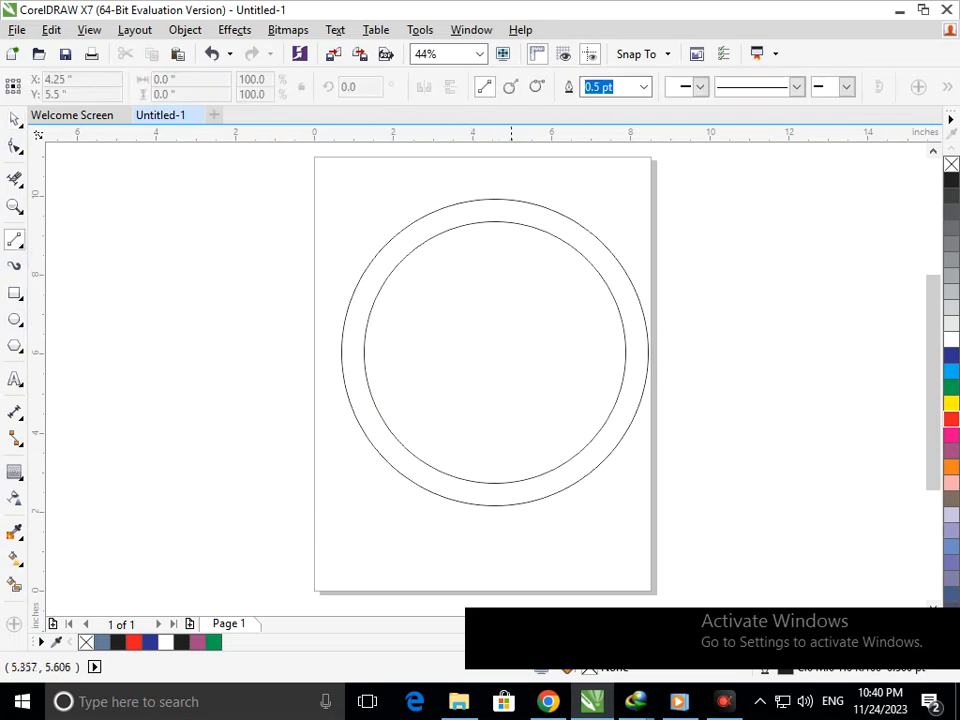
# - Draw a horizontal line about 12.5 in long through the shared centre of the two circles
pyautogui.moveTo(494, 351)
pyautogui.mouseDown()
pyautogui.moveTo(294, 369)
pyautogui.moveTo(249, 351)
pyautogui.mouseUp()
pyautogui.moveTo(502, 351); pyautogui.dragTo(752, 351)
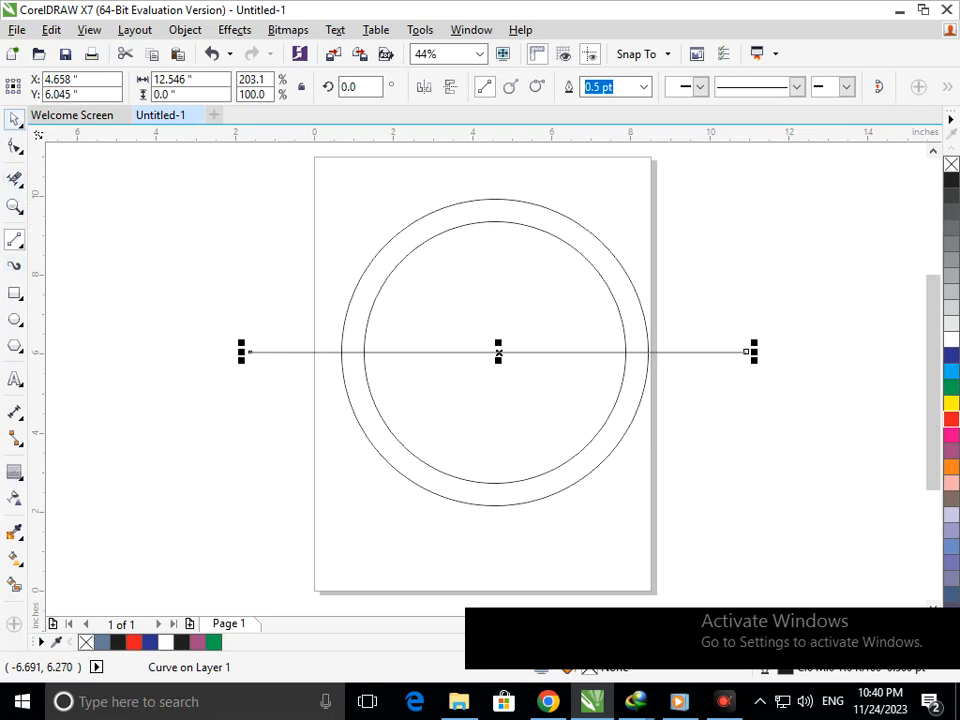
pyautogui.click(14, 118)
# - Rotate a copy of the horizontal line to vertical so the two lines cross near the circles' centre
pyautogui.click(278, 351)
pyautogui.click(276, 351)
pyautogui.click(270, 353)
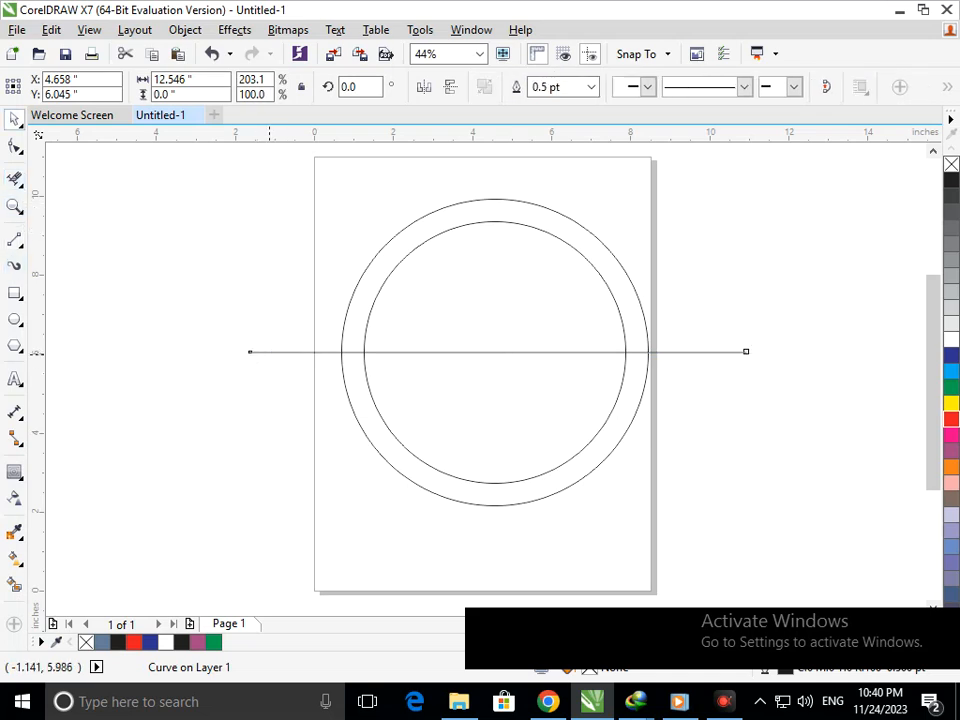
pyautogui.moveTo(241, 354); pyautogui.dragTo(522, 536)
pyautogui.rightClick(522, 536)
pyautogui.click(542, 488)
pyautogui.scroll(-1, 508, 393)
pyautogui.scroll(1, 508, 395)
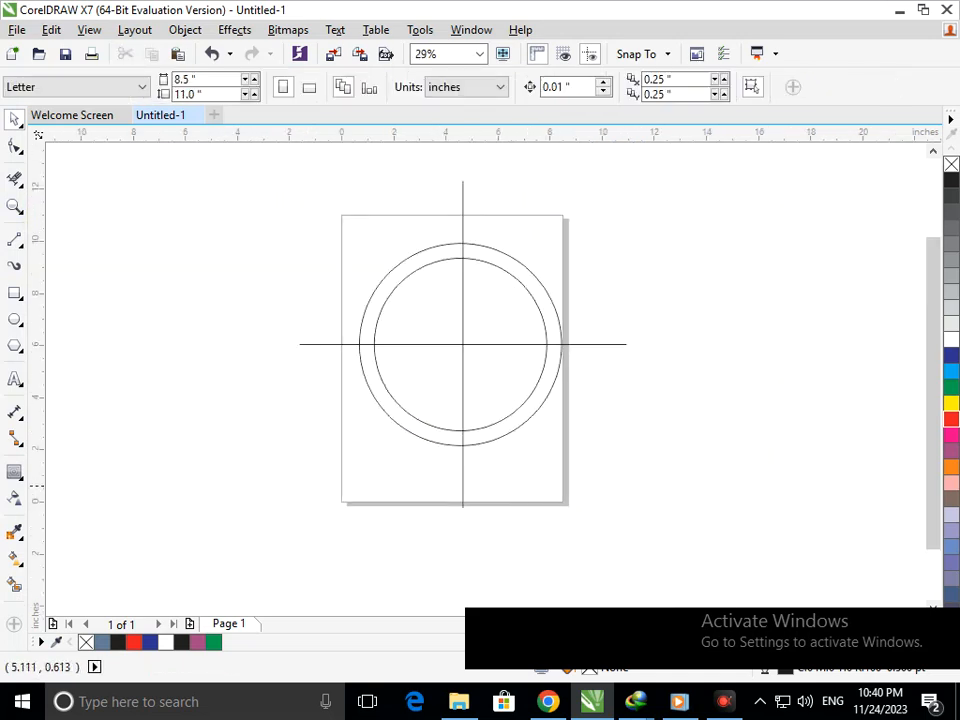
# - Move the vertical line to about 6.7 in across and place a copy of it at about 2.5 in
pyautogui.moveTo(462, 485); pyautogui.dragTo(517, 489)
pyautogui.press('Escape')
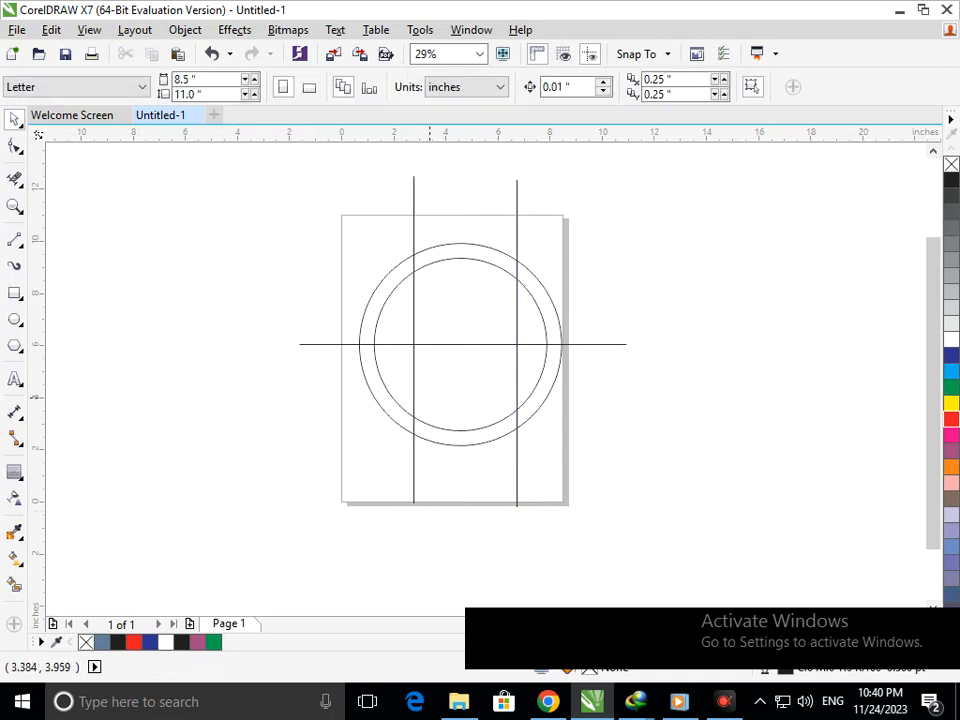
pyautogui.moveTo(413, 474); pyautogui.dragTo(406, 474)
pyautogui.moveTo(516, 500); pyautogui.dragTo(516, 512)
pyautogui.press('Escape')
# - Use Virtual Segment Delete to remove the circle arcs between the verticals at the top and the vertical pieces outside and inside the ring
pyautogui.click(15, 179)
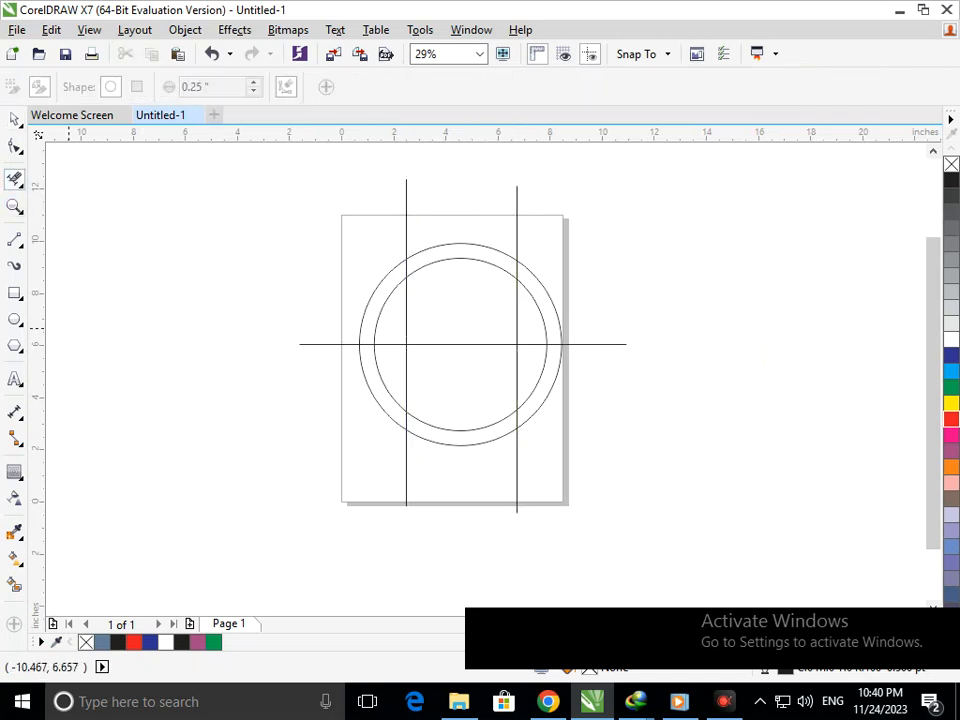
pyautogui.moveTo(433, 229); pyautogui.dragTo(484, 290)
pyautogui.moveTo(366, 230); pyautogui.dragTo(545, 240)
pyautogui.moveTo(459, 318); pyautogui.dragTo(498, 330)
pyautogui.click(405, 383)
pyautogui.click(517, 387)
pyautogui.moveTo(457, 480); pyautogui.dragTo(460, 480)
pyautogui.click(517, 470)
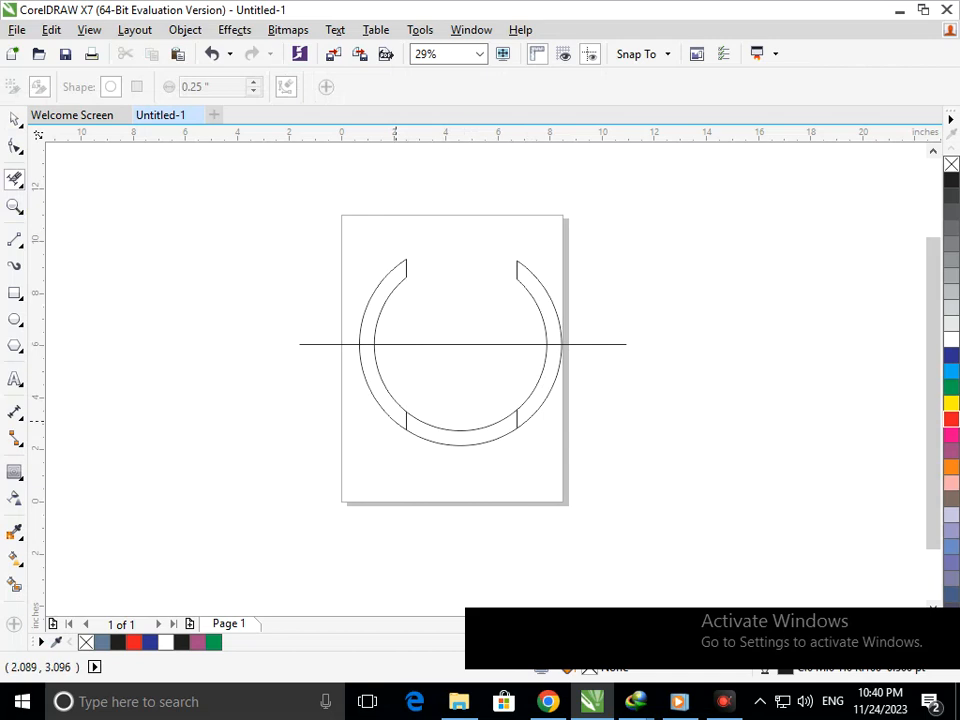
# - Delete the two short vertical segments between the circles in the lower half, keeping both circle arcs intact
pyautogui.scroll(4, 307, 380)
pyautogui.moveTo(300, 381); pyautogui.dragTo(361, 400)
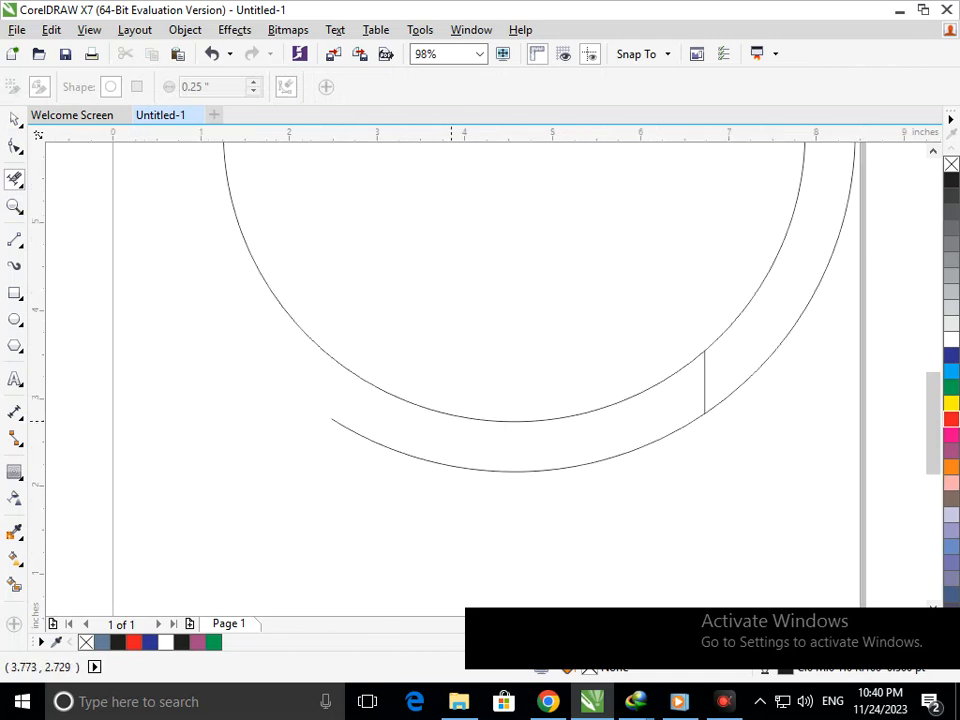
pyautogui.hotkey('ctrl', 'z')
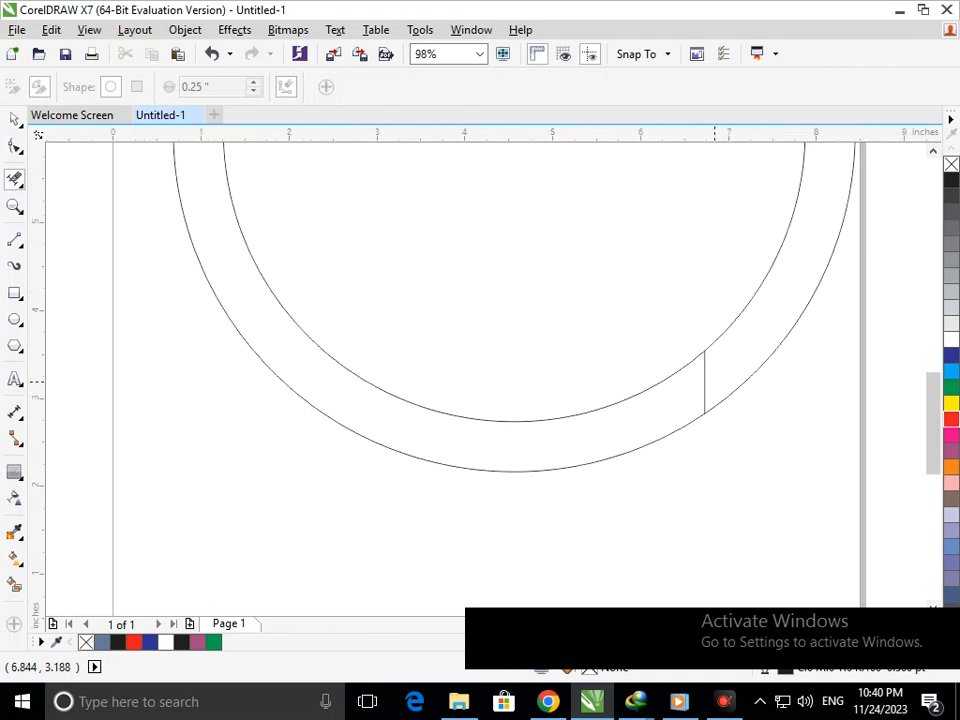
pyautogui.scroll(-4, 465, 327)
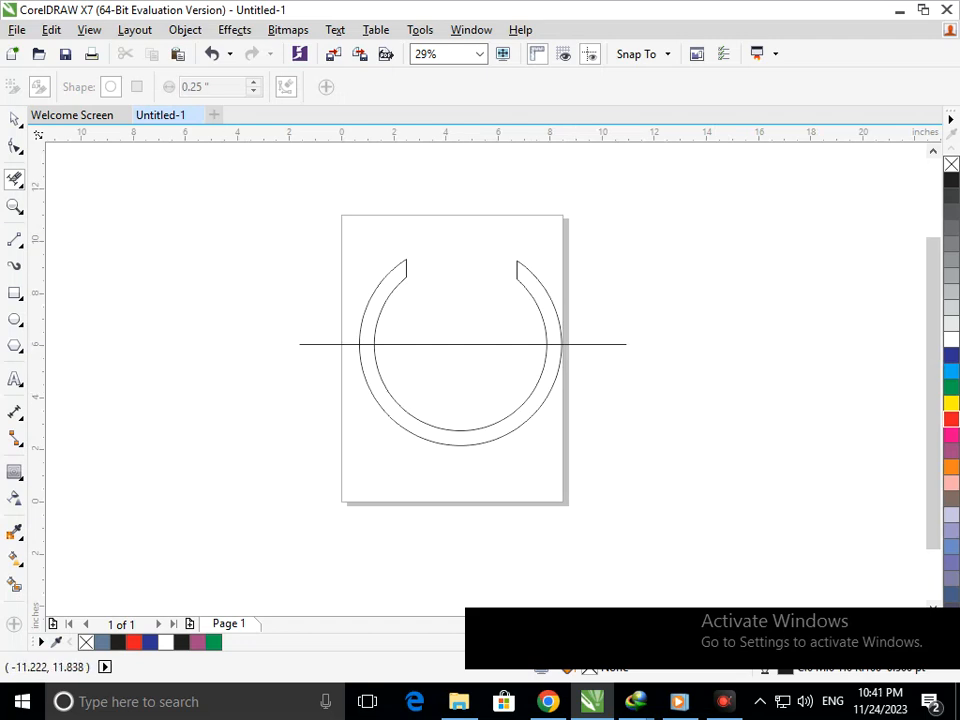
# - Fill the lower half of the ring with slate blue using Smart Fill
pyautogui.click(15, 119)
pyautogui.click(15, 584)
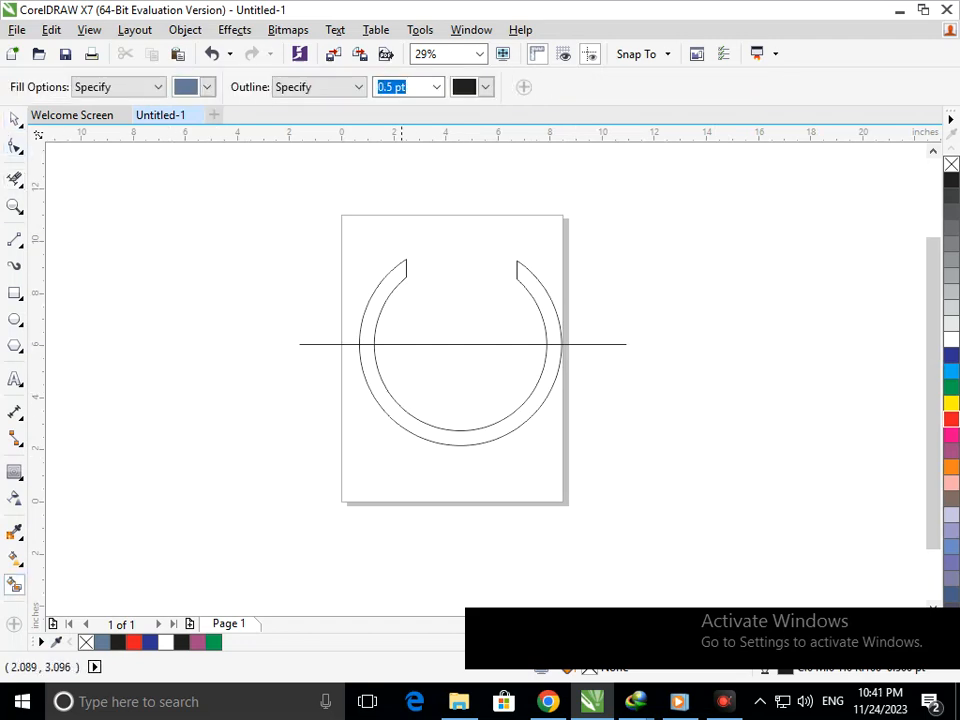
pyautogui.click(410, 420)
pyautogui.click(15, 119)
pyautogui.click(425, 423)
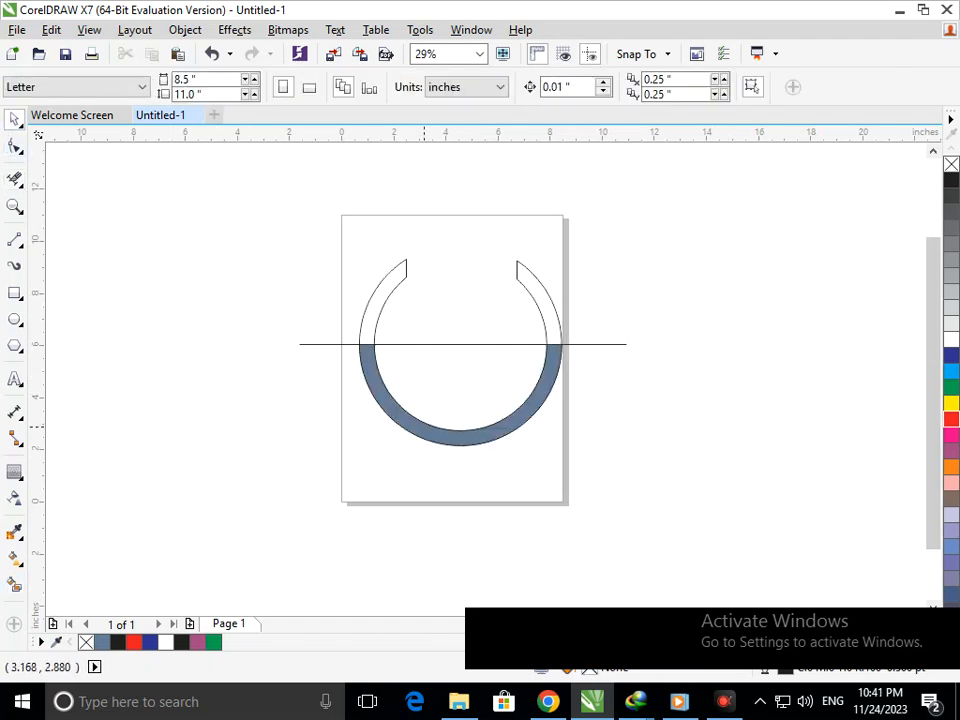
pyautogui.click(420, 435)
pyautogui.moveTo(416, 427)
pyautogui.mouseDown()
pyautogui.moveTo(426, 404)
pyautogui.moveTo(408, 426)
pyautogui.mouseUp()
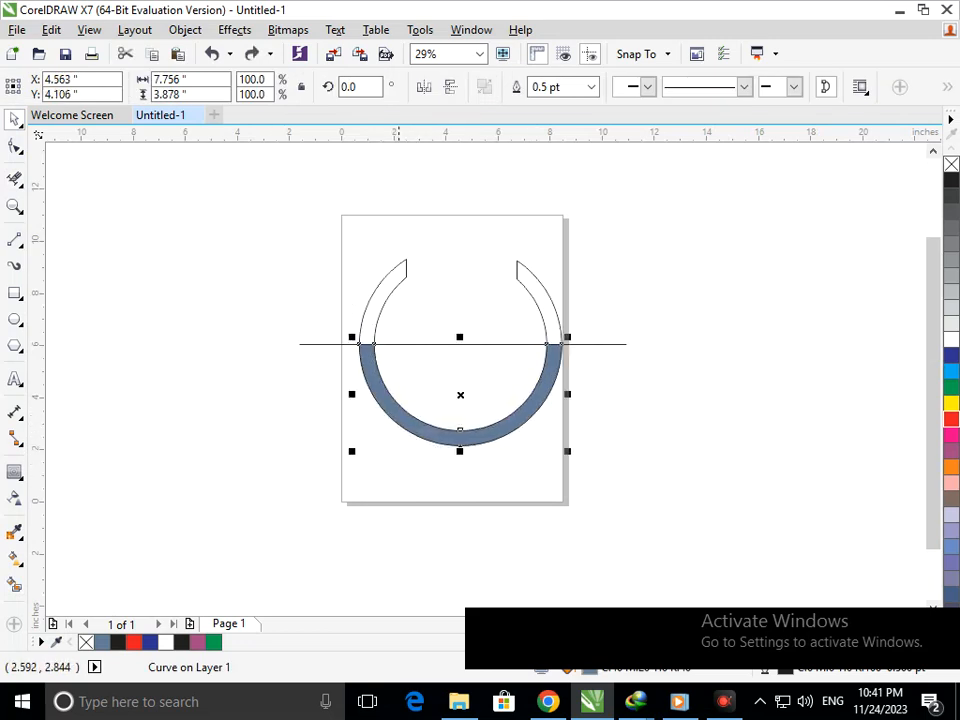
pyautogui.moveTo(354, 451)
pyautogui.mouseDown()
pyautogui.moveTo(376, 454)
pyautogui.moveTo(354, 451)
pyautogui.mouseUp()
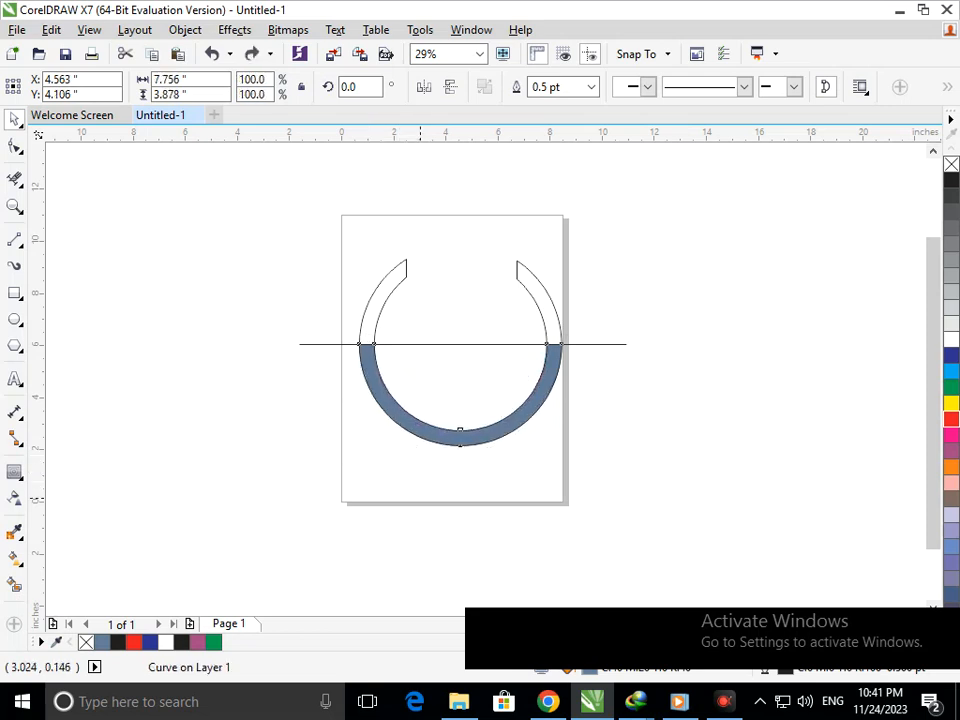
pyautogui.click(420, 498)
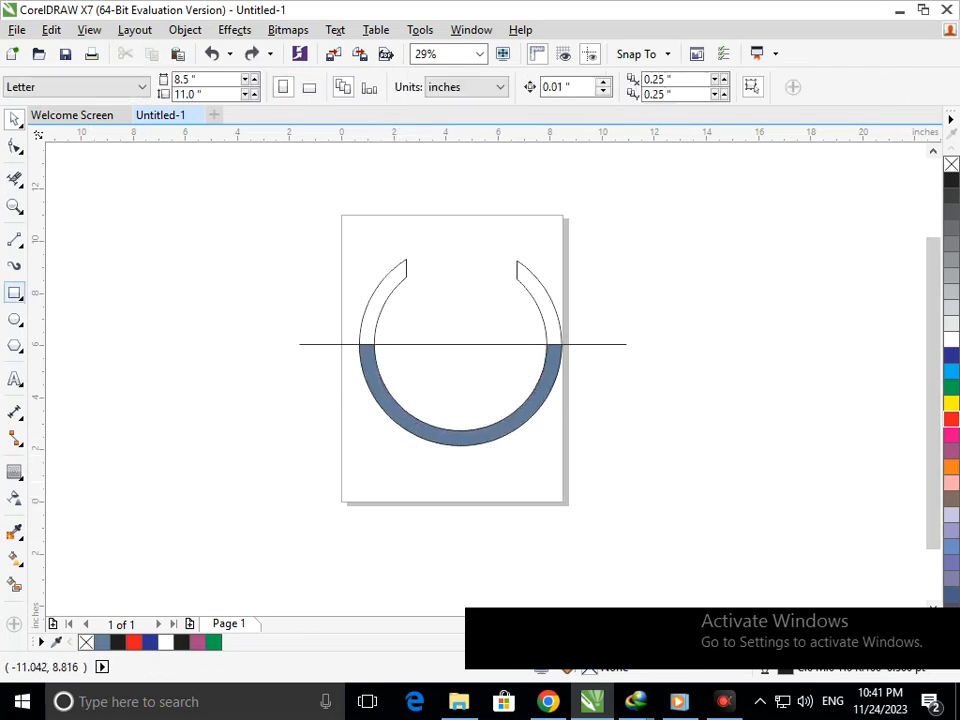
# - Draw a circle about 7.67 in in diameter from the ring's centre and nudge it left to be concentric with the ring
pyautogui.click(15, 318)
pyautogui.moveTo(462, 343)
pyautogui.mouseDown()
pyautogui.moveTo(508, 416)
pyautogui.moveTo(552, 411)
pyautogui.moveTo(562, 441)
pyautogui.mouseUp()
pyautogui.press('Left')
pyautogui.press('Left')
pyautogui.press('Left')
pyautogui.press('Left')
pyautogui.press('Left')
pyautogui.press('Left')
pyautogui.press('Left')
pyautogui.press('Left')
pyautogui.press('Left')
pyautogui.press('Left')
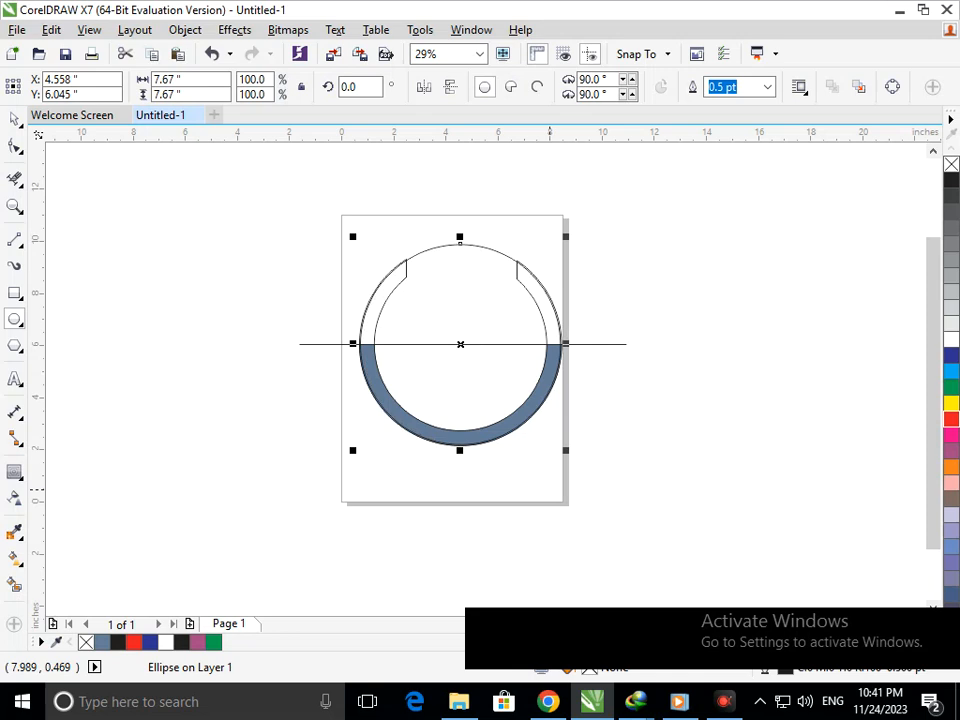
# - Create evenly stepped, smaller concentric copies of the circle down to about 1.64 in in diameter
pyautogui.moveTo(353, 450)
pyautogui.mouseDown()
pyautogui.moveTo(375, 442)
pyautogui.moveTo(364, 450)
pyautogui.mouseUp()
pyautogui.hotkey('ctrl', 'r')
pyautogui.hotkey('ctrl', 'r')
pyautogui.hotkey('ctrl', 'r')
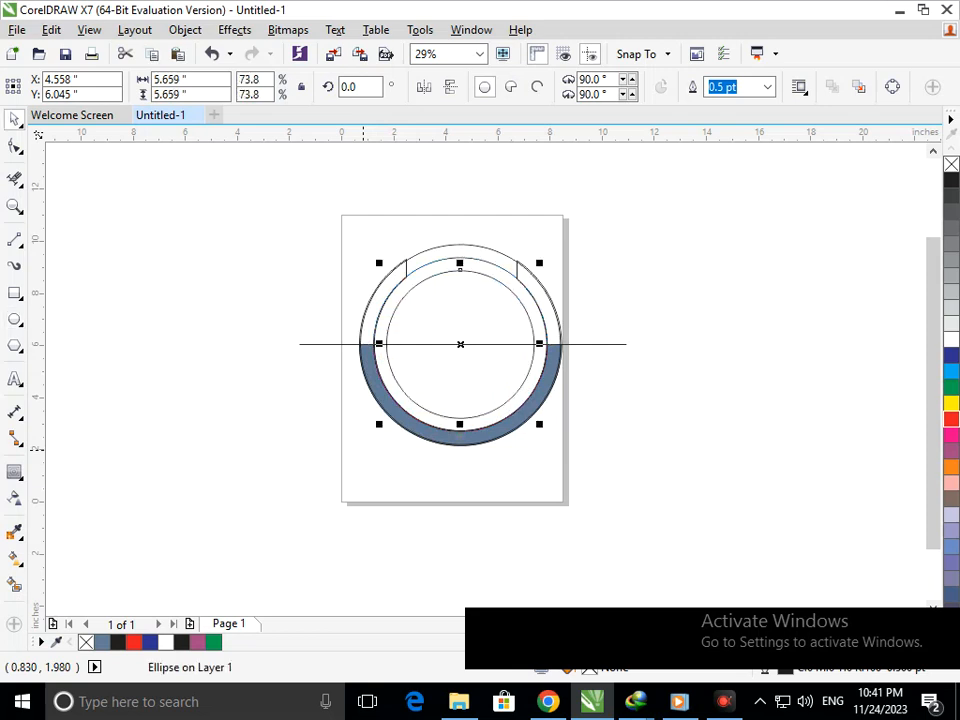
pyautogui.hotkey('ctrl', 'r')
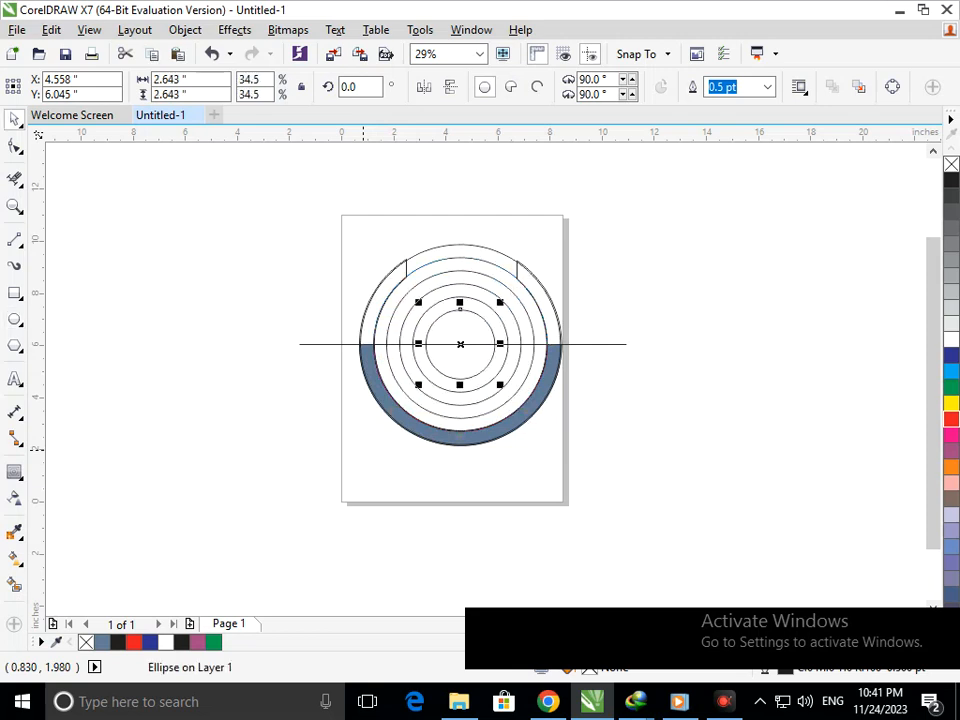
pyautogui.hotkey('ctrl', 'r')
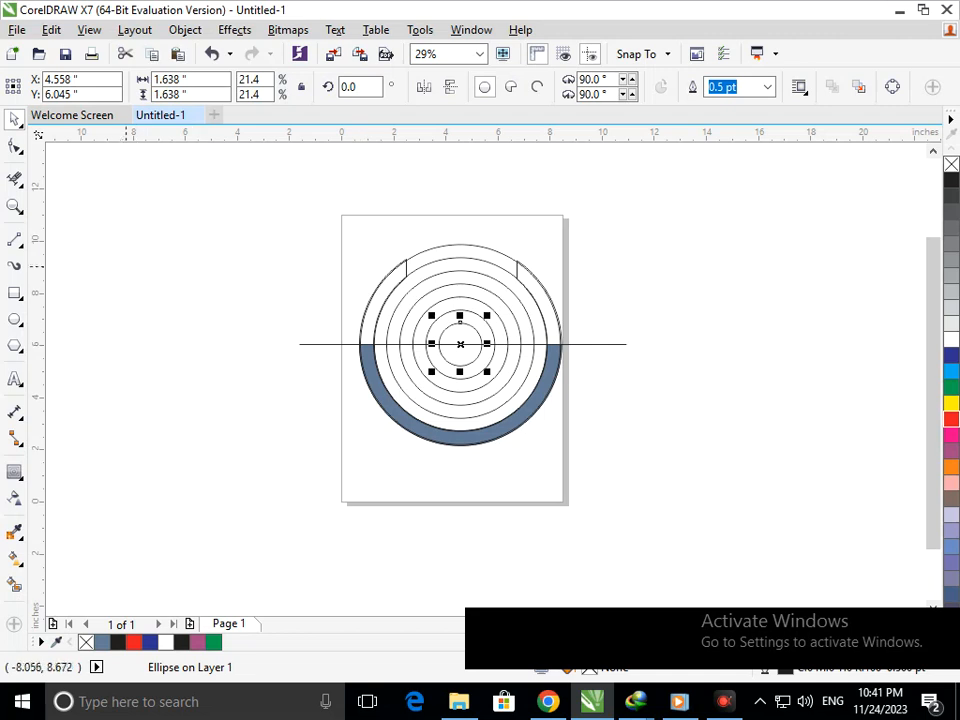
# - Delete the upper halves of the new concentric circles except the smallest one with Virtual Segment Delete
pyautogui.click(15, 178)
pyautogui.moveTo(444, 234); pyautogui.dragTo(477, 313)
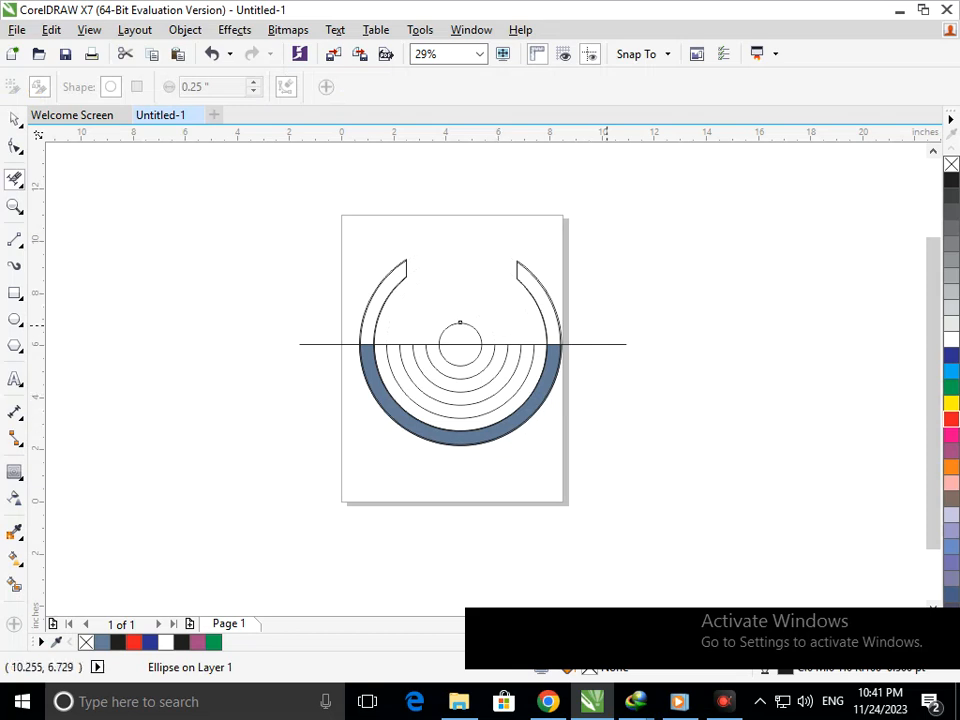
# - Draw a vertical line about 11.1 in long through the left end of the outermost inner half-circle
pyautogui.click(15, 240)
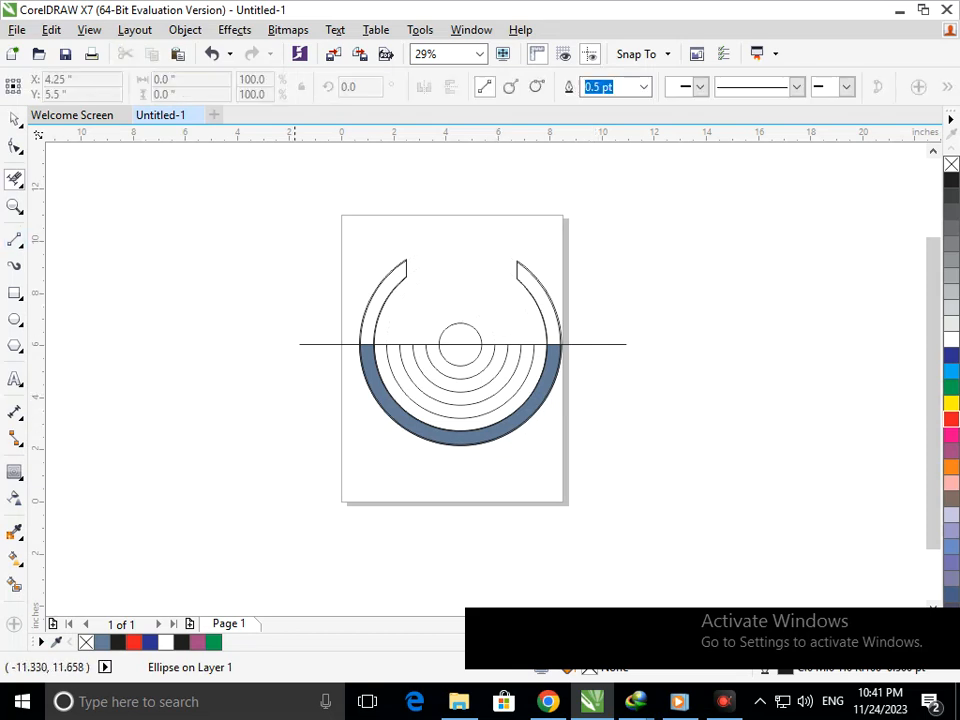
pyautogui.moveTo(388, 222); pyautogui.dragTo(388, 515)
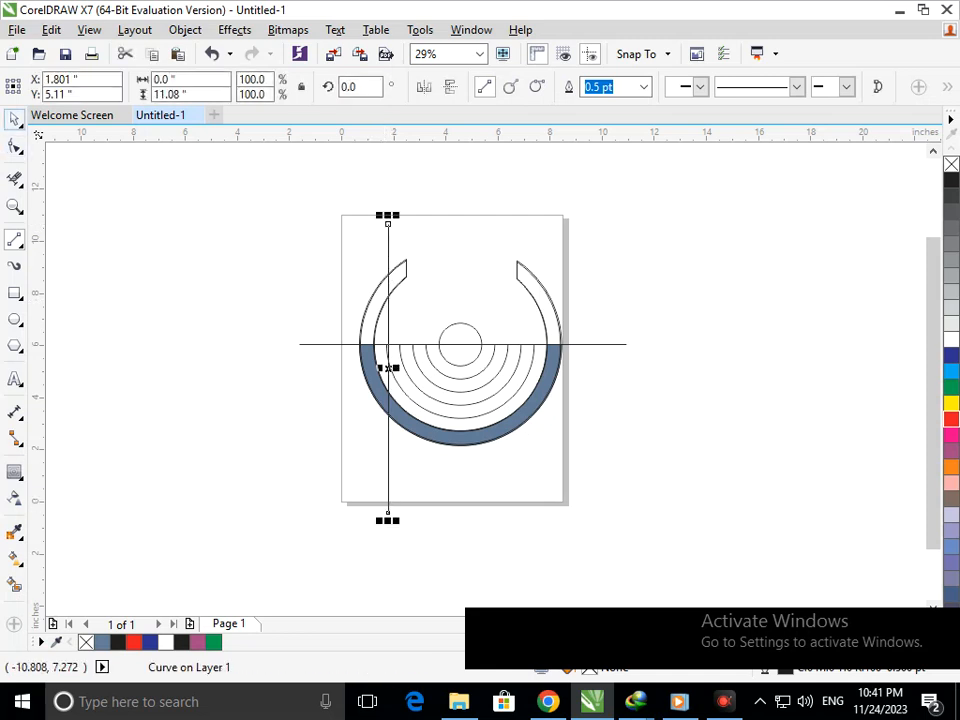
pyautogui.moveTo(388, 366); pyautogui.dragTo(403, 365)
pyautogui.hotkey('ctrl', 'z')
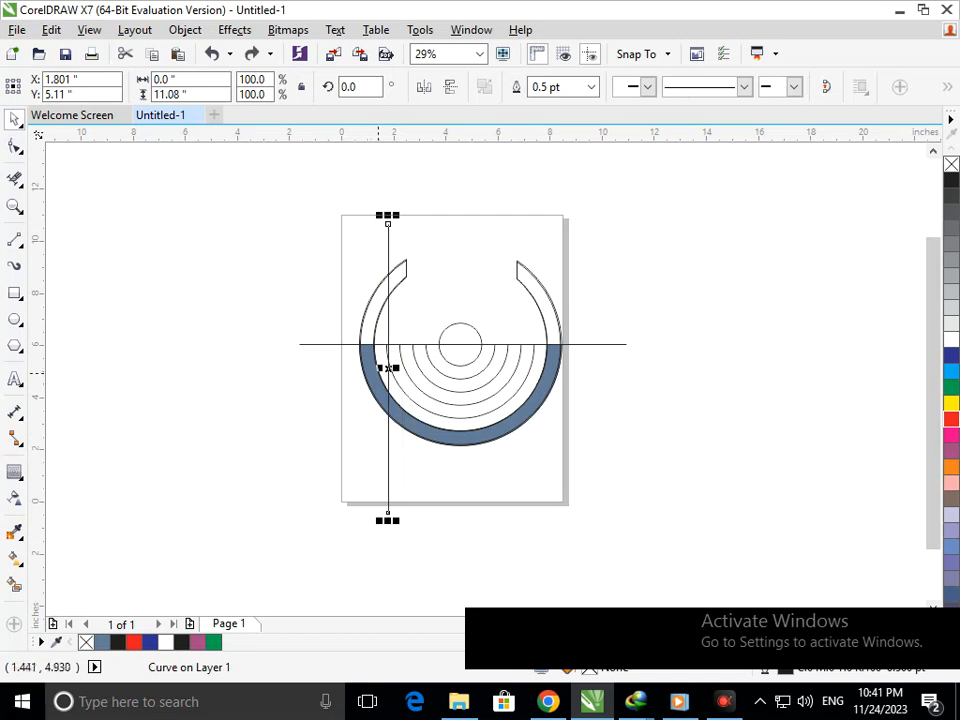
# - Centre the vertical line on the horizontal line and repeat copies of it rightward about 0.5 in apart, through the half-circles' left ends
pyautogui.scroll(3, 388, 368)
pyautogui.moveTo(447, 399); pyautogui.dragTo(469, 342)
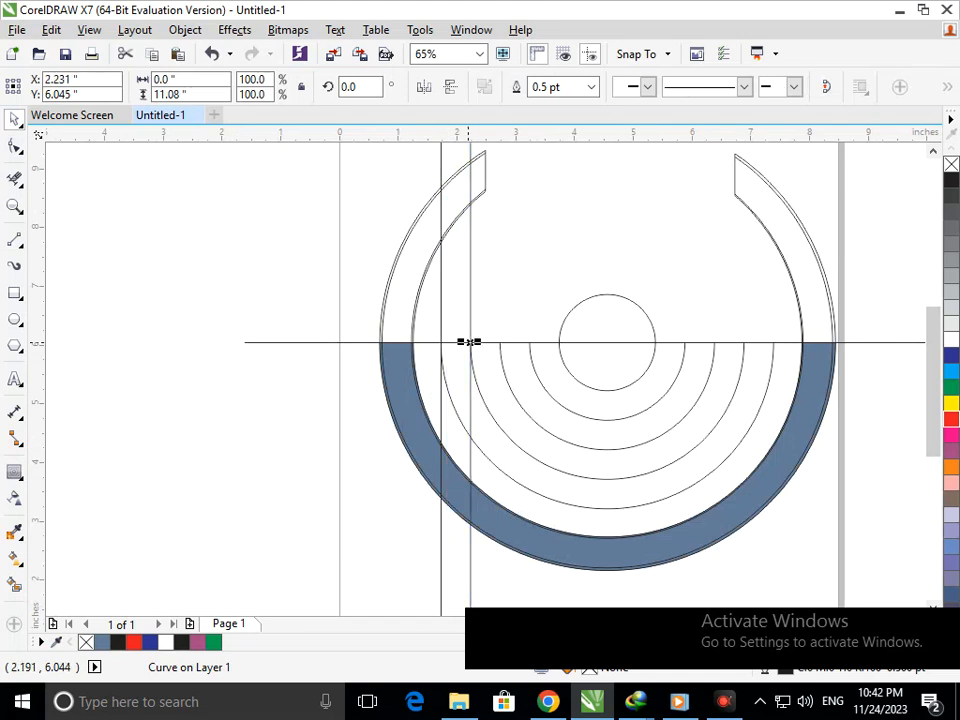
pyautogui.hotkey('ctrl', 'r')
pyautogui.hotkey('ctrl', 'r')
pyautogui.hotkey('ctrl', 'r')
pyautogui.hotkey('ctrl', 'r')
pyautogui.hotkey('ctrl', 'r')
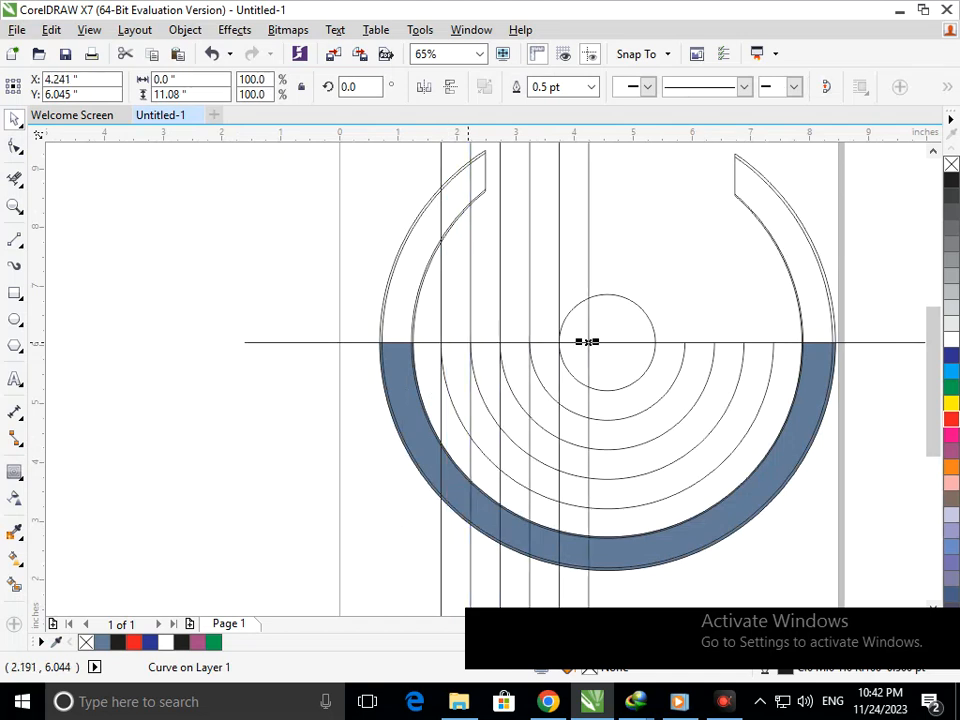
# - Continue the vertical line copies across the right half, through the half-circles' right ends, up to about 8.37 in across
pyautogui.hotkey('ctrl', 'r')
pyautogui.hotkey('ctrl', 'r')
pyautogui.hotkey('ctrl', 'r')
pyautogui.hotkey('ctrl', 'z')
pyautogui.hotkey('ctrl', 'z')
pyautogui.moveTo(645, 343); pyautogui.dragTo(831, 342)
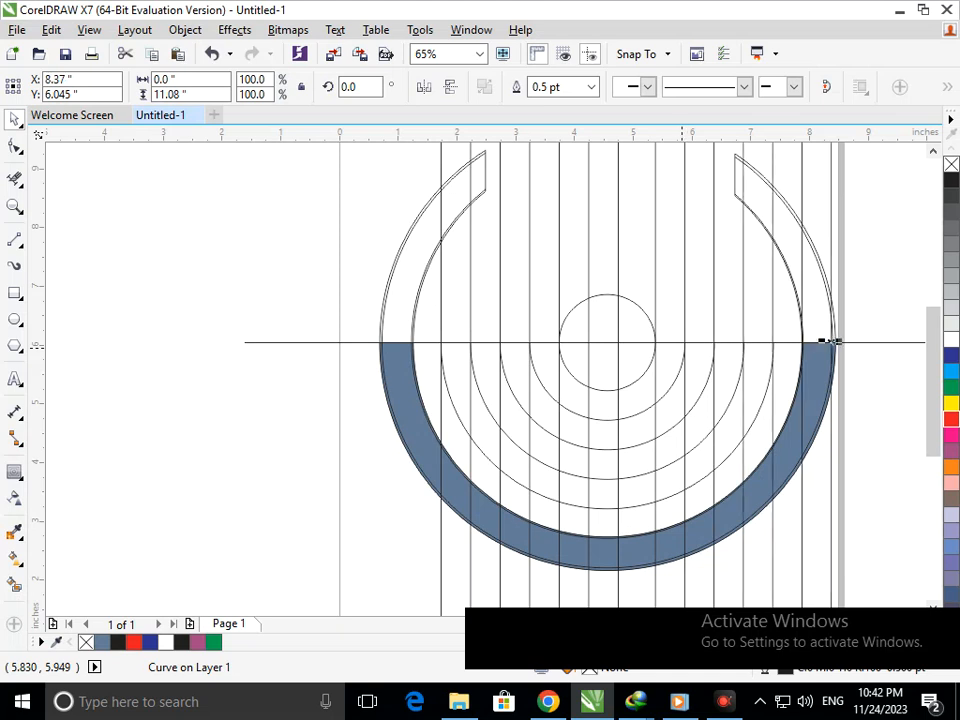
# - Use Virtual Segment Delete to remove the vertical line portions above the half-circles and above the ring opening
pyautogui.scroll(-2, 344, 347)
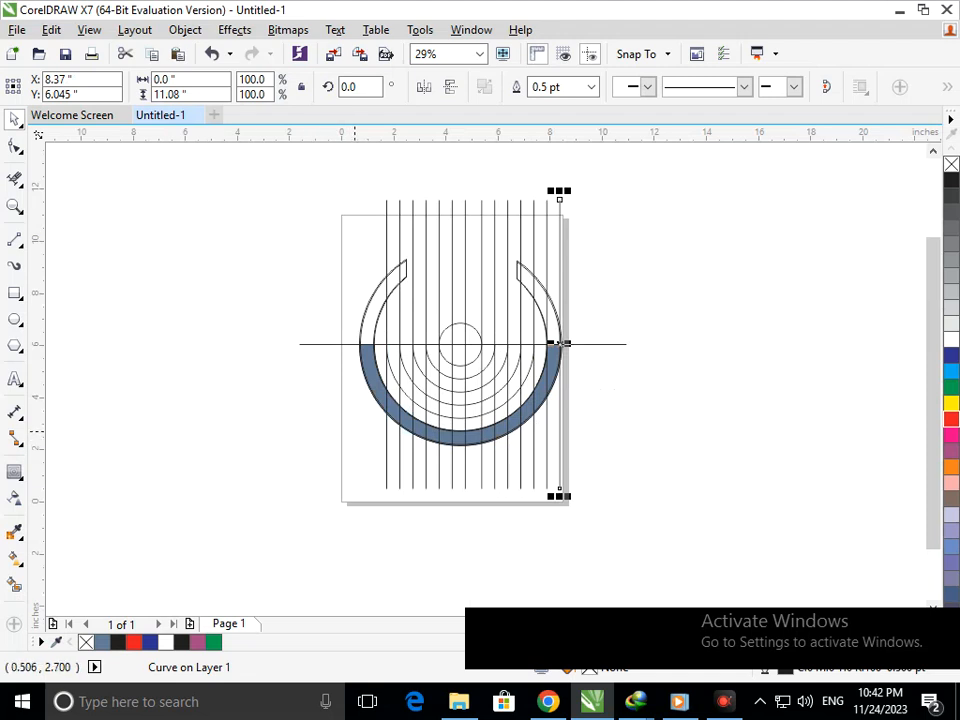
pyautogui.scroll(2, 410, 410)
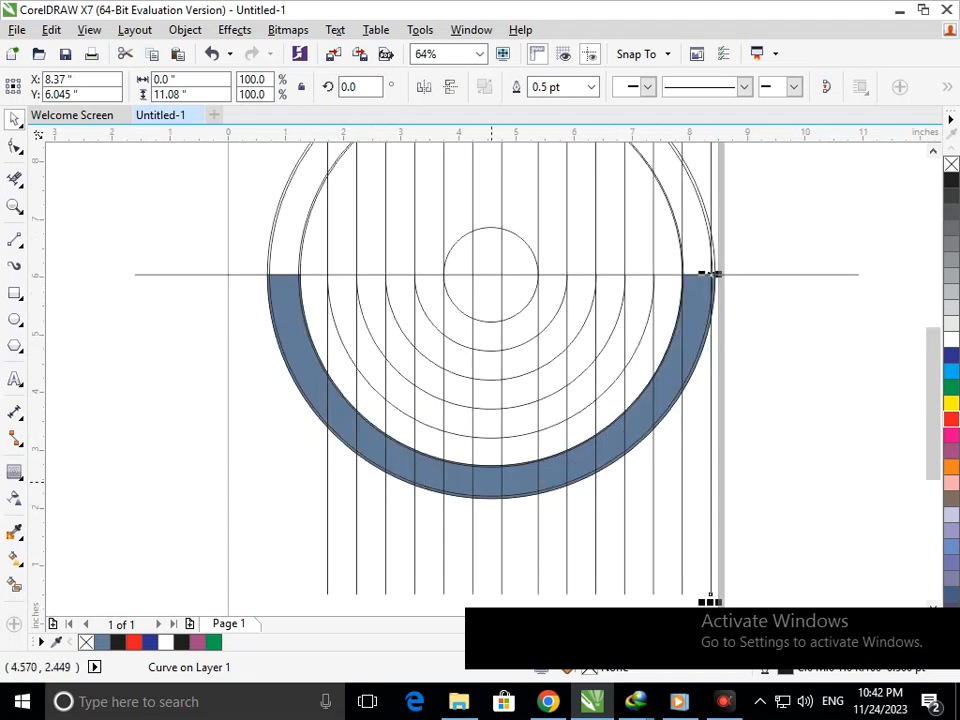
pyautogui.scroll(-2, 712, 274)
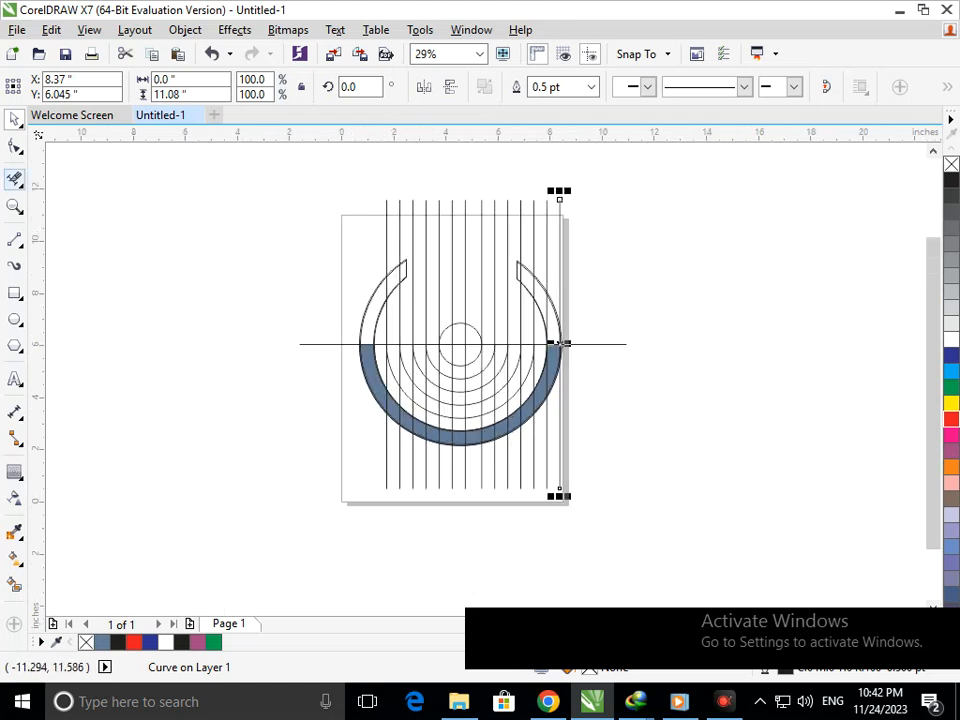
pyautogui.press('x')
pyautogui.moveTo(424, 282); pyautogui.dragTo(473, 290)
pyautogui.moveTo(439, 212); pyautogui.dragTo(700, 236)
pyautogui.moveTo(342, 235); pyautogui.dragTo(430, 245)
pyautogui.moveTo(296, 237); pyautogui.dragTo(510, 380)
pyautogui.moveTo(412, 400); pyautogui.dragTo(508, 440)
# - Delete the vertical line pieces and duplicate arc segments inside the ring's upper-left band
pyautogui.press('F2')
pyautogui.moveTo(330, 302); pyautogui.dragTo(557, 342)
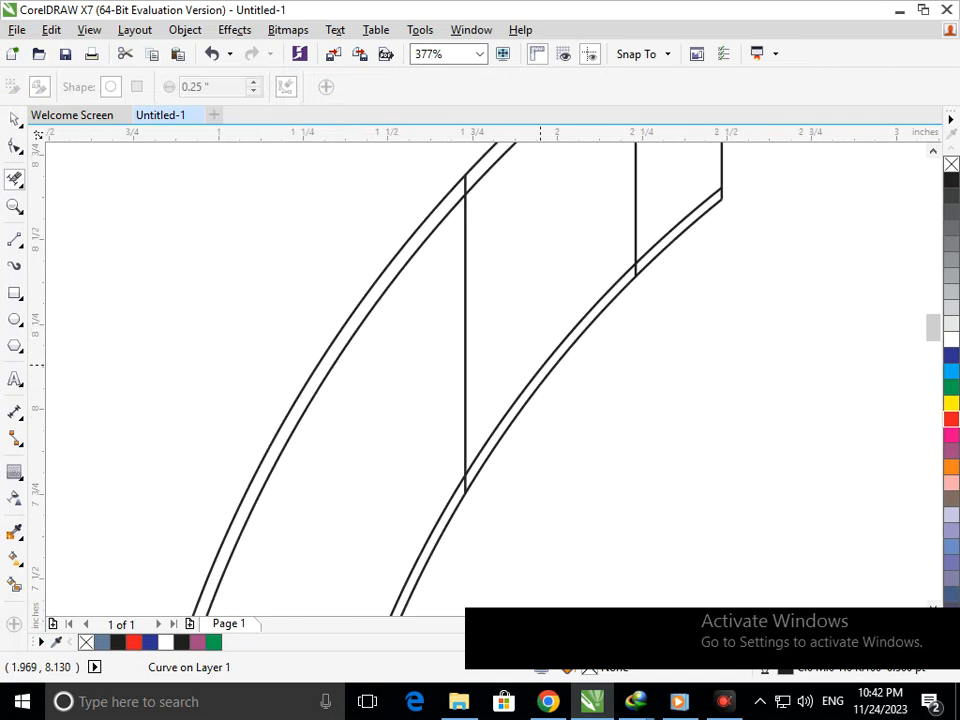
pyautogui.moveTo(652, 195); pyautogui.dragTo(697, 319)
pyautogui.press('F2')
pyautogui.click(417, 315)
pyautogui.moveTo(343, 296); pyautogui.dragTo(354, 253)
pyautogui.press('F3')
pyautogui.press('F2')
pyautogui.moveTo(495, 369); pyautogui.dragTo(609, 435)
pyautogui.press('F3')
pyautogui.press('F2')
pyautogui.moveTo(424, 181); pyautogui.dragTo(534, 208)
pyautogui.click(478, 268)
pyautogui.click(366, 338)
pyautogui.press('F3')
pyautogui.moveTo(366, 381); pyautogui.dragTo(449, 442)
# - Delete the remaining duplicate arc along the inner edge of the upper-left band, near the horizontal line
pyautogui.press('F3')
pyautogui.press('F2')
pyautogui.moveTo(405, 380); pyautogui.dragTo(512, 496)
pyautogui.press('F2')
pyautogui.moveTo(236, 345); pyautogui.dragTo(332, 398)
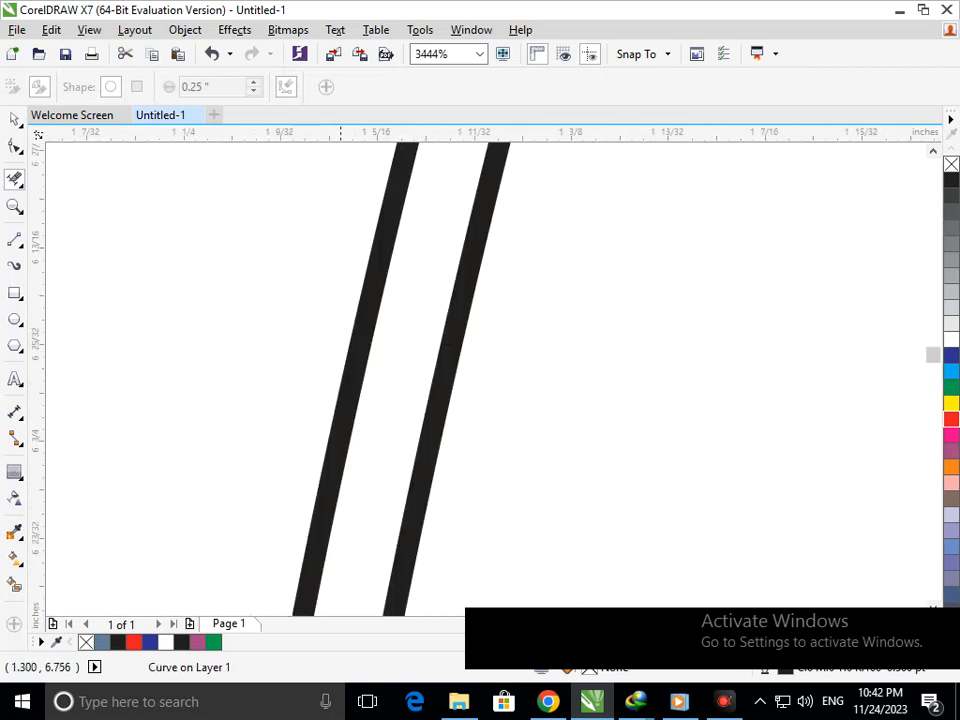
pyautogui.click(347, 423)
pyautogui.press('F3')
pyautogui.press('F3')
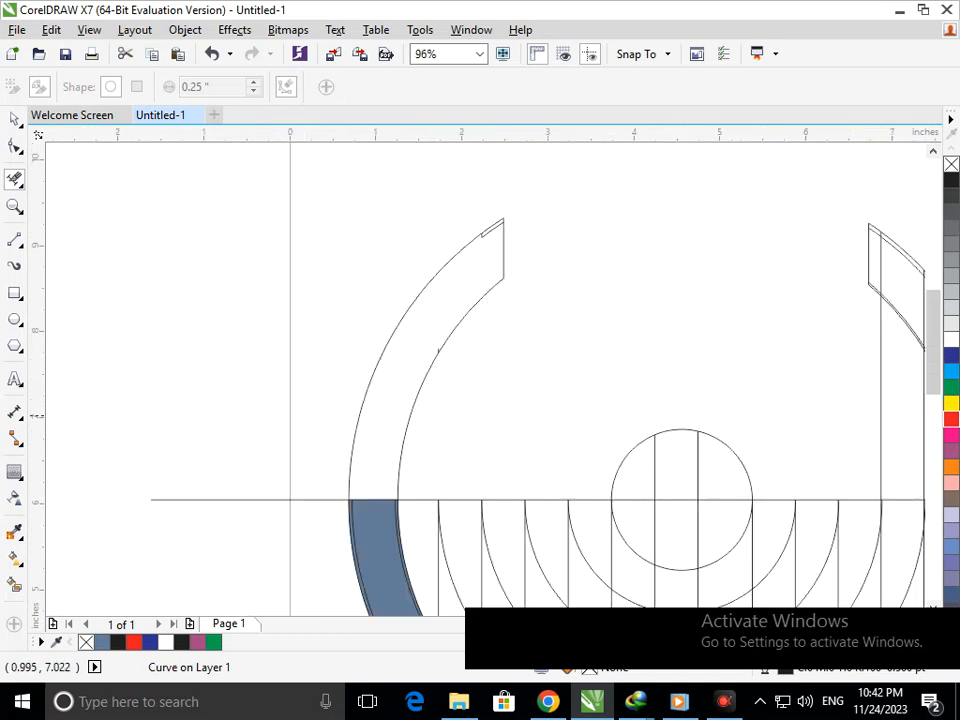
# - Remove the leftover duplicate arc pieces at the tip of the upper-left band
pyautogui.moveTo(470, 209); pyautogui.dragTo(527, 273)
pyautogui.click(510, 373)
pyautogui.click(448, 408)
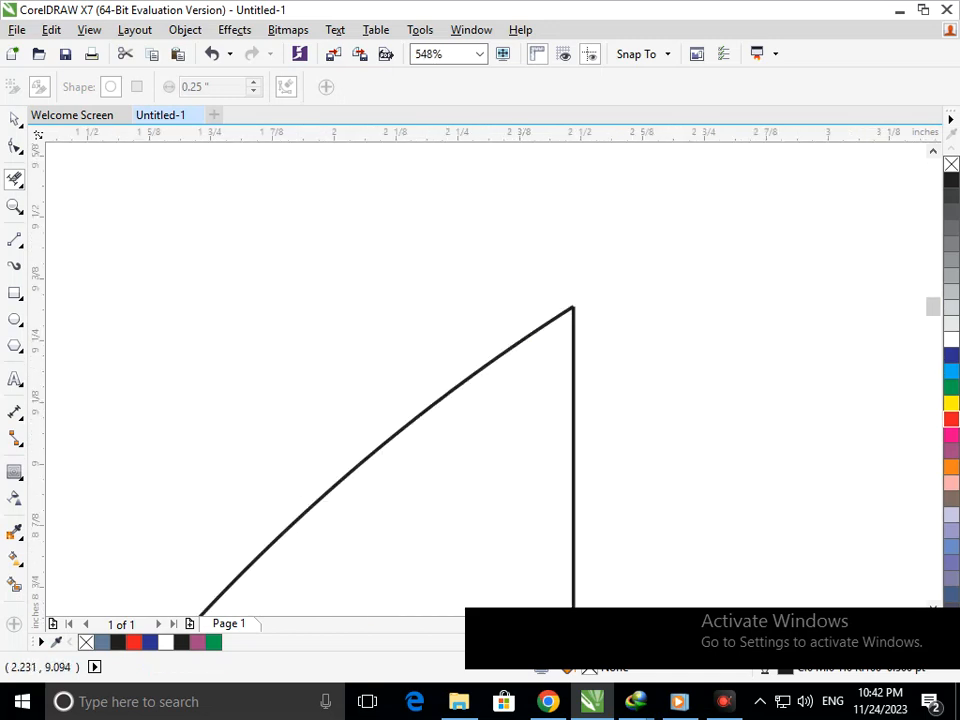
pyautogui.press('F3')
pyautogui.press('F3')
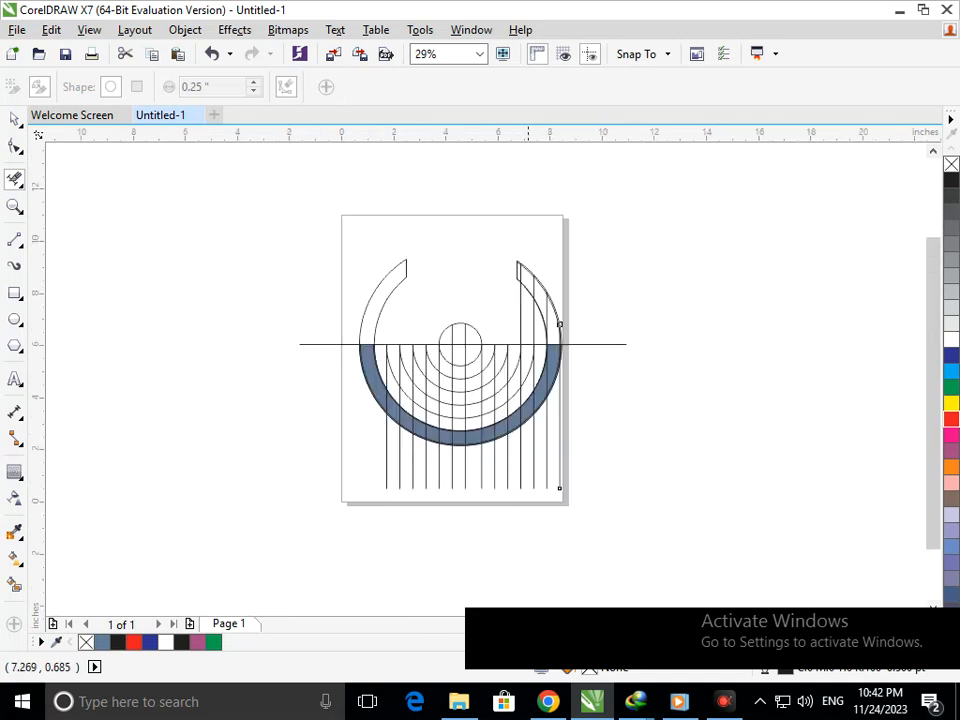
# - Trim the horizontal line's ends outside the ring and the vertical lines' ends below the ring
pyautogui.moveTo(317, 336); pyautogui.dragTo(335, 358)
pyautogui.moveTo(640, 328); pyautogui.dragTo(604, 385)
pyautogui.moveTo(351, 478); pyautogui.dragTo(598, 492)
# - Delete the vertical line pieces inside and beside the ring's upper-right band
pyautogui.press('F2')
pyautogui.moveTo(498, 261); pyautogui.dragTo(606, 368)
pyautogui.moveTo(287, 408); pyautogui.dragTo(423, 447)
pyautogui.click(459, 344)
pyautogui.click(403, 256)
pyautogui.press('F3')
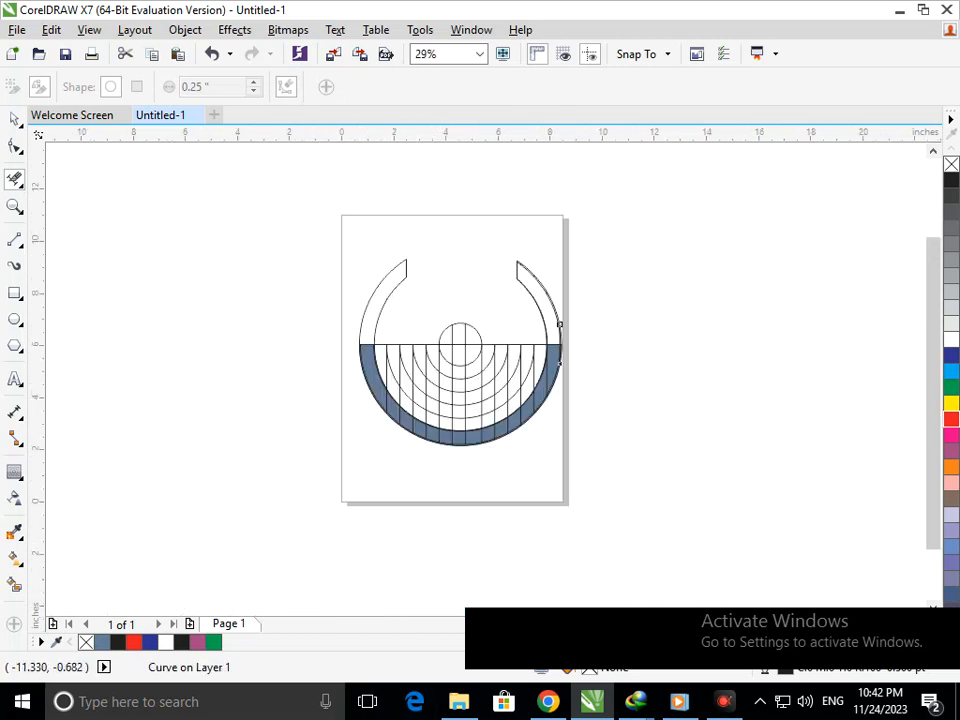
# - Smart Fill the arc cells along the left inside the ring, recolouring the second column's upper cell red and its lower cell blue
pyautogui.click(14, 585)
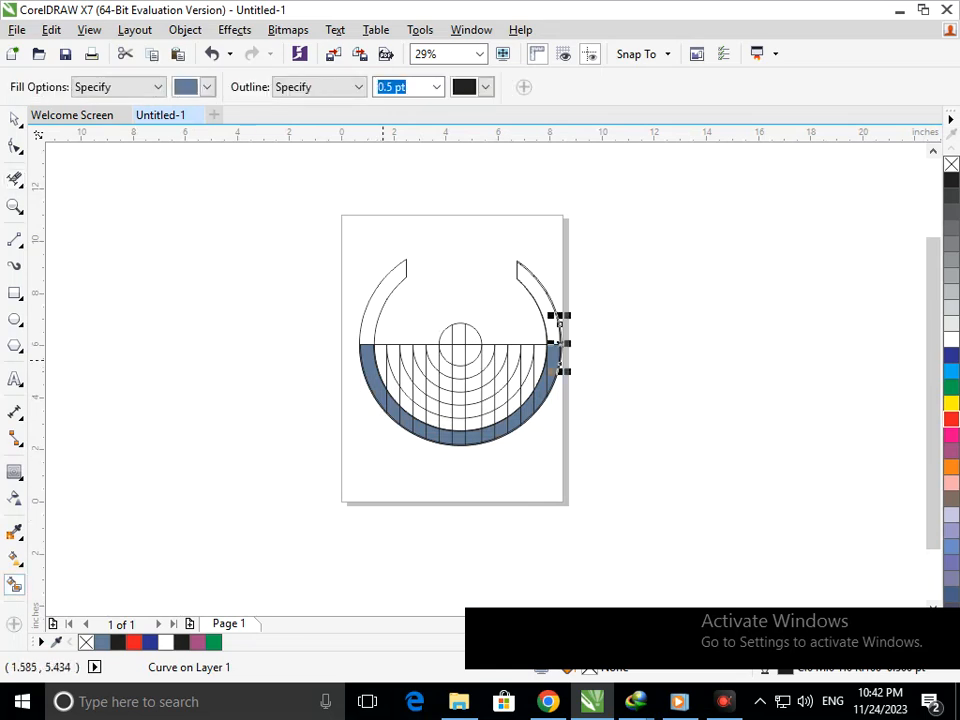
pyautogui.click(382, 360)
pyautogui.click(394, 372)
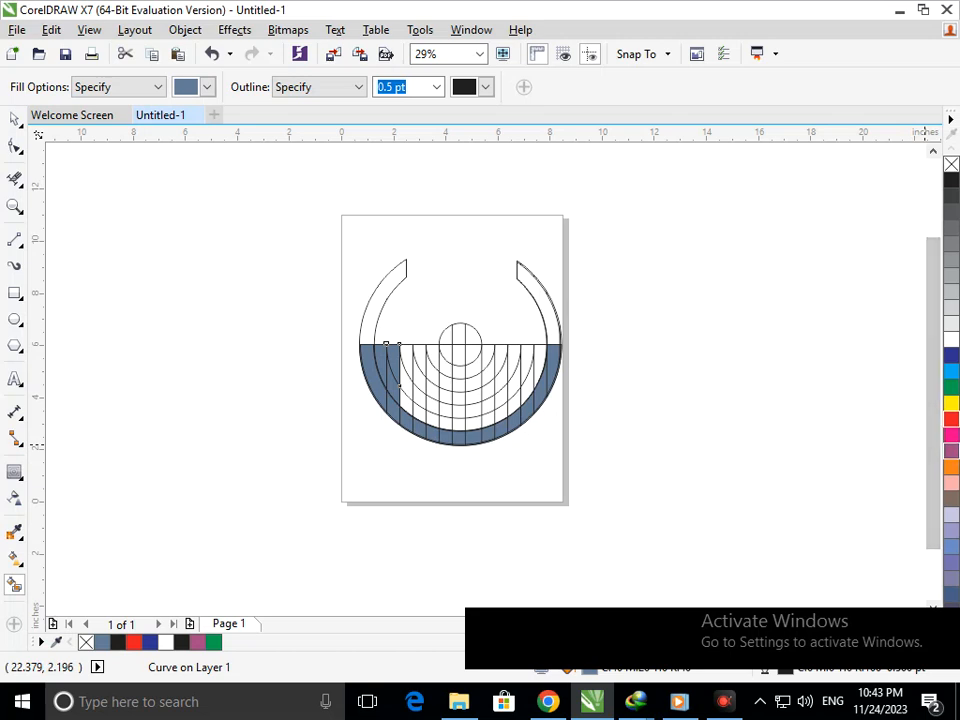
pyautogui.click(951, 419)
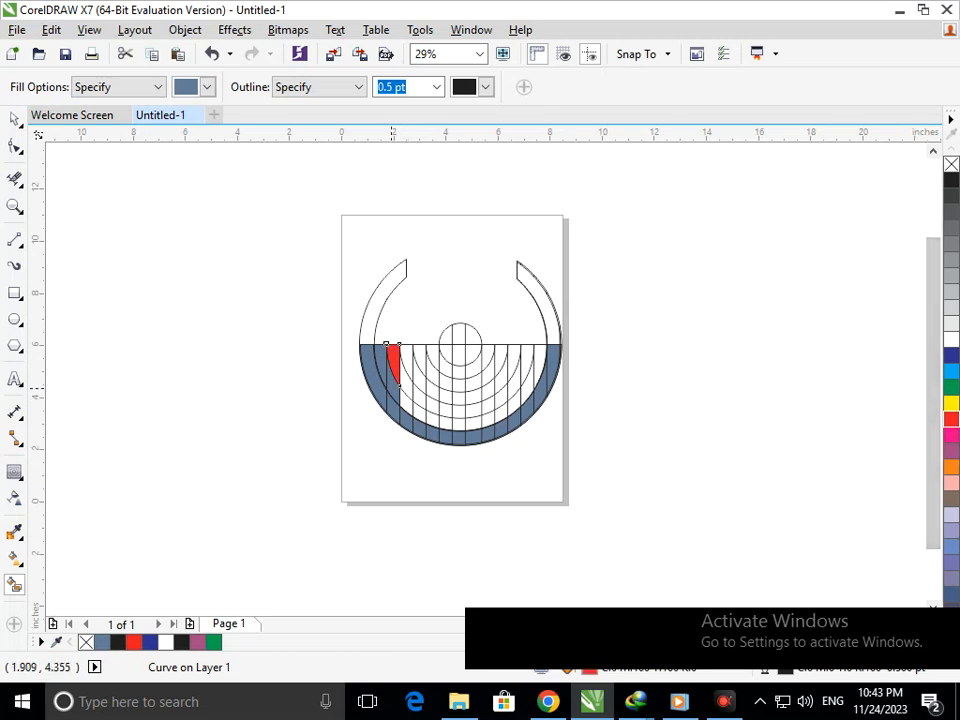
pyautogui.click(398, 380)
pyautogui.click(408, 362)
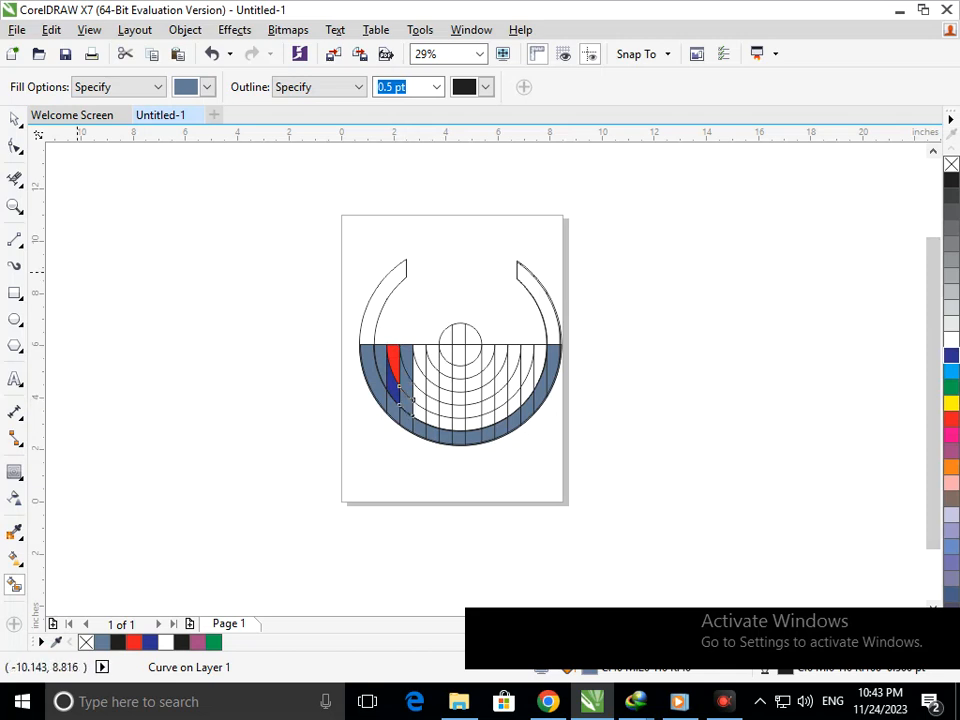
pyautogui.press('space')
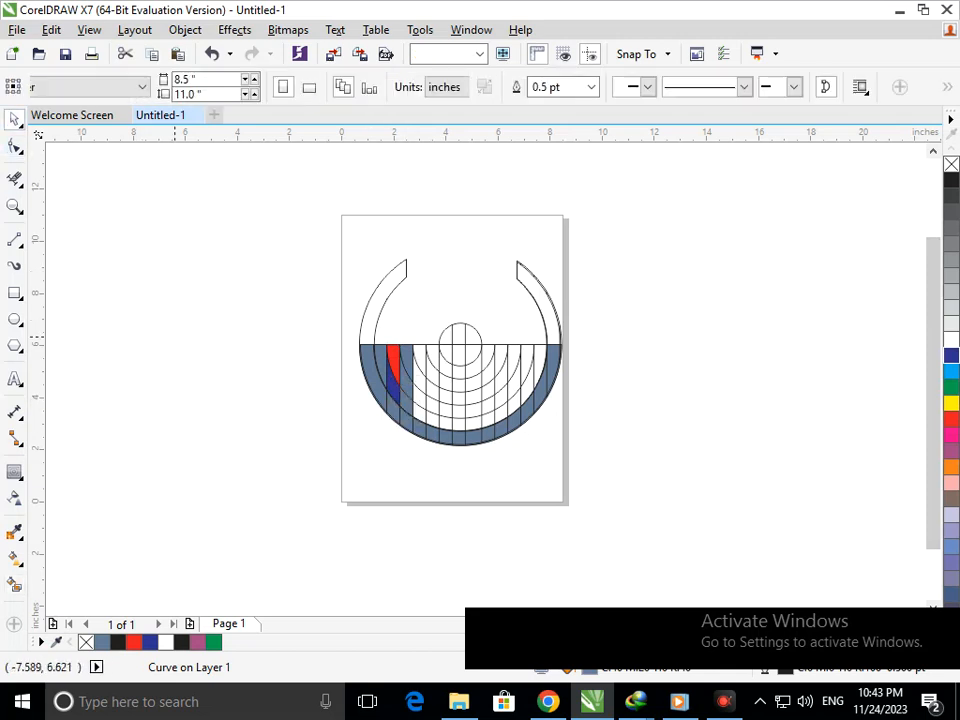
pyautogui.click(392, 322)
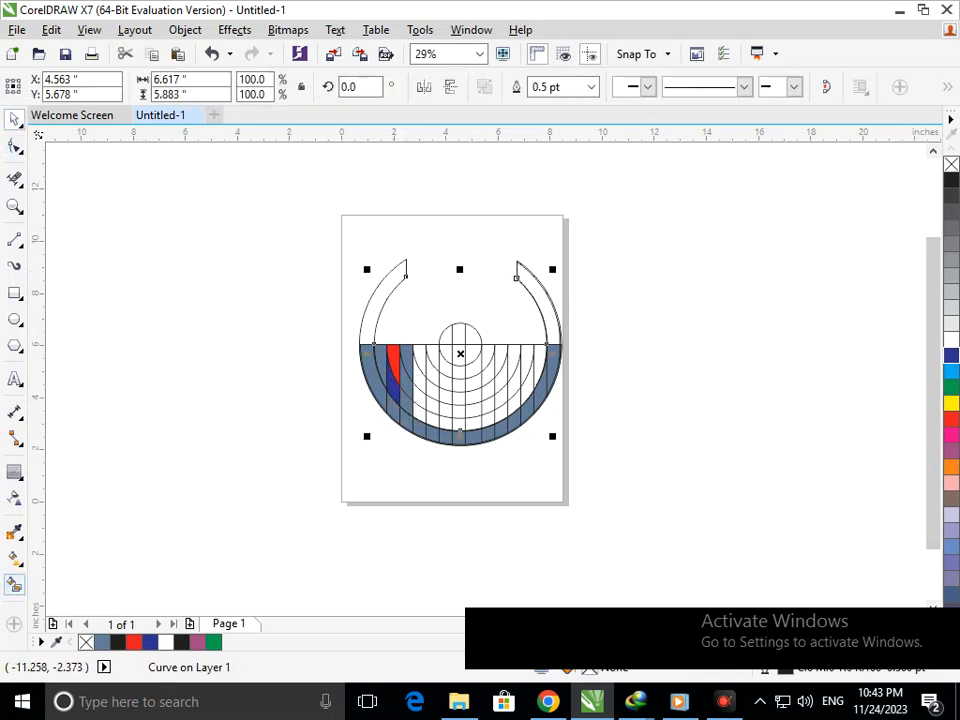
pyautogui.press('space')
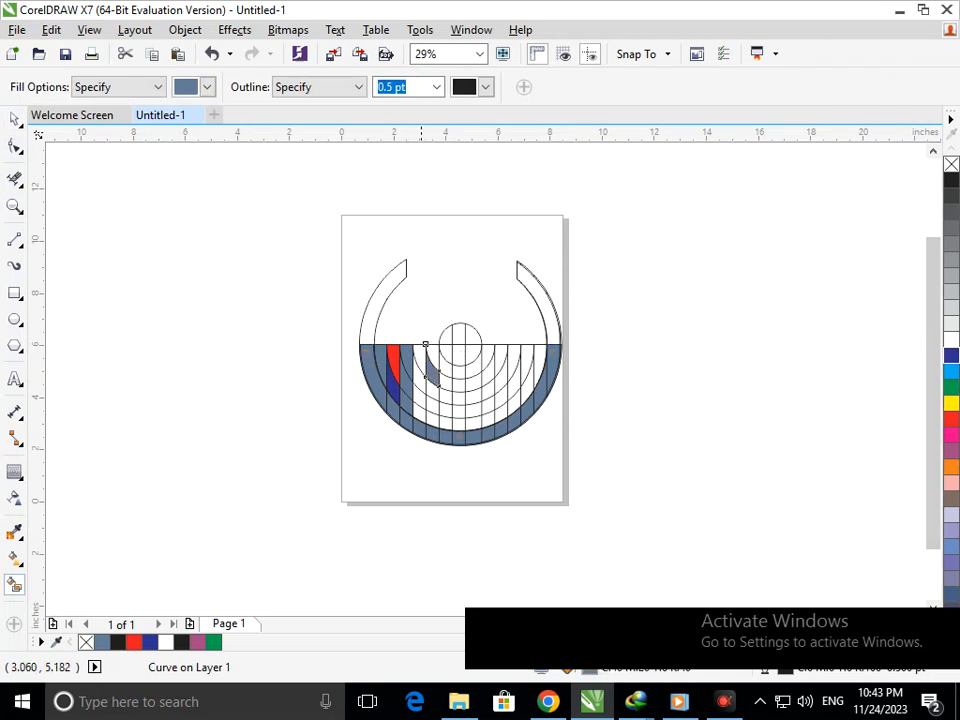
# - Smart Fill the arc cells in the columns just left of the centre circle with slate blue
pyautogui.click(421, 357)
pyautogui.click(422, 381)
pyautogui.click(431, 407)
pyautogui.click(419, 411)
pyautogui.click(418, 398)
pyautogui.click(433, 394)
pyautogui.click(435, 362)
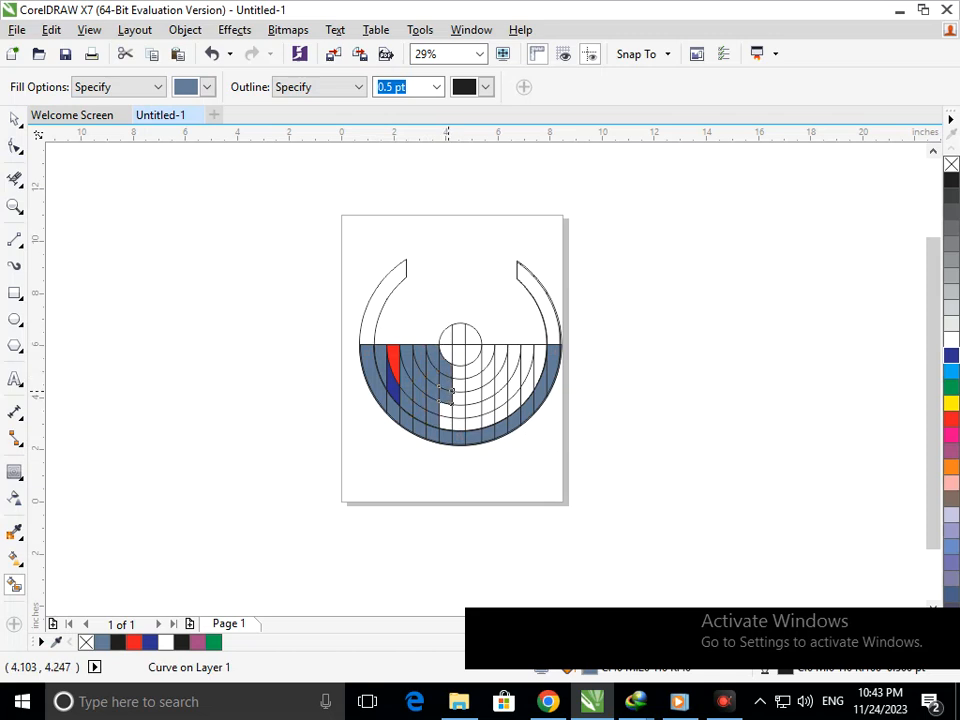
# - Smart Fill the arc cells in the columns directly beneath the centre circle with slate blue
pyautogui.click(460, 412)
pyautogui.click(463, 390)
pyautogui.click(459, 366)
pyautogui.click(458, 352)
pyautogui.click(476, 375)
pyautogui.click(475, 388)
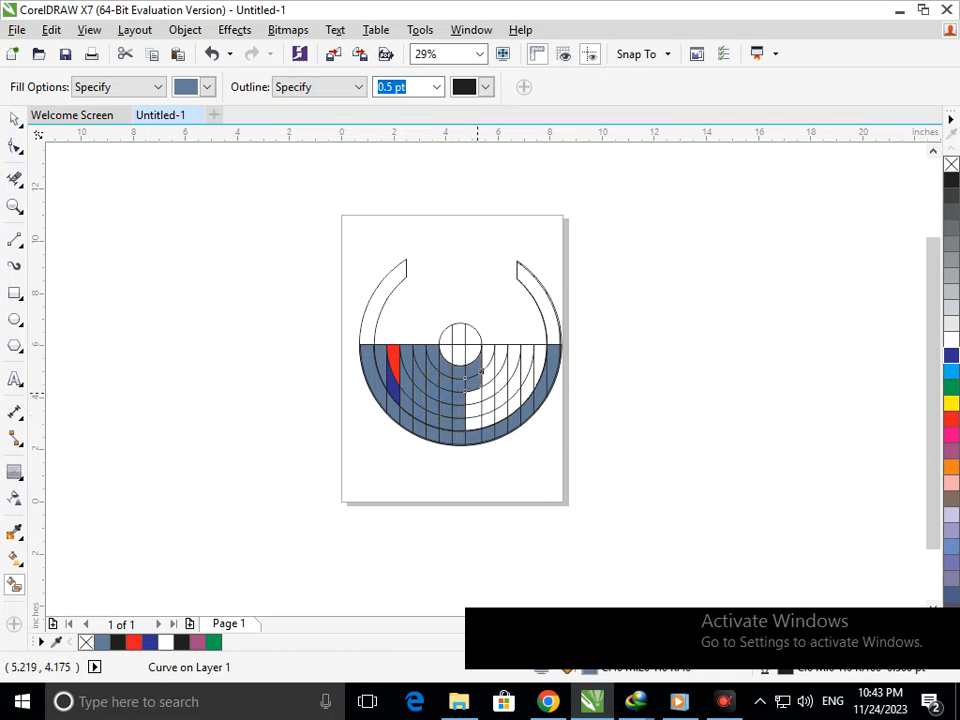
pyautogui.click(478, 400)
pyautogui.click(478, 420)
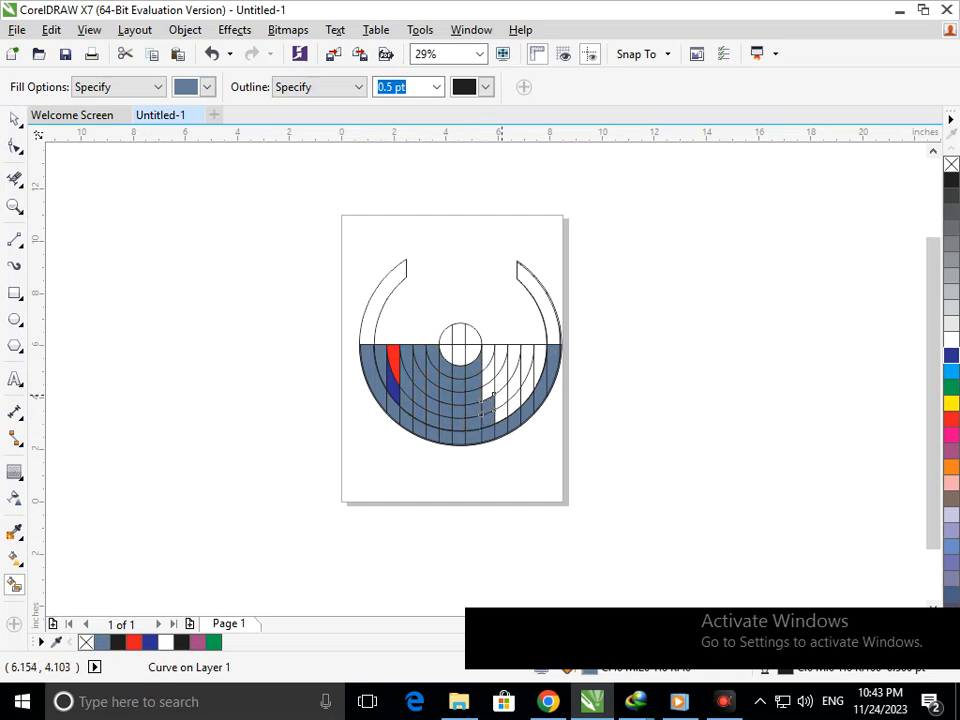
# - Smart Fill the remaining arc cells right of the centre circle with slate blue
pyautogui.click(500, 412)
pyautogui.click(538, 356)
pyautogui.click(496, 378)
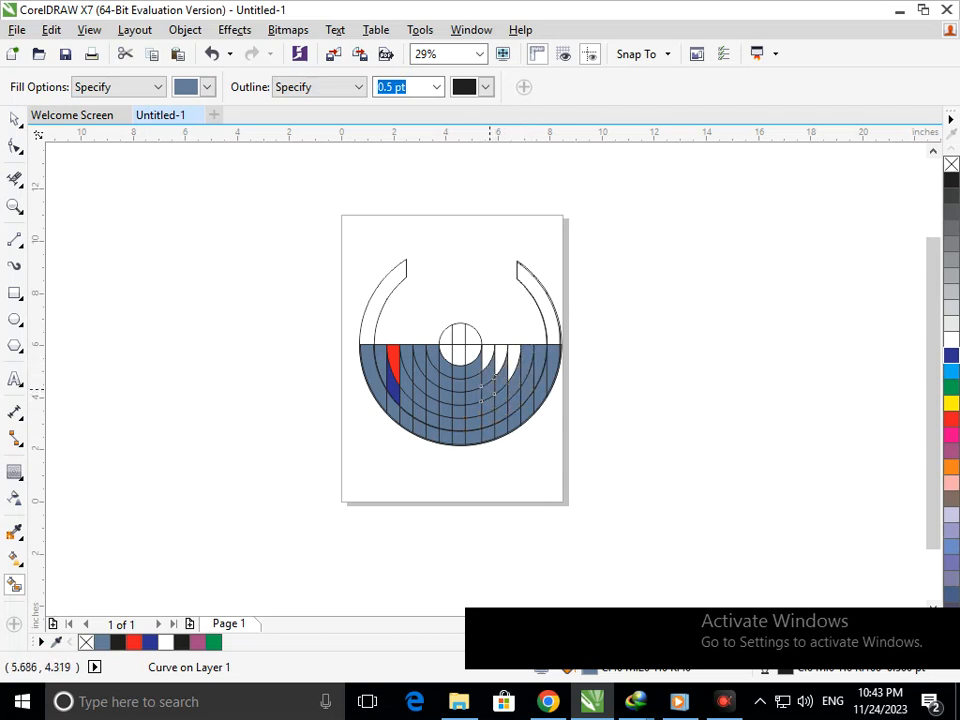
pyautogui.click(488, 362)
pyautogui.click(499, 357)
pyautogui.click(512, 355)
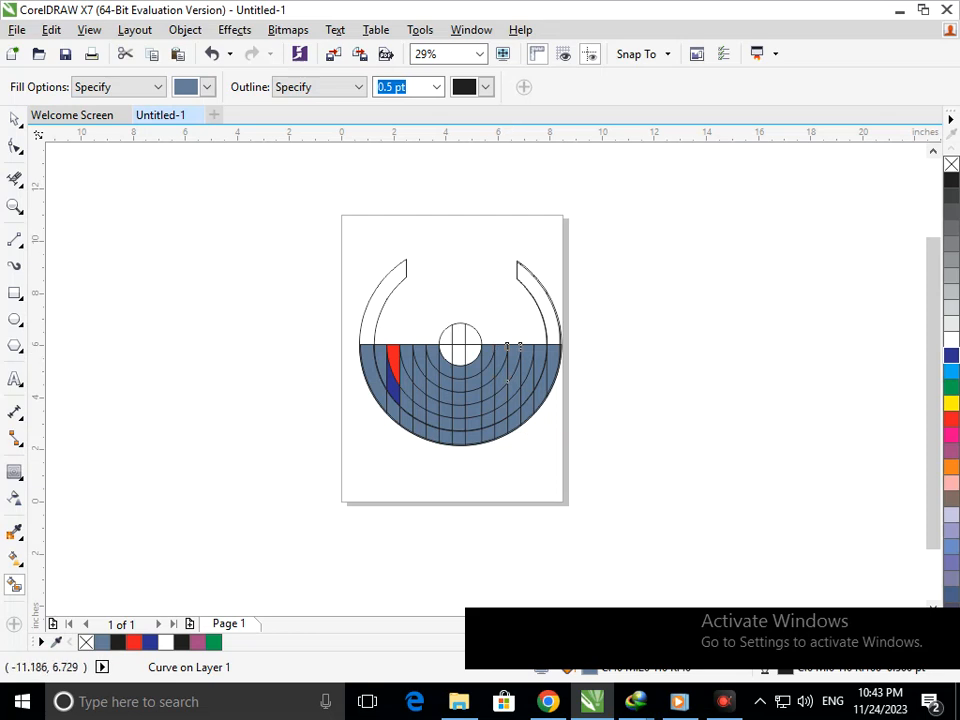
# - Try to delete the filled cells around the third column inside the ring, and undo both deletions
pyautogui.click(14, 119)
pyautogui.click(275, 357)
pyautogui.moveTo(396, 330); pyautogui.dragTo(418, 434)
pyautogui.press('Delete')
pyautogui.moveTo(387, 299); pyautogui.dragTo(421, 399)
pyautogui.press('Delete')
pyautogui.hotkey('ctrl', 'z')
pyautogui.hotkey('ctrl', 'z')
# - Try recolouring the cells of the two columns beside the red and blue cells green, and undo the recolouring
pyautogui.moveTo(431, 521); pyautogui.dragTo(389, 343)
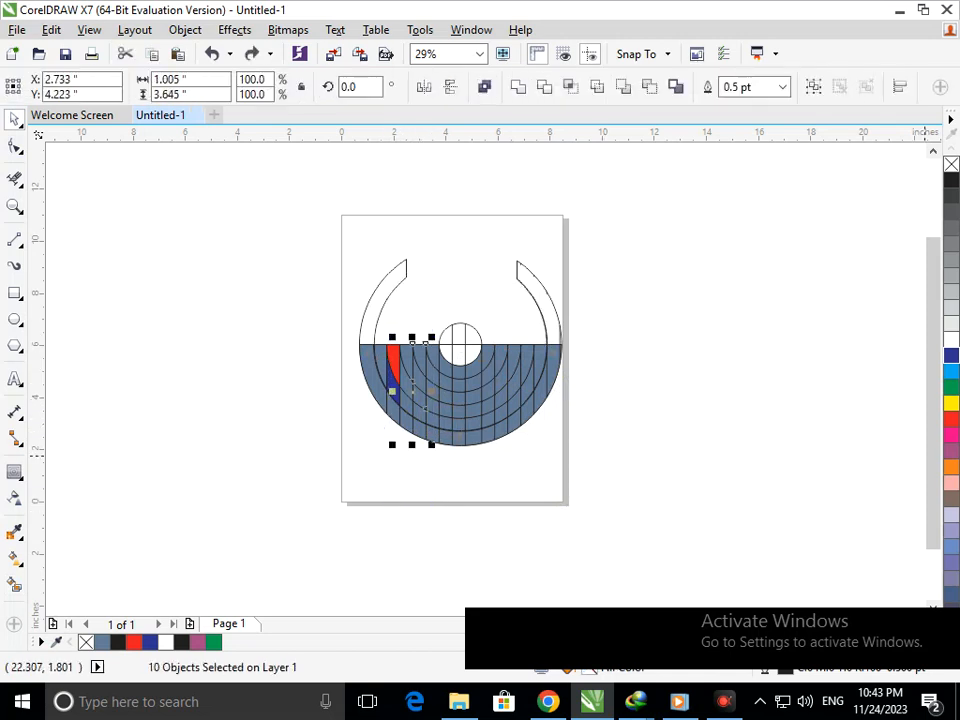
pyautogui.click(951, 387)
pyautogui.click(740, 477)
pyautogui.hotkey('ctrl', 'z')
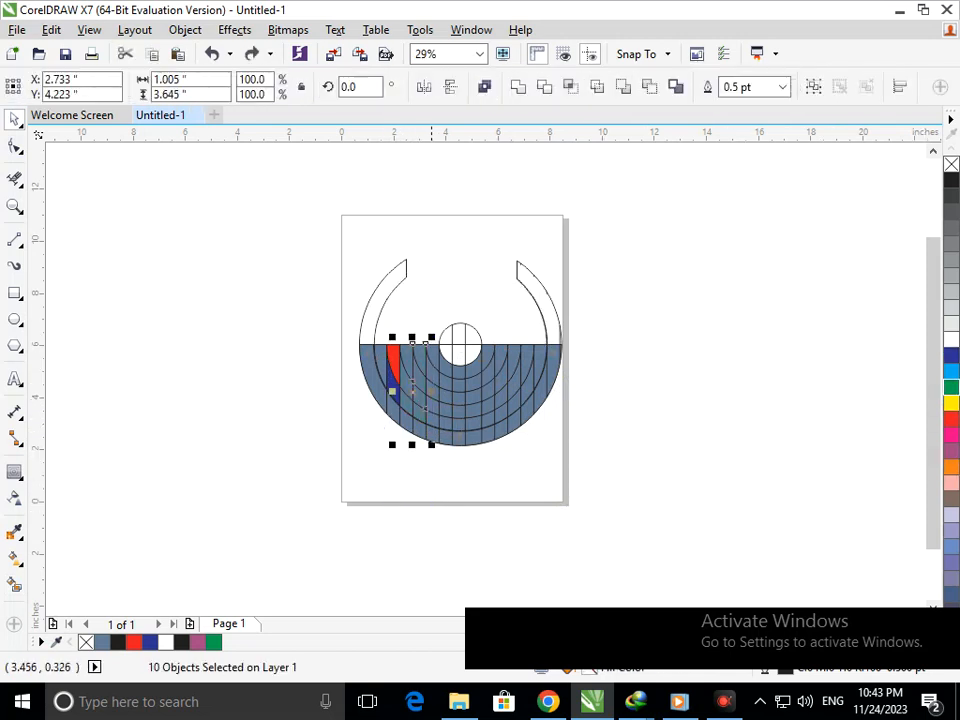
# - Select all cells of the single column beside the red and blue cells and colour them green
pyautogui.moveTo(416, 466); pyautogui.dragTo(408, 432)
pyautogui.moveTo(400, 324); pyautogui.dragTo(394, 324)
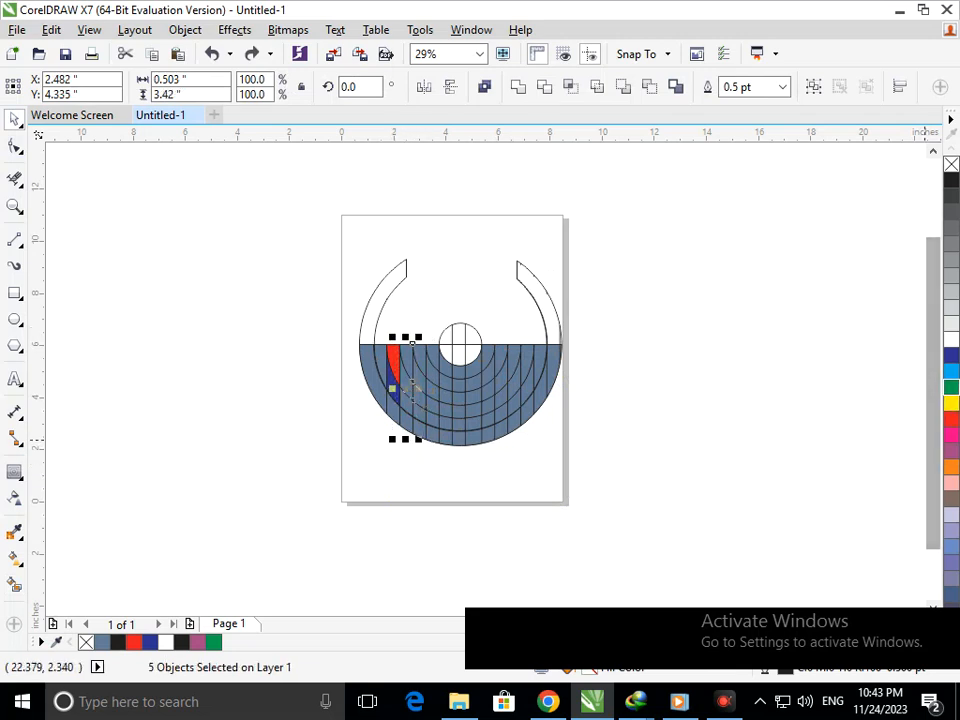
pyautogui.click(951, 387)
pyautogui.click(590, 489)
# - Smart Fill the third column inside the ring with slate blue, down to the outer circle
pyautogui.click(14, 585)
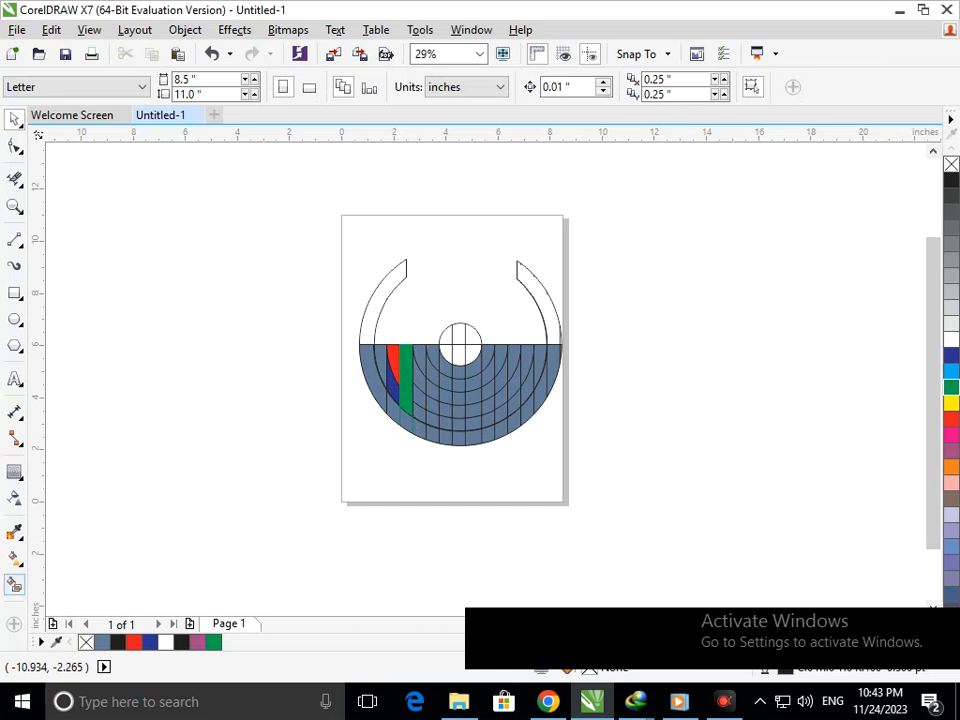
pyautogui.click(410, 422)
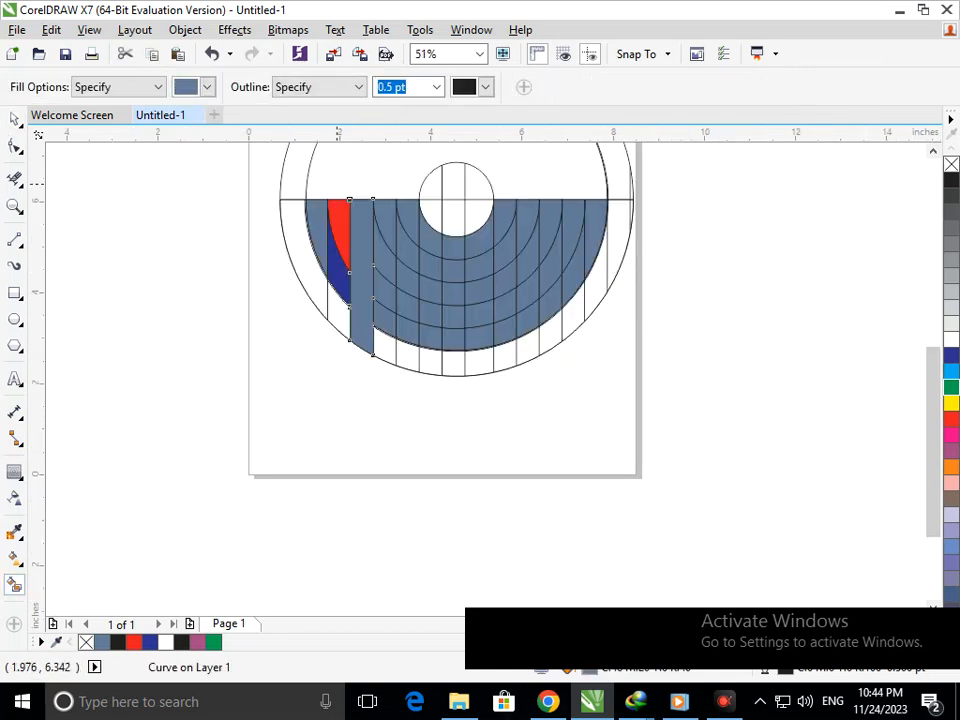
# - Remove the filled arc cells and arcs left of and beneath the centre circle with Virtual Segment Delete, keeping the vertical lines
pyautogui.scroll(1, 353, 215)
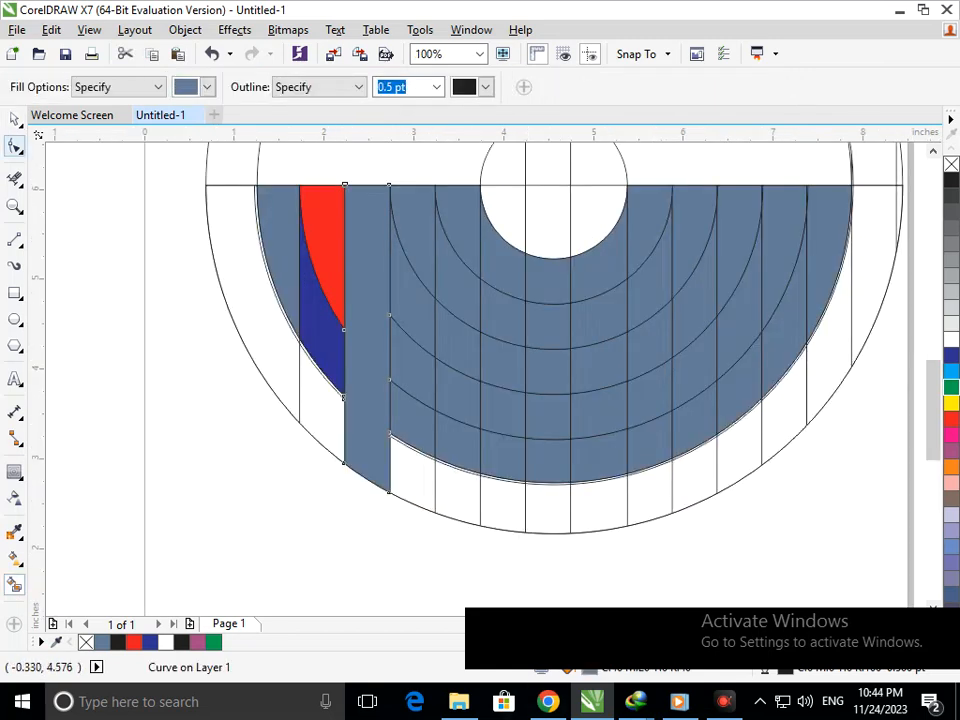
pyautogui.click(14, 179)
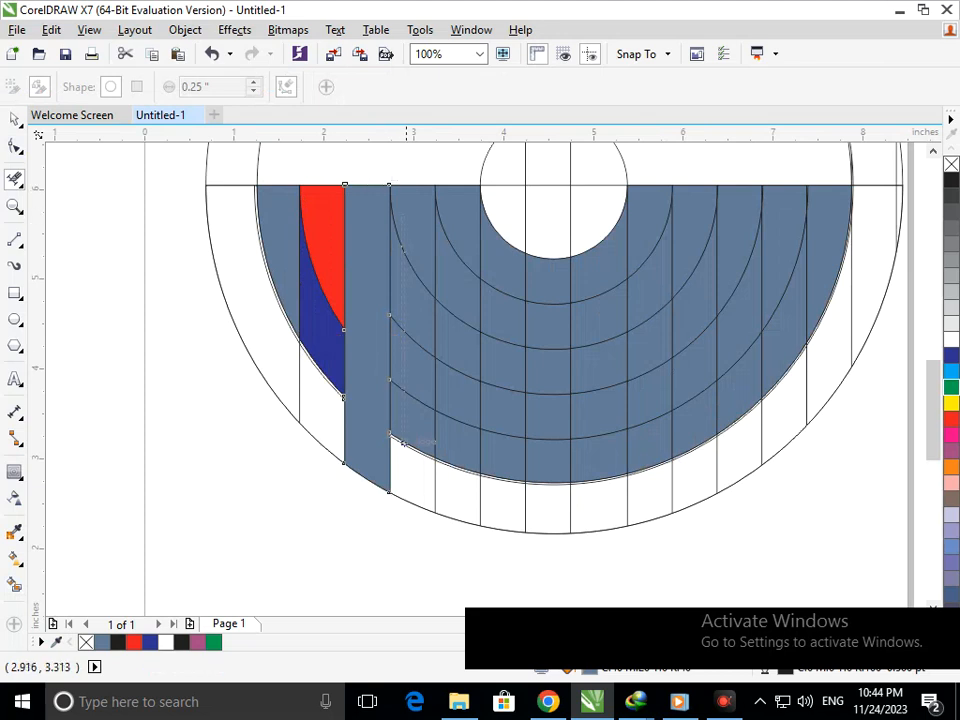
pyautogui.click(411, 473)
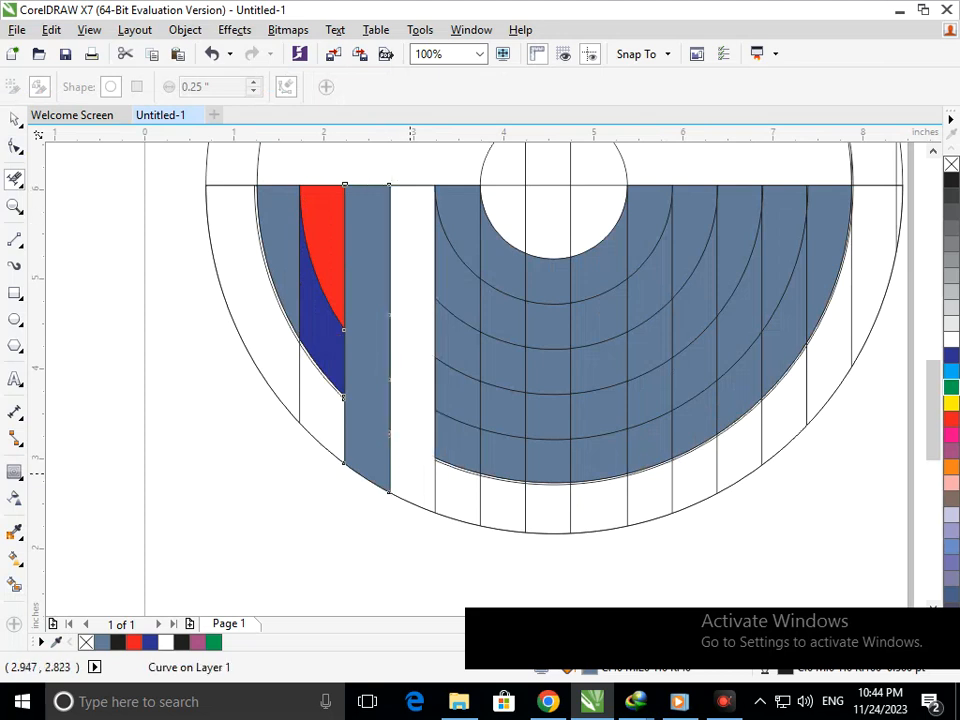
pyautogui.click(453, 476)
pyautogui.click(516, 490)
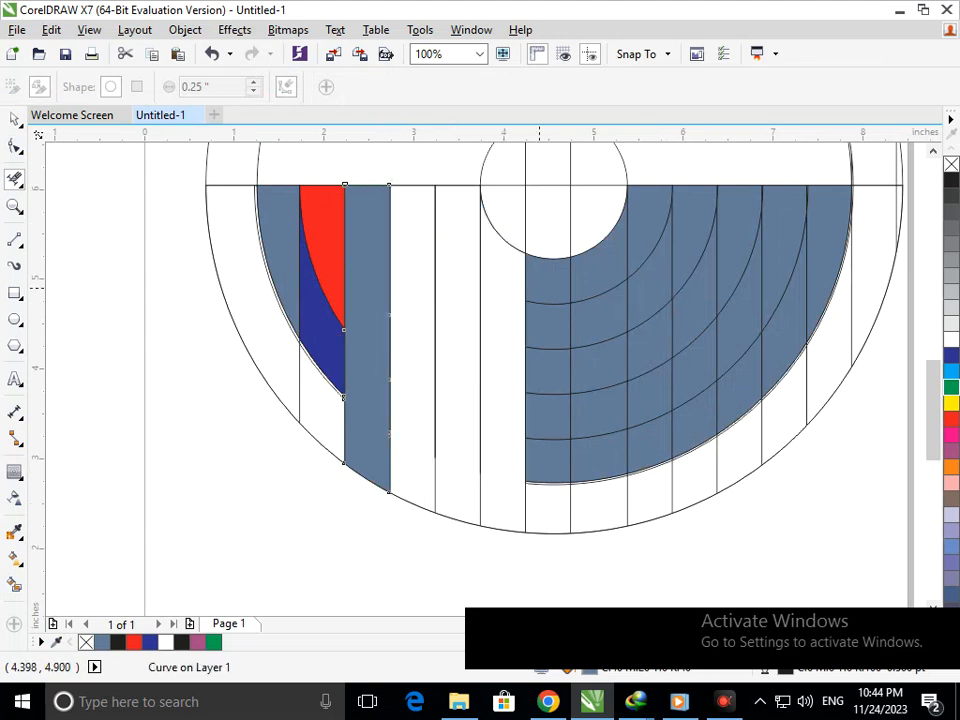
pyautogui.click(546, 498)
pyautogui.click(586, 486)
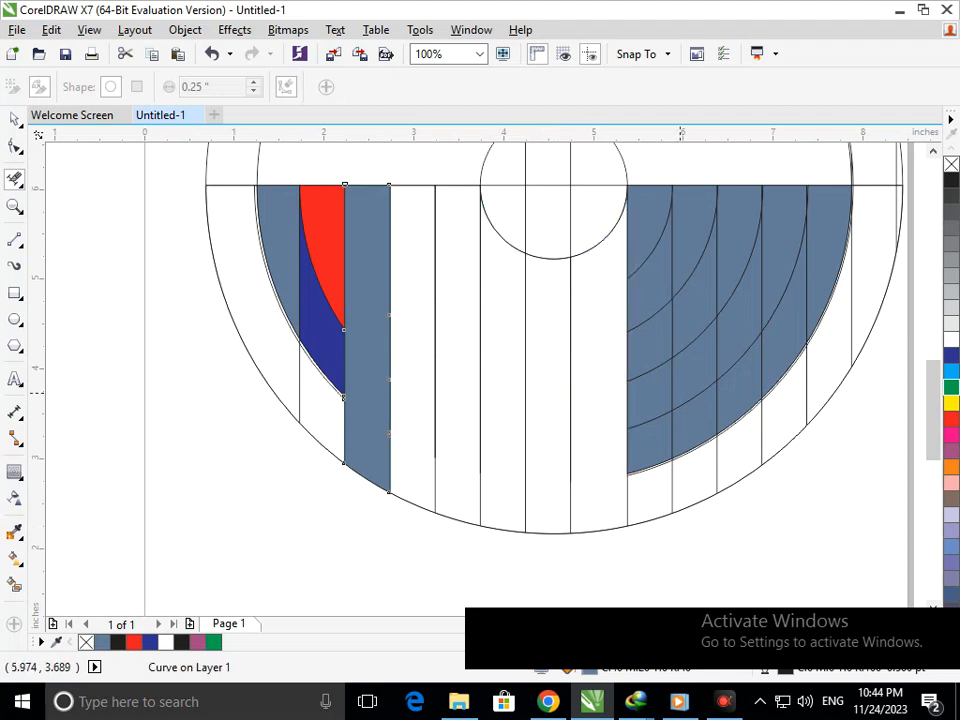
# - Remove the filled arc cells and arcs in the columns right of the centre circle, keeping the vertical lines
pyautogui.click(666, 456)
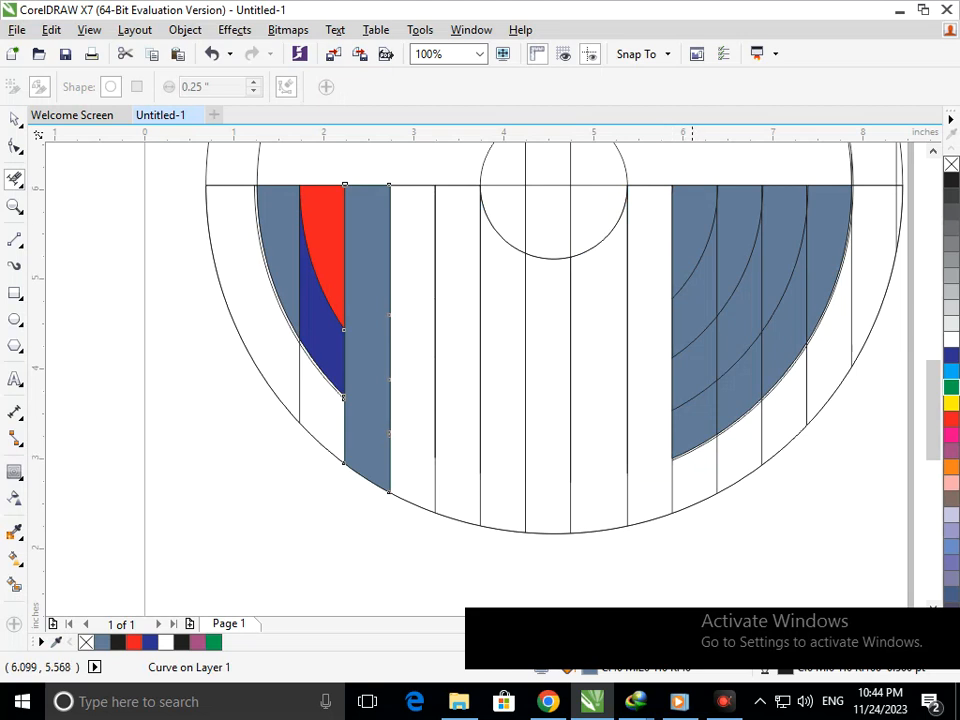
pyautogui.click(693, 240)
pyautogui.scroll(-3, 697, 425)
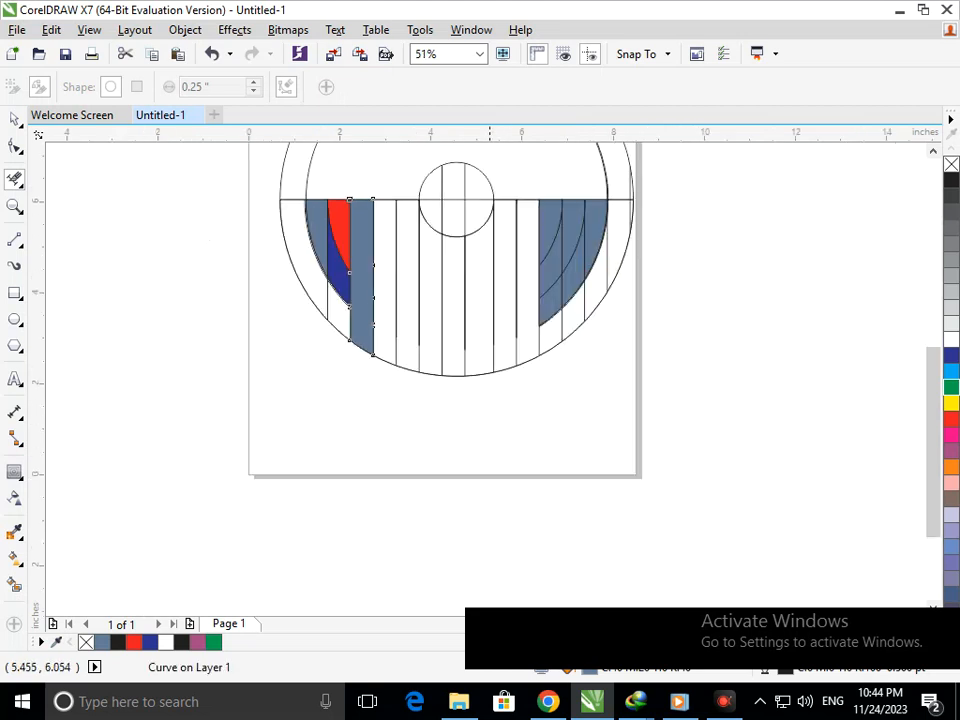
pyautogui.scroll(3, 512, 219)
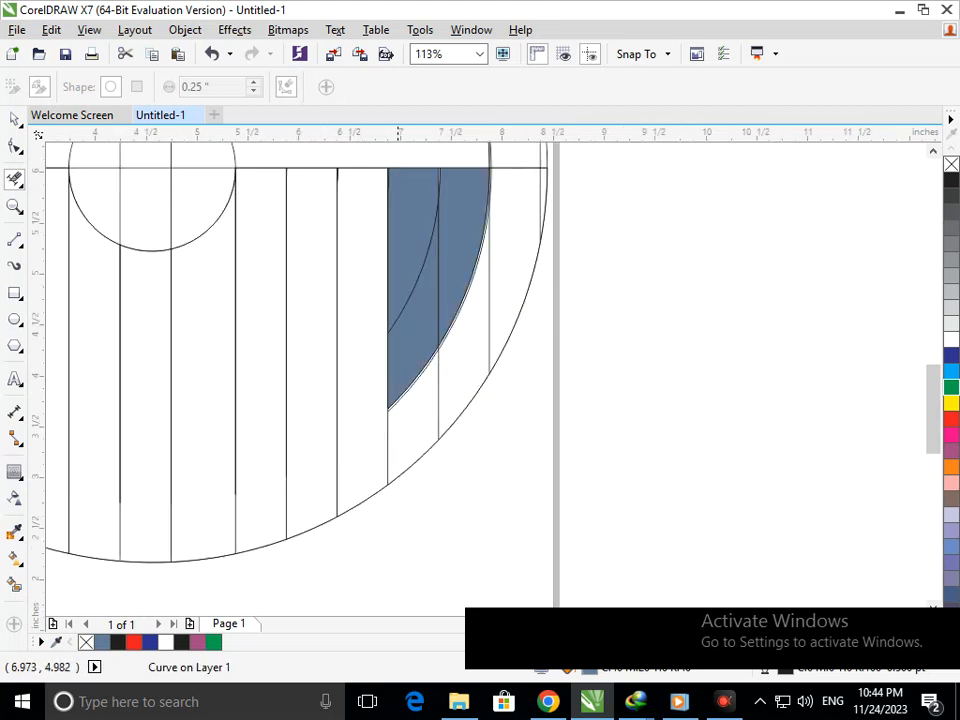
pyautogui.click(415, 350)
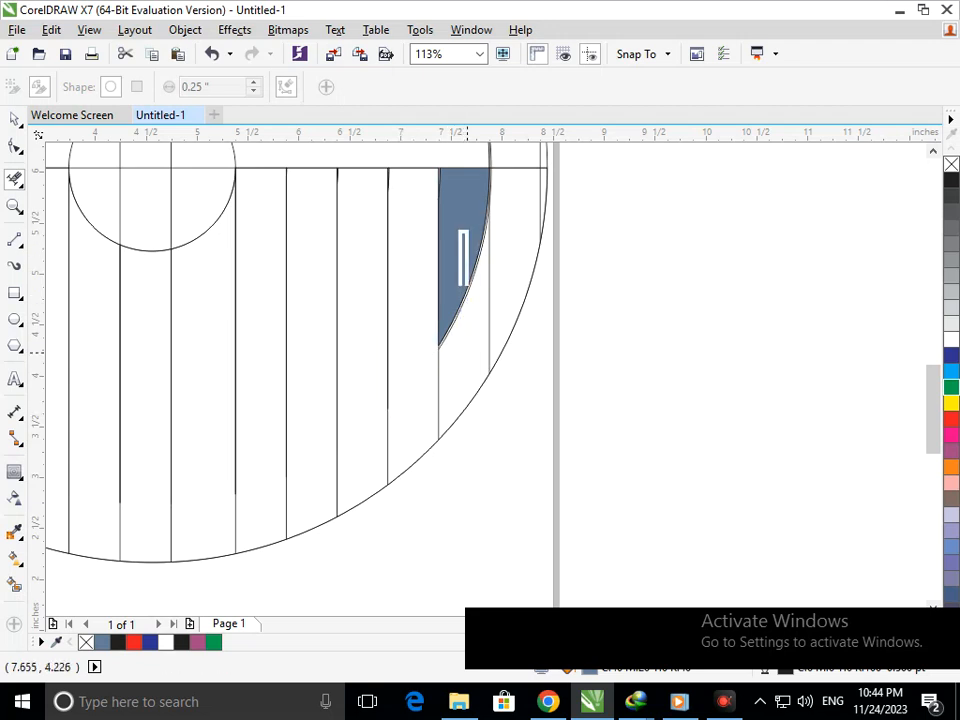
pyautogui.click(463, 258)
# - Remove the slate blue, red and dark blue cells left of the filled third column
pyautogui.scroll(-3, 461, 285)
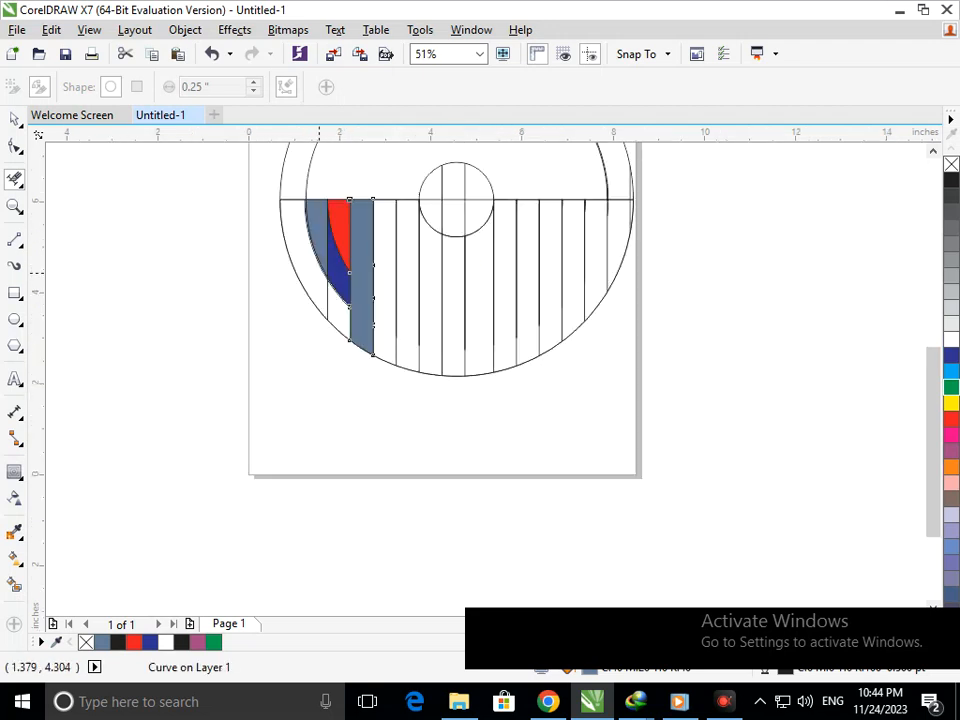
pyautogui.click(324, 278)
pyautogui.moveTo(342, 242); pyautogui.dragTo(338, 302)
# - Smart Fill the two leftmost strips of the lower half-circle, colouring the outer one dark blue and the next green
pyautogui.click(15, 585)
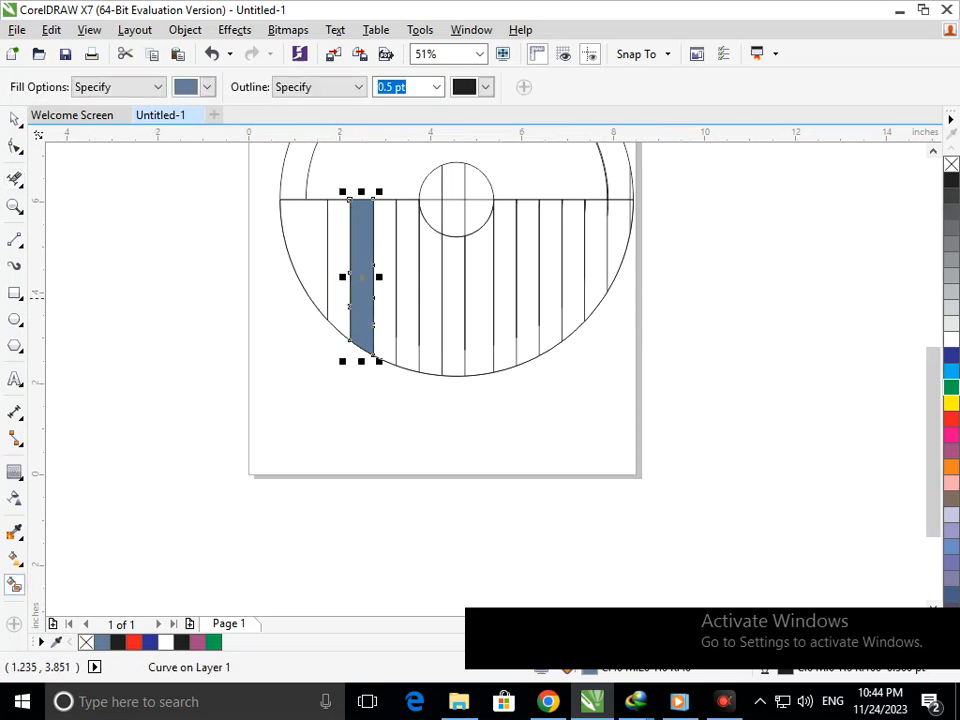
pyautogui.click(312, 316)
pyautogui.click(951, 355)
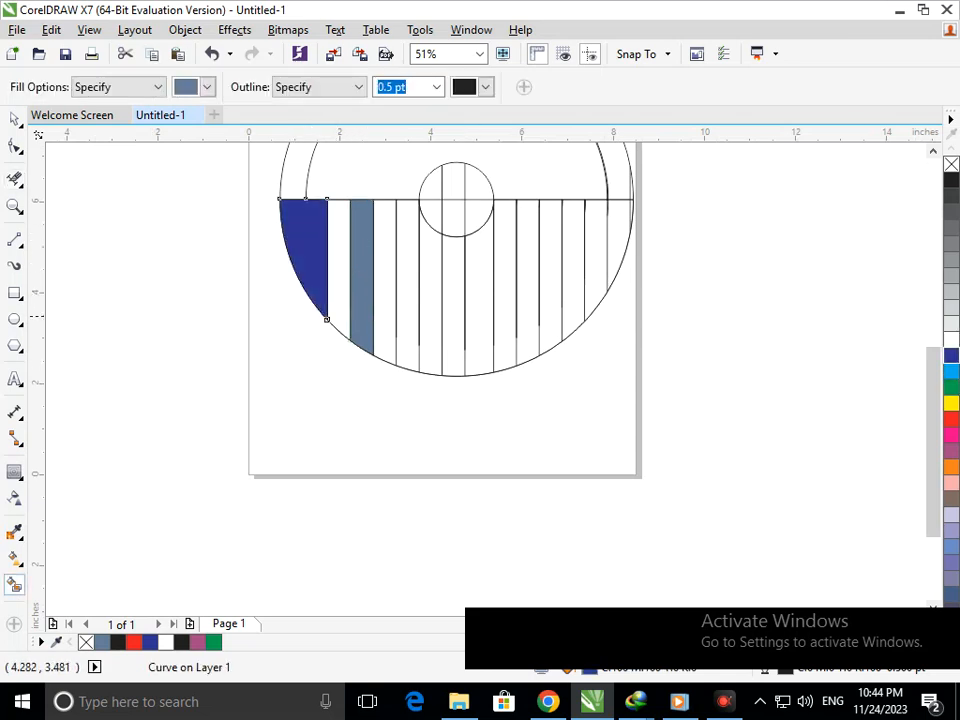
pyautogui.click(346, 291)
pyautogui.click(951, 387)
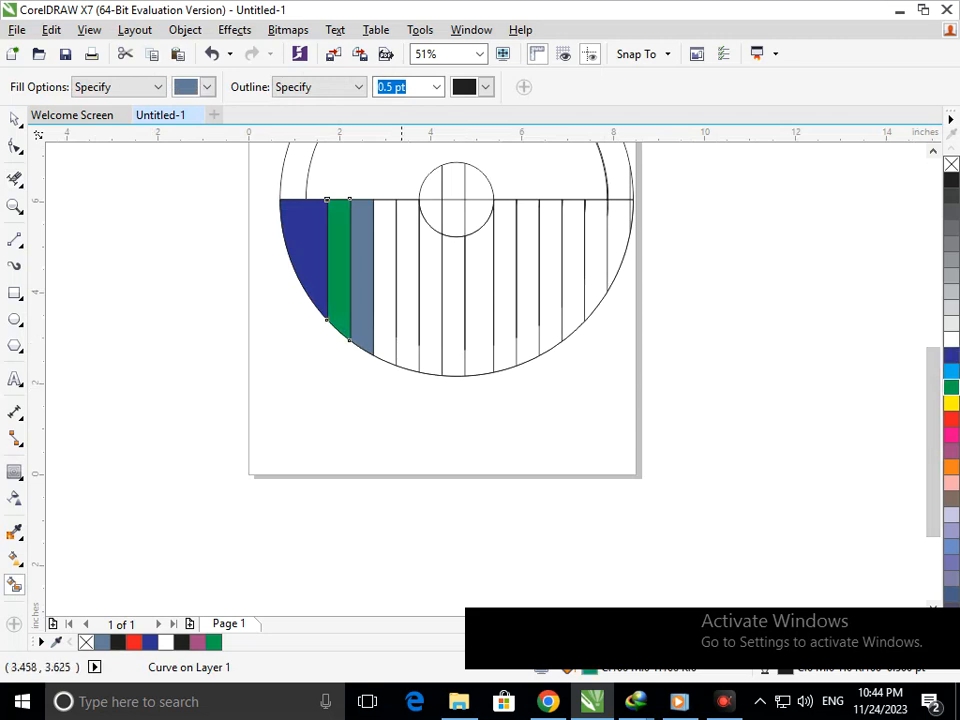
# - Smart Fill the two strips right of the slate blue one, colouring them dark blue and green
pyautogui.click(383, 308)
pyautogui.click(951, 355)
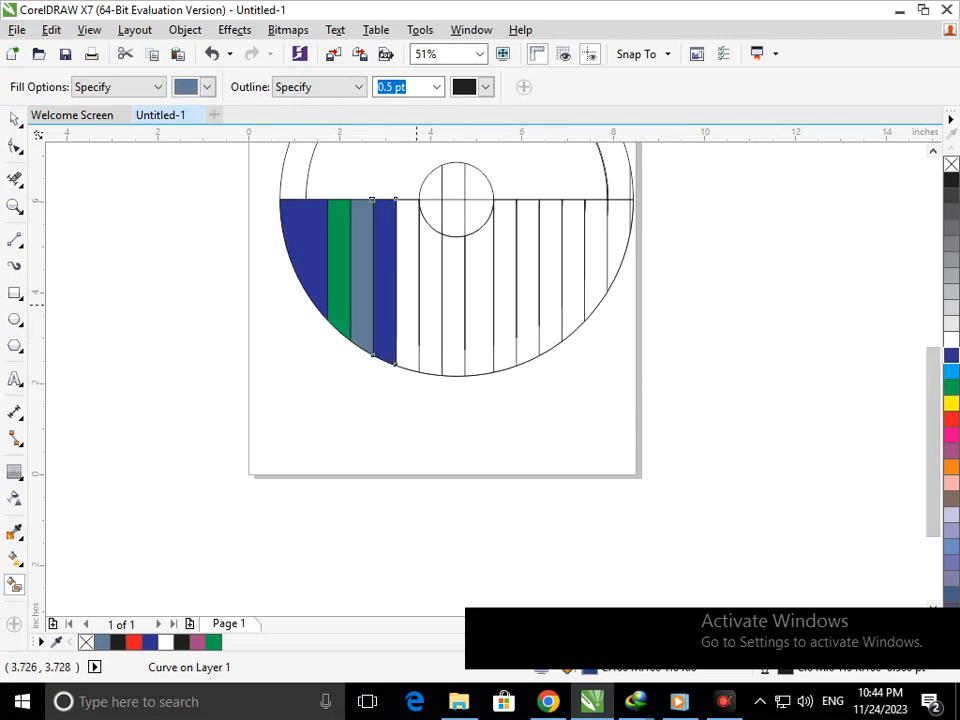
pyautogui.click(407, 290)
pyautogui.click(951, 387)
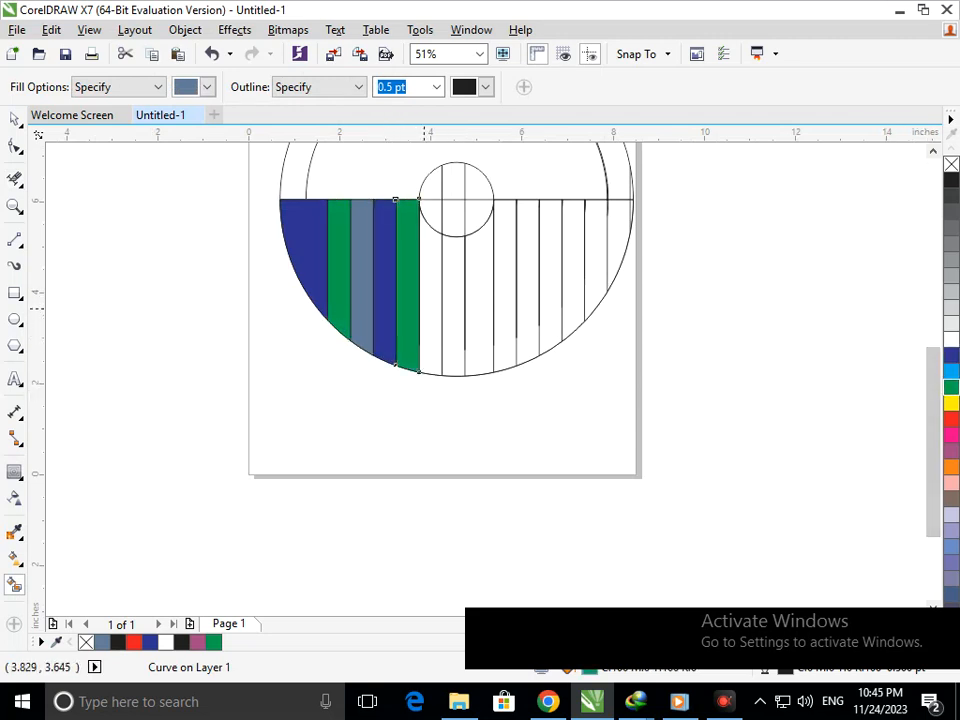
# - Smart Fill the first two strips beneath the centre circle, colouring them purple-pink and green from left to right
pyautogui.click(429, 307)
pyautogui.click(951, 451)
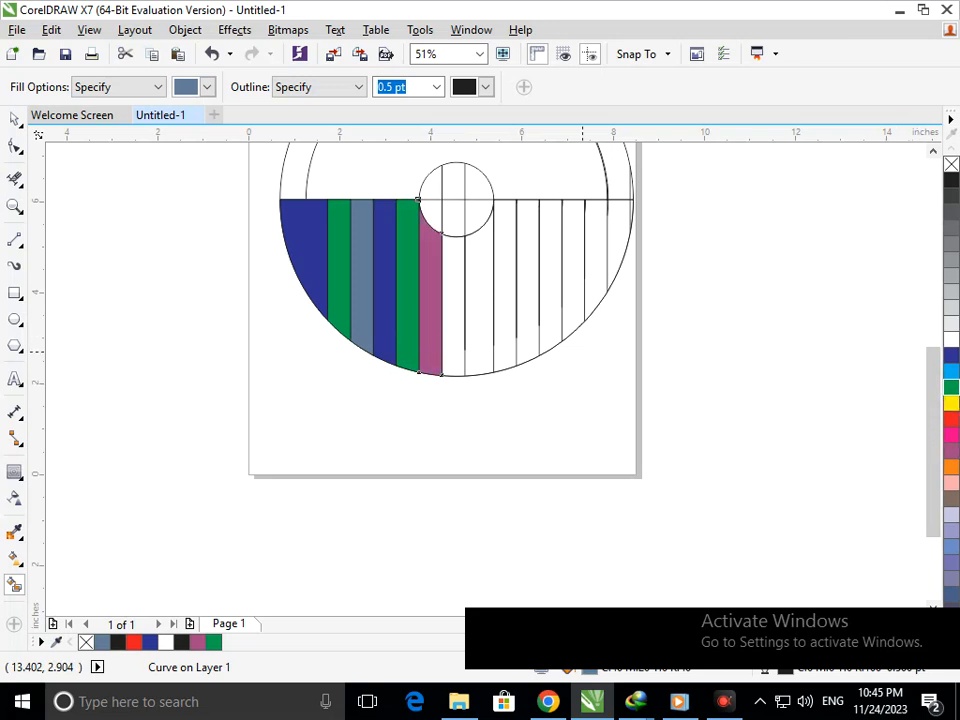
pyautogui.click(455, 303)
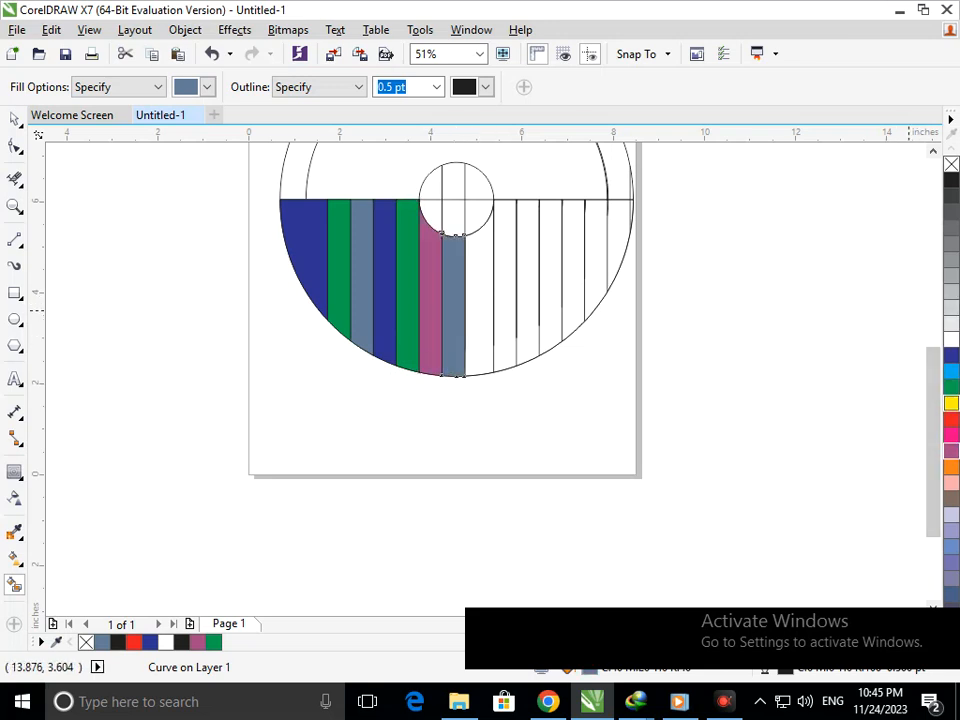
pyautogui.click(951, 387)
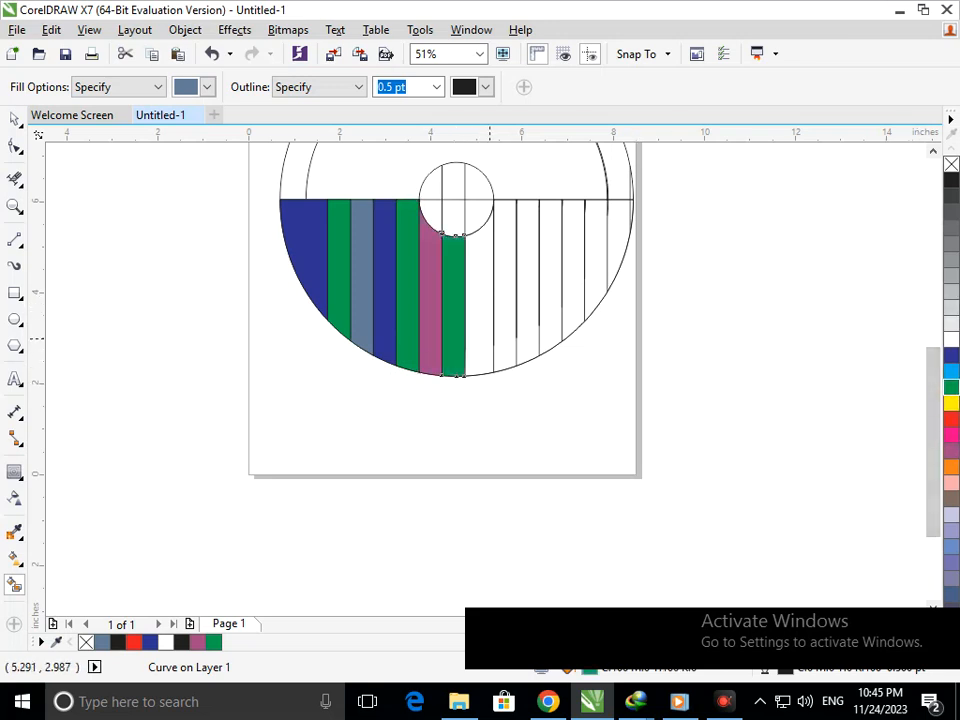
# - Smart Fill the four strips from the centre circle's right underside outward, colouring them dark blue, slate blue, green and dark blue
pyautogui.click(489, 339)
pyautogui.click(951, 355)
pyautogui.click(512, 316)
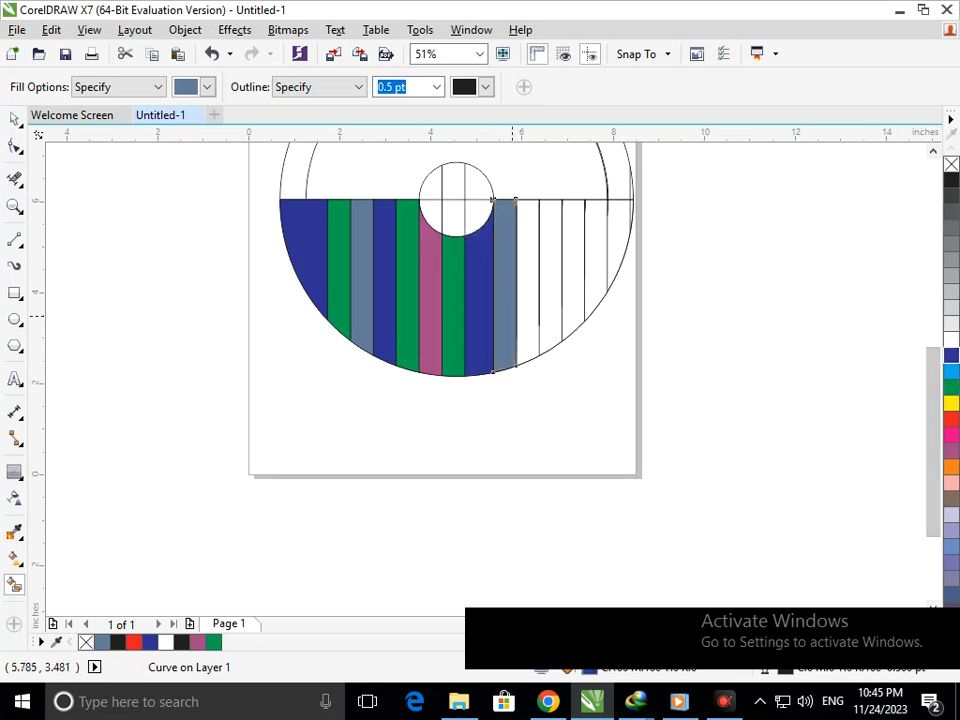
pyautogui.click(530, 312)
pyautogui.click(951, 387)
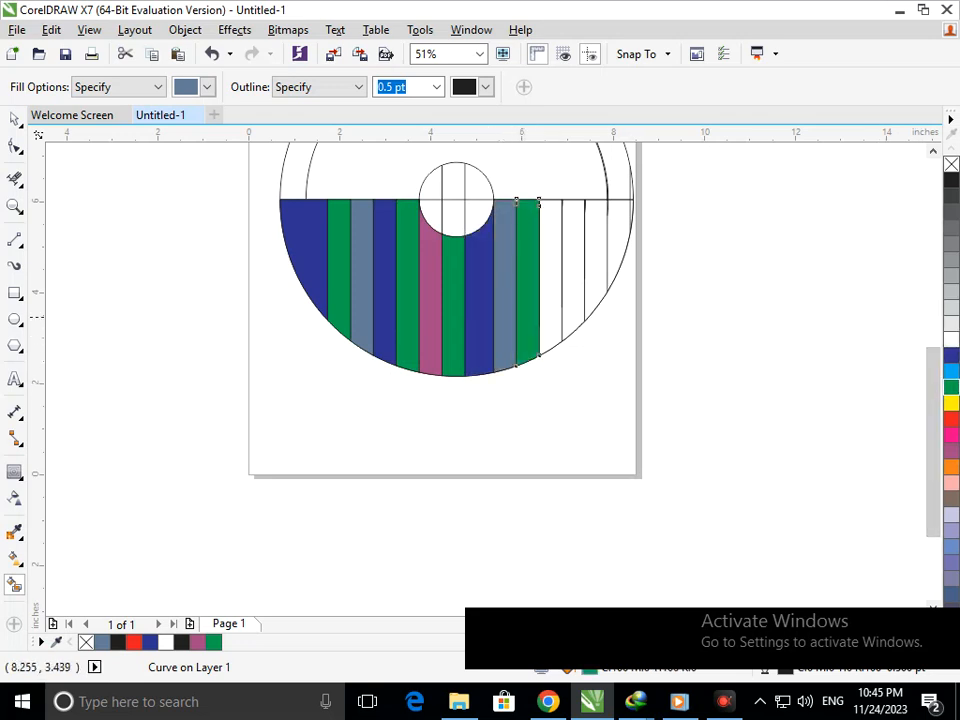
pyautogui.click(555, 294)
pyautogui.click(951, 355)
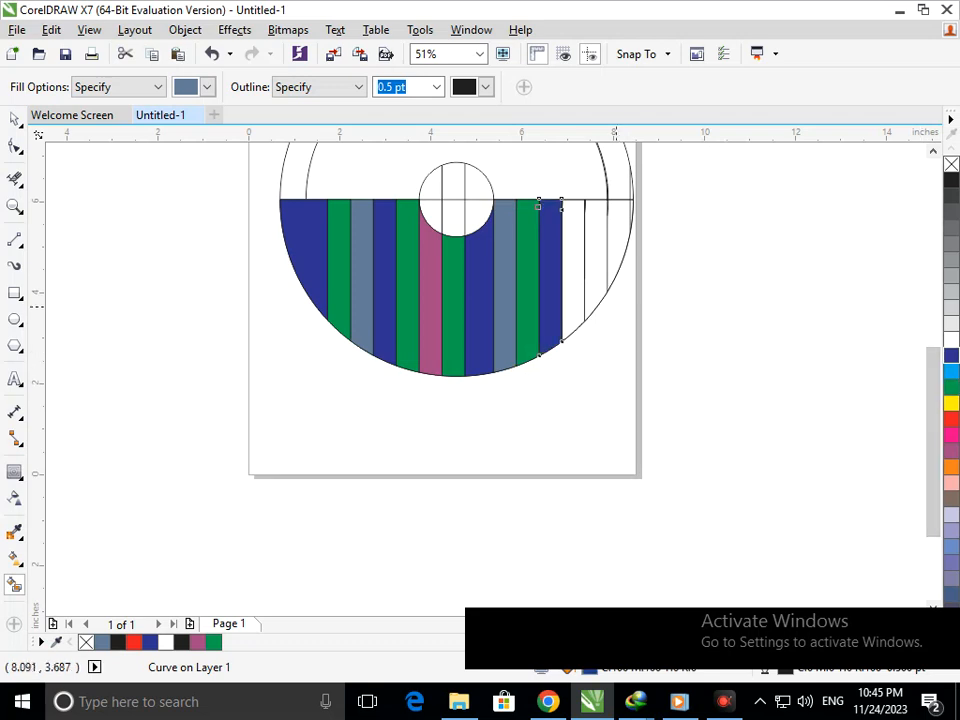
# - Smart Fill the three rightmost strips of the lower half-circle, colouring them slate blue, dark blue and green
pyautogui.click(578, 294)
pyautogui.click(589, 299)
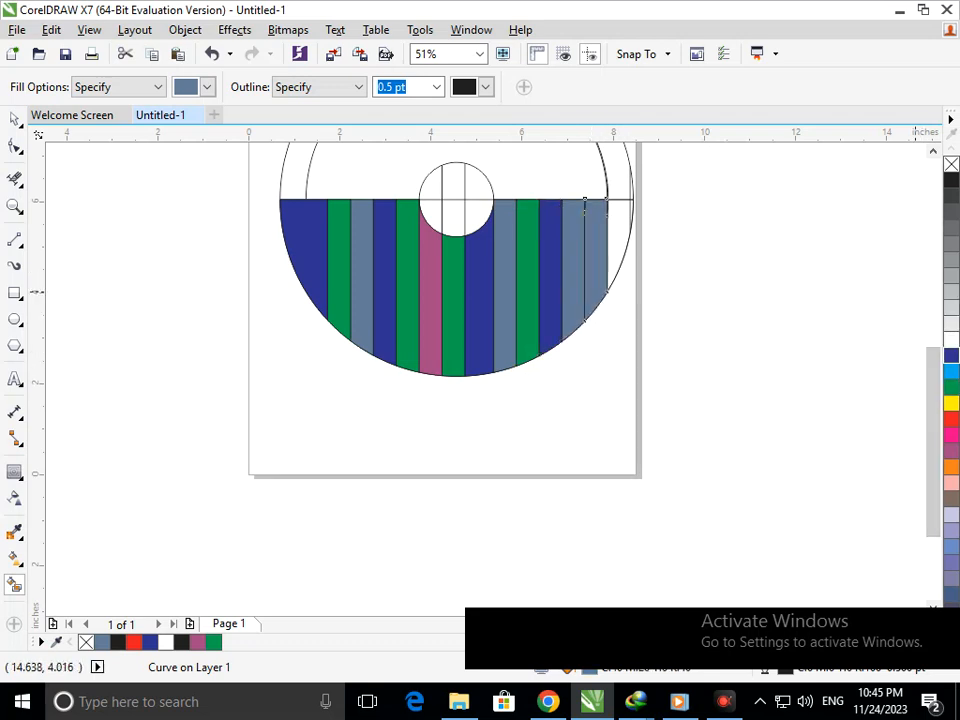
pyautogui.click(951, 355)
pyautogui.click(620, 243)
pyautogui.click(951, 387)
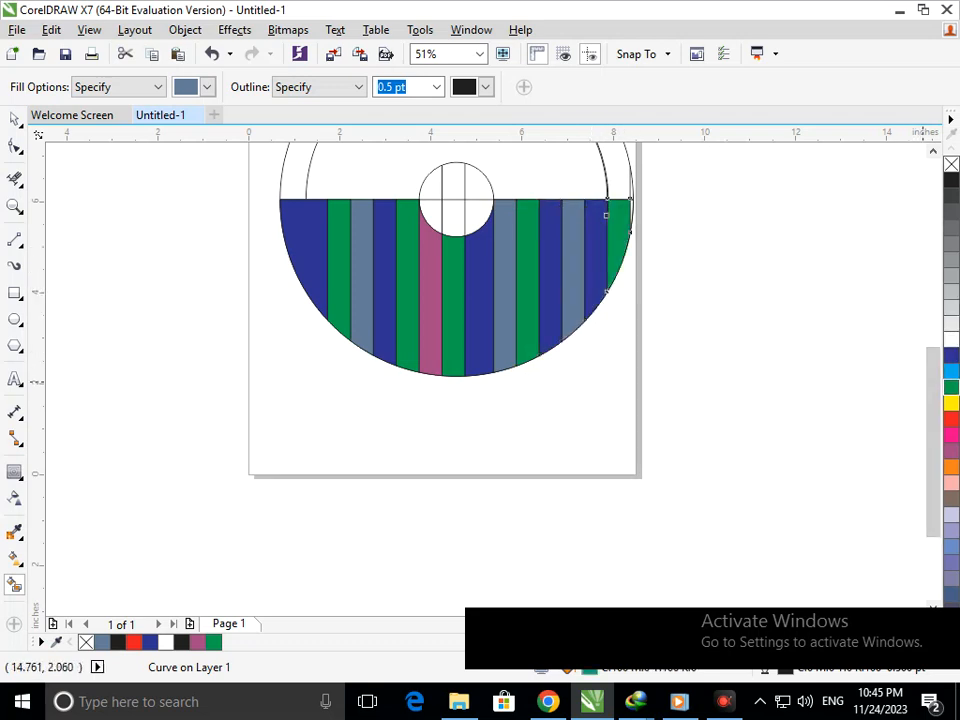
# - Smart Fill the centre circle's four outer cells: lower-left and upper-right slate blue, lower-right green, and upper-left dark blue
pyautogui.scroll(-2, 592, 243)
pyautogui.scroll(1, 879, 451)
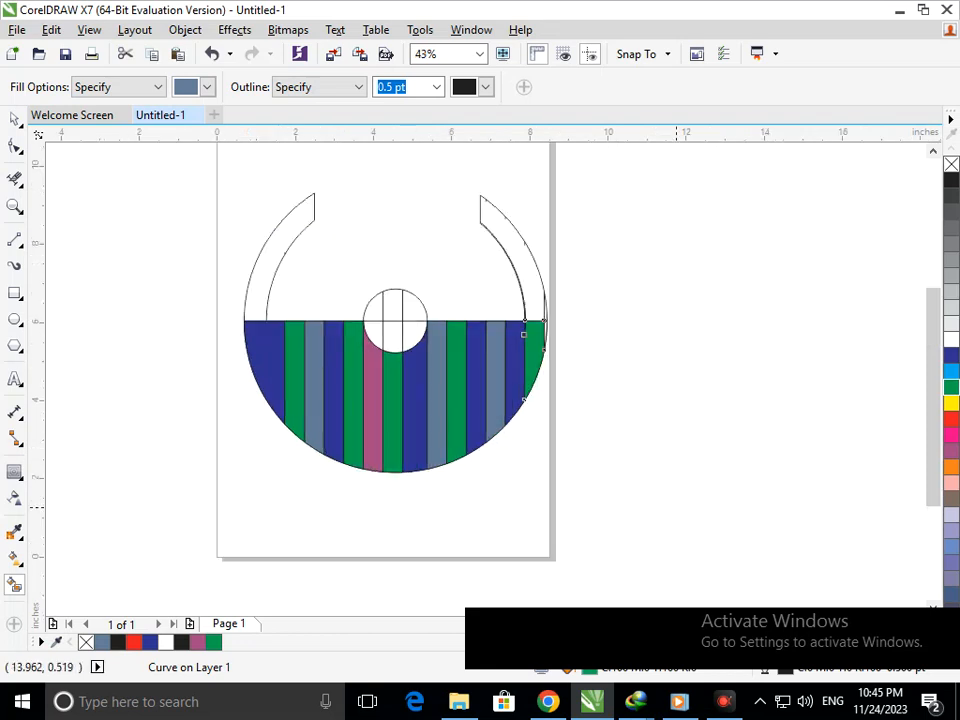
pyautogui.click(373, 328)
pyautogui.click(407, 313)
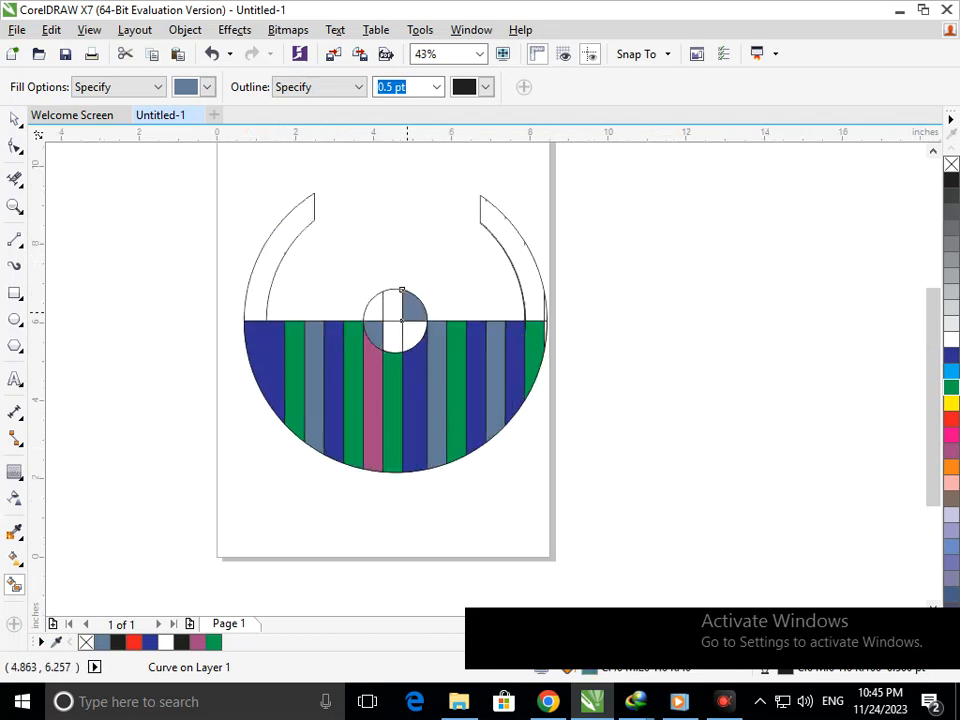
pyautogui.click(413, 333)
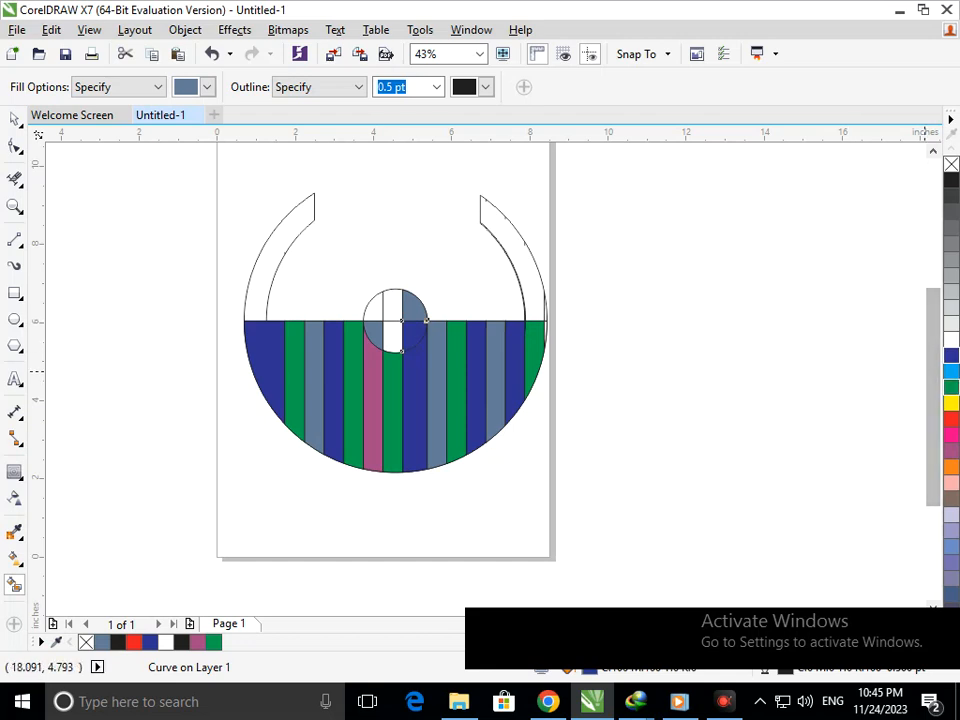
pyautogui.click(951, 387)
pyautogui.click(373, 310)
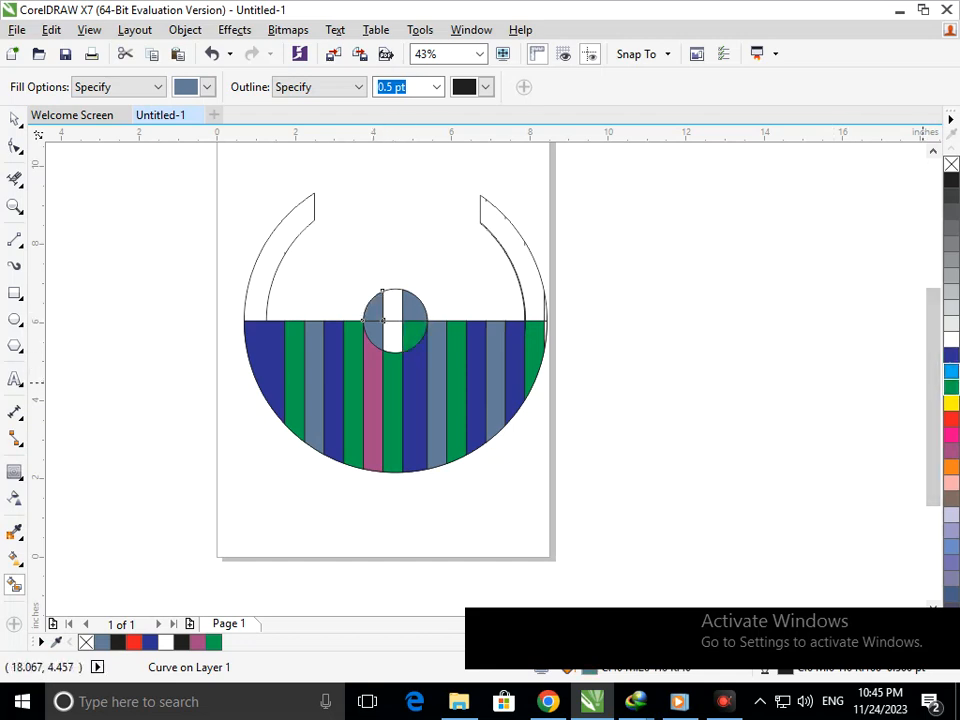
pyautogui.click(951, 356)
# - Smart Fill the centre circle's two middle cells orange and the ring's left and right arcs slate blue
pyautogui.click(387, 340)
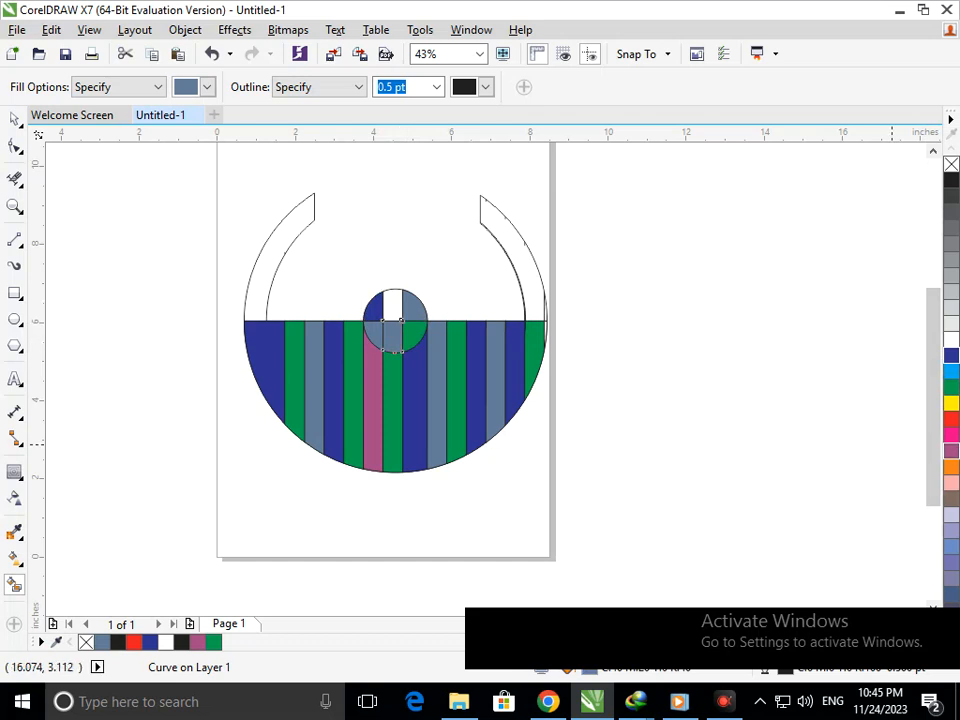
pyautogui.click(951, 467)
pyautogui.click(396, 306)
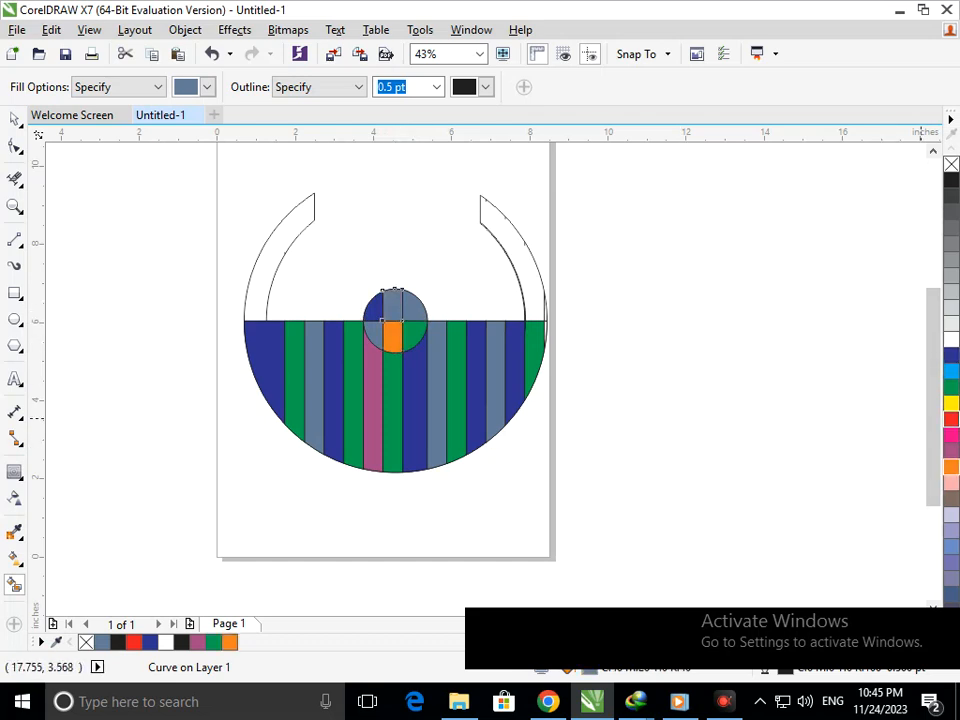
pyautogui.click(951, 467)
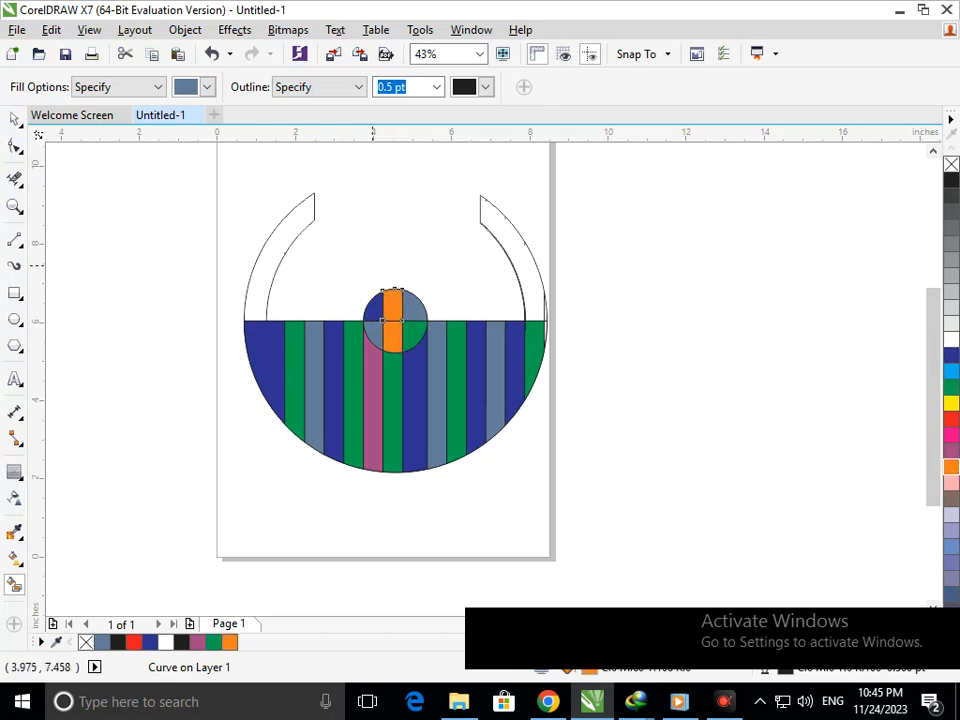
pyautogui.click(271, 251)
pyautogui.click(528, 285)
# - Remove the doubled line along the inner edge of the right arc with Virtual Segment Delete
pyautogui.press('F2')
pyautogui.moveTo(494, 263); pyautogui.dragTo(652, 380)
pyautogui.click(14, 179)
pyautogui.moveTo(326, 314); pyautogui.dragTo(398, 368)
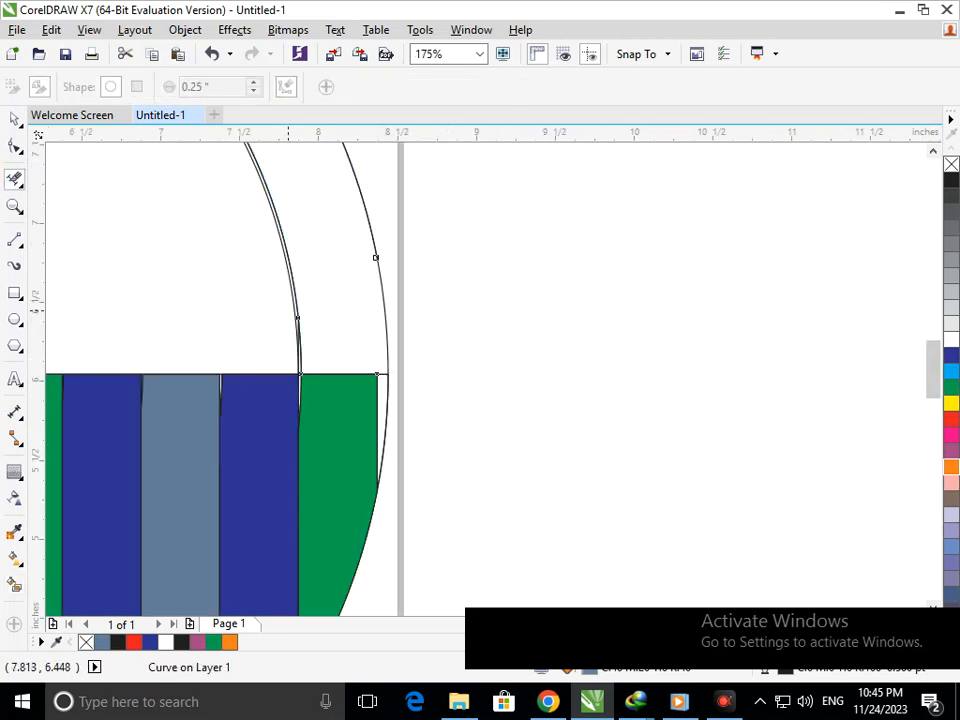
pyautogui.scroll(5, 289, 307)
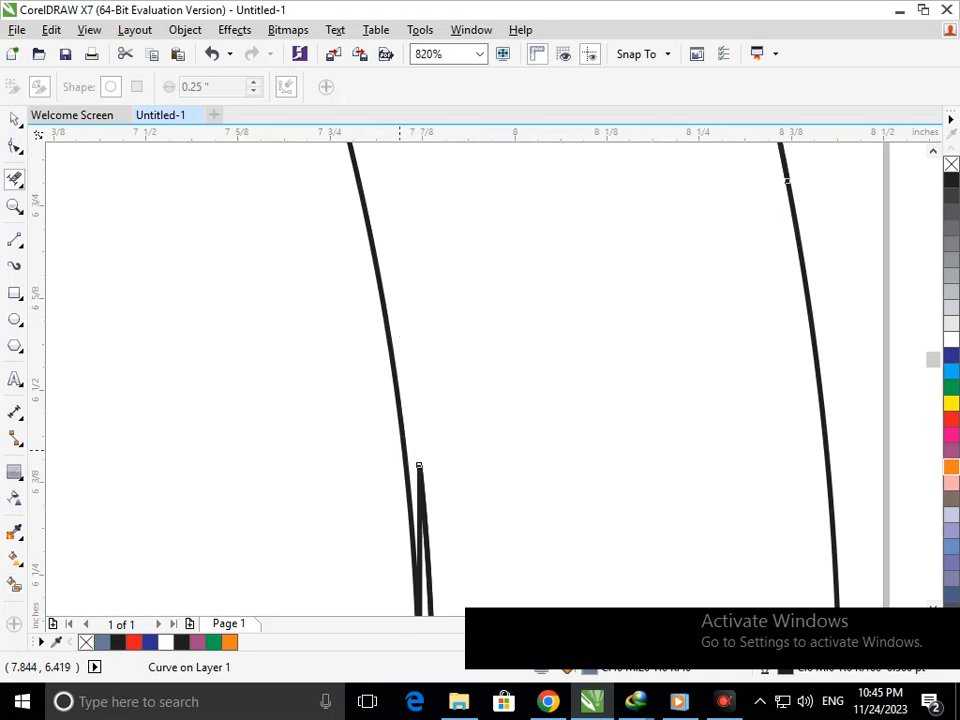
pyautogui.scroll(6, 418, 465)
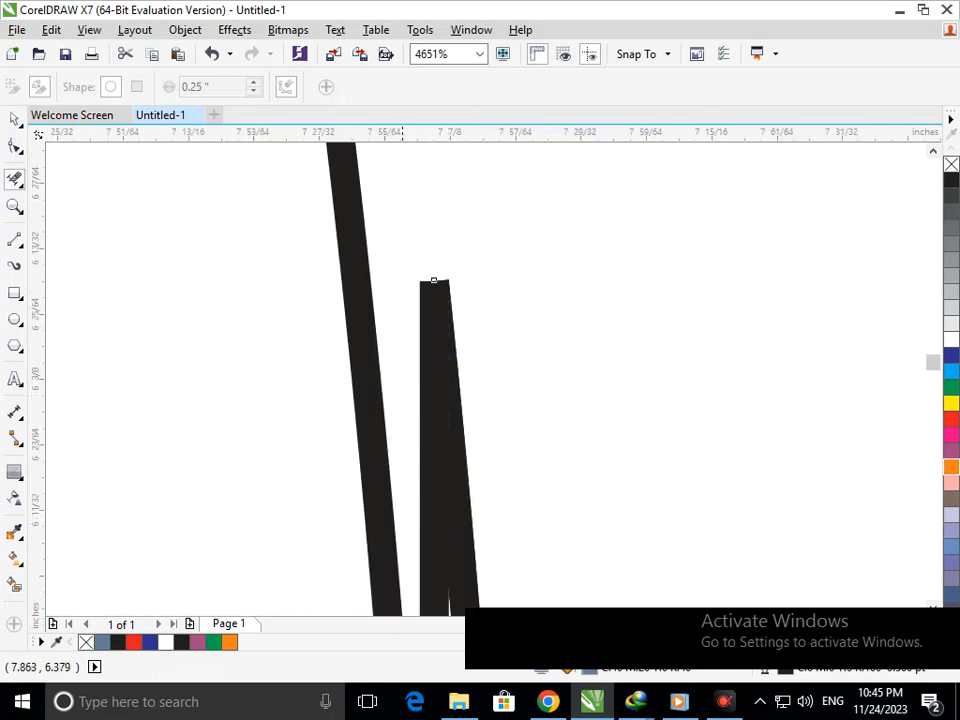
pyautogui.moveTo(449, 356); pyautogui.dragTo(464, 362)
pyautogui.moveTo(266, 306)
pyautogui.mouseDown()
pyautogui.moveTo(405, 407)
pyautogui.moveTo(448, 422)
pyautogui.mouseUp()
pyautogui.scroll(-10, 461, 426)
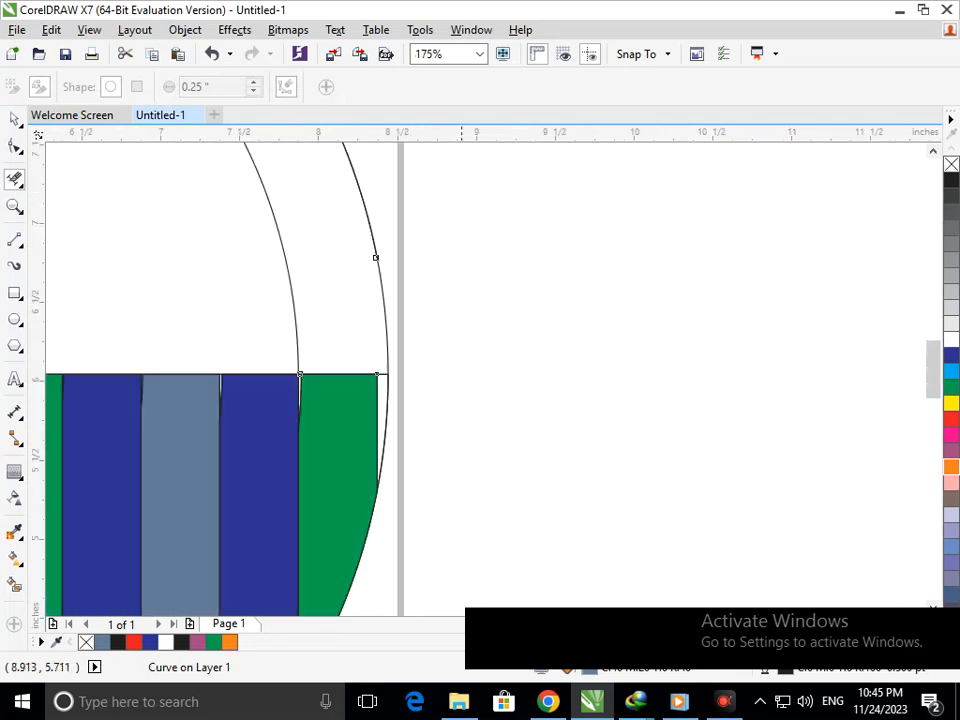
# - Delete the stray vertical line near the circle's outer edge and the curved sliver bordering the outermost right strip
pyautogui.scroll(6, 525, 339)
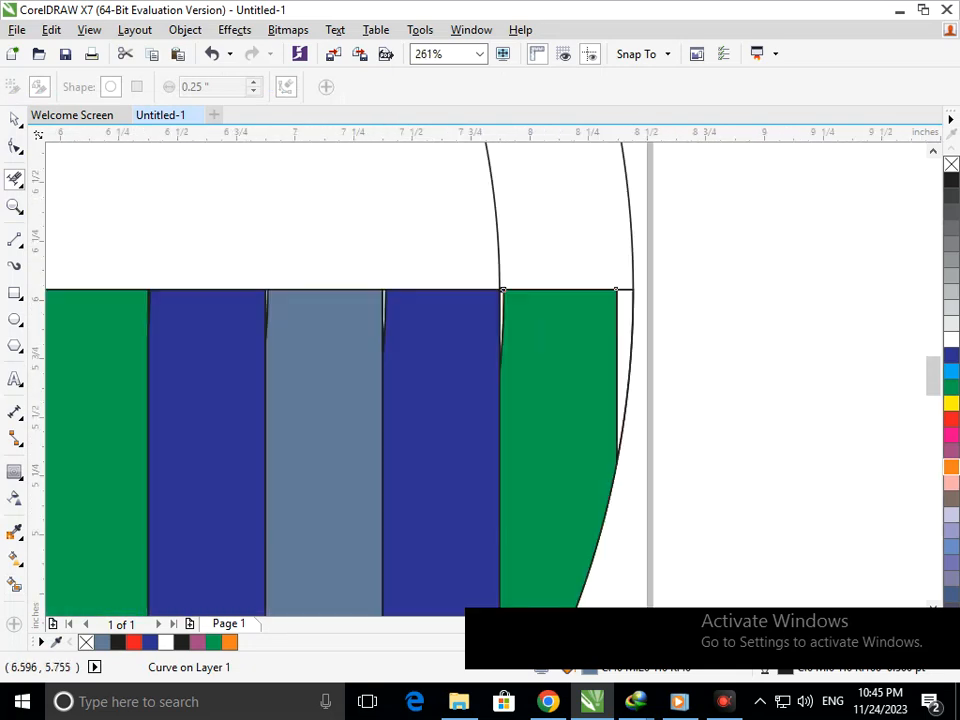
pyautogui.scroll(4, 537, 263)
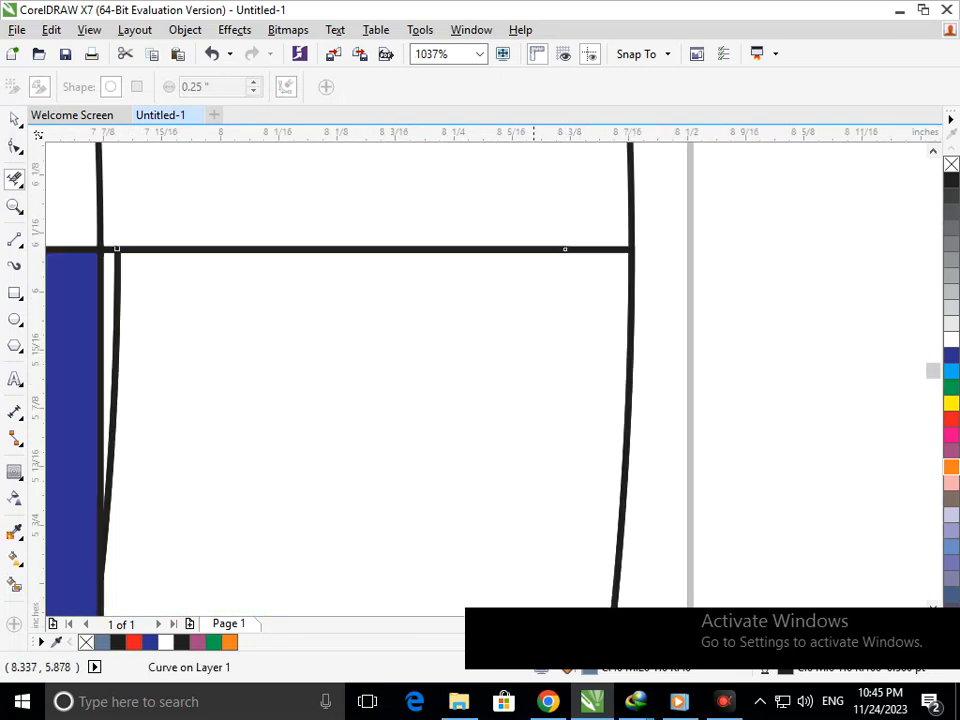
pyautogui.scroll(-4, 383, 399)
pyautogui.scroll(6, 535, 346)
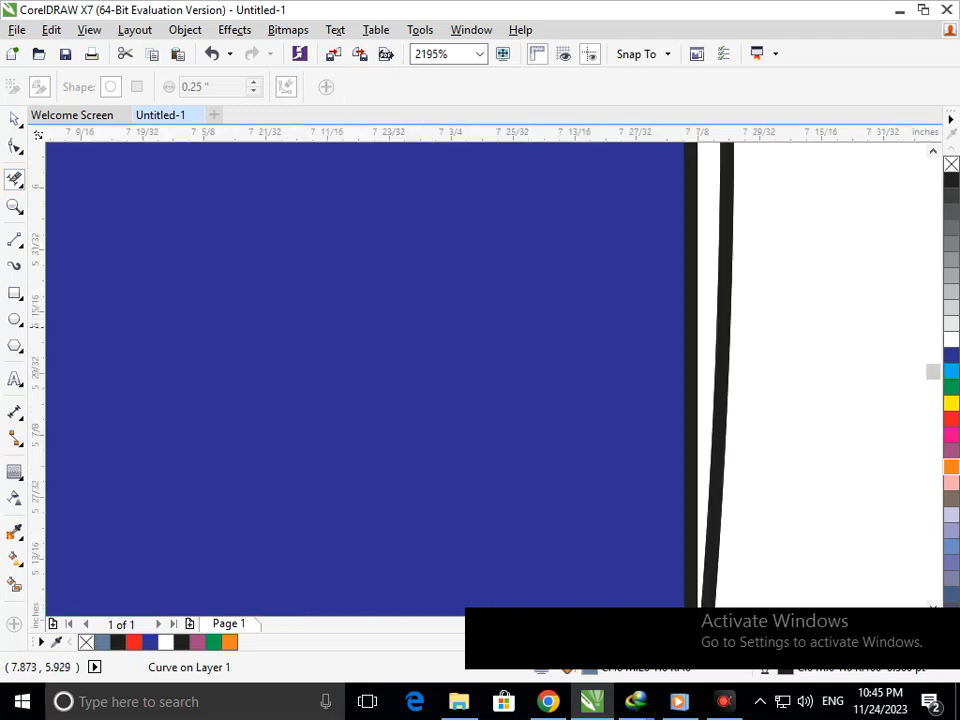
pyautogui.scroll(-6, 630, 290)
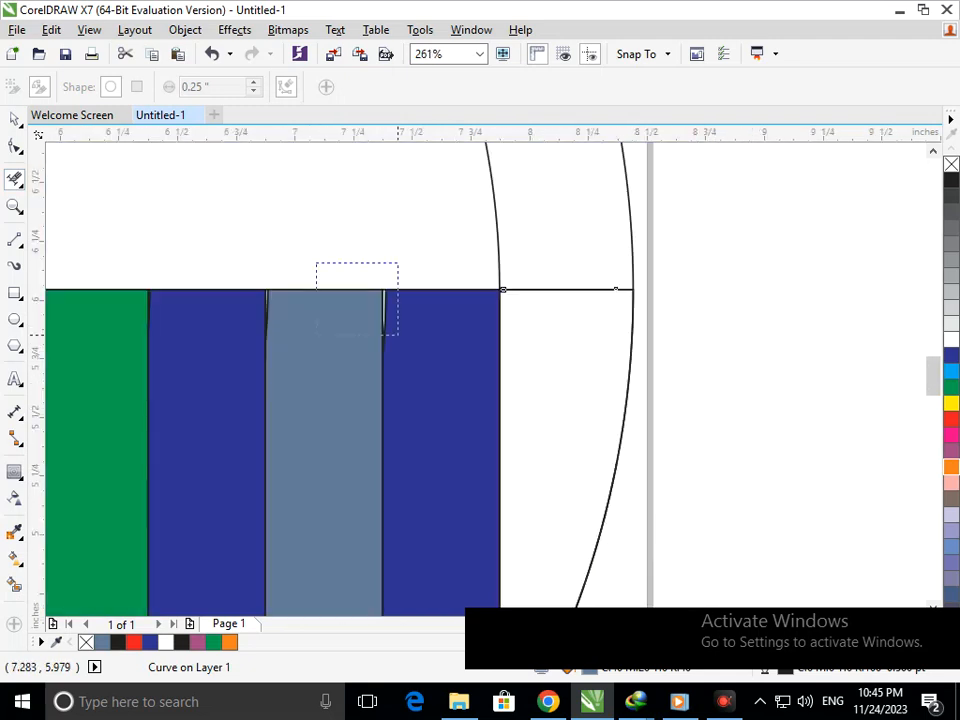
# - Delete the stray sliver segments at the upper ends of the next two strip dividers, leaving single straight lines
pyautogui.scroll(7, 375, 299)
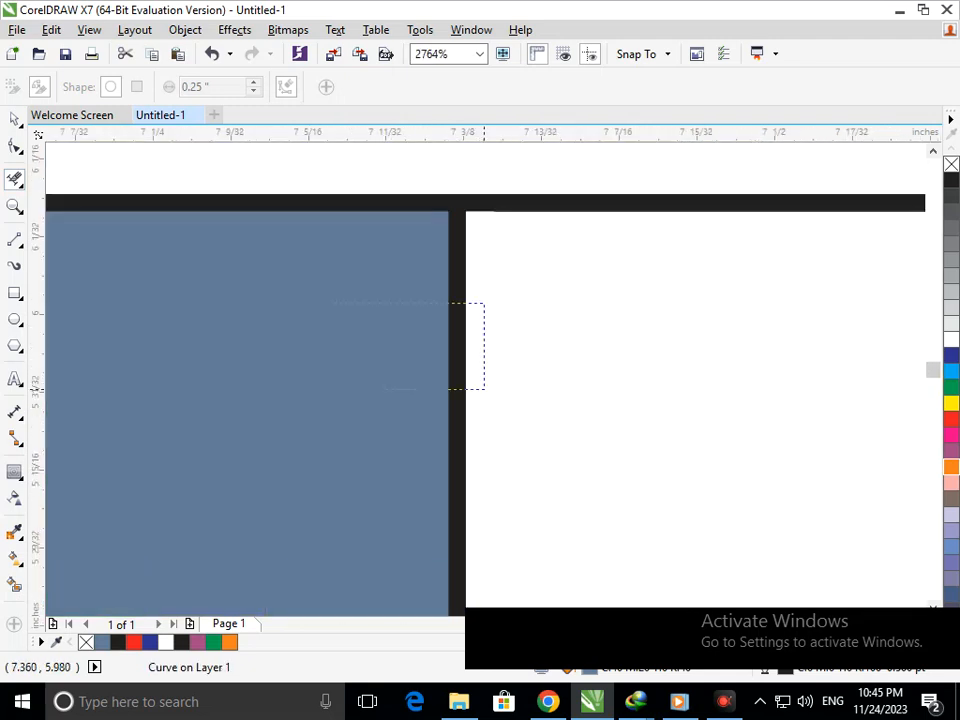
pyautogui.scroll(-7, 441, 383)
pyautogui.scroll(5, 267, 285)
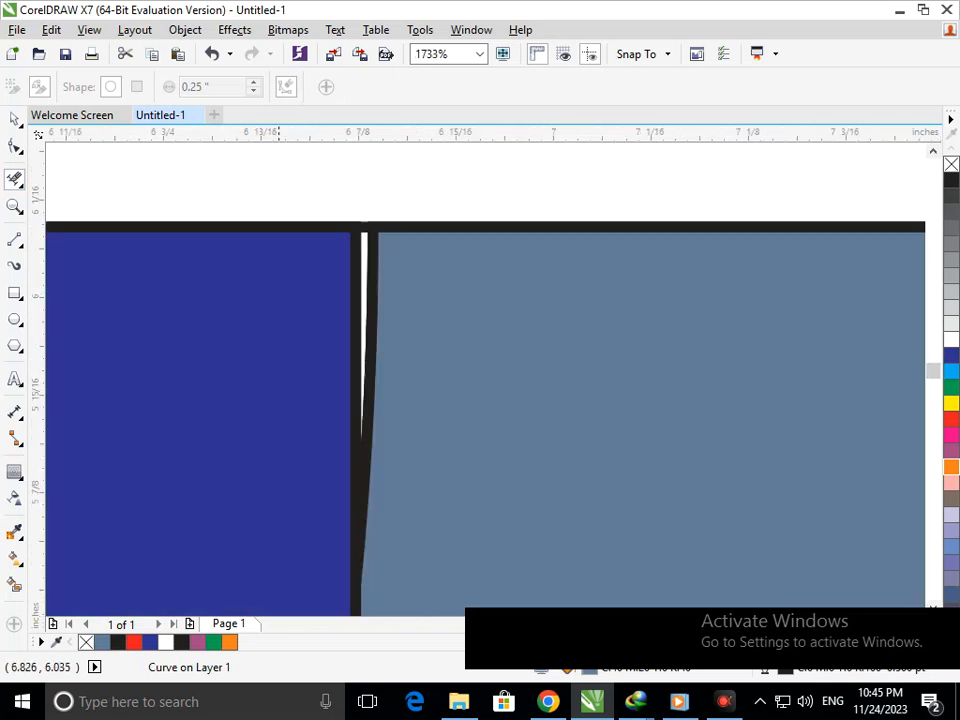
pyautogui.scroll(-1, 267, 285)
pyautogui.scroll(1, 397, 222)
pyautogui.scroll(-8, 397, 222)
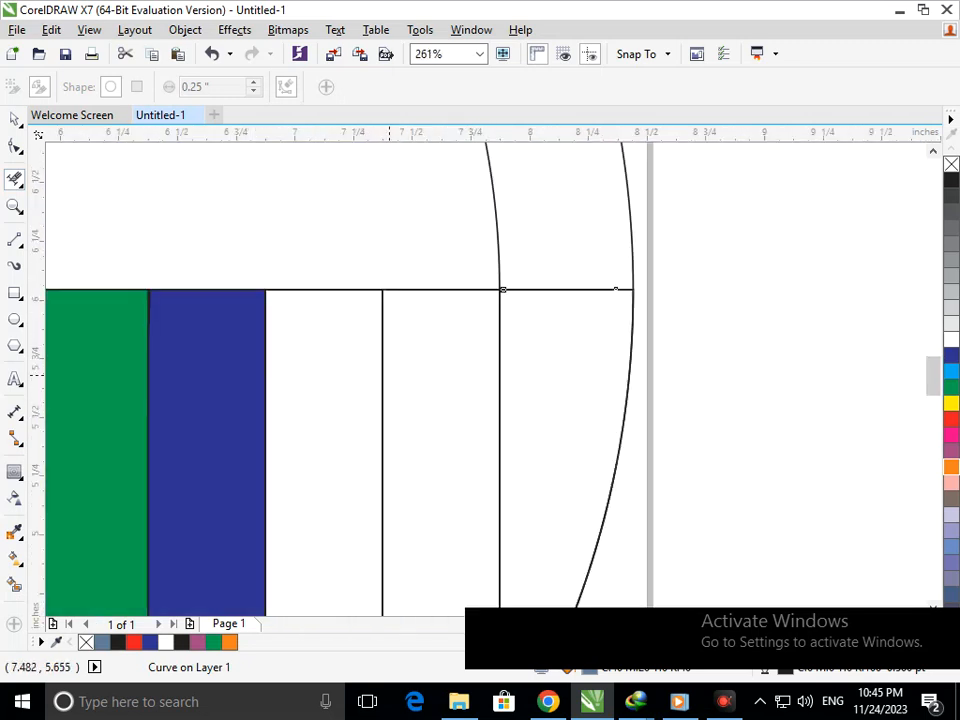
# - Smart Fill the last three strips on the right slate blue, dark blue and green, and the right arc slate blue
pyautogui.click(14, 585)
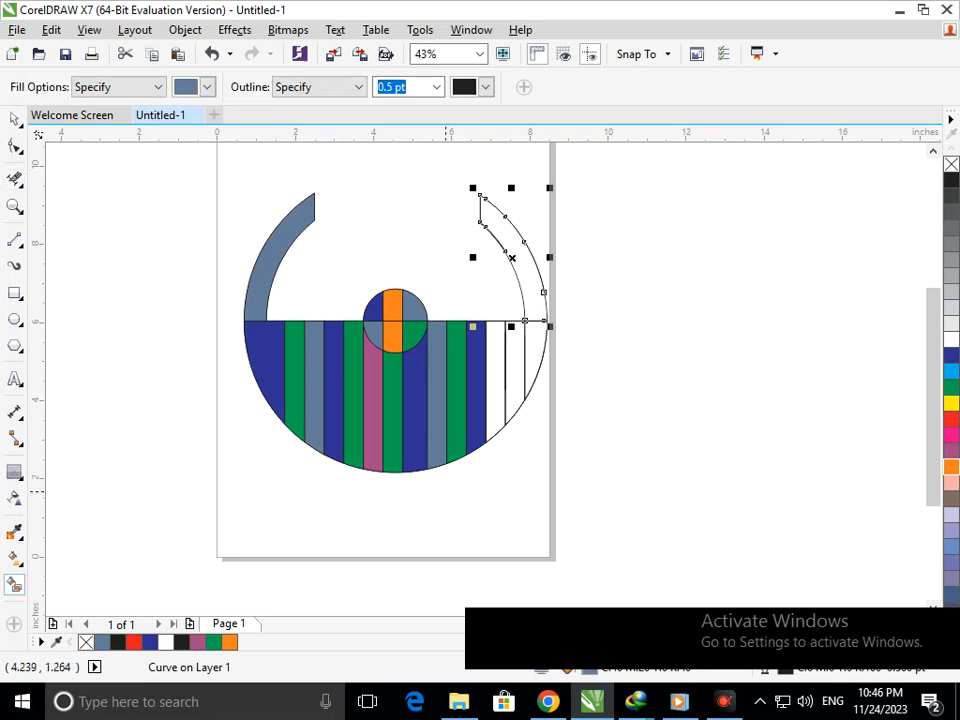
pyautogui.click(495, 394)
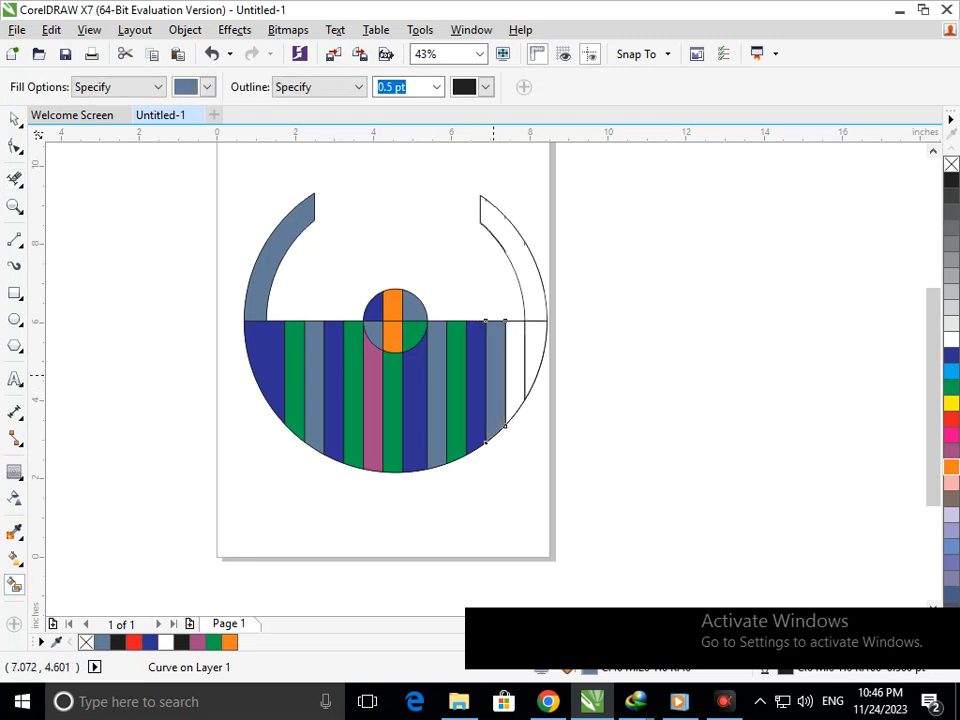
pyautogui.click(512, 375)
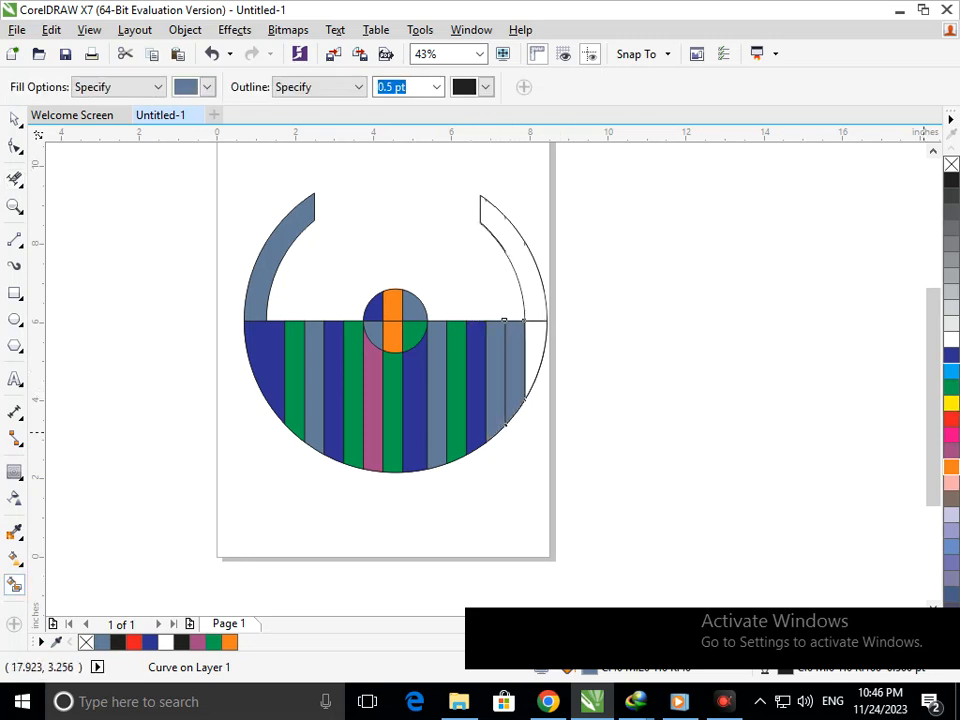
pyautogui.click(951, 355)
pyautogui.click(534, 350)
pyautogui.click(951, 387)
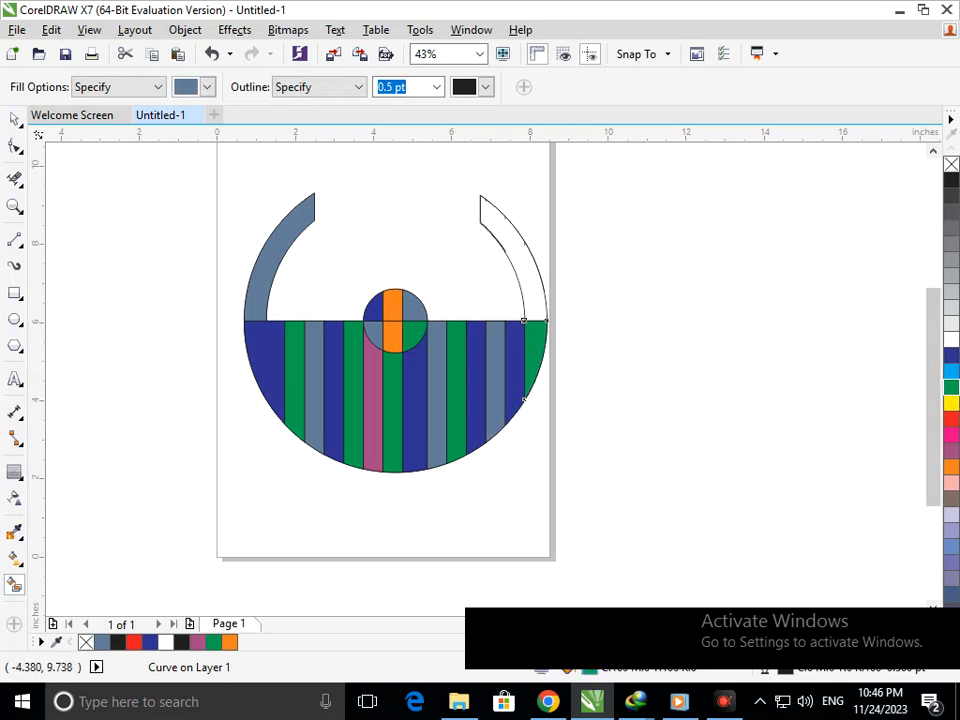
pyautogui.click(524, 264)
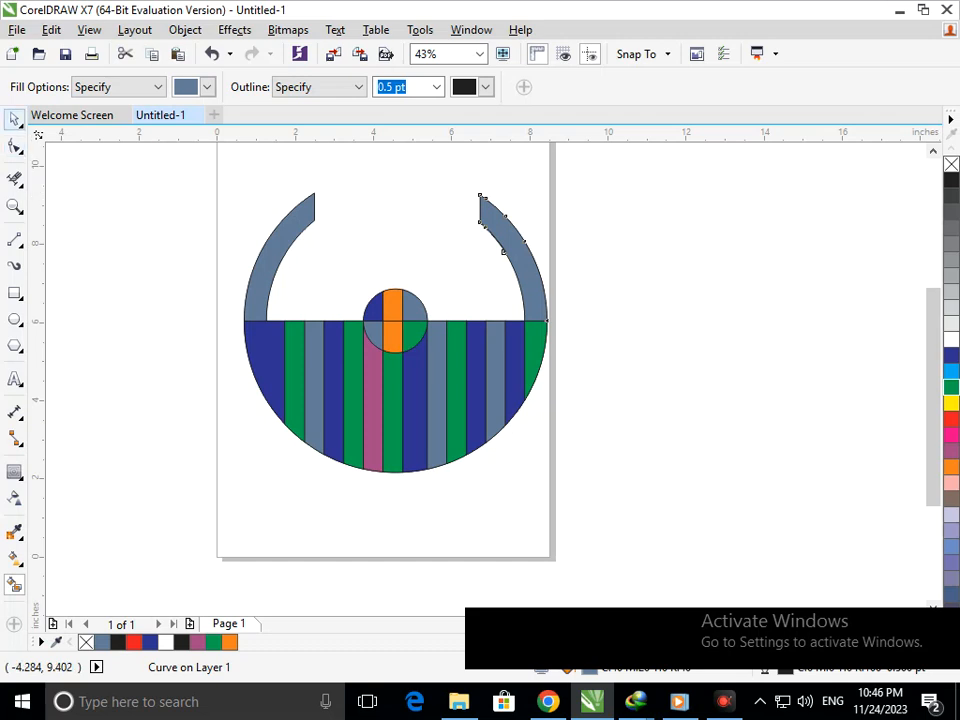
# - Apply an interactive fountain fill along the left arc from its base to its upper tip, with orange at the tip
pyautogui.press('space')
pyautogui.click(259, 282)
pyautogui.moveTo(259, 281); pyautogui.dragTo(177, 281)
pyautogui.hotkey('ctrl', 'z')
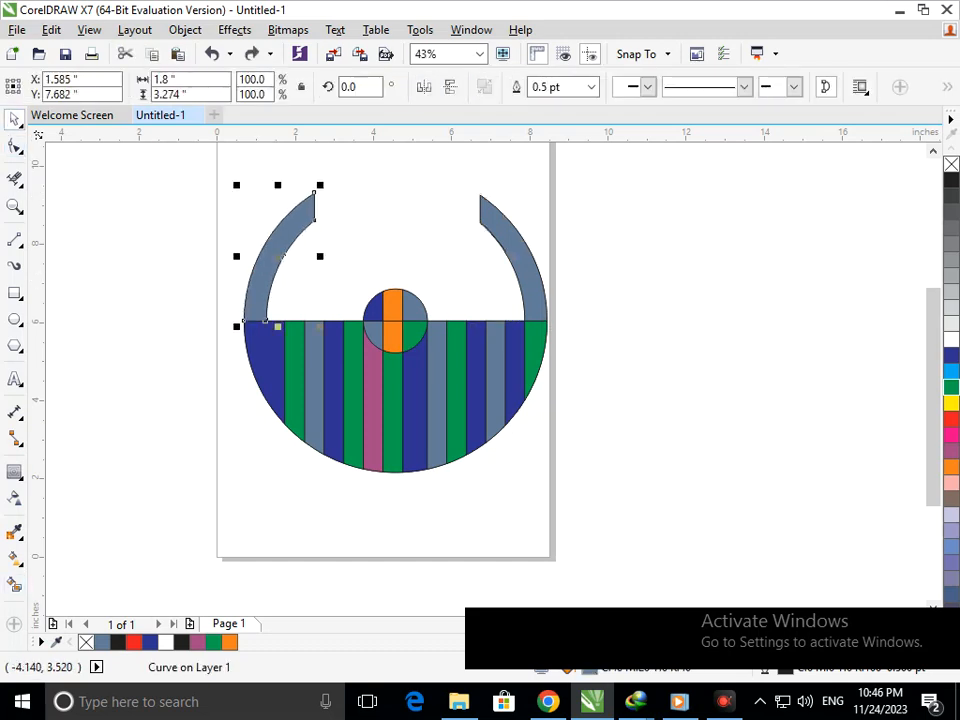
pyautogui.click(19, 561)
pyautogui.click(95, 558)
pyautogui.moveTo(255, 319); pyautogui.dragTo(313, 191)
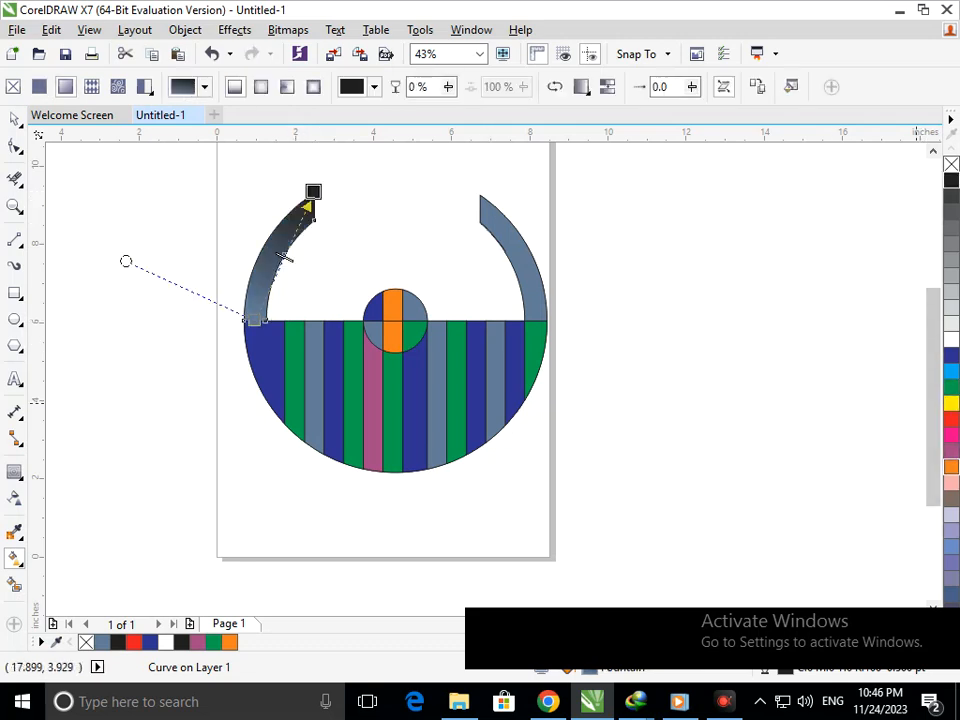
pyautogui.click(951, 466)
# - Try dark blue, green and cyan at the base of the left arc's fountain fill, settling on black
pyautogui.click(254, 319)
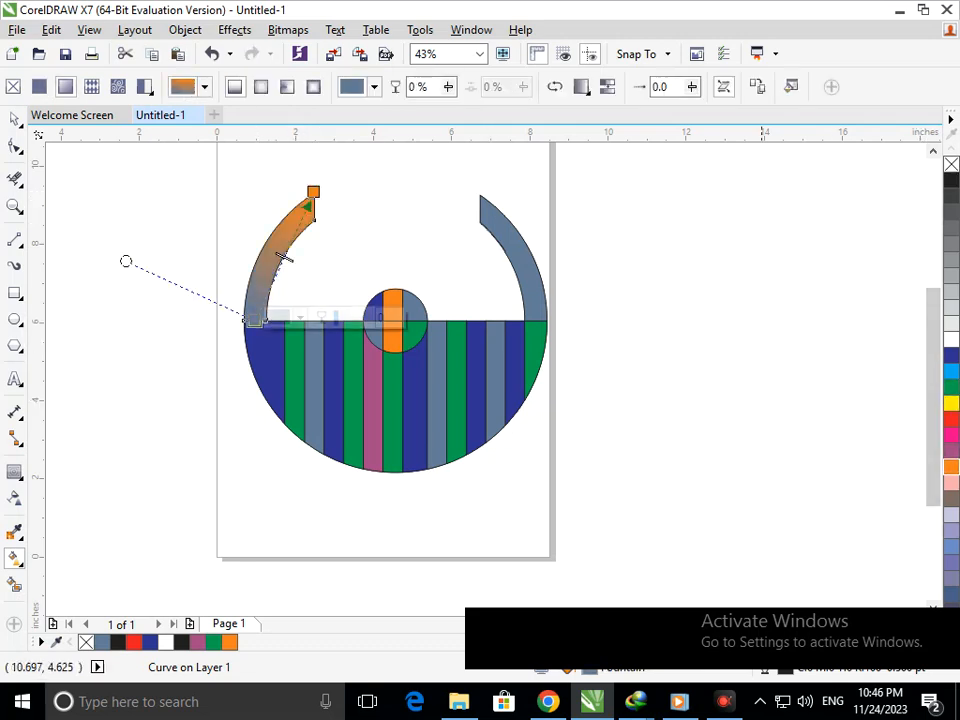
pyautogui.click(951, 356)
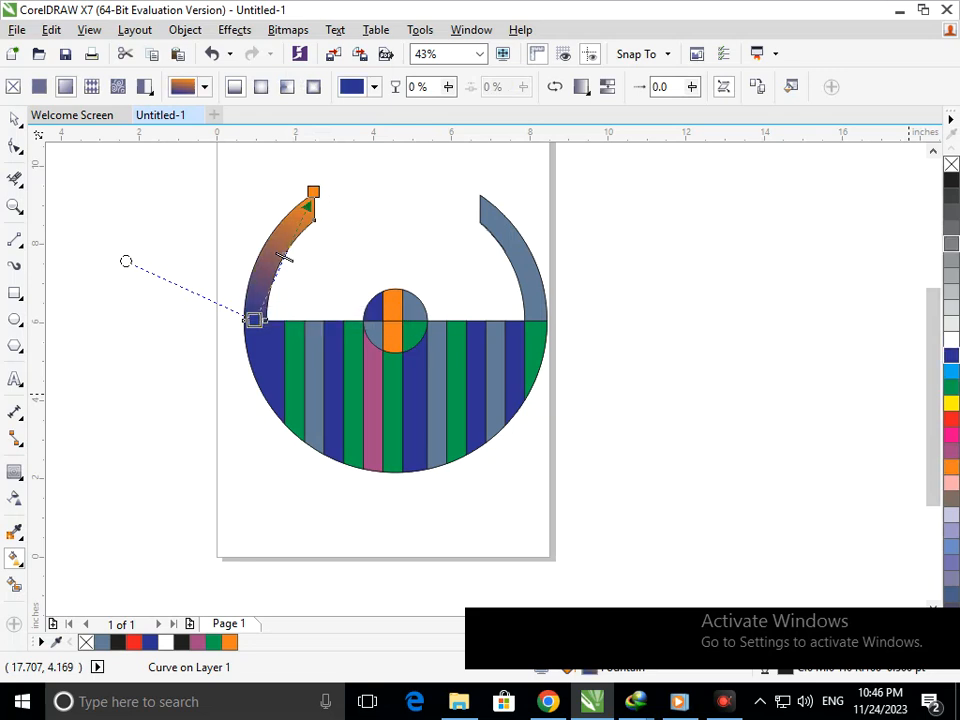
pyautogui.click(951, 386)
pyautogui.click(951, 371)
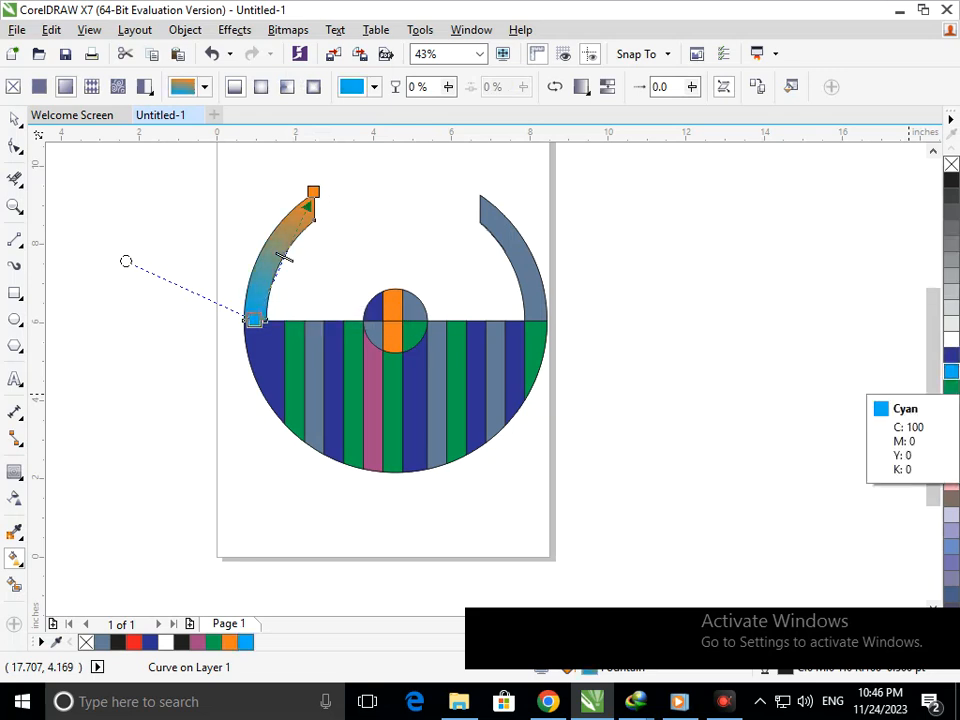
pyautogui.click(951, 180)
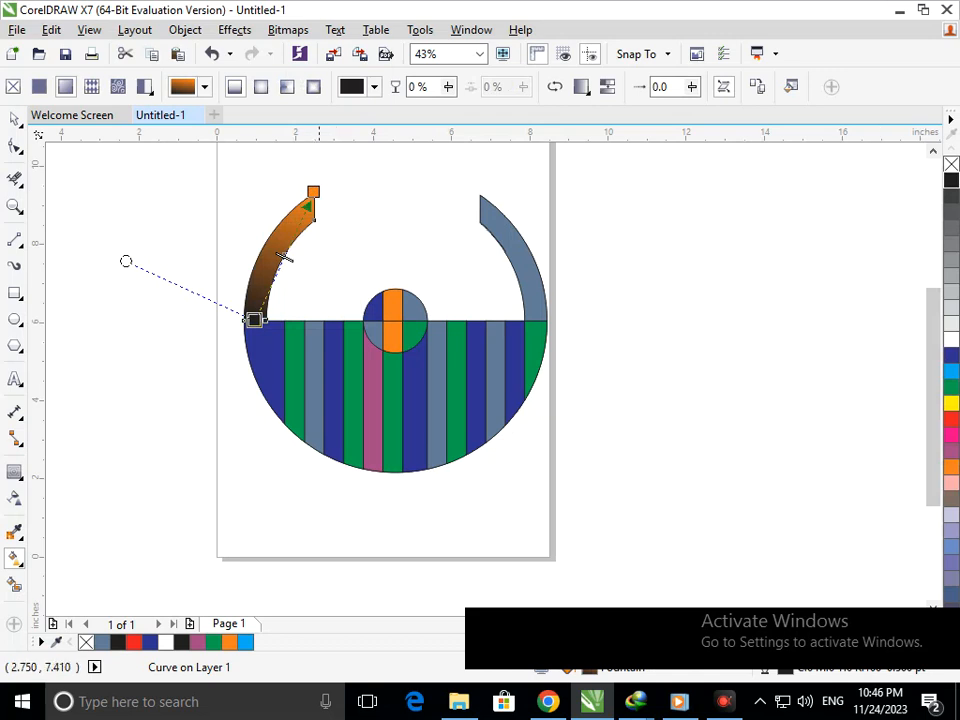
# - Shift the fountain fill's start and end handles slightly inward along the left arc and finish editing the fill
pyautogui.moveTo(313, 191)
pyautogui.mouseDown()
pyautogui.moveTo(291, 243)
pyautogui.moveTo(309, 195)
pyautogui.mouseUp()
pyautogui.moveTo(257, 320)
pyautogui.mouseDown()
pyautogui.moveTo(263, 294)
pyautogui.moveTo(251, 299)
pyautogui.mouseUp()
pyautogui.click(14, 119)
pyautogui.click(513, 287)
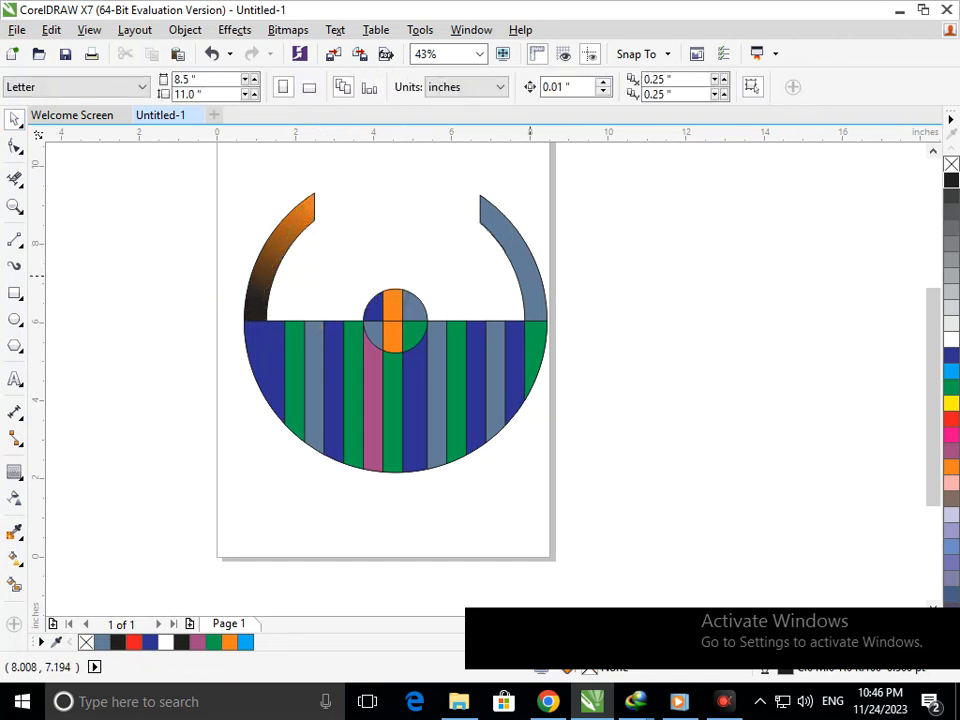
# - Copy only the fill property from the left arc's fountain fill onto the right arc
pyautogui.moveTo(530, 272); pyautogui.dragTo(625, 212)
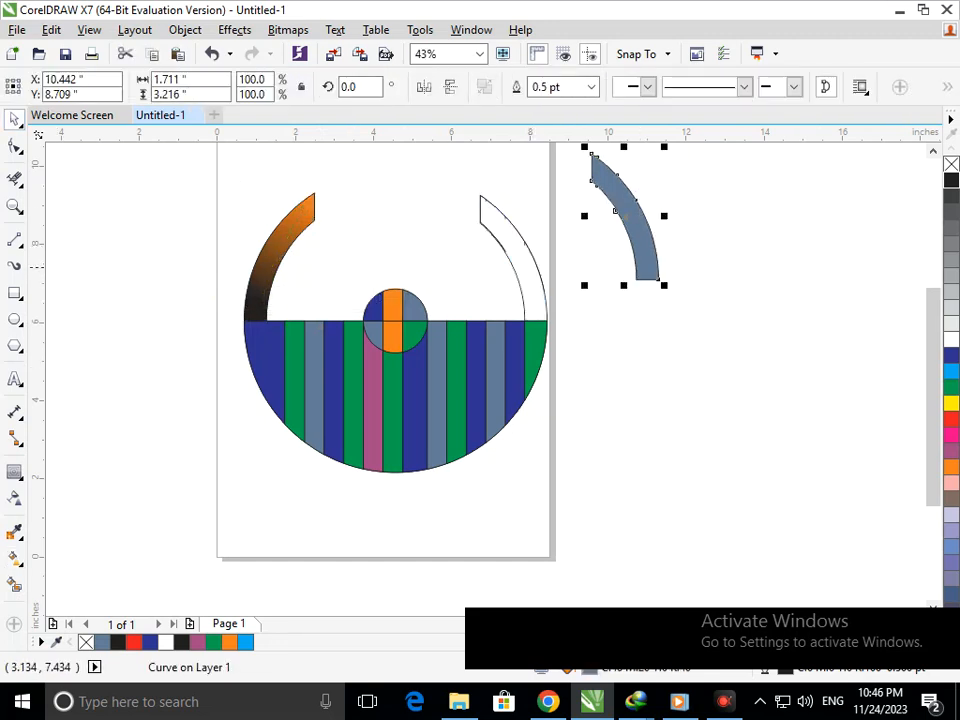
pyautogui.hotkey('ctrl', 'z')
pyautogui.click(51, 29)
pyautogui.click(126, 290)
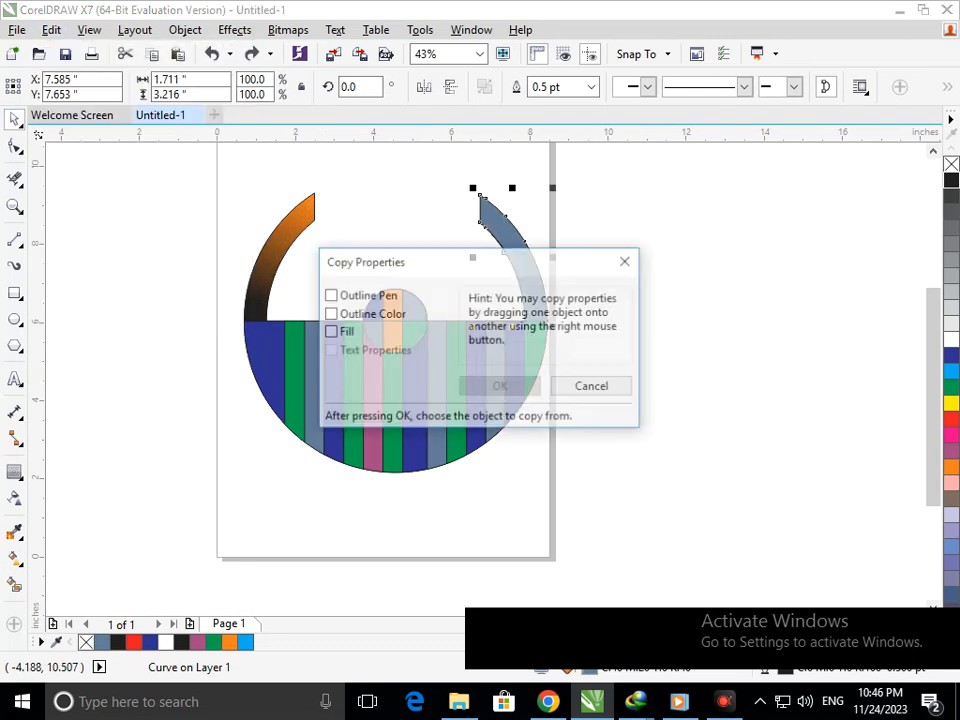
pyautogui.click(332, 330)
pyautogui.press('Return')
pyautogui.click(278, 240)
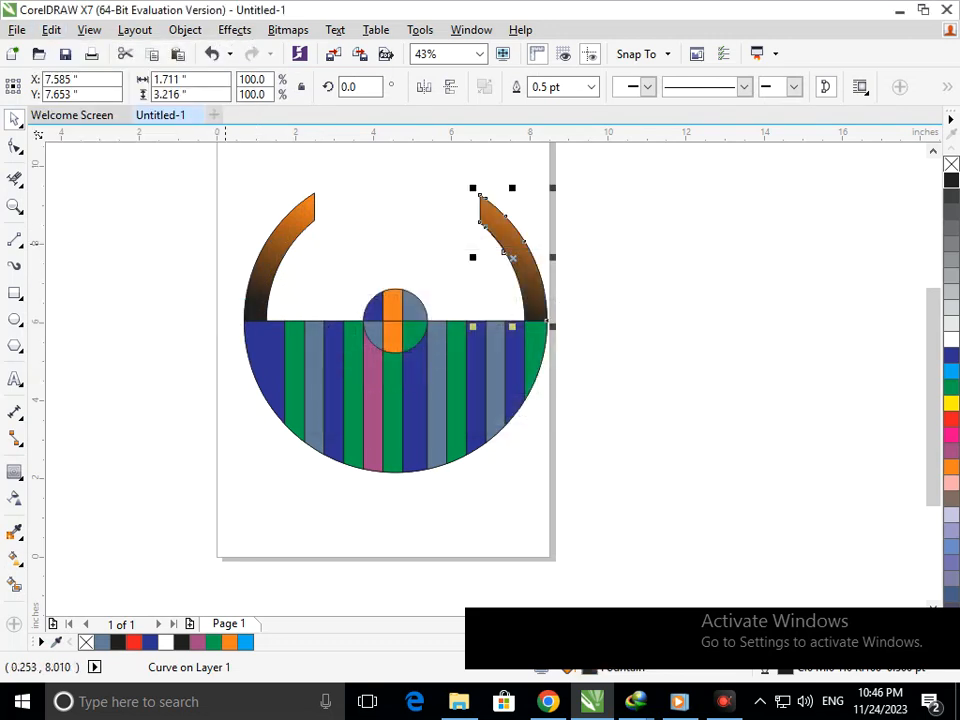
# - Mirror the right arc's fountain fill so that orange lies at its base and the dark end at its tip
pyautogui.click(15, 557)
pyautogui.click(94, 558)
pyautogui.click(555, 87)
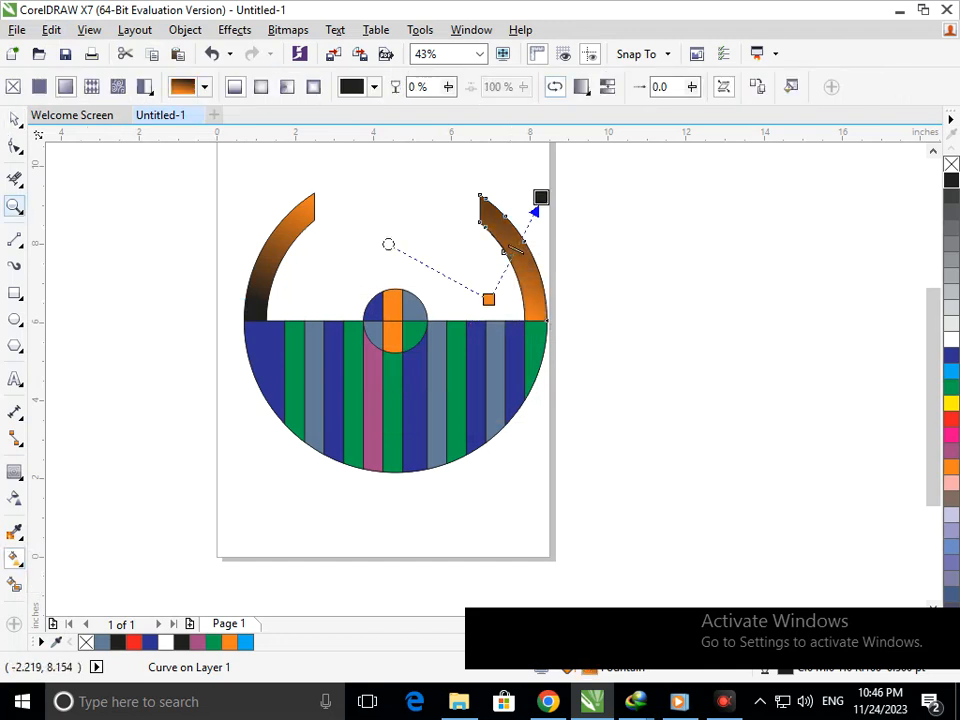
pyautogui.click(15, 119)
pyautogui.click(185, 398)
# - Weld the upper and lower orange pieces of the centre circle into one shape
pyautogui.press('F2')
pyautogui.moveTo(321, 261); pyautogui.dragTo(453, 366)
pyautogui.click(494, 381)
pyautogui.keyDown('shift'); pyautogui.click(511, 444); pyautogui.keyUp('shift')
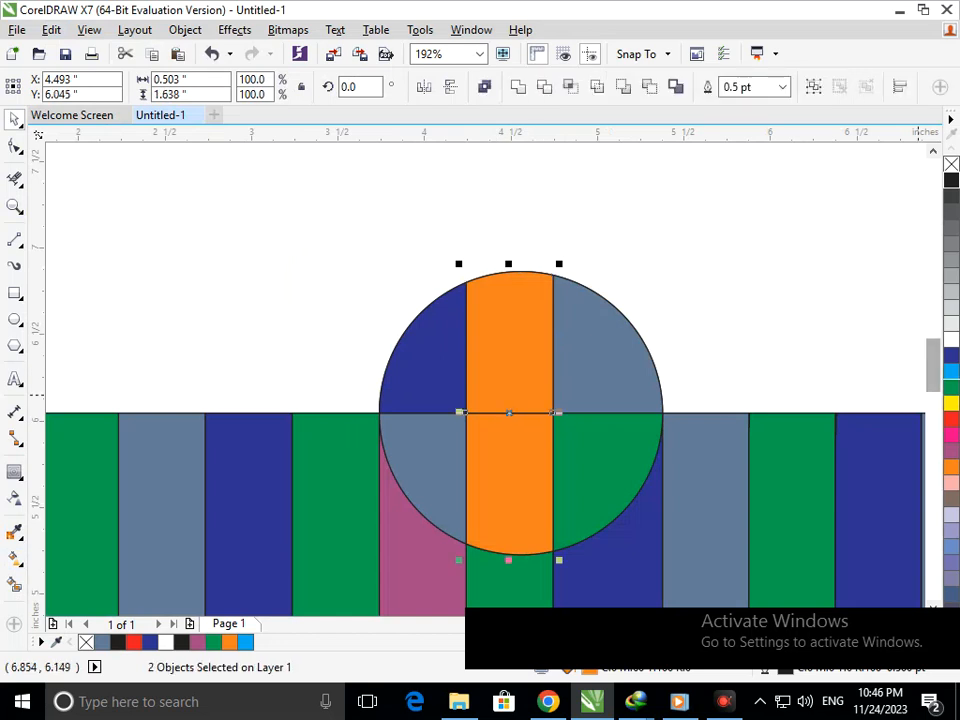
pyautogui.click(518, 87)
pyautogui.press('F3')
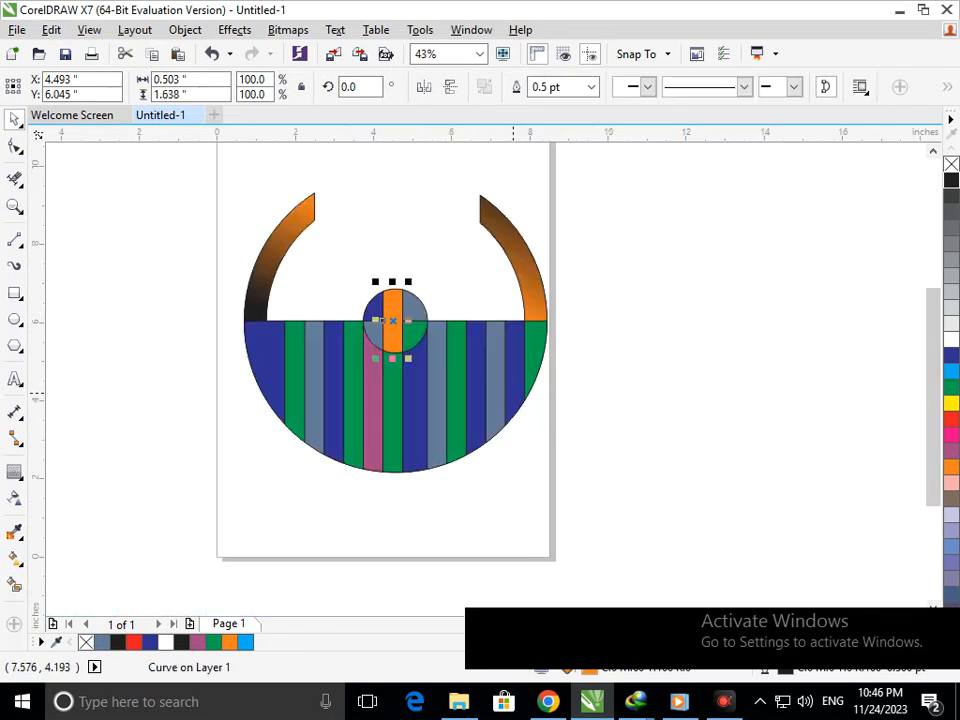
pyautogui.click(511, 503)
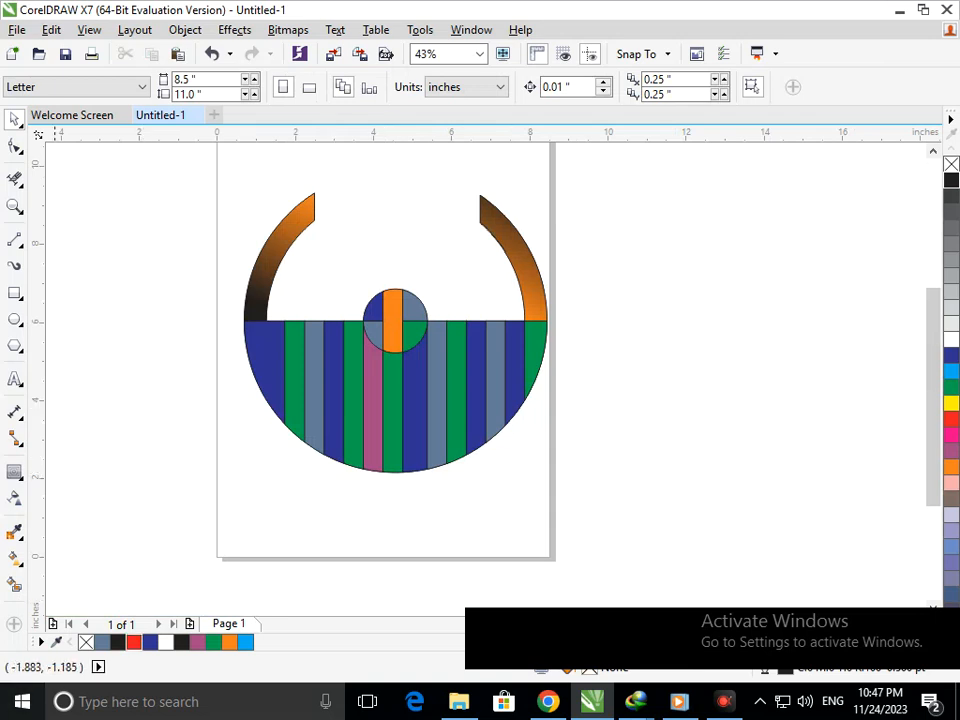
# - Draw a circle about 5.26 inches in diameter beside the page and duplicate it horizontally so the two overlap
pyautogui.click(14, 319)
pyautogui.moveTo(588, 245); pyautogui.dragTo(797, 452)
pyautogui.click(14, 118)
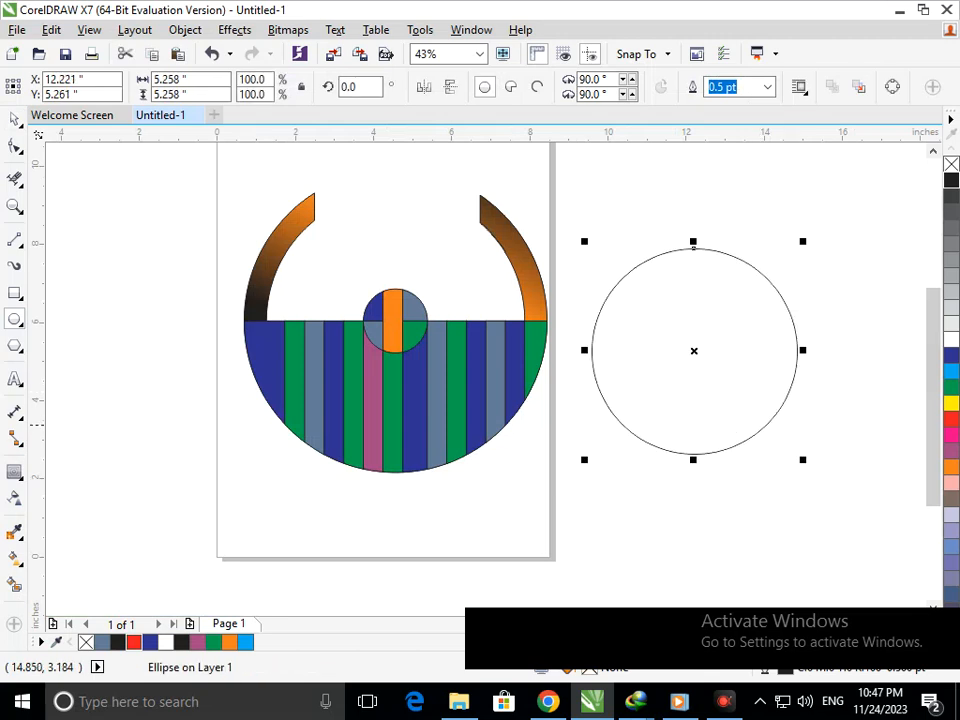
pyautogui.moveTo(592, 350); pyautogui.dragTo(737, 350)
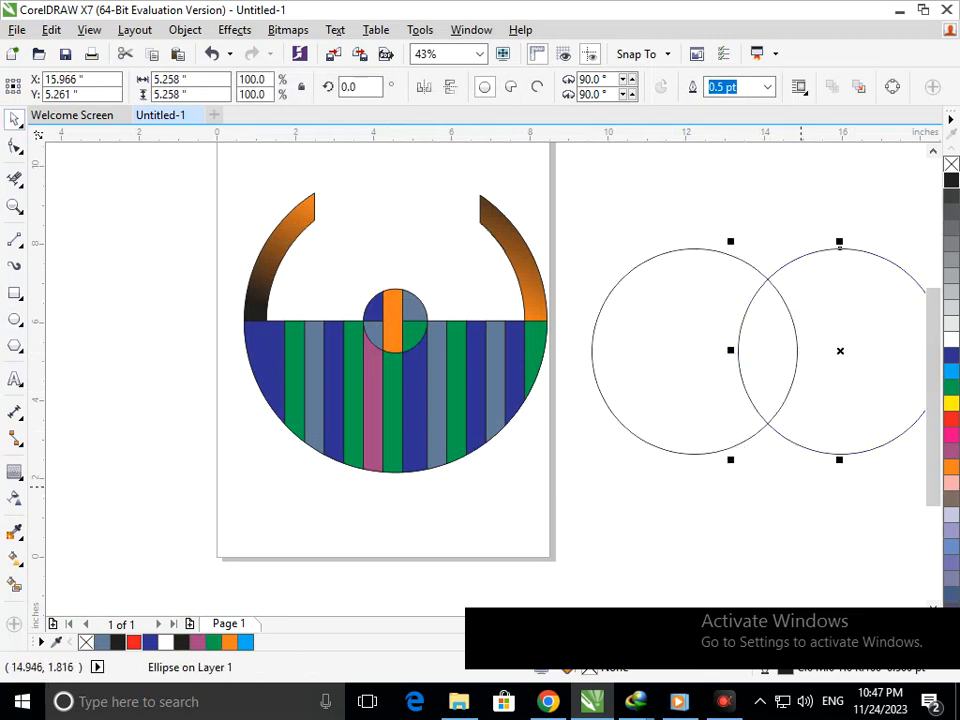
pyautogui.click(751, 427)
# - Delete the outer arc segments of both overlapping circles with the Virtual Segment Delete tool, leaving the lens shape
pyautogui.click(14, 179)
pyautogui.click(597, 326)
pyautogui.click(872, 449)
pyautogui.press('space')
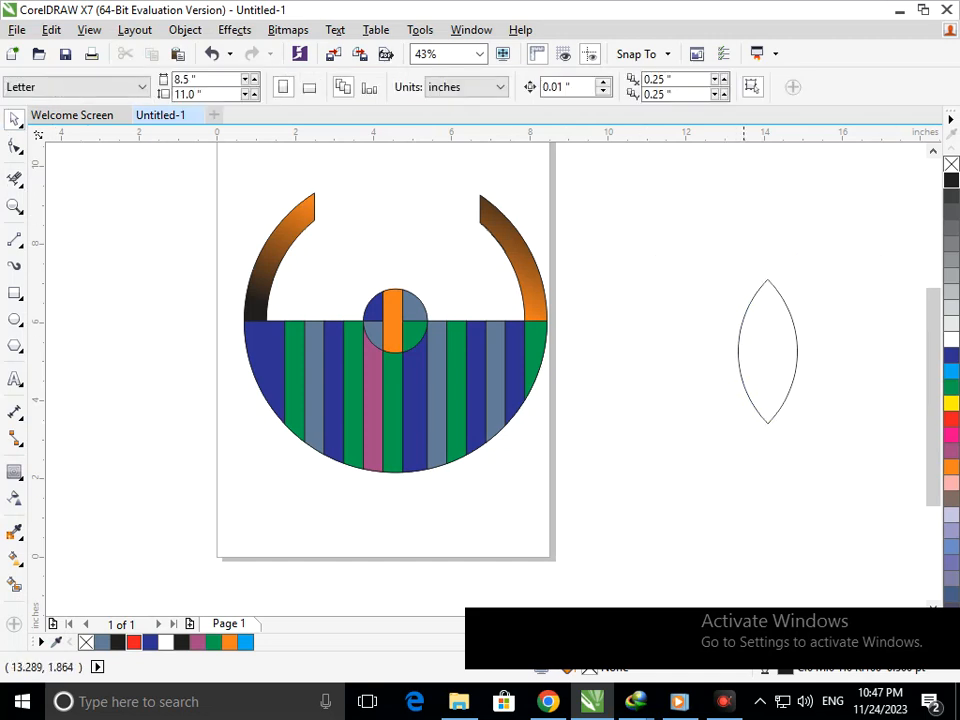
# - Smart Fill the lens slate blue and narrow the filled shape horizontally about its centre
pyautogui.click(14, 584)
pyautogui.click(775, 377)
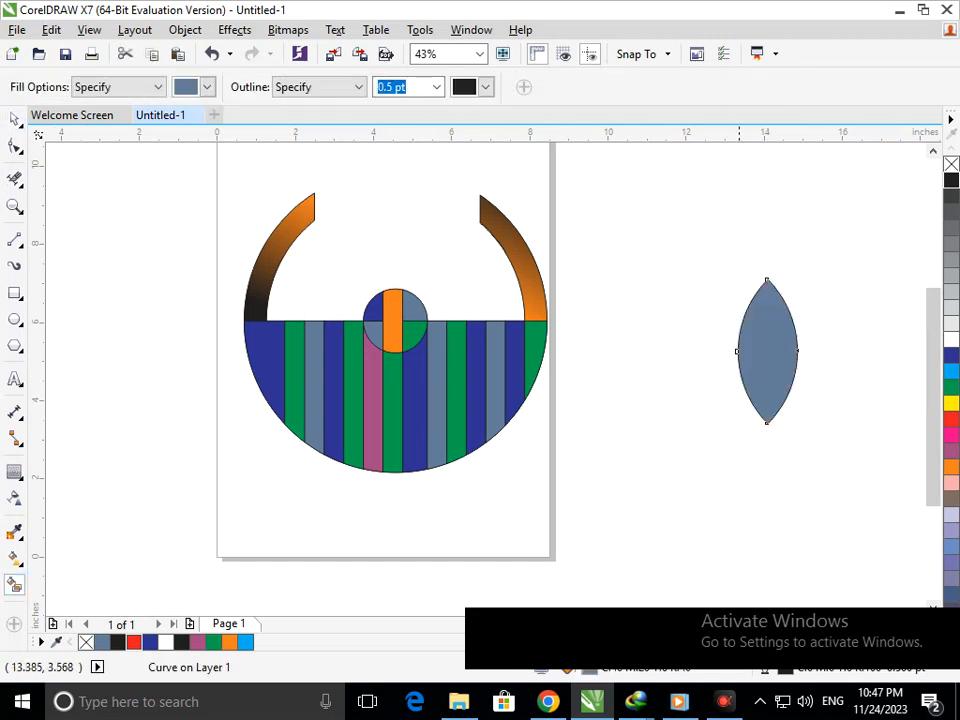
pyautogui.press('space')
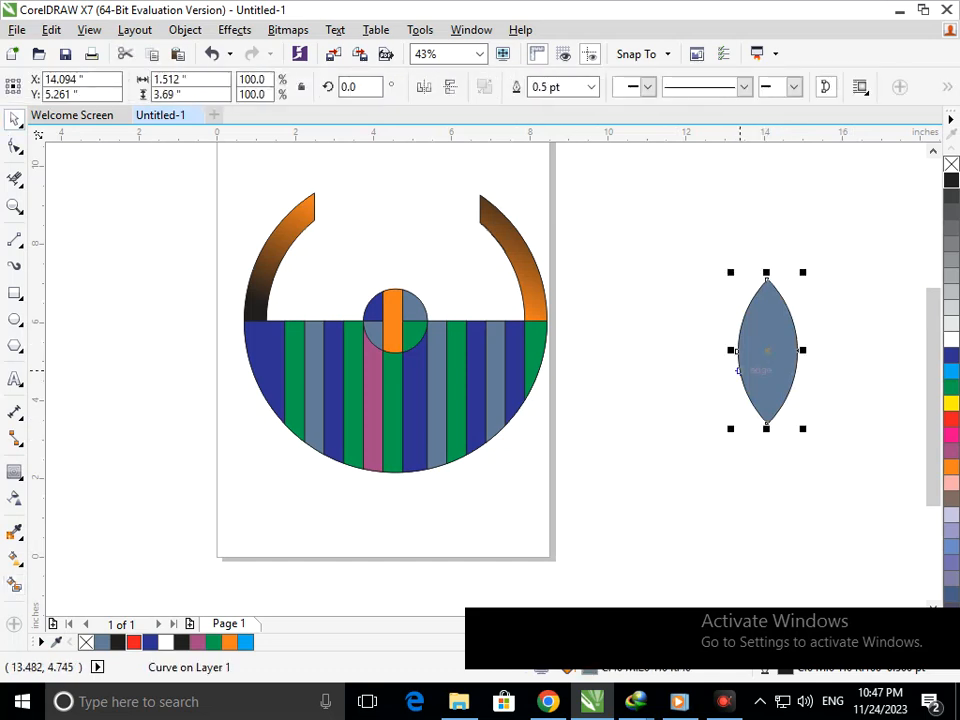
pyautogui.moveTo(735, 351); pyautogui.dragTo(752, 369)
pyautogui.press('Escape')
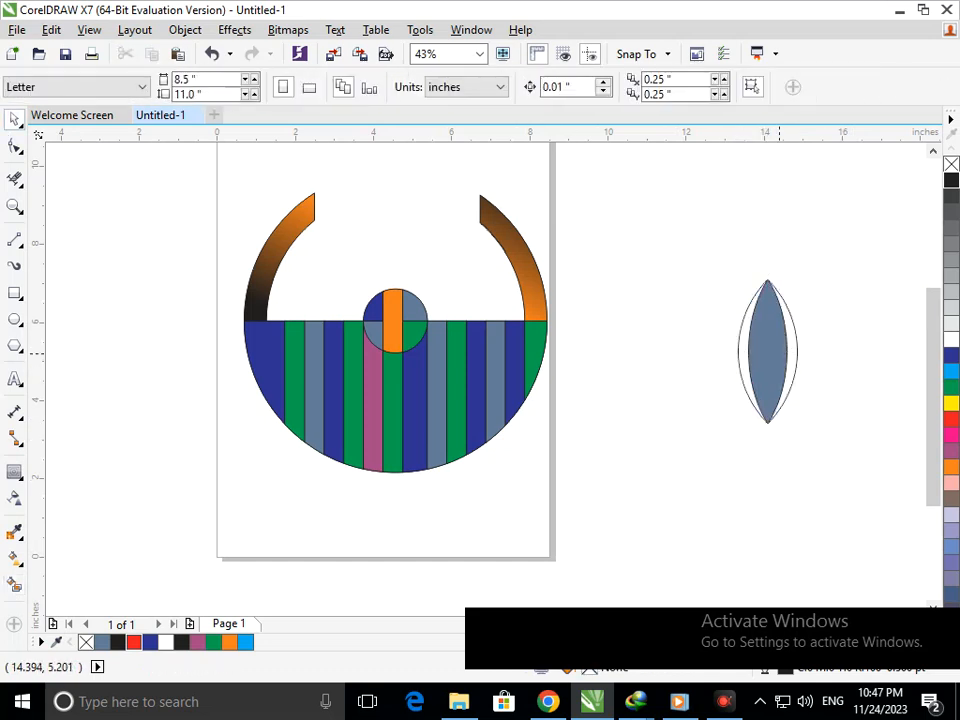
# - Create a narrower, horizontally scaled copy of the slate blue lens centred inside it
pyautogui.press('F2')
pyautogui.moveTo(642, 208); pyautogui.dragTo(921, 551)
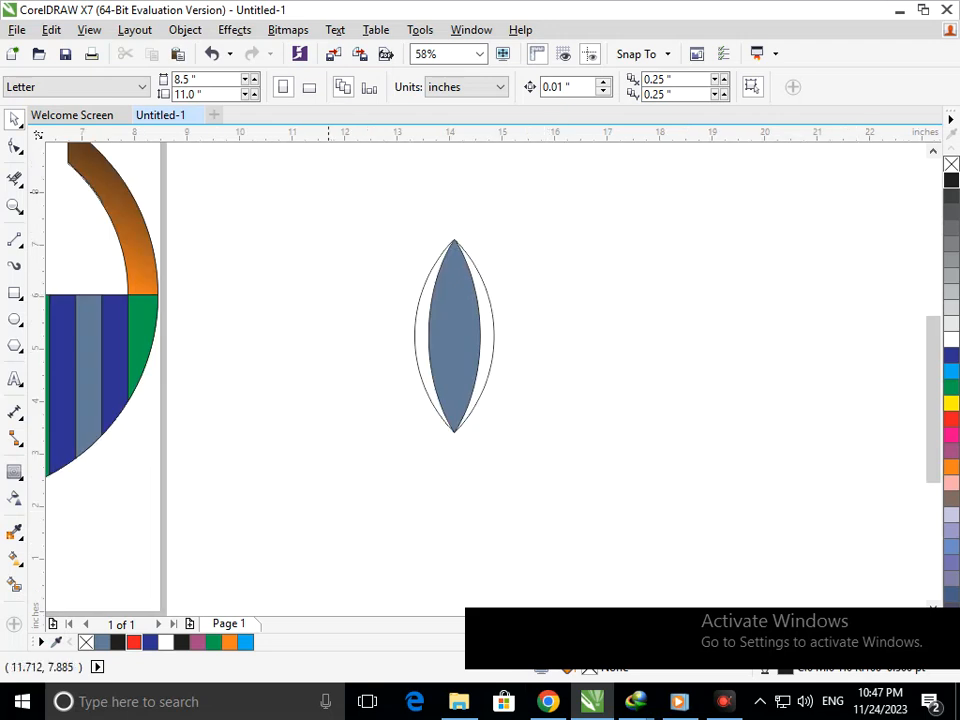
pyautogui.press('F2')
pyautogui.moveTo(335, 190); pyautogui.dragTo(729, 535)
pyautogui.click(364, 389)
pyautogui.moveTo(341, 339); pyautogui.dragTo(360, 364)
pyautogui.press('Escape')
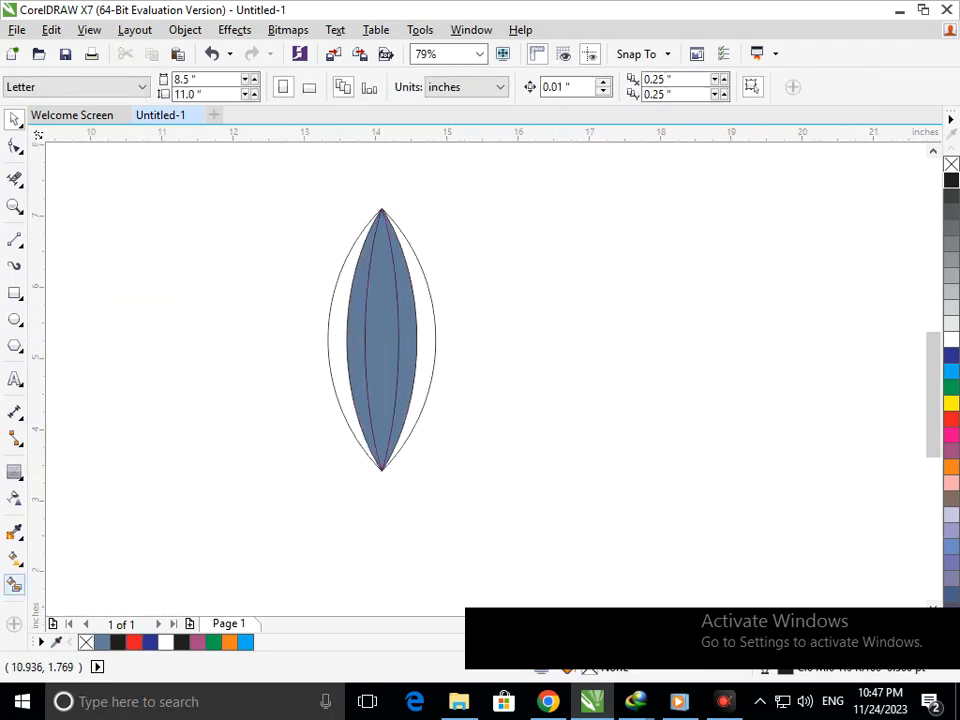
# - Smart Fill the lens's two outer bands green and the two bands beside its slate blue centre dark blue
pyautogui.click(418, 409)
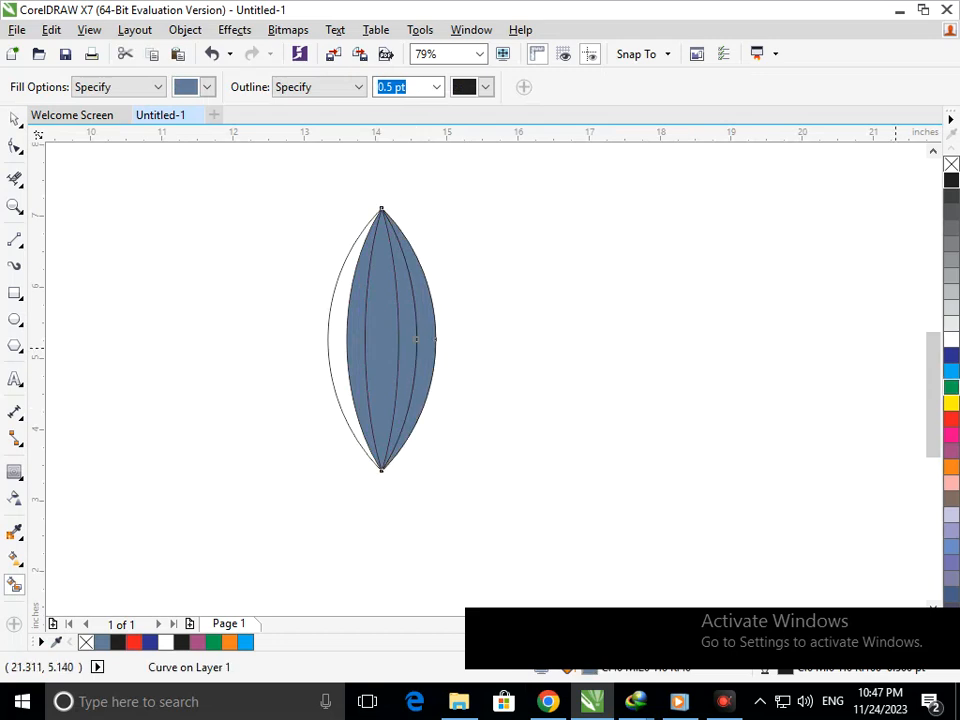
pyautogui.click(951, 387)
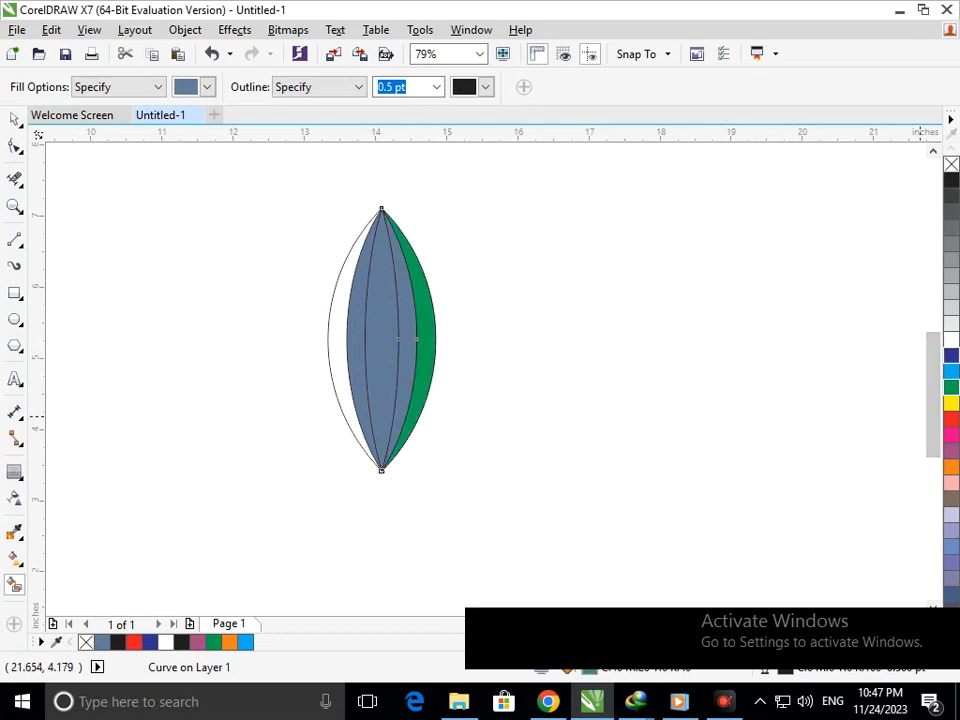
pyautogui.click(403, 376)
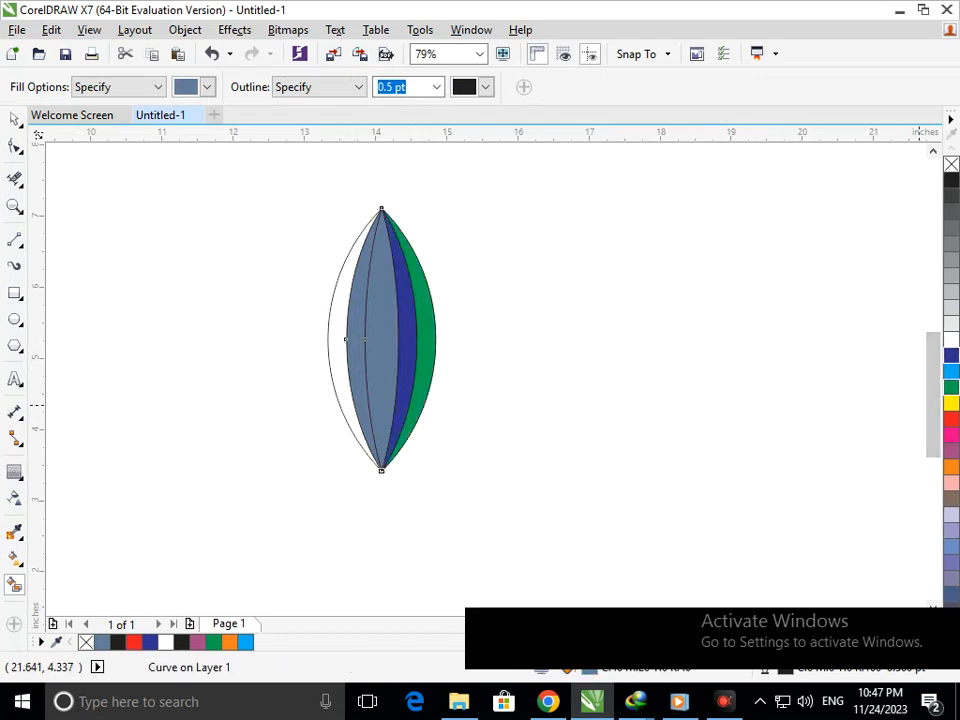
pyautogui.click(356, 338)
pyautogui.click(334, 339)
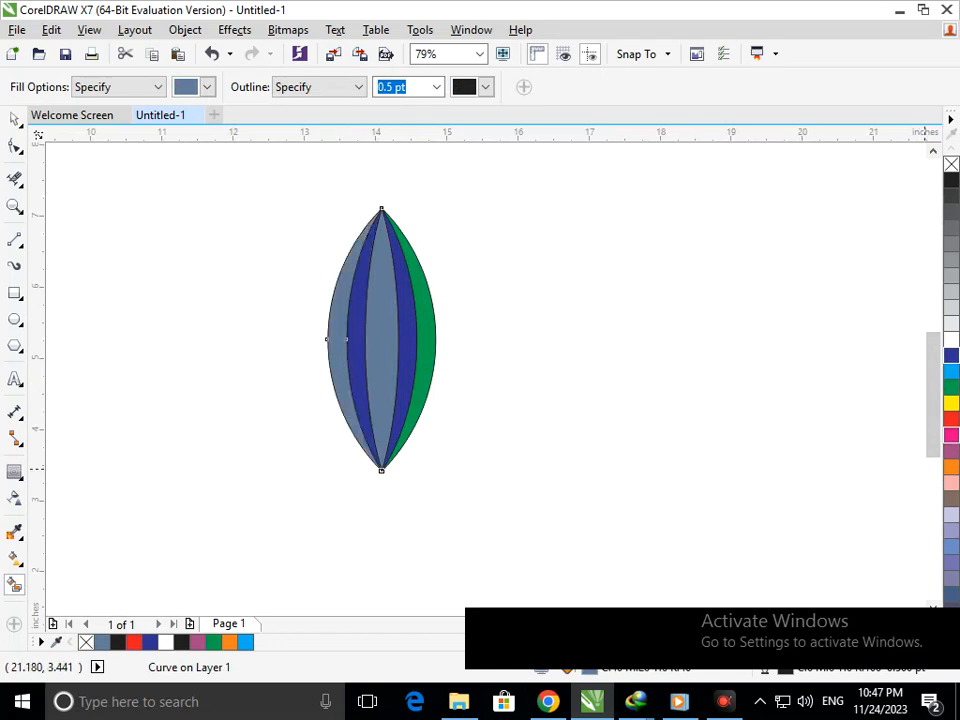
pyautogui.click(951, 387)
# - Move the whole striped lens above the logo's centre circle and scale it to about 1.18 by 2.88 inches
pyautogui.scroll(-1, 423, 396)
pyautogui.moveTo(508, 366); pyautogui.dragTo(332, 210)
pyautogui.scroll(-1, 100, 372)
pyautogui.click(726, 350)
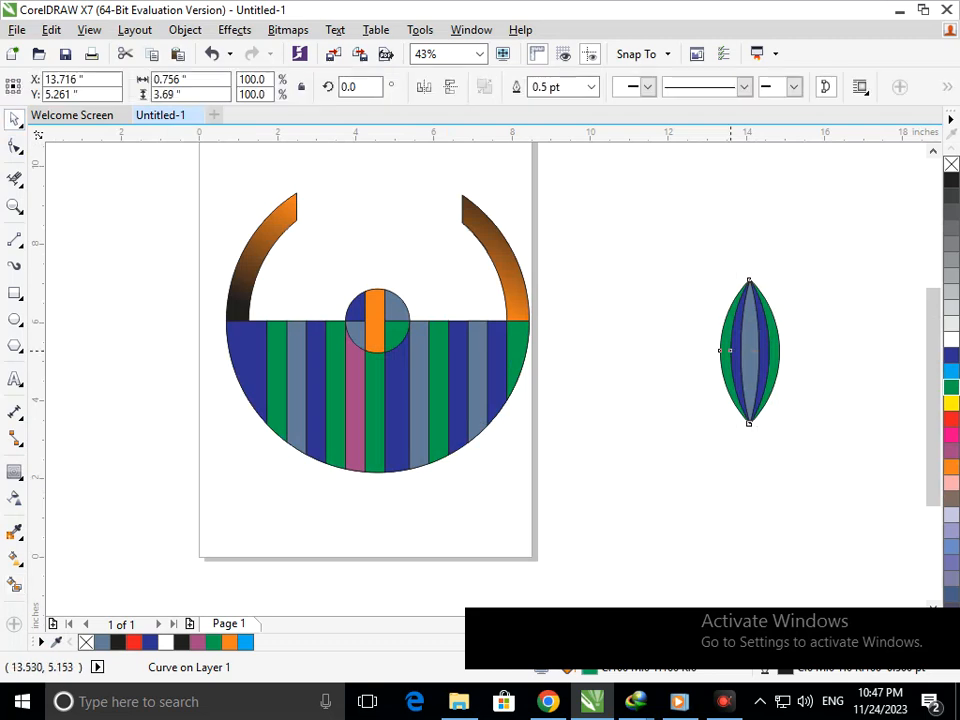
pyautogui.moveTo(668, 242); pyautogui.dragTo(795, 435)
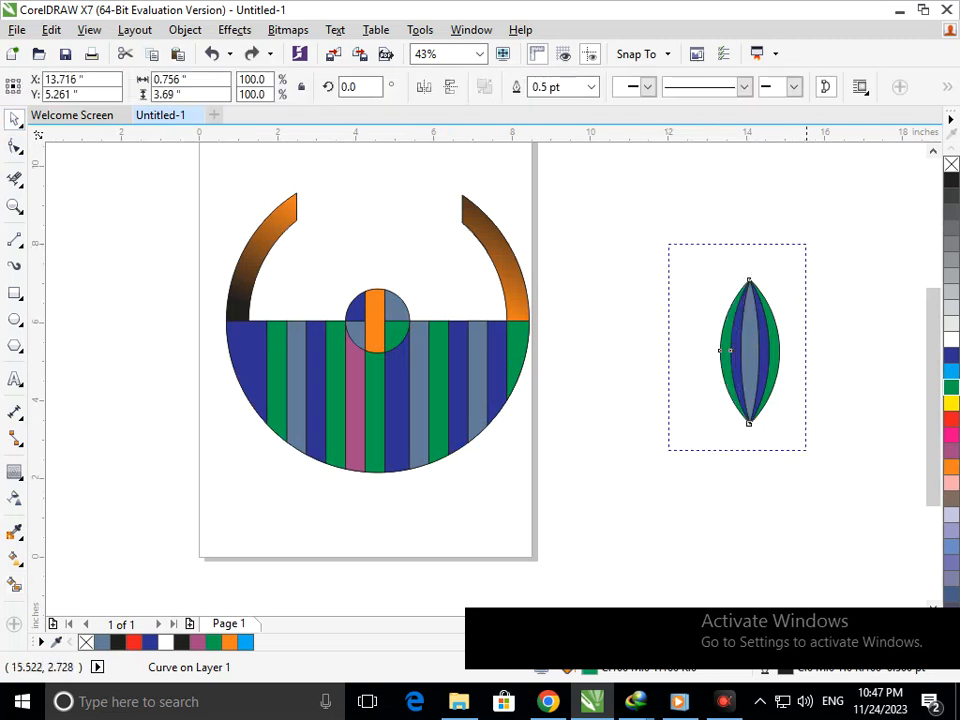
pyautogui.moveTo(750, 390); pyautogui.dragTo(350, 276)
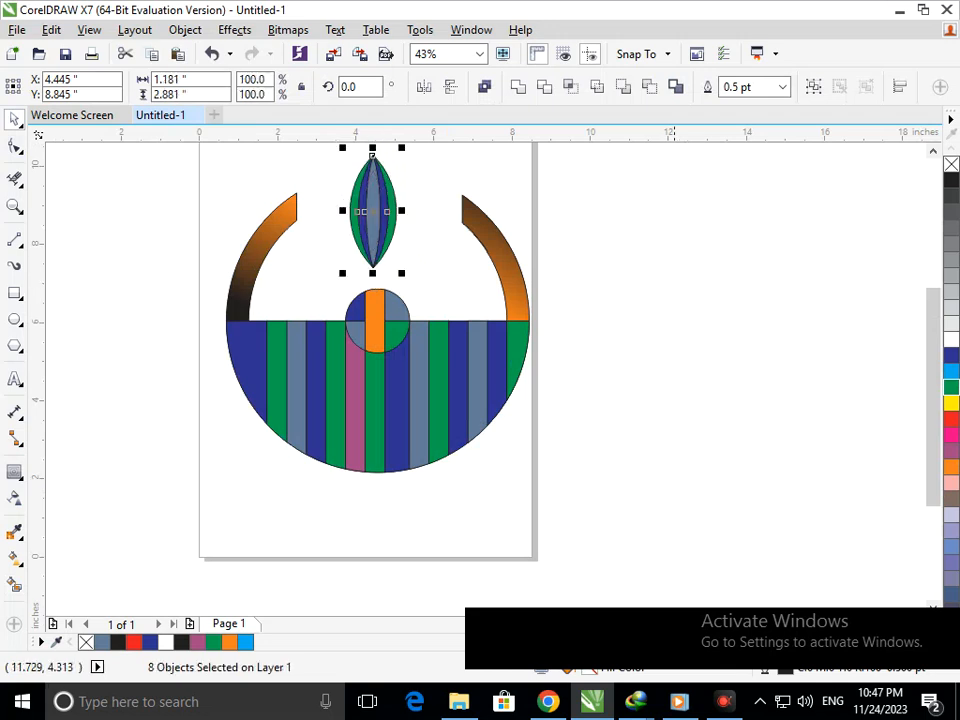
pyautogui.click(423, 302)
pyautogui.scroll(-1, 463, 343)
pyautogui.moveTo(416, 214); pyautogui.dragTo(500, 322)
pyautogui.moveTo(456, 232); pyautogui.dragTo(456, 243)
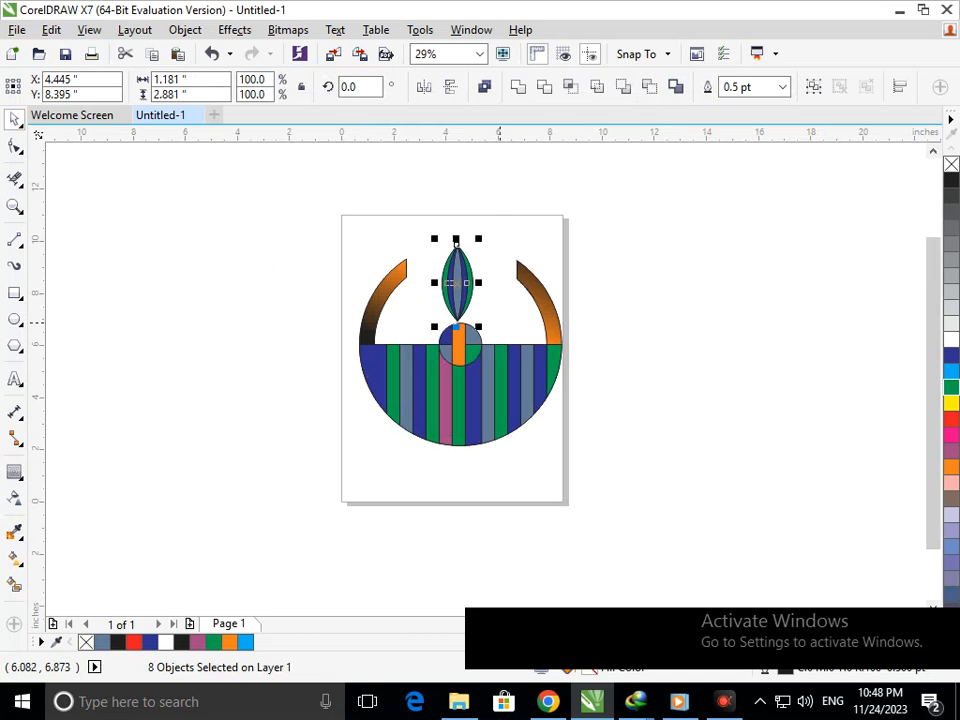
# - Scale and position the lens at about 0.98 by 2.40 inches between the centre circle and a temporary guideline at the arc tips
pyautogui.moveTo(500, 139); pyautogui.dragTo(544, 259)
pyautogui.scroll(4, 440, 258)
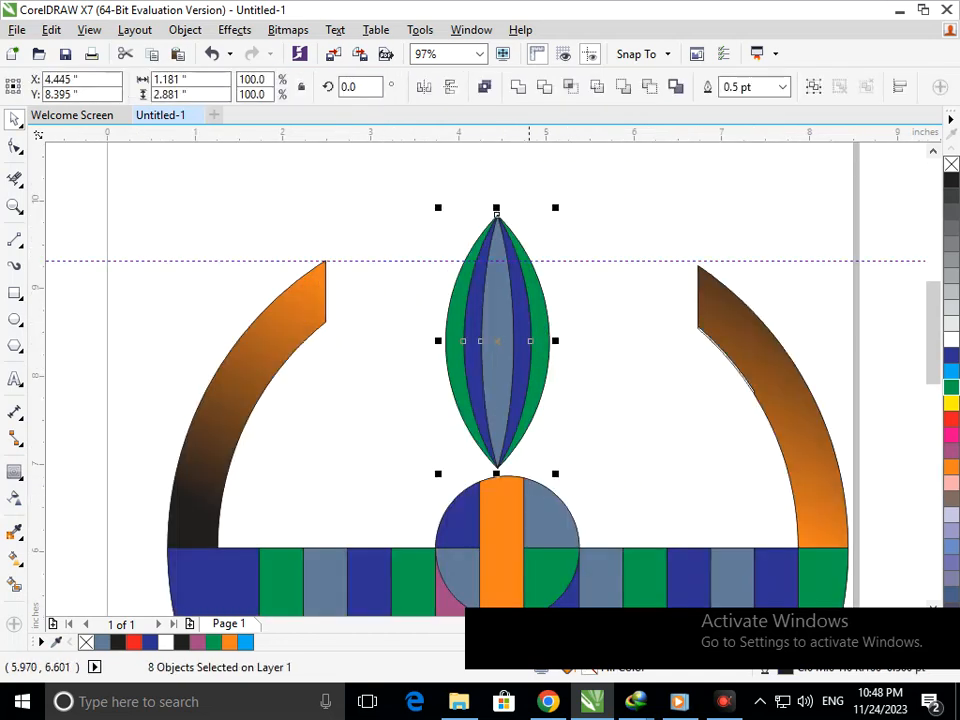
pyautogui.moveTo(445, 478); pyautogui.dragTo(488, 446)
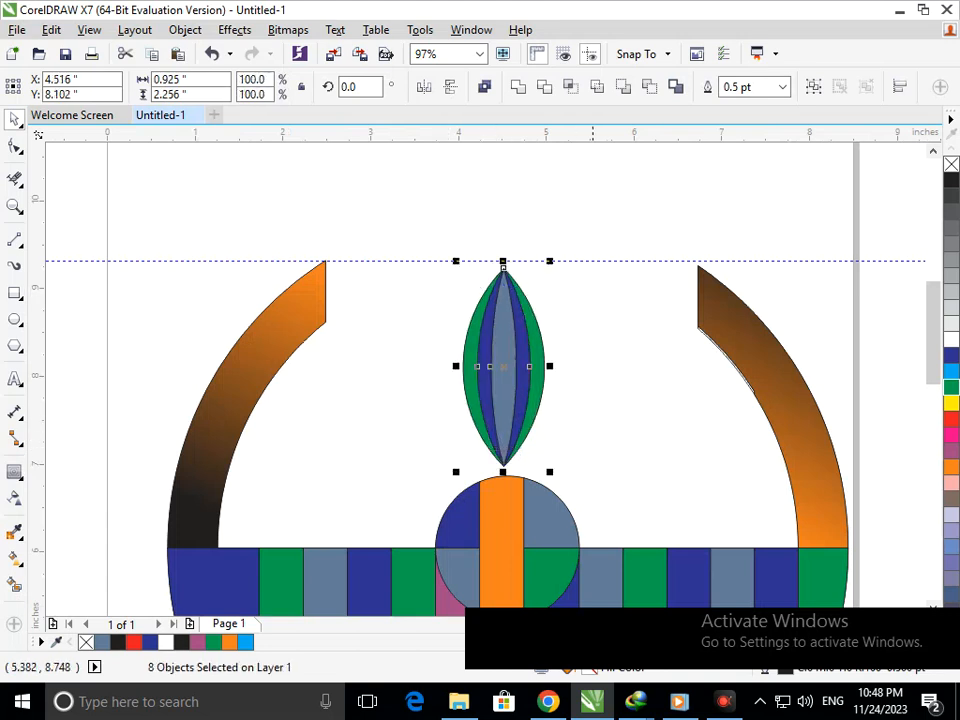
pyautogui.scroll(1, 672, 391)
pyautogui.moveTo(500, 498); pyautogui.dragTo(511, 508)
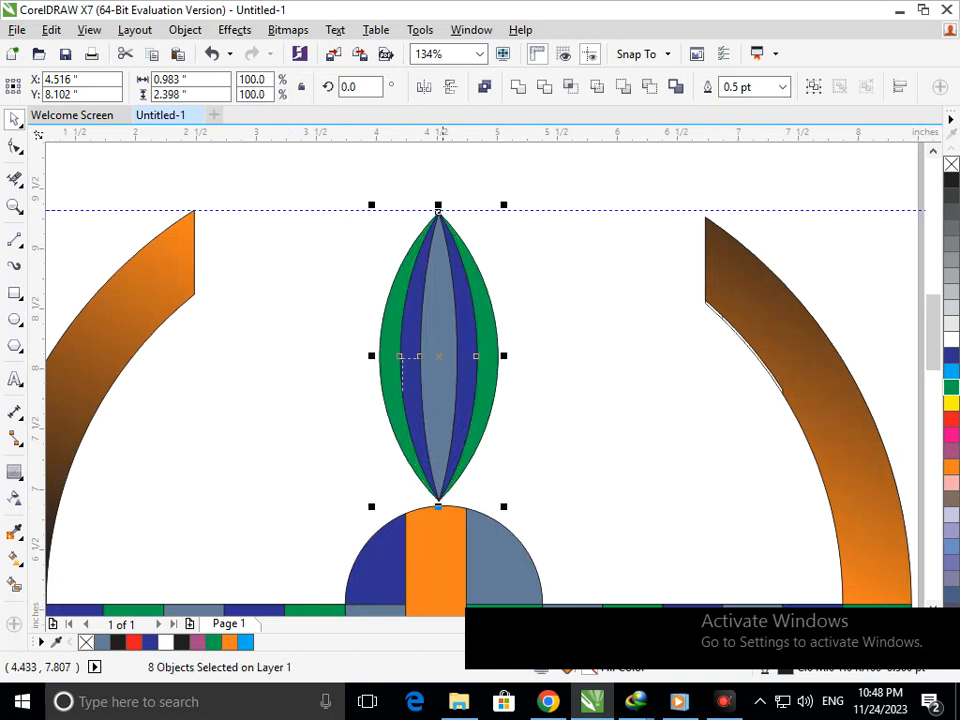
pyautogui.scroll(-4, 690, 395)
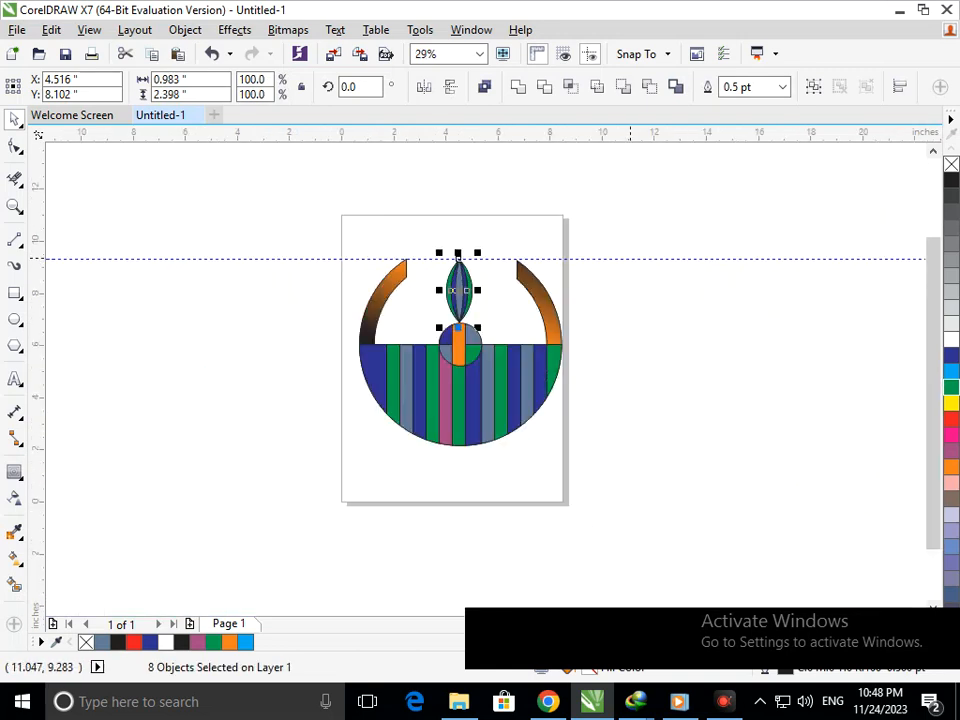
pyautogui.click(630, 257)
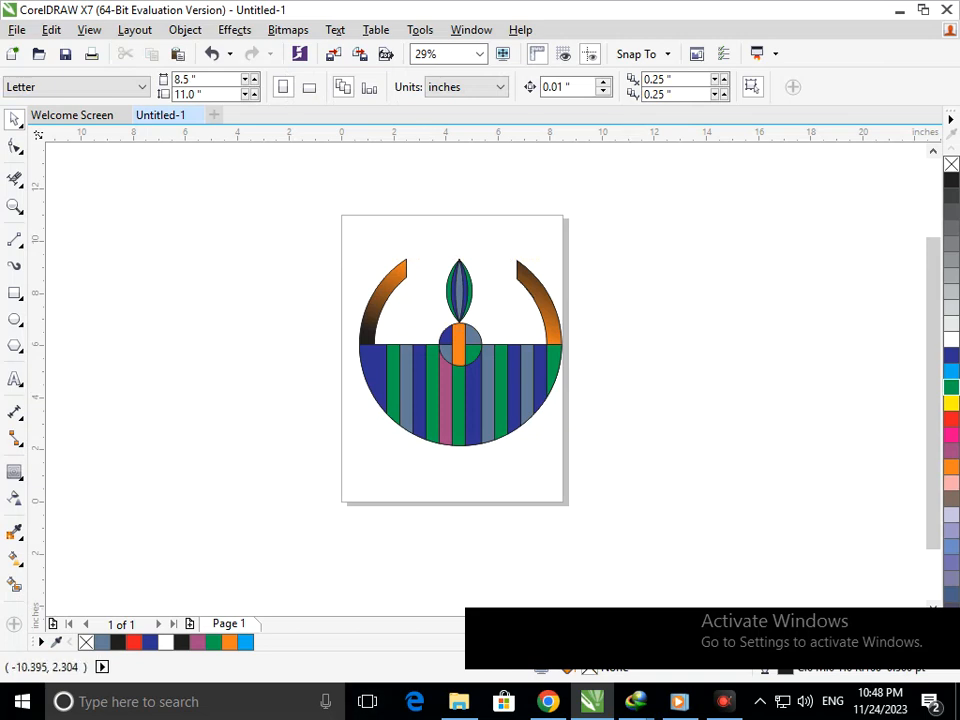
# - Draw a straight line from the left arc's upper tip to the top point of the lens
pyautogui.click(14, 239)
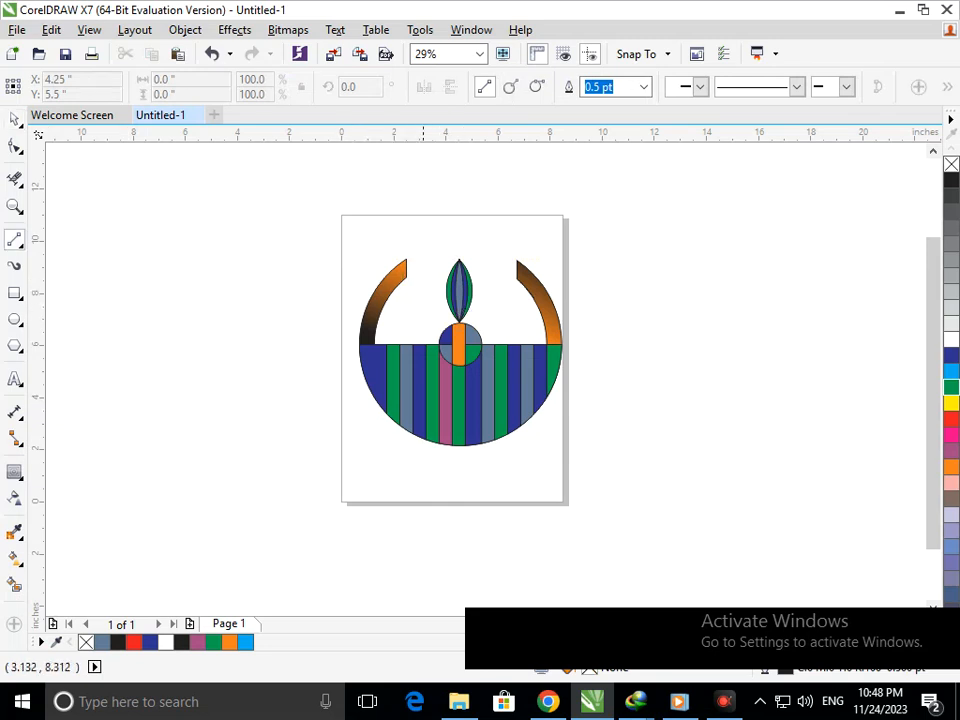
pyautogui.scroll(3, 459, 295)
pyautogui.moveTo(283, 229); pyautogui.dragTo(460, 231)
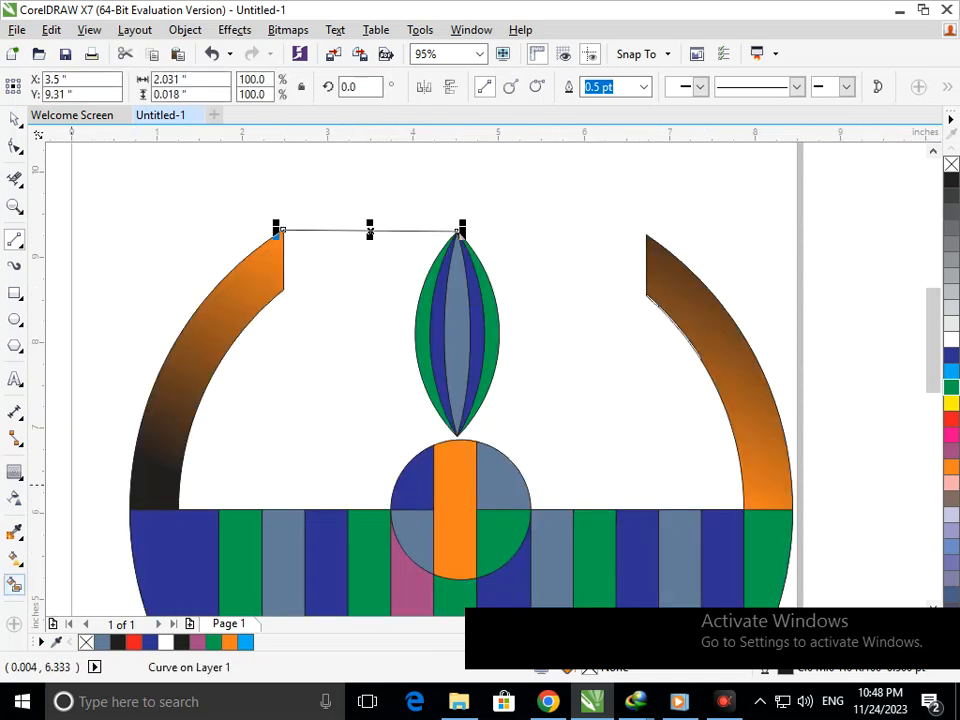
# - Try to Smart Fill the open area between the left arc and the lens
pyautogui.click(14, 585)
pyautogui.click(227, 449)
pyautogui.hotkey('ctrl', 'z')
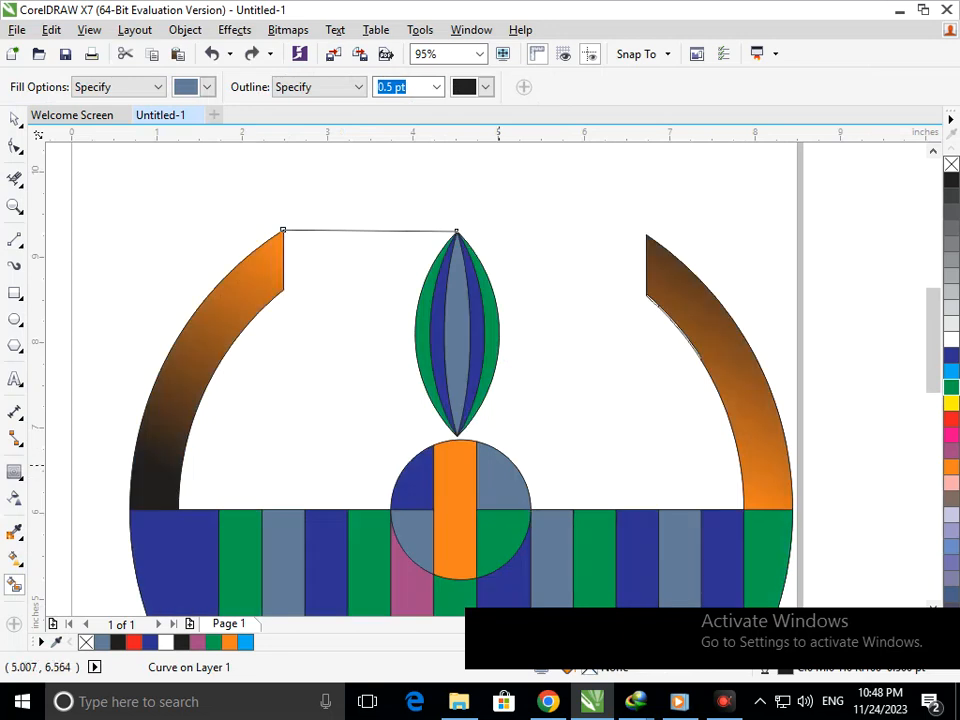
# - Select the whole lens and nudge it down onto the top of the centre circle
pyautogui.press('space')
pyautogui.click(363, 180)
pyautogui.moveTo(384, 204); pyautogui.dragTo(532, 452)
pyautogui.press('Down')
pyautogui.press('Down')
pyautogui.press('Down')
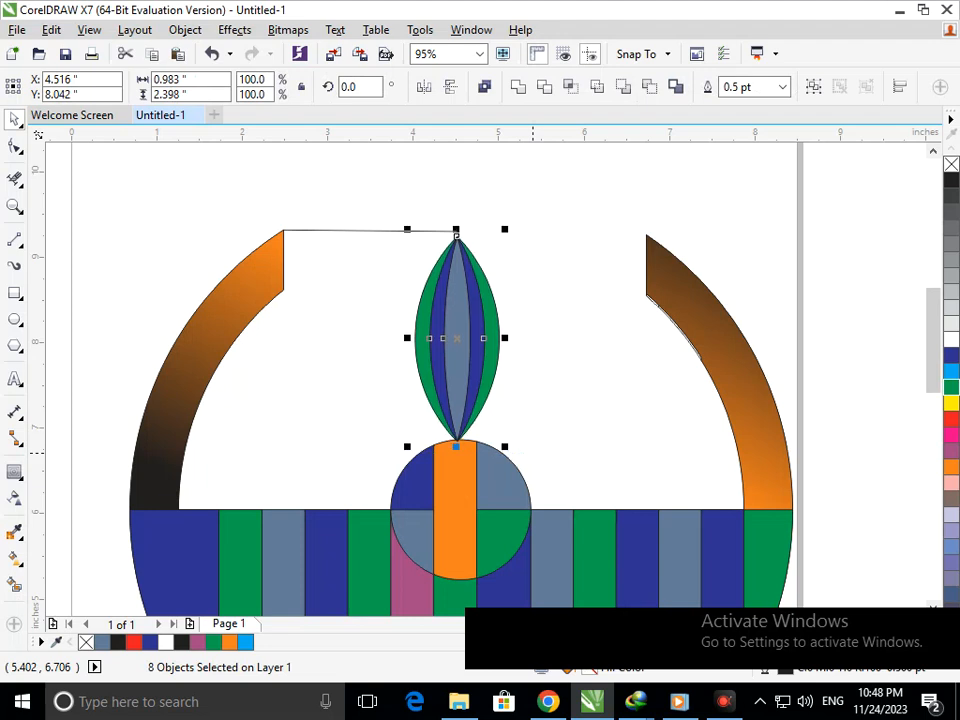
# - Enlarge the lens to about 1.04 by 2.54 inches and nudge it up so it meets both the line and the circle
pyautogui.moveTo(406, 446); pyautogui.dragTo(404, 453)
pyautogui.press('Up')
pyautogui.press('Up')
pyautogui.press('Up')
pyautogui.press('Up')
pyautogui.press('Up')
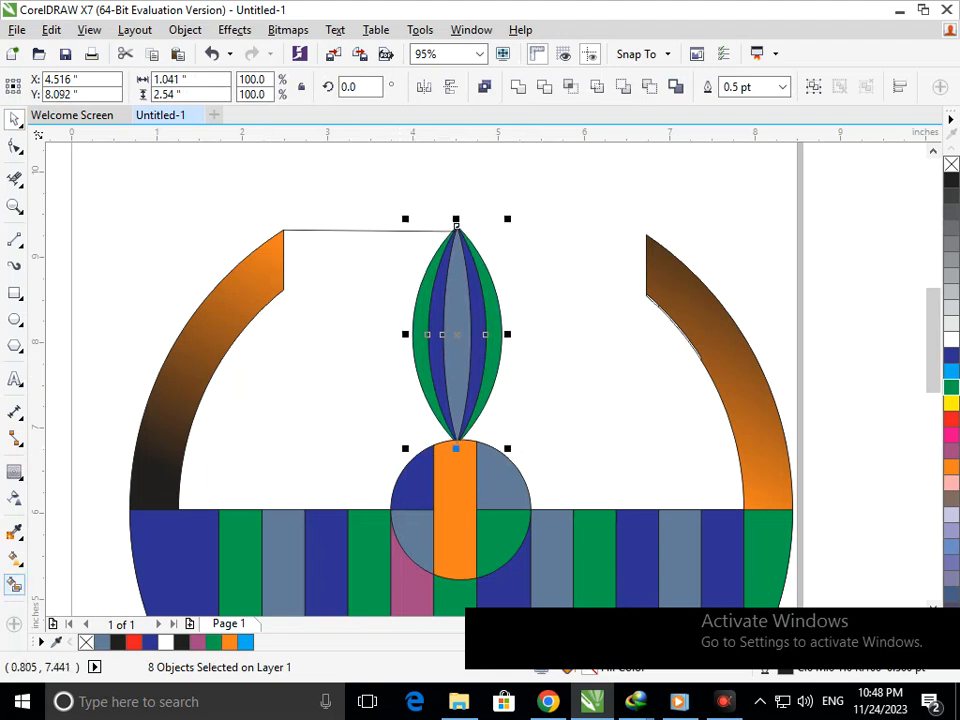
# - Smart Fill the enclosed area between the left arc and the lens and colour it orange
pyautogui.click(15, 584)
pyautogui.click(278, 453)
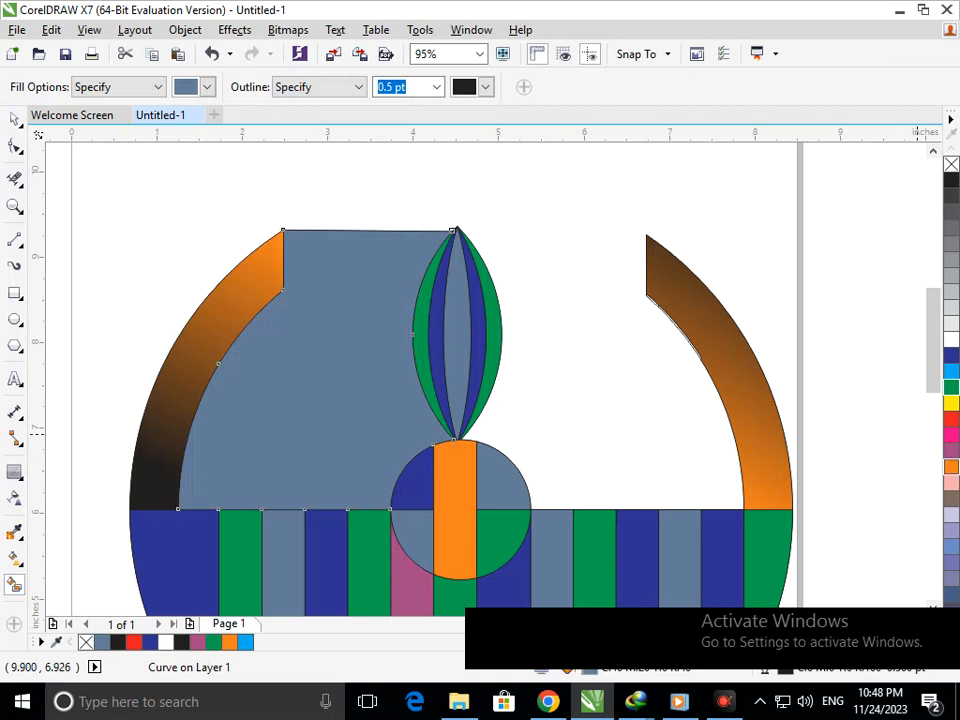
pyautogui.click(951, 467)
pyautogui.scroll(-3, 460, 271)
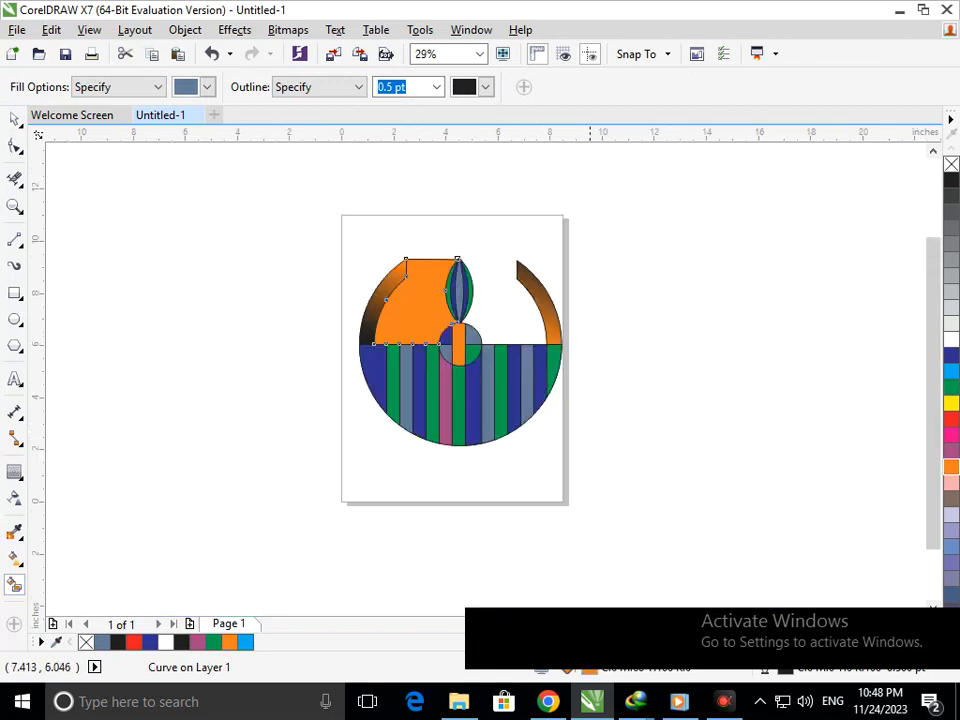
# - Recolour the orange area between the left arc and the lens light grey and deselect it
pyautogui.click(951, 291)
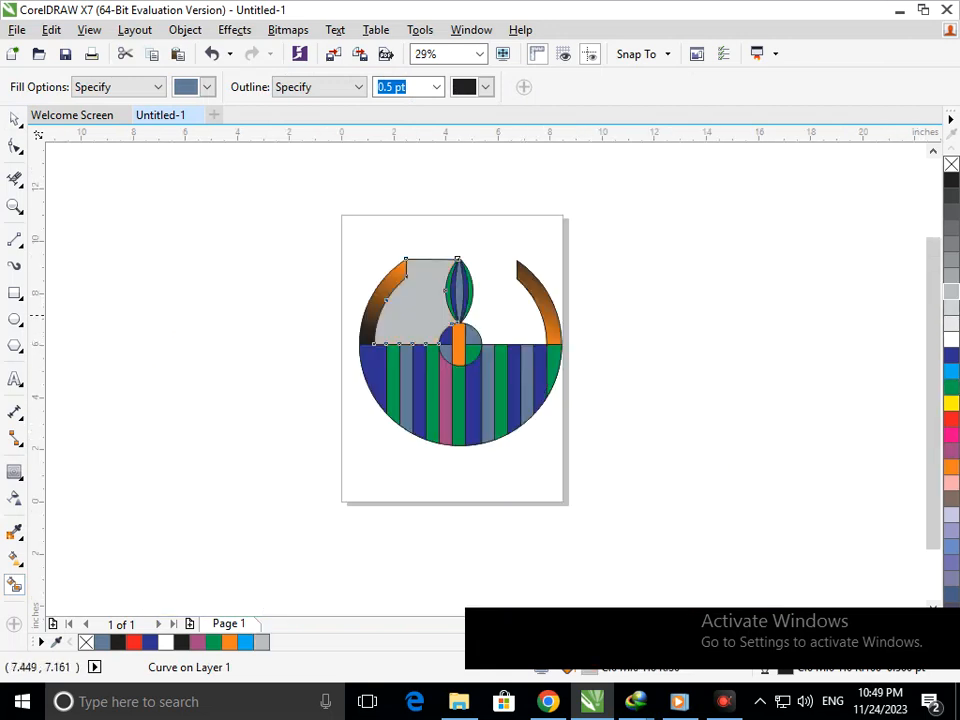
pyautogui.click(15, 119)
pyautogui.click(289, 344)
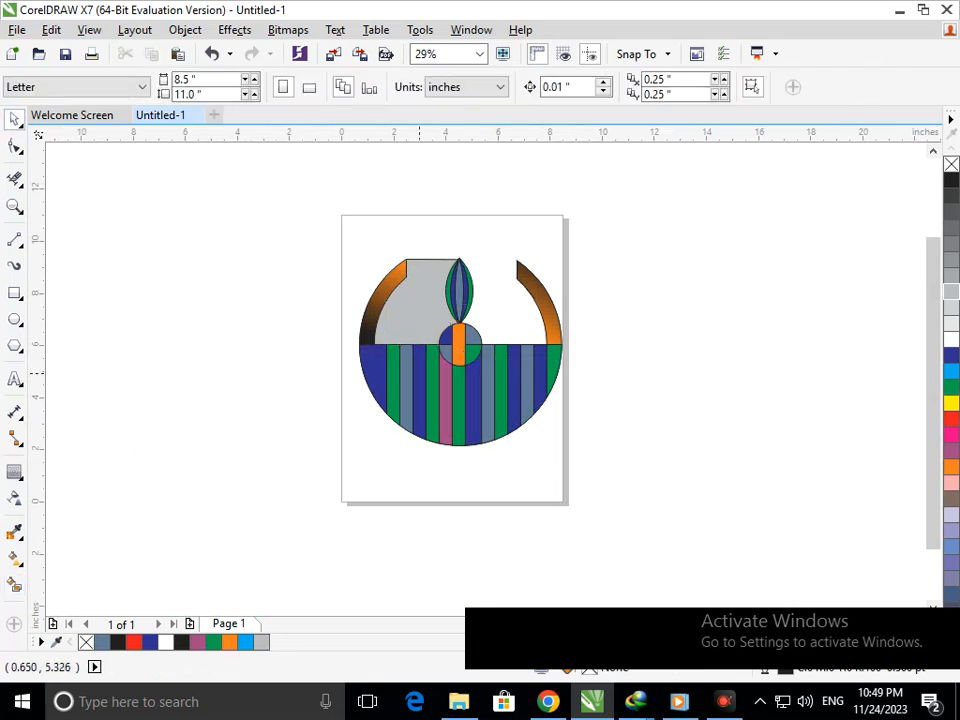
# - Make a horizontally mirrored copy of the grey area on the opposite side of the lens
pyautogui.press('F2')
pyautogui.moveTo(323, 209); pyautogui.dragTo(619, 489)
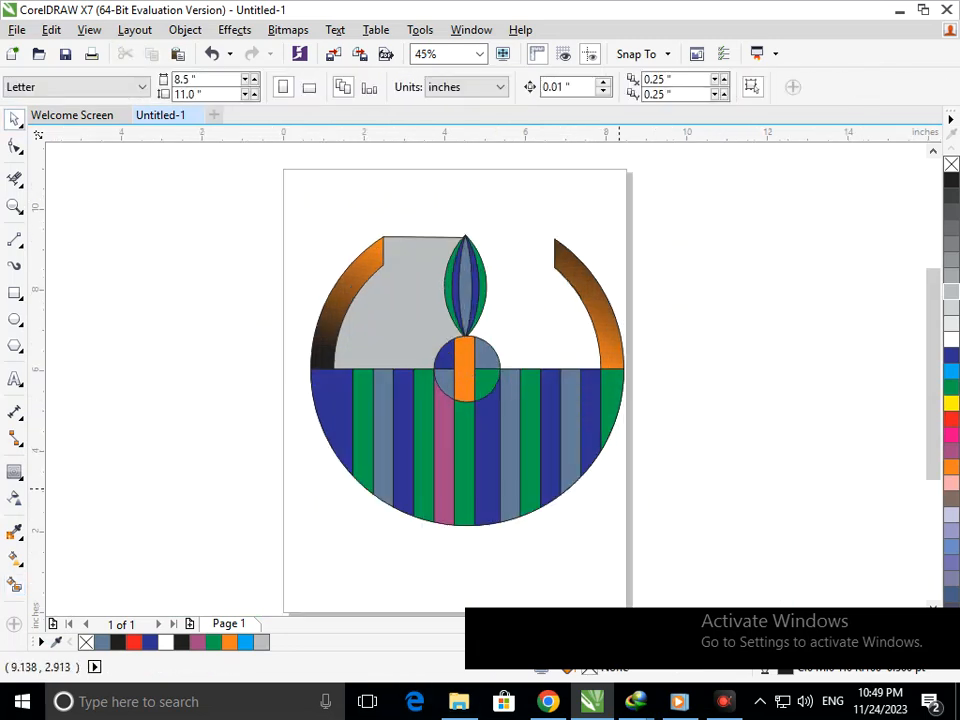
pyautogui.click(371, 254)
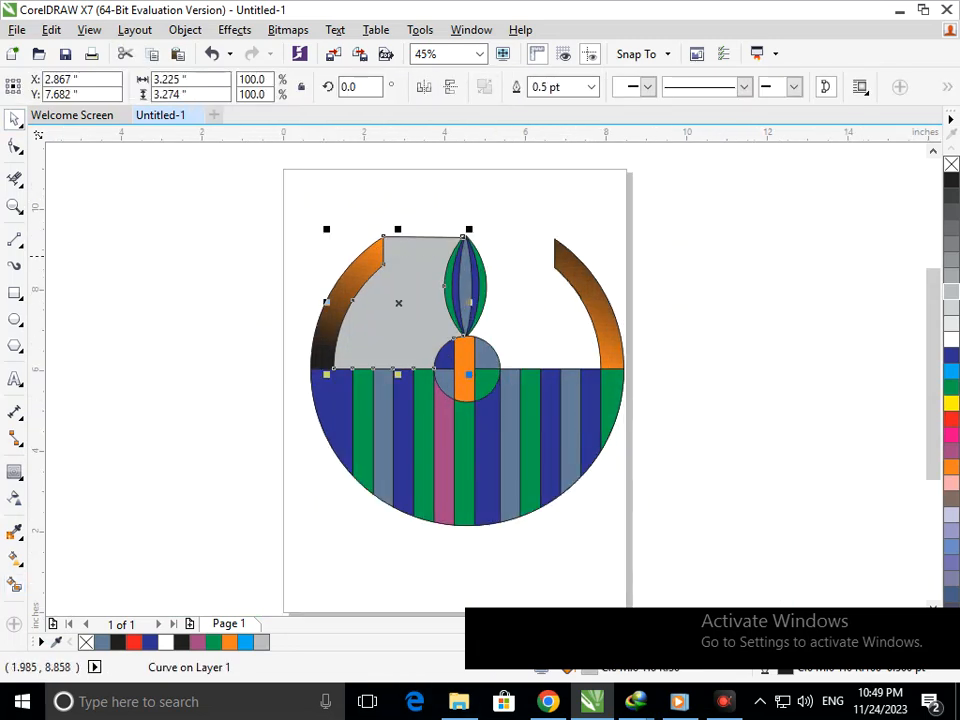
pyautogui.moveTo(329, 303); pyautogui.dragTo(509, 295)
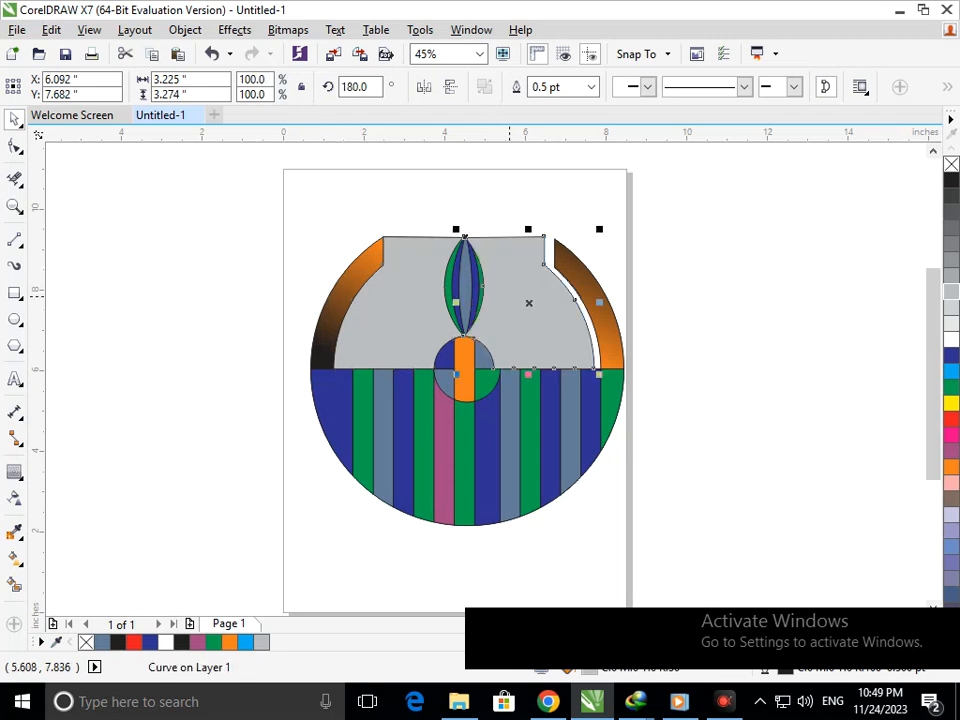
# - Nudge the mirrored grey area sideways towards the right arc, to X 6.202 inches
pyautogui.press('Right')
pyautogui.press('Right')
pyautogui.press('Right')
pyautogui.press('Right')
pyautogui.press('Right')
pyautogui.press('Right')
pyautogui.press('Right')
pyautogui.press('Right')
pyautogui.press('Right')
pyautogui.press('Right')
pyautogui.press('Right')
pyautogui.press('Right')
pyautogui.press('Right')
pyautogui.press('Right')
pyautogui.press('Right')
pyautogui.press('Right')
pyautogui.press('Left')
pyautogui.press('Left')
pyautogui.press('Left')
pyautogui.press('Left')
pyautogui.press('Left')
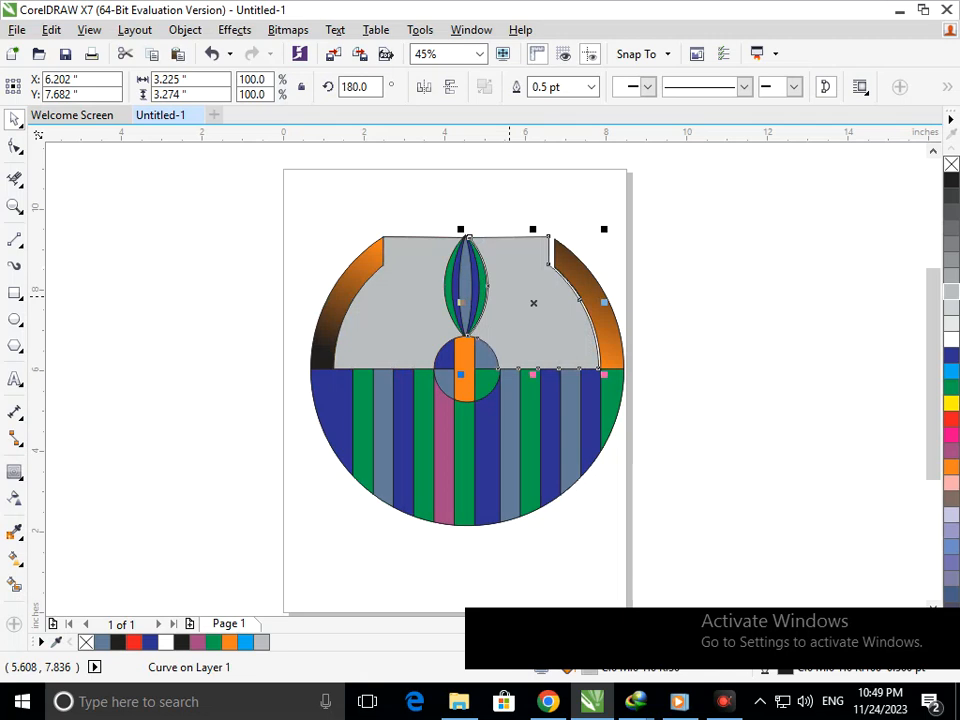
# - Stretch the mirrored grey area outward to about 3.49 inches wide so it reaches the right arc
pyautogui.scroll(3, 700, 260)
pyautogui.click(499, 355)
pyautogui.click(428, 367)
pyautogui.moveTo(498, 345); pyautogui.dragTo(514, 344)
pyautogui.click(653, 371)
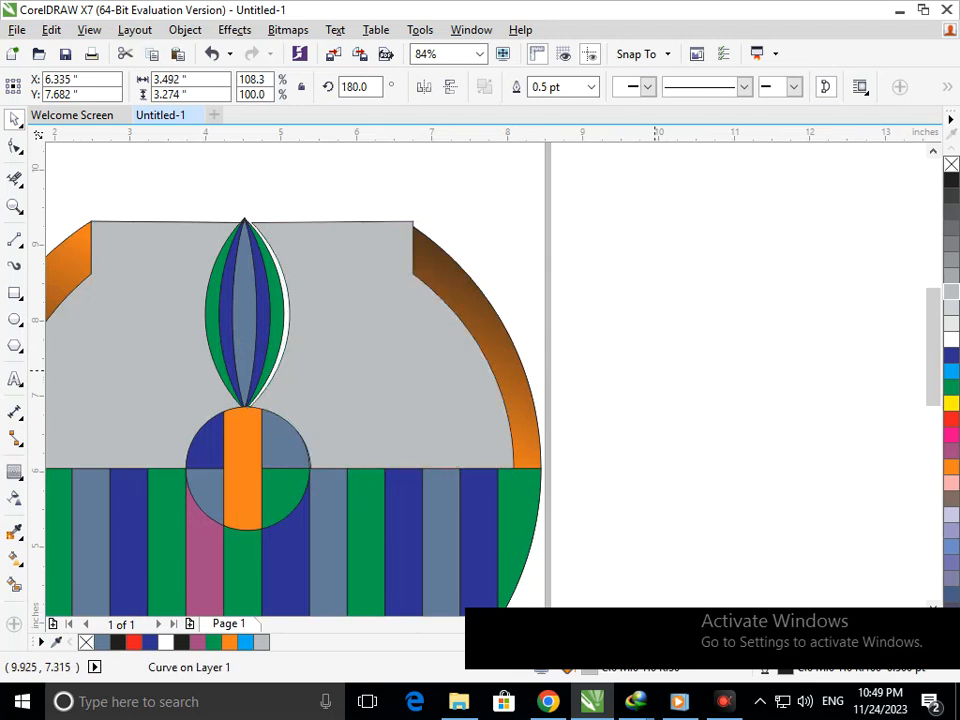
# - Place a horizontal guideline along the upper edge of the grey areas, at about 9.3 inches
pyautogui.press('F3')
pyautogui.scroll(5, 462, 190)
pyautogui.moveTo(494, 131); pyautogui.dragTo(514, 320)
pyautogui.moveTo(579, 302); pyautogui.dragTo(785, 442)
pyautogui.press('F3')
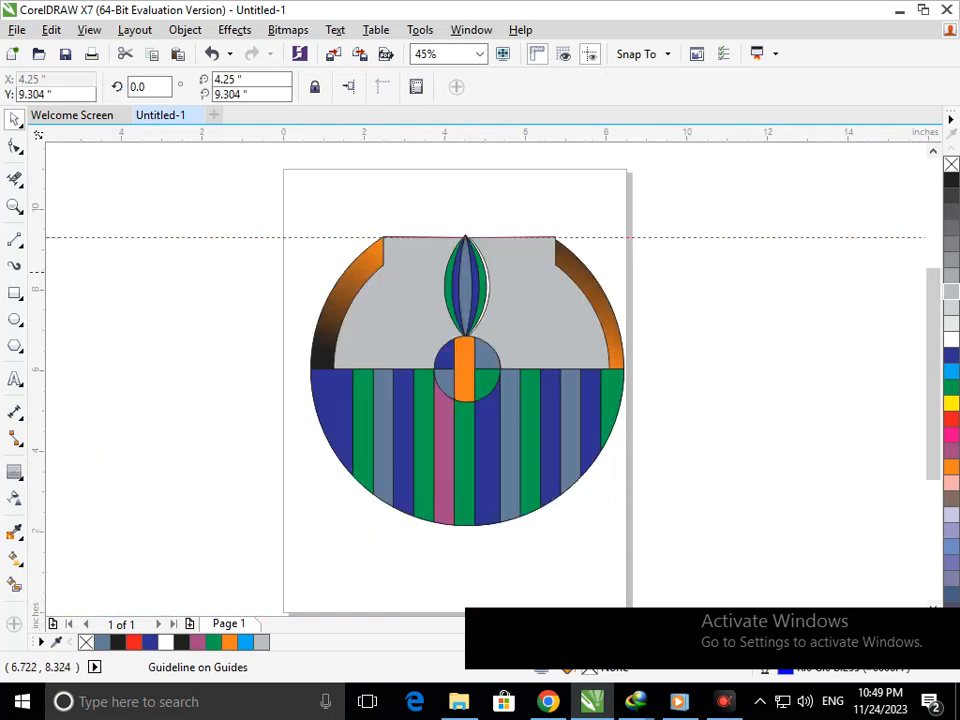
pyautogui.click(607, 234)
pyautogui.moveTo(606, 237)
pyautogui.mouseDown()
pyautogui.moveTo(605, 247)
pyautogui.moveTo(604, 236)
pyautogui.mouseUp()
pyautogui.press('Delete')
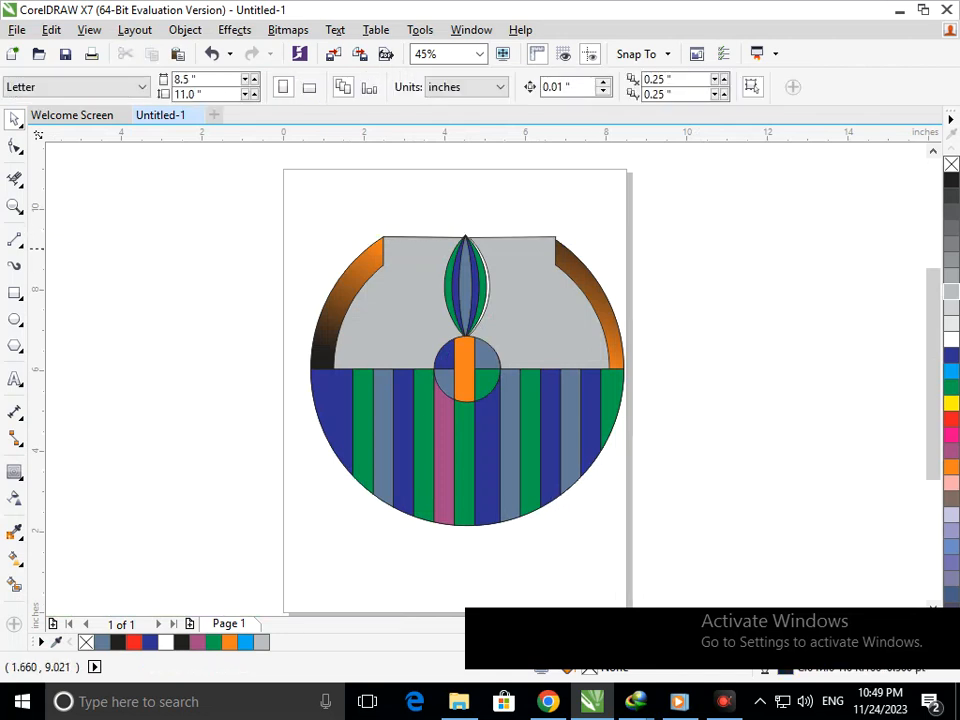
pyautogui.hotkey('ctrl', 'z')
pyautogui.press('Escape')
# - Move the right arc's upper node onto the grey area's corner and delete the neighbouring node on the outer edge
pyautogui.scroll(3, 570, 226)
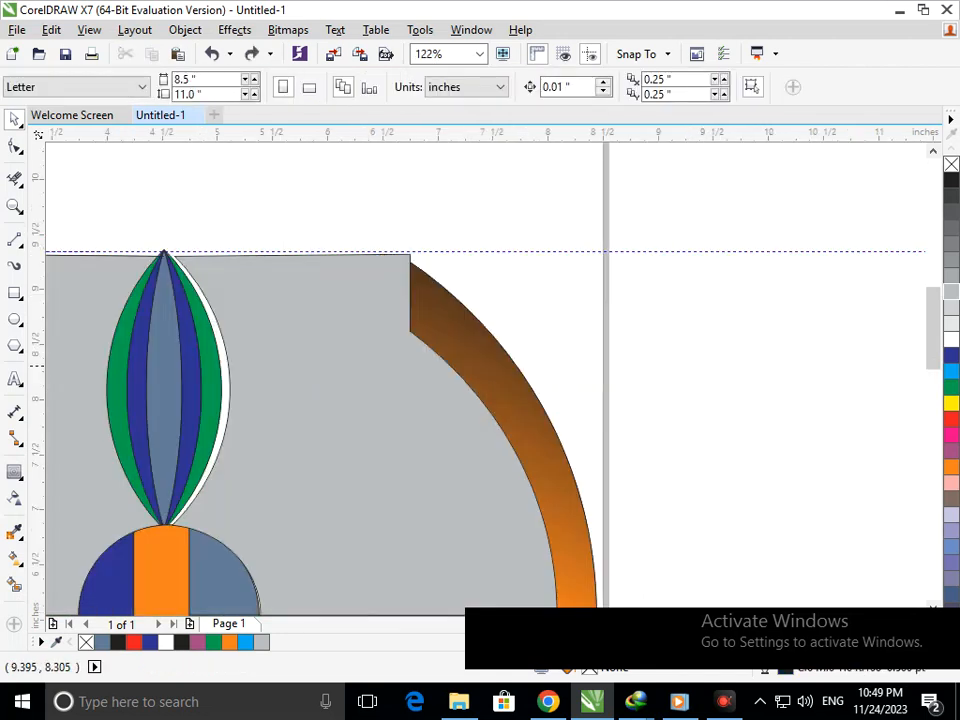
pyautogui.scroll(1, 342, 245)
pyautogui.click(19, 150)
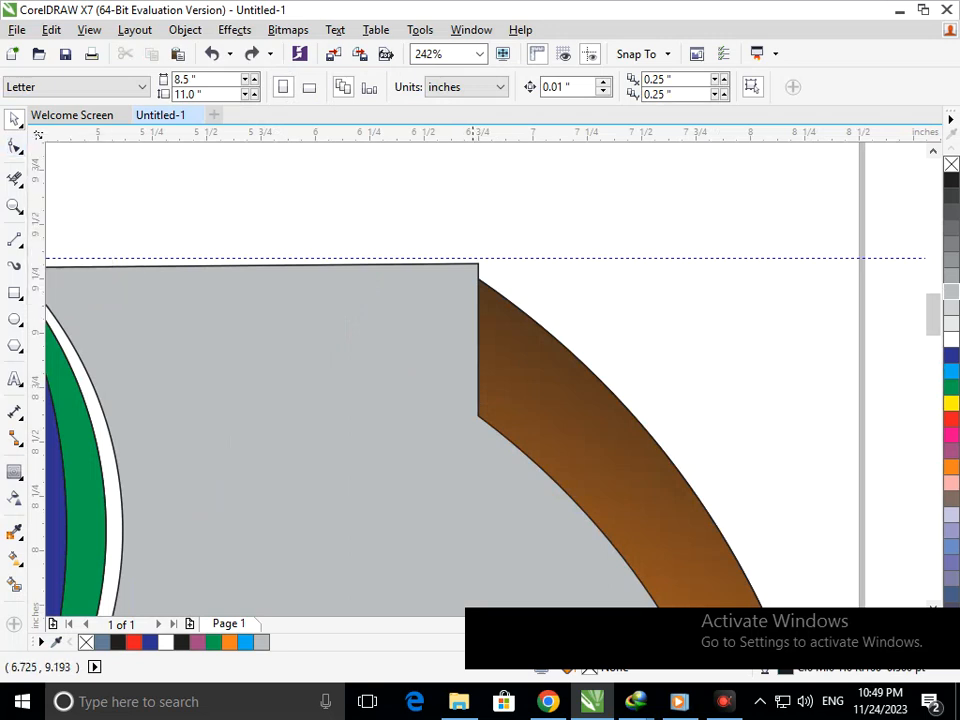
pyautogui.click(501, 308)
pyautogui.press('F10')
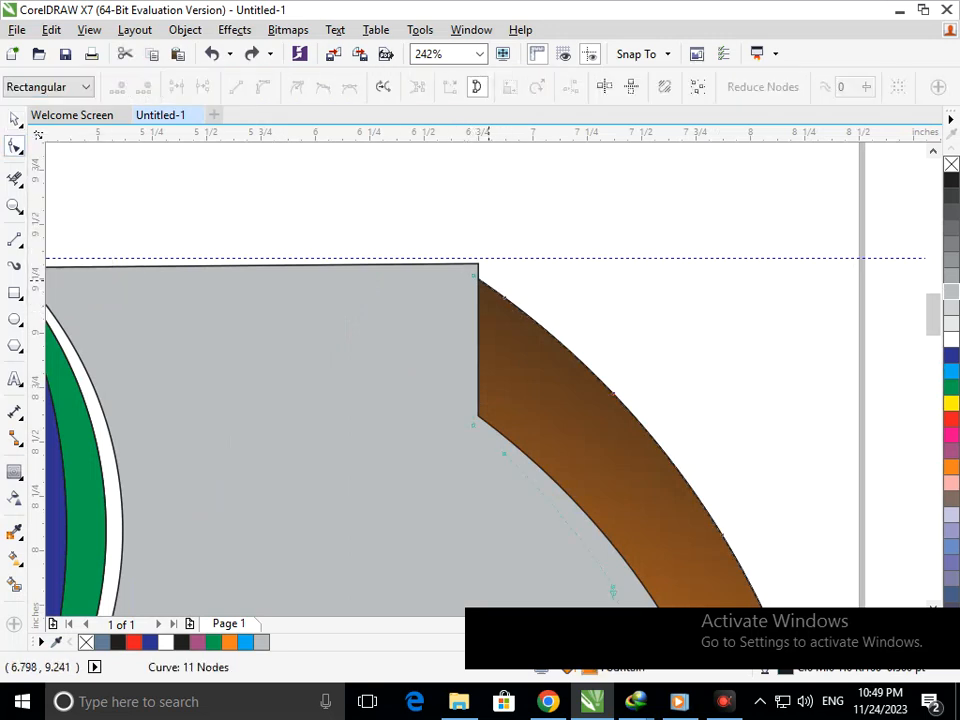
pyautogui.moveTo(473, 273)
pyautogui.mouseDown()
pyautogui.moveTo(464, 262)
pyautogui.moveTo(480, 264)
pyautogui.mouseUp()
pyautogui.click(500, 295)
pyautogui.press('Delete')
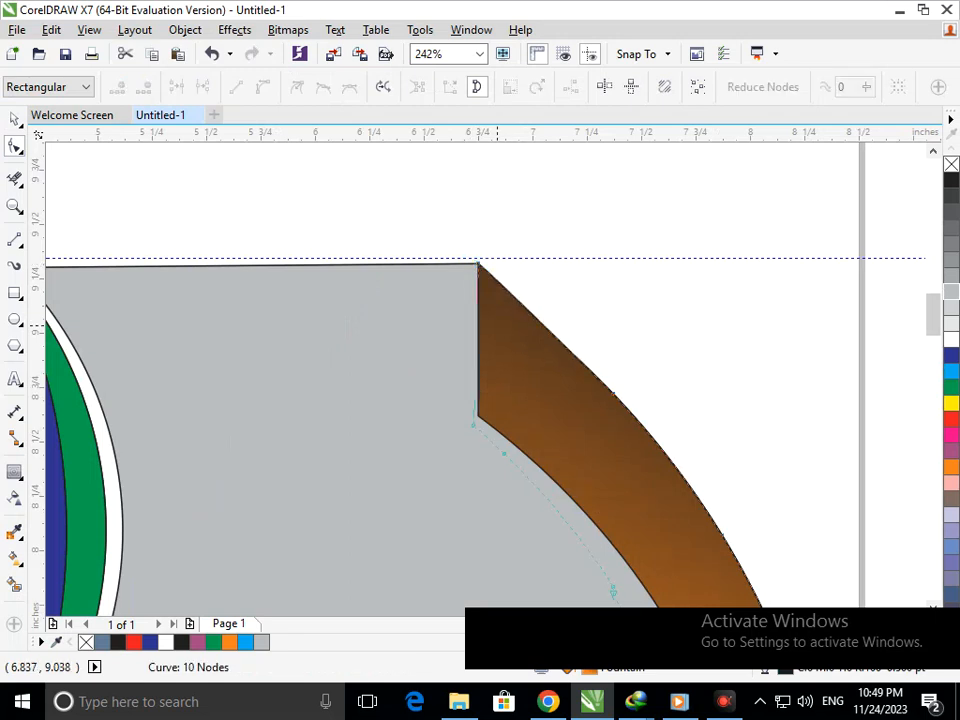
# - Raise the right arc's upper corner node onto the horizontal guideline
pyautogui.click(478, 264)
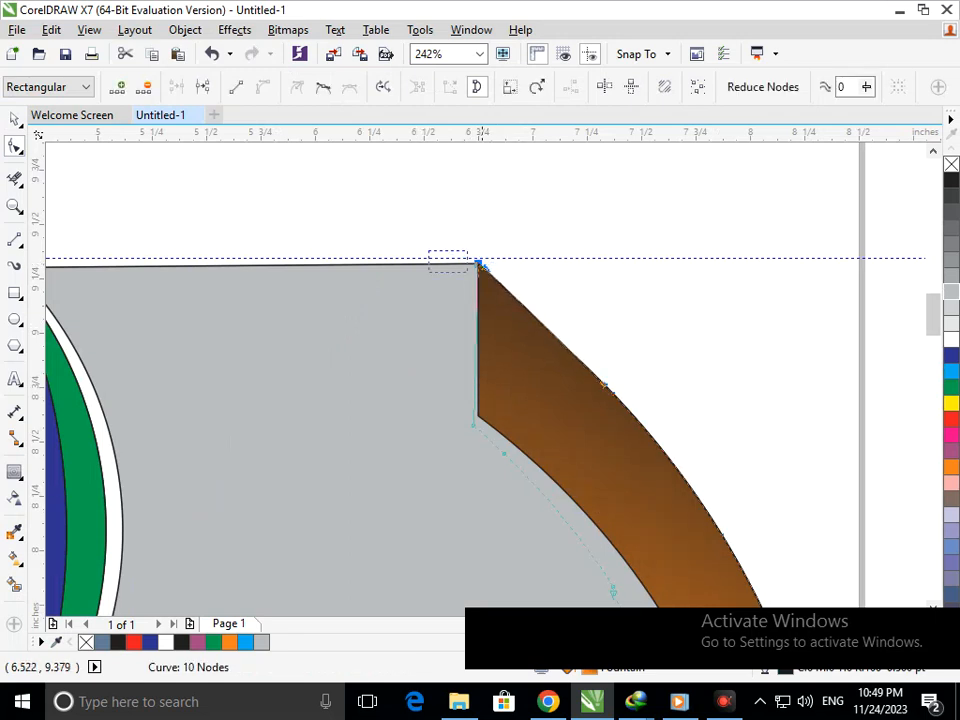
pyautogui.scroll(6, 479, 264)
pyautogui.moveTo(543, 439); pyautogui.dragTo(510, 183)
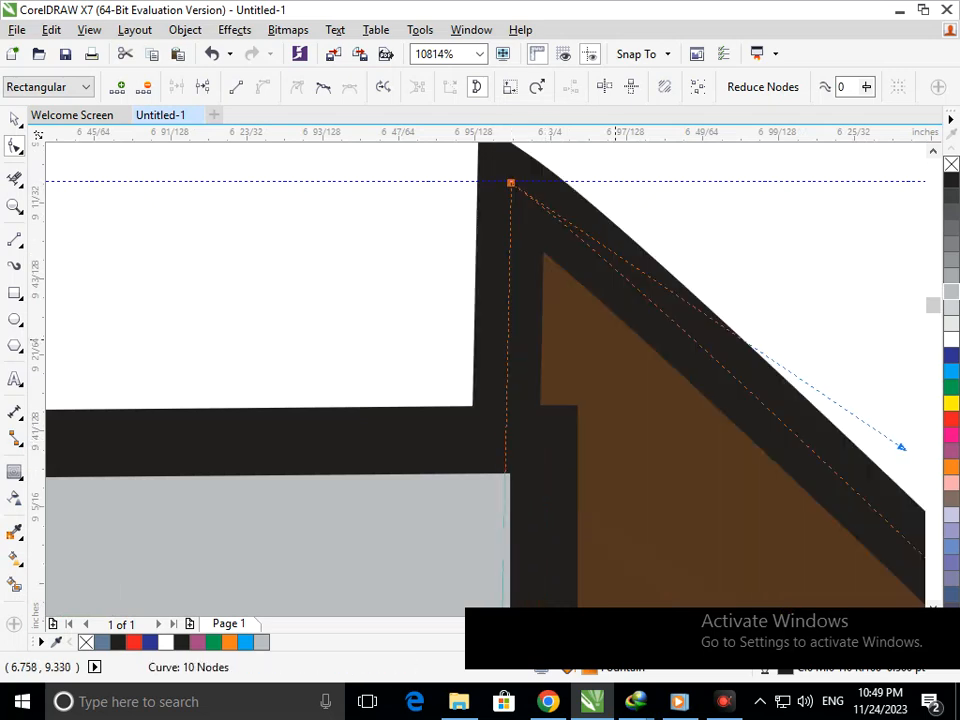
pyautogui.scroll(-6, 510, 183)
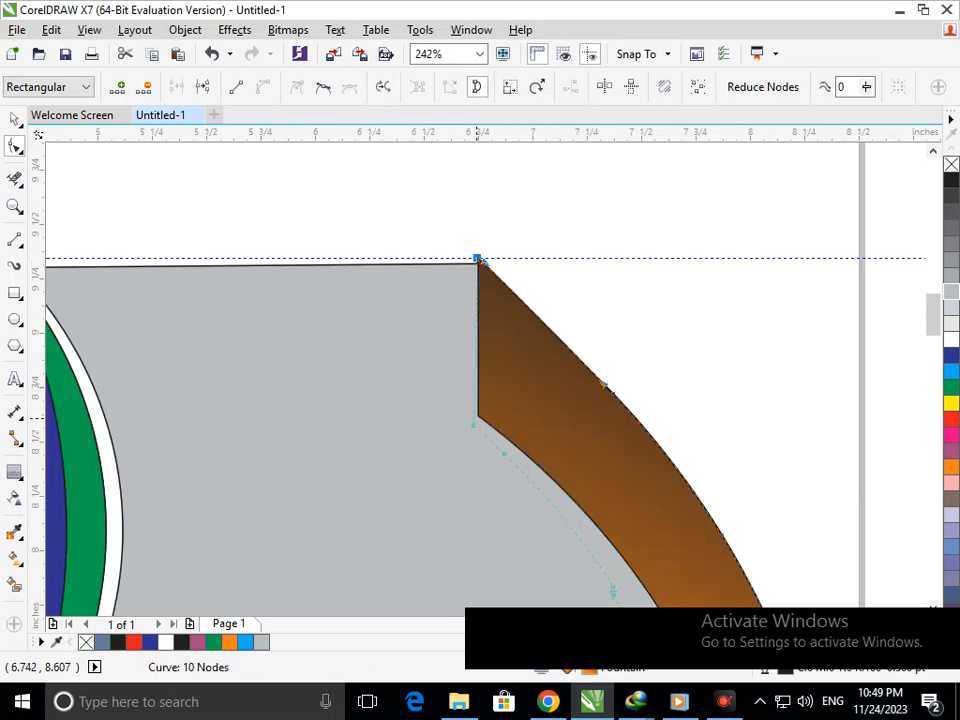
pyautogui.scroll(-3, 480, 260)
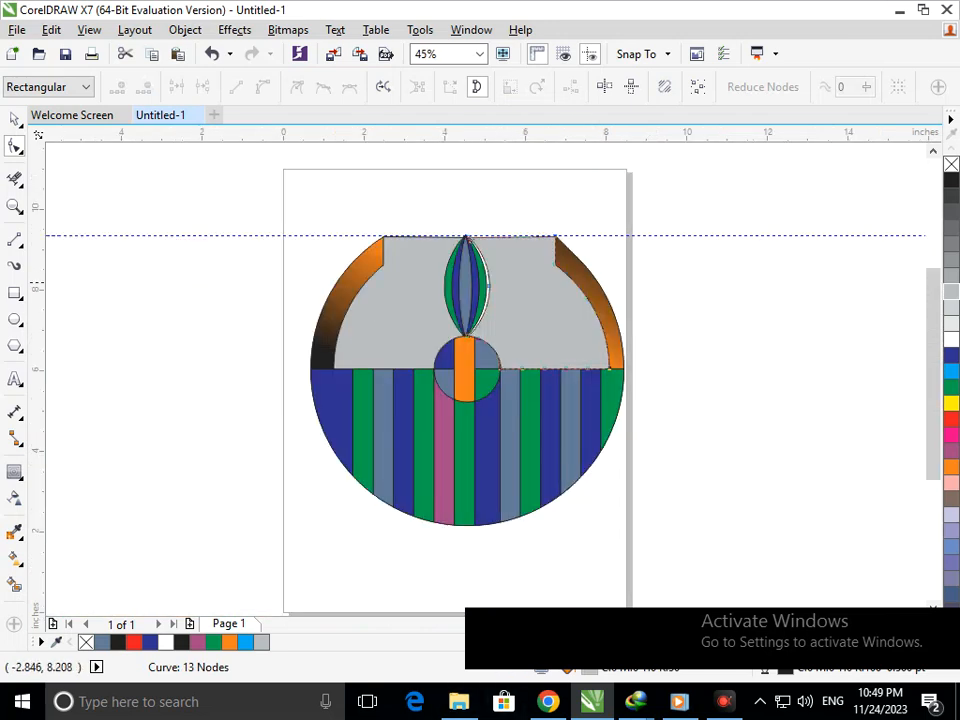
# - Delete the horizontal guideline
pyautogui.click(15, 120)
pyautogui.click(204, 236)
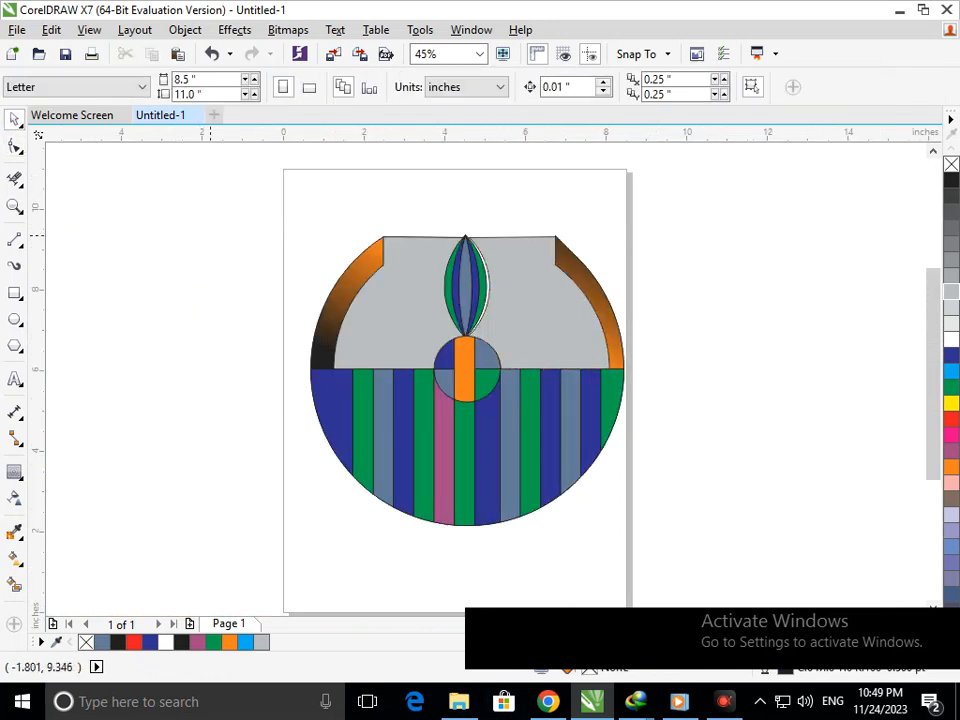
pyautogui.scroll(2, 430, 271)
pyautogui.scroll(-2, 440, 290)
# - Stretch the right grey area inward to about 3.58 inches wide to close the white gap beside the lens
pyautogui.click(521, 309)
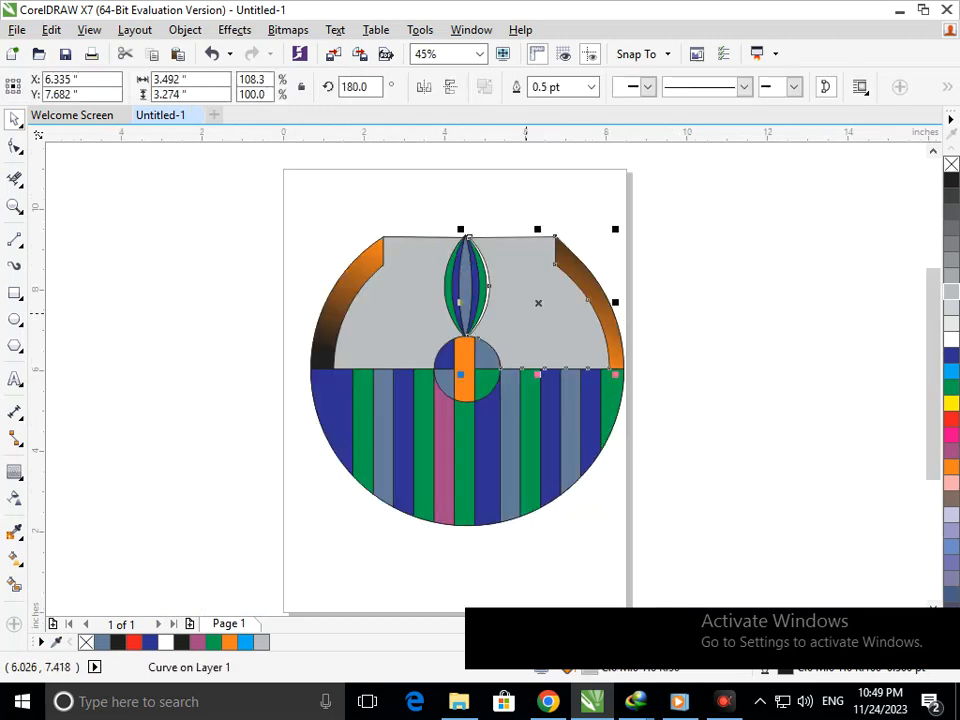
pyautogui.scroll(2, 464, 265)
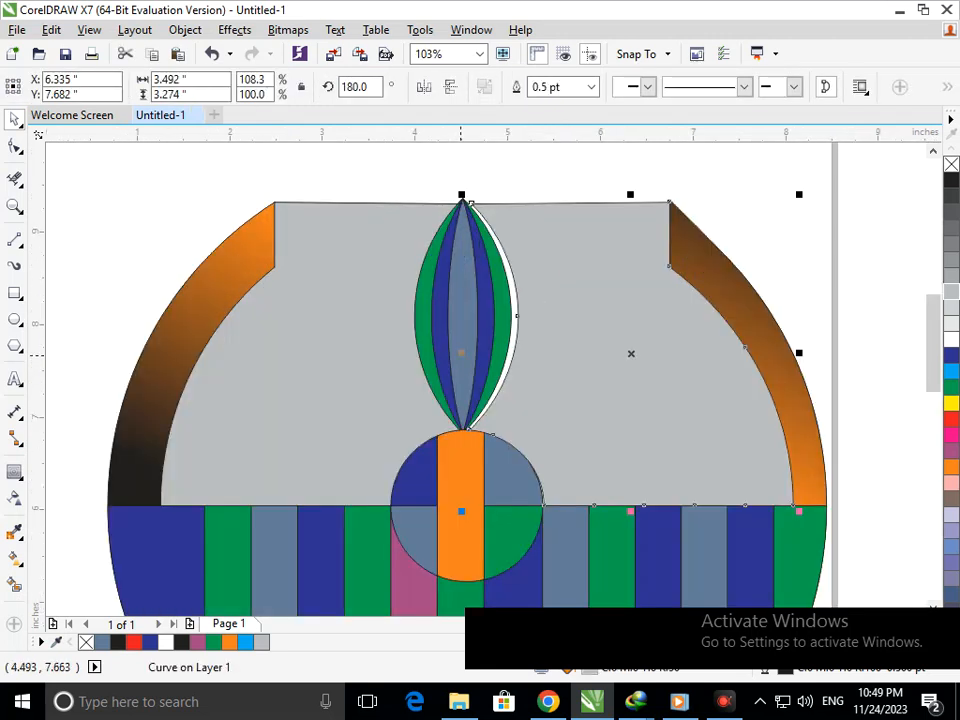
pyautogui.moveTo(461, 355); pyautogui.dragTo(453, 355)
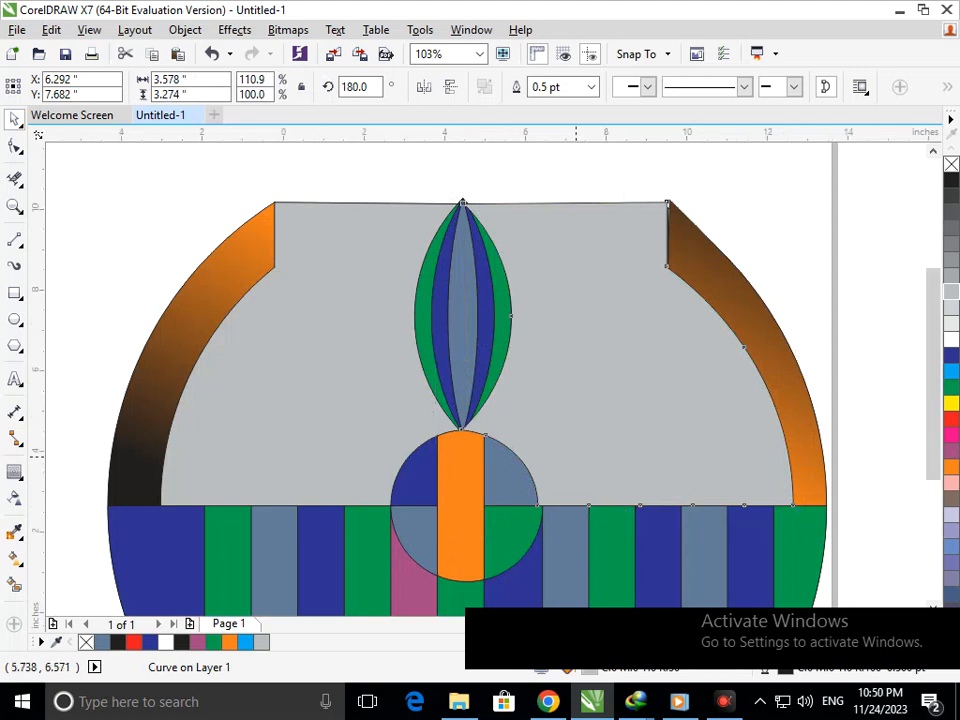
pyautogui.scroll(-2, 576, 457)
pyautogui.click(711, 431)
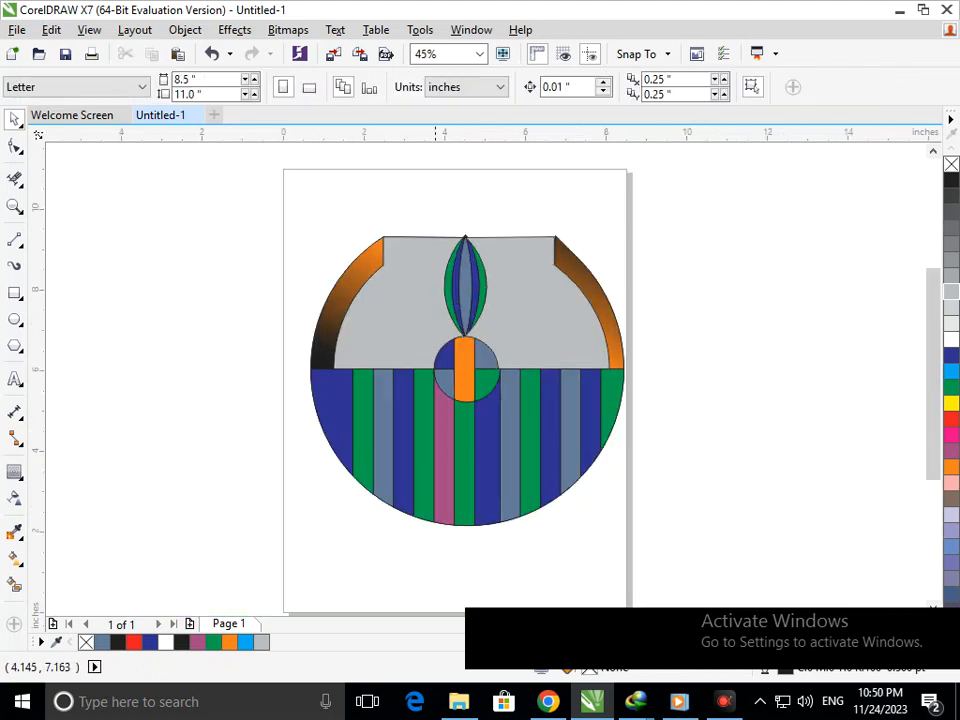
# - Apply a linear fountain fill running downward across the left grey area
pyautogui.click(408, 319)
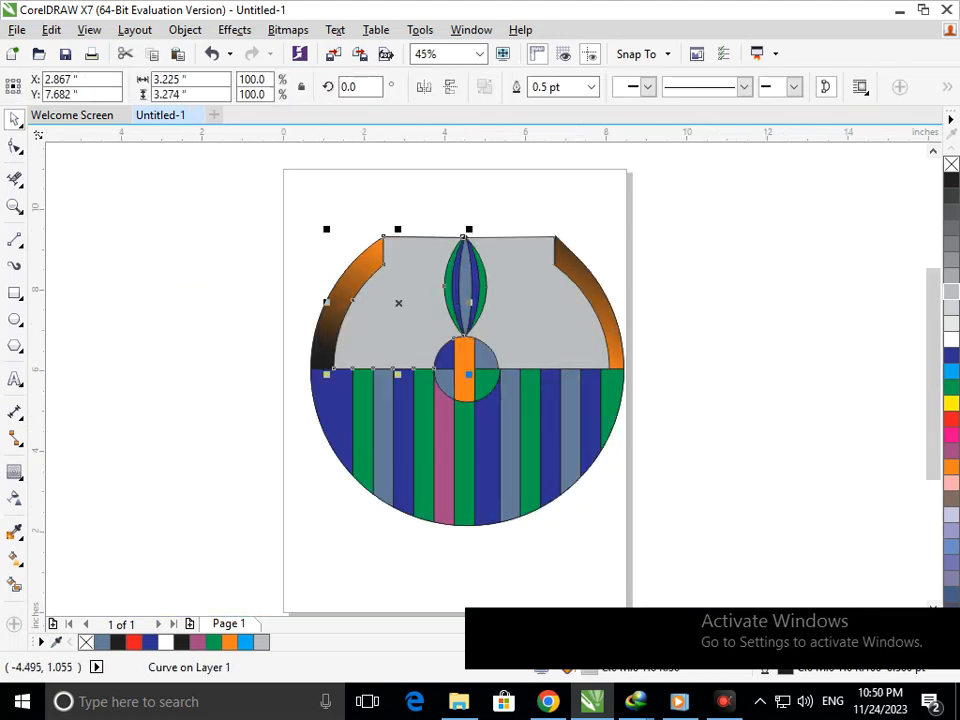
pyautogui.click(14, 558)
pyautogui.moveTo(476, 214); pyautogui.dragTo(490, 338)
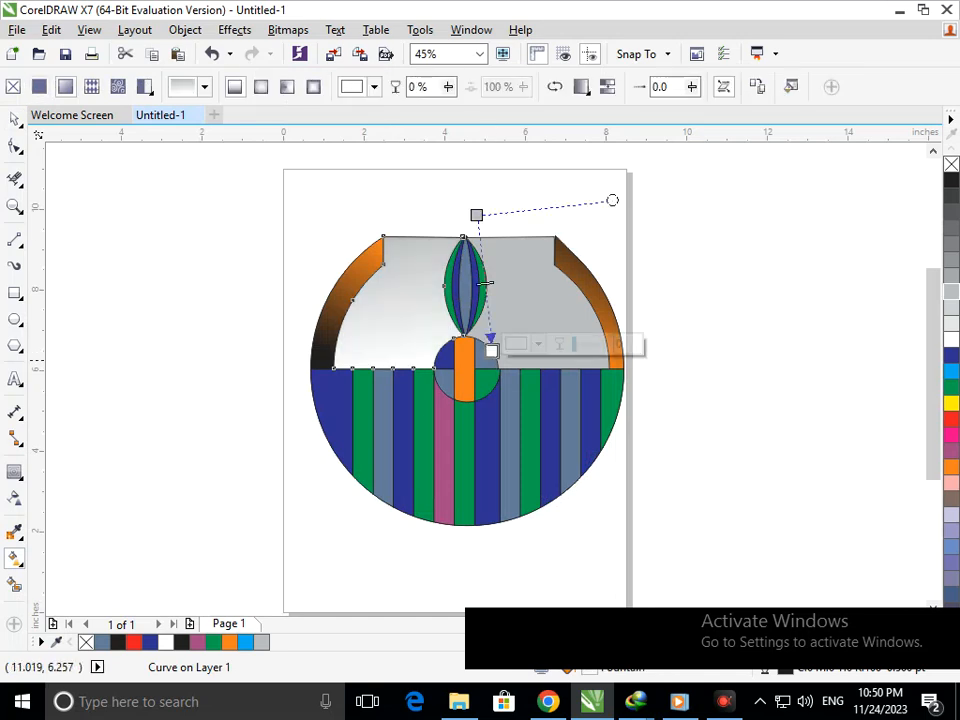
# - Try orange, green and blue as the end colour of the left area's fountain fill
pyautogui.click(951, 467)
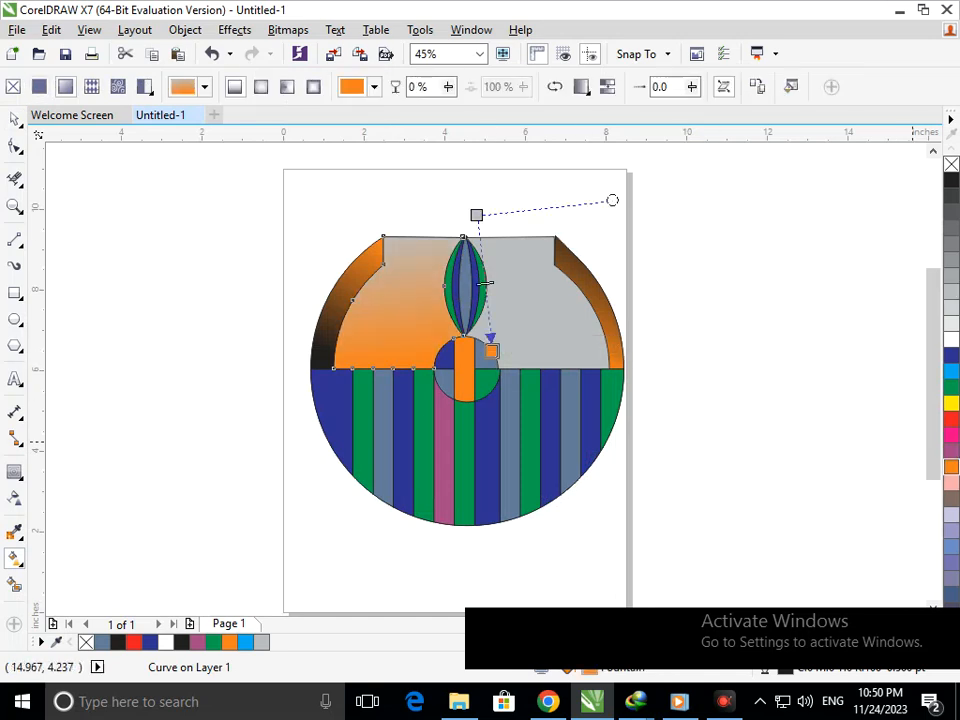
pyautogui.click(951, 387)
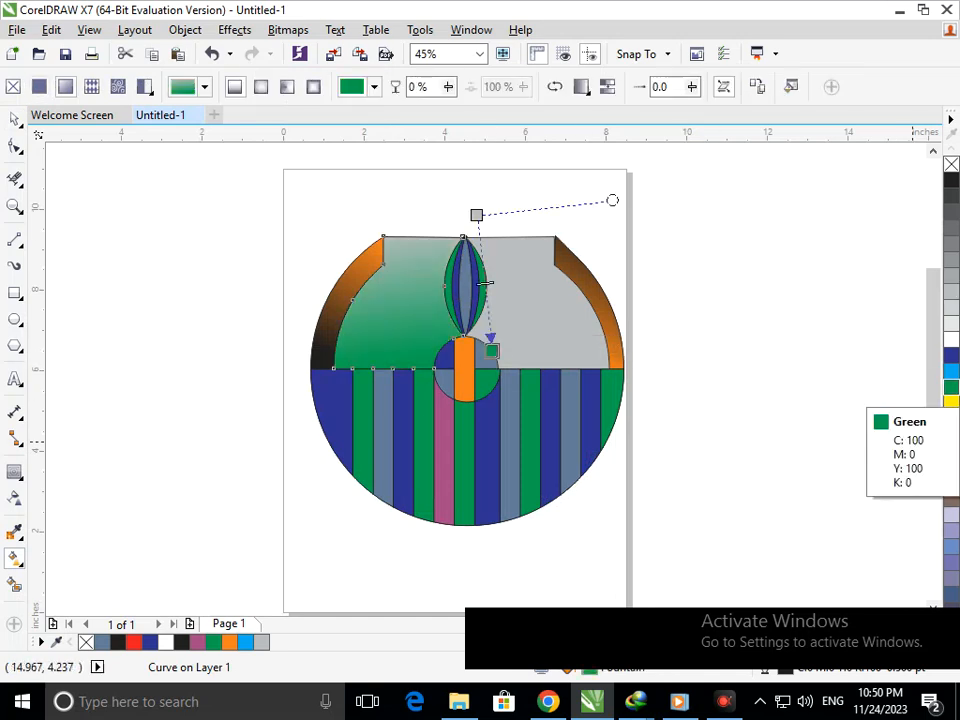
pyautogui.click(951, 354)
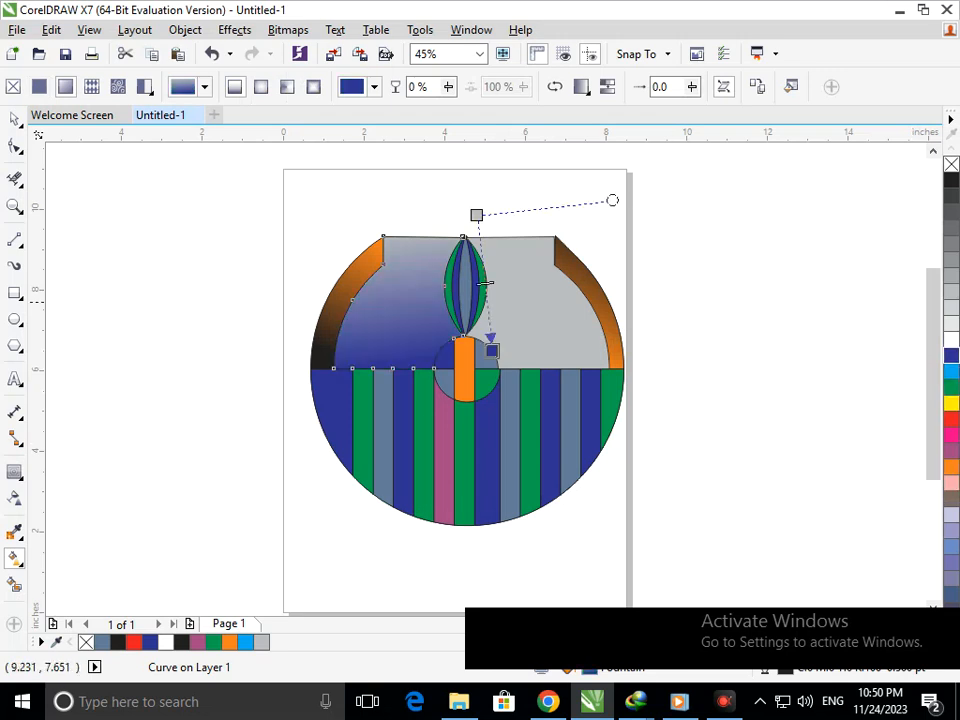
# - Set the fountain fill's start colour to yellow and extend its end point straight down into the centre circle
pyautogui.click(476, 214)
pyautogui.click(951, 402)
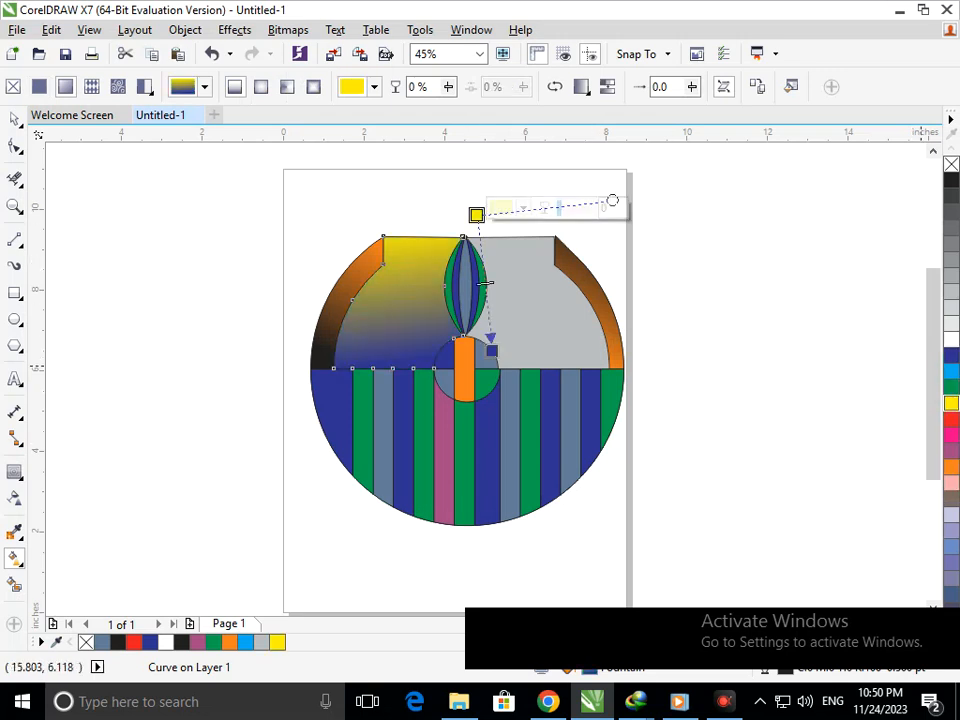
pyautogui.moveTo(490, 351); pyautogui.dragTo(474, 377)
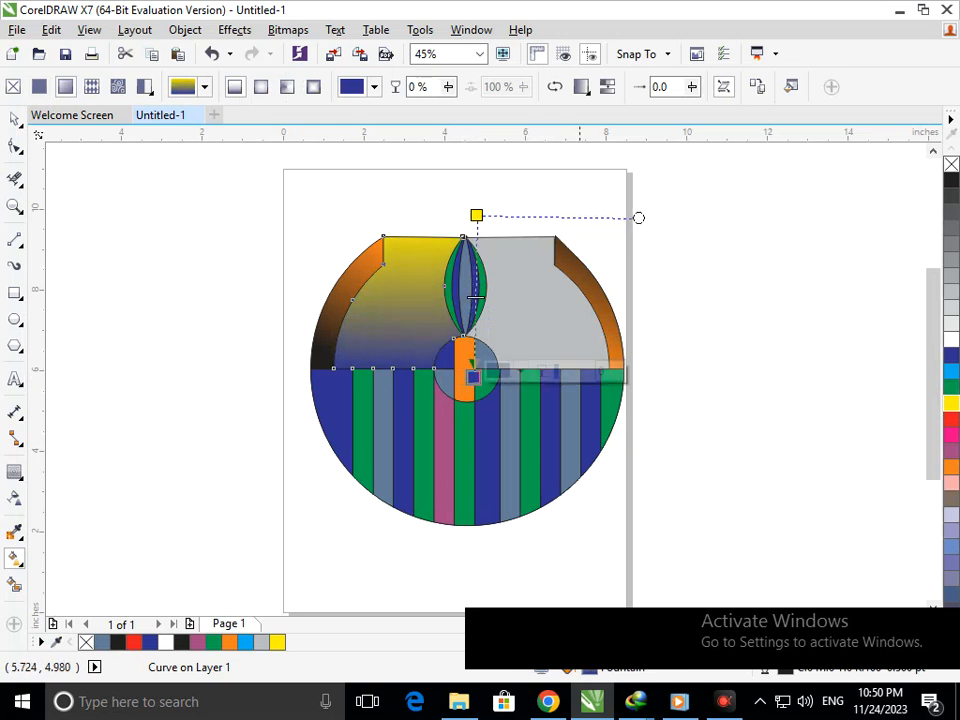
# - Try purple, green and blue as the fountain fill's end colour, settle on cyan and deselect the area
pyautogui.click(951, 451)
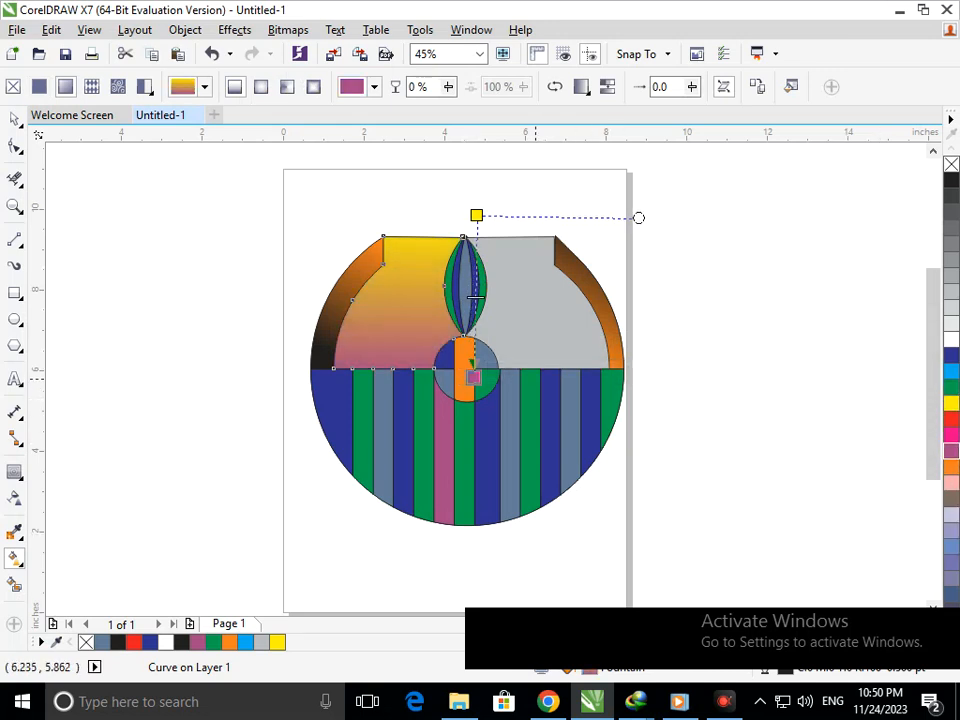
pyautogui.click(951, 387)
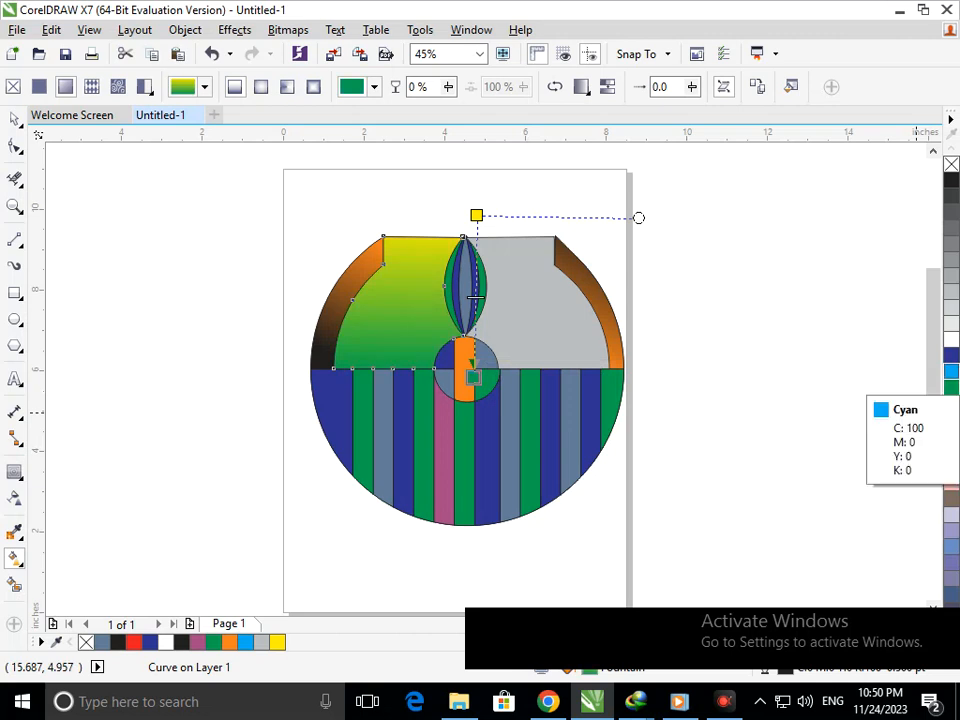
pyautogui.click(951, 355)
pyautogui.click(951, 371)
pyautogui.click(476, 215)
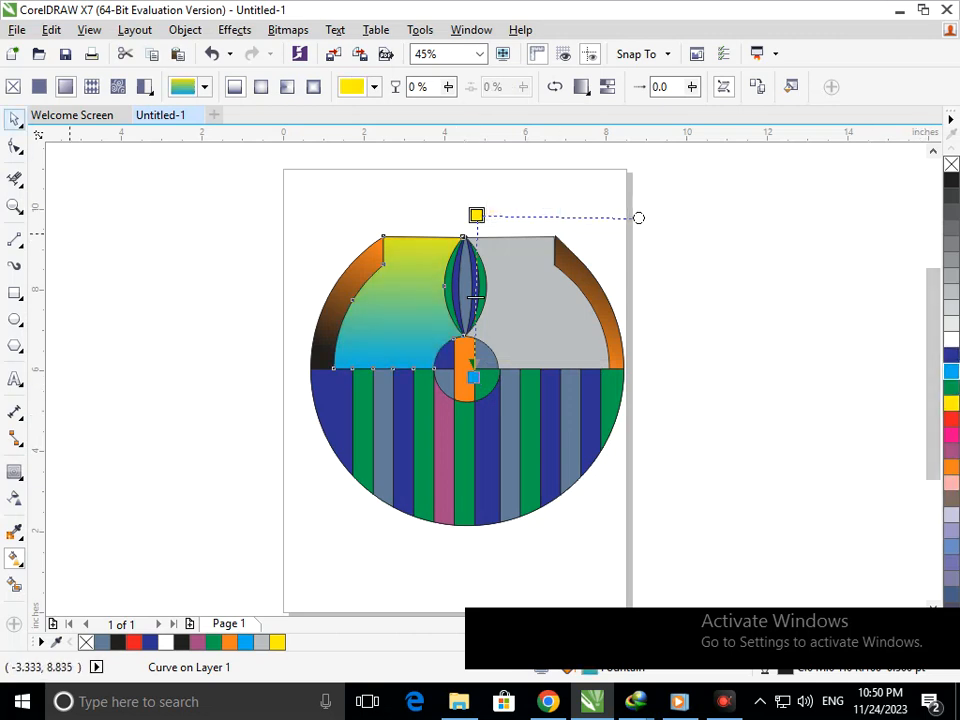
pyautogui.click(14, 119)
pyautogui.click(147, 350)
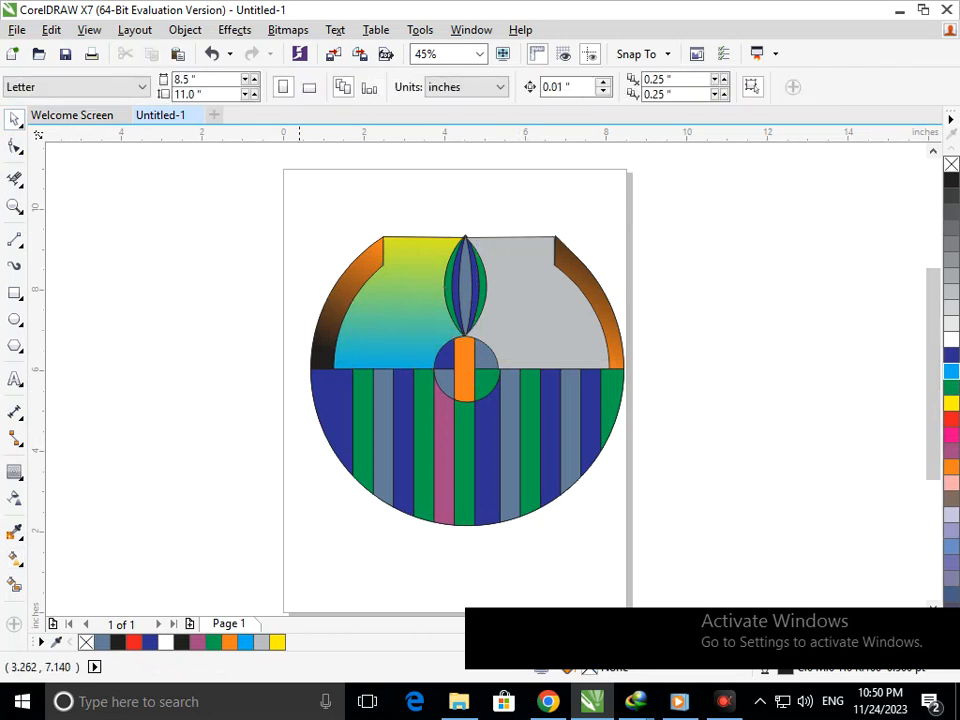
# - Copy the fill properties of the left yellow-to-cyan area to the right grey area and deselect it
pyautogui.click(50, 29)
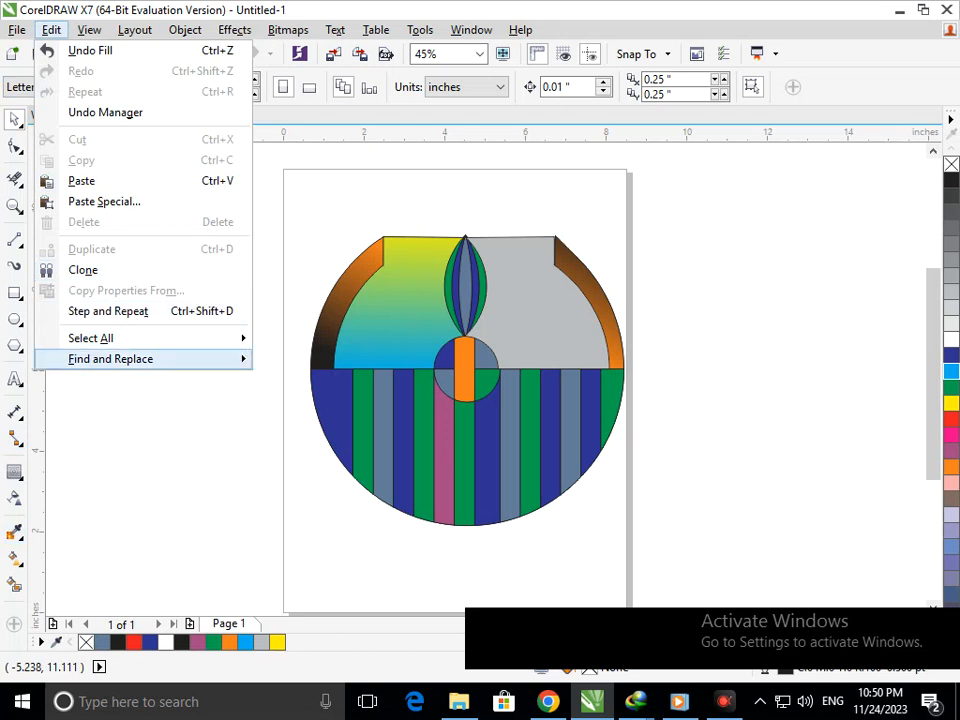
pyautogui.click(332, 349)
pyautogui.click(533, 327)
pyautogui.click(51, 29)
pyautogui.click(122, 287)
pyautogui.click(499, 384)
pyautogui.click(395, 332)
pyautogui.click(188, 345)
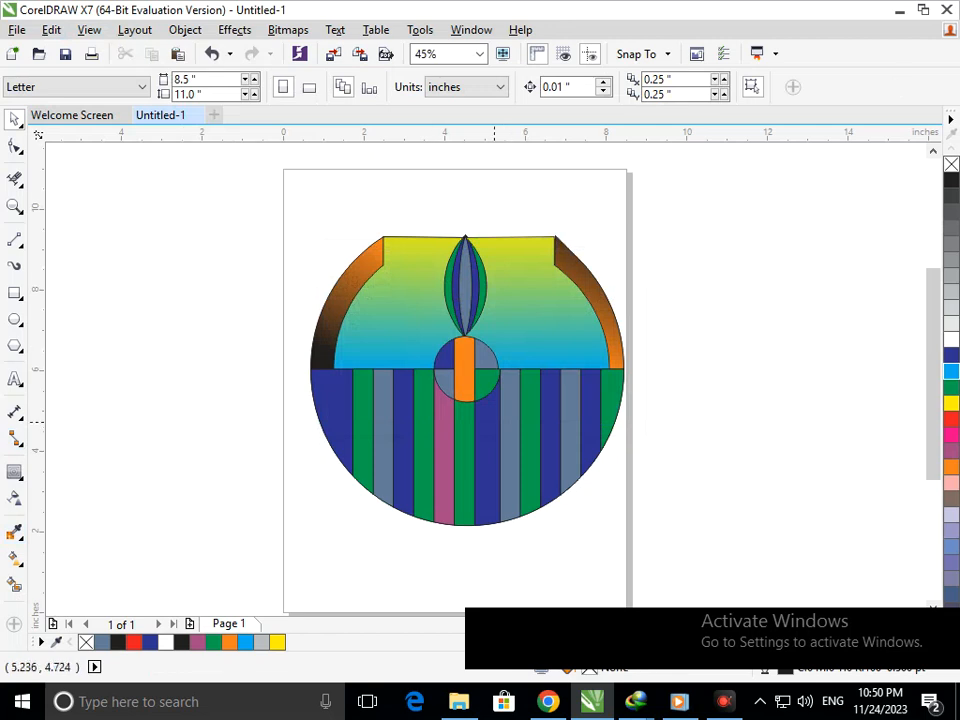
# - Fill the two blue stripes flanking the lens's grey central stripe with orange and deselect them
pyautogui.click(456, 292)
pyautogui.click(951, 467)
pyautogui.click(655, 433)
pyautogui.click(476, 297)
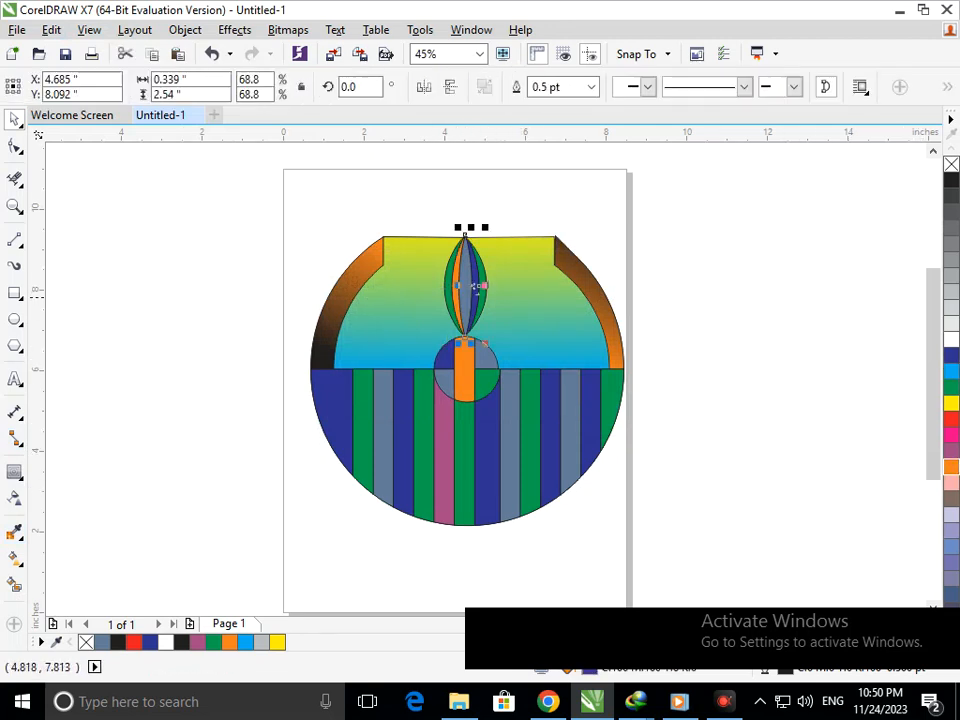
pyautogui.click(951, 467)
pyautogui.click(786, 583)
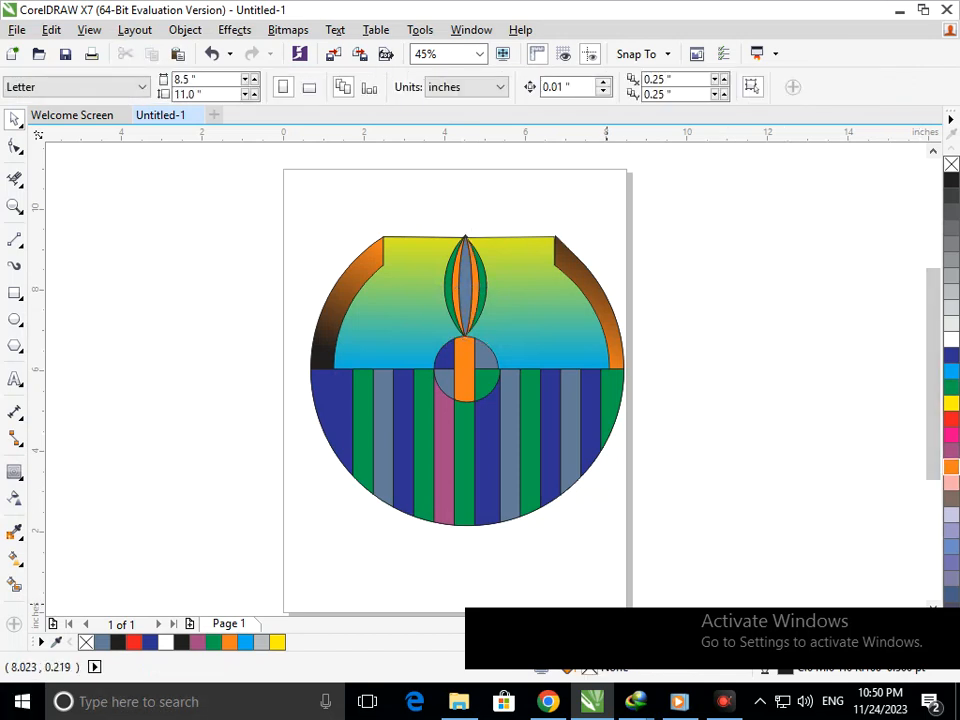
# - Add the artistic text GRAPHIC in 24 pt Arial, rotate it 60 degrees and place it on the left gradient area
pyautogui.scroll(-1, 447, 299)
pyautogui.scroll(-1, 490, 390)
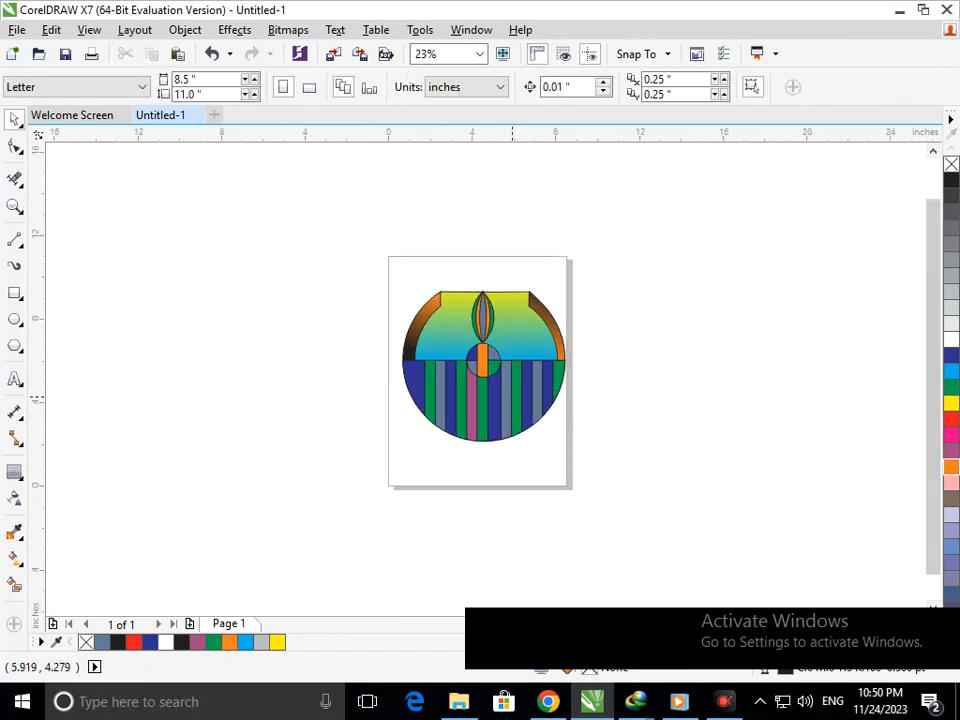
pyautogui.scroll(2, 480, 330)
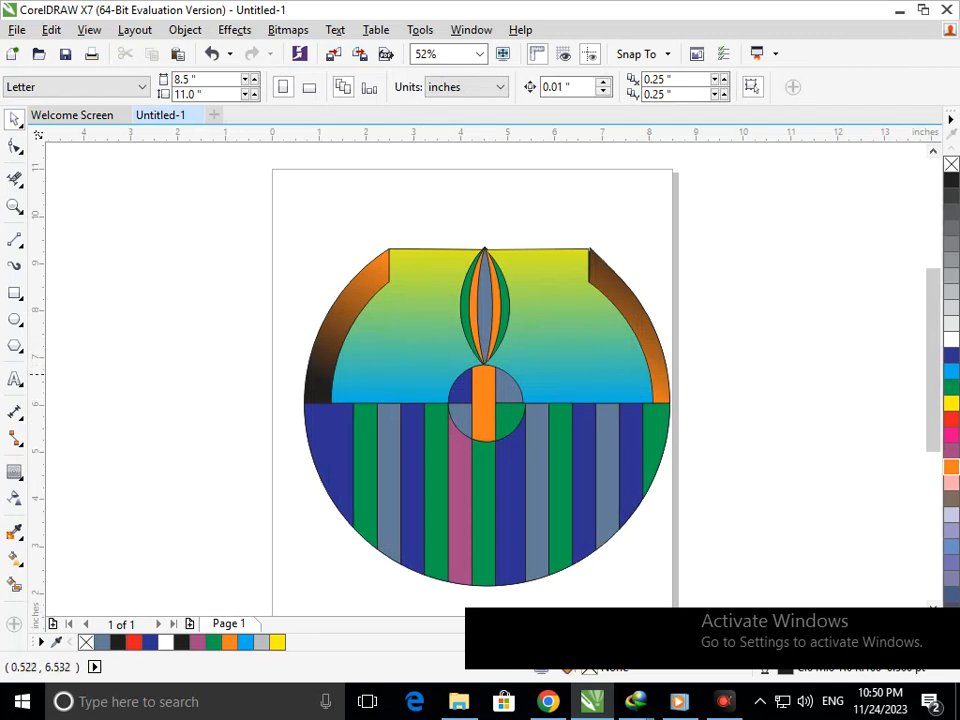
pyautogui.click(15, 379)
pyautogui.click(140, 276)
pyautogui.write('g')
pyautogui.press('BackSpace')
pyautogui.write('GRAPHIC')
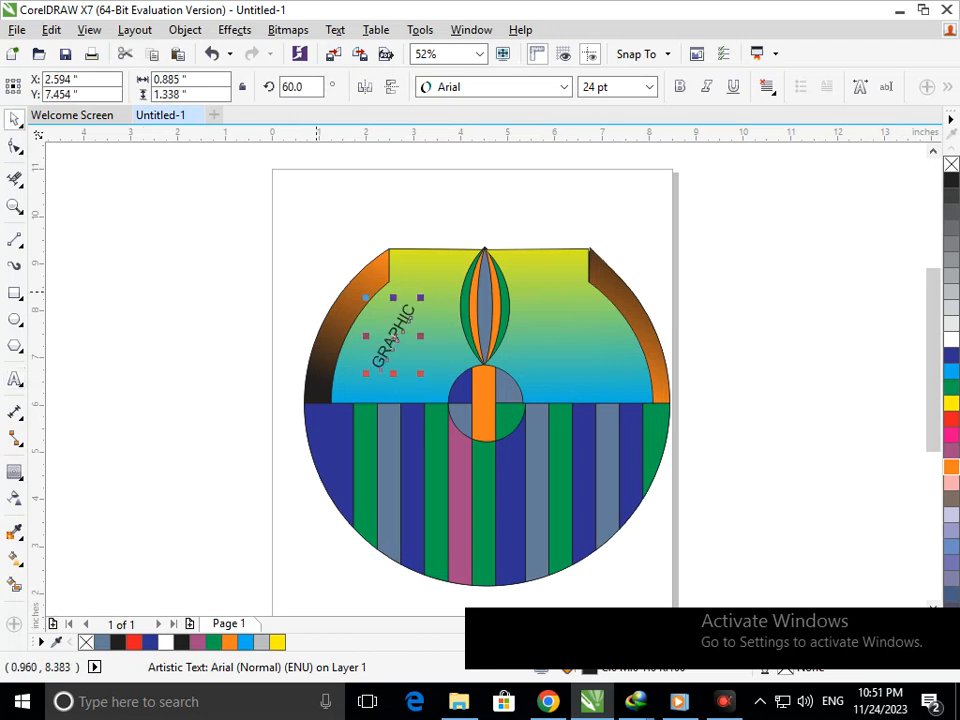
# - Enlarge the GRAPHIC text to about 47 pt and rotate it to about 67 degrees within the left gradient area
pyautogui.scroll(2, 436, 485)
pyautogui.moveTo(317, 397); pyautogui.dragTo(348, 387)
pyautogui.hotkey('ctrl', 'z')
pyautogui.click(326, 428)
pyautogui.moveTo(307, 203)
pyautogui.mouseDown()
pyautogui.moveTo(248, 318)
pyautogui.moveTo(268, 250)
pyautogui.moveTo(318, 197)
pyautogui.mouseUp()
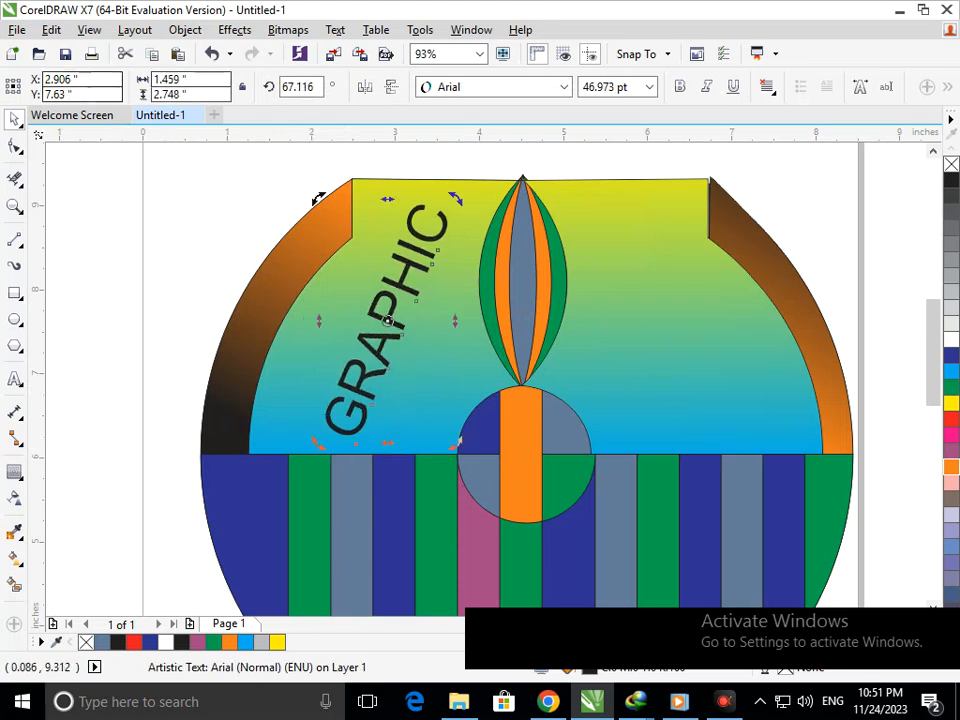
# - Apply an envelope to the GRAPHIC text, pull its right edge out towards the lens and move its bottom-left corner slightly inward
pyautogui.click(17, 475)
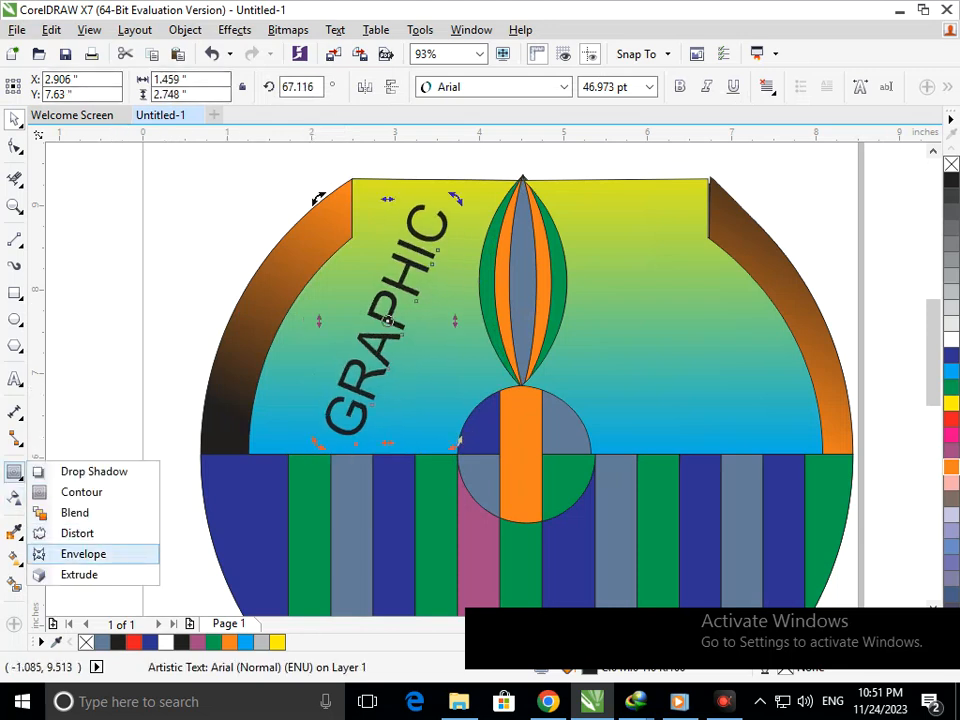
pyautogui.click(83, 553)
pyautogui.moveTo(448, 356); pyautogui.dragTo(484, 360)
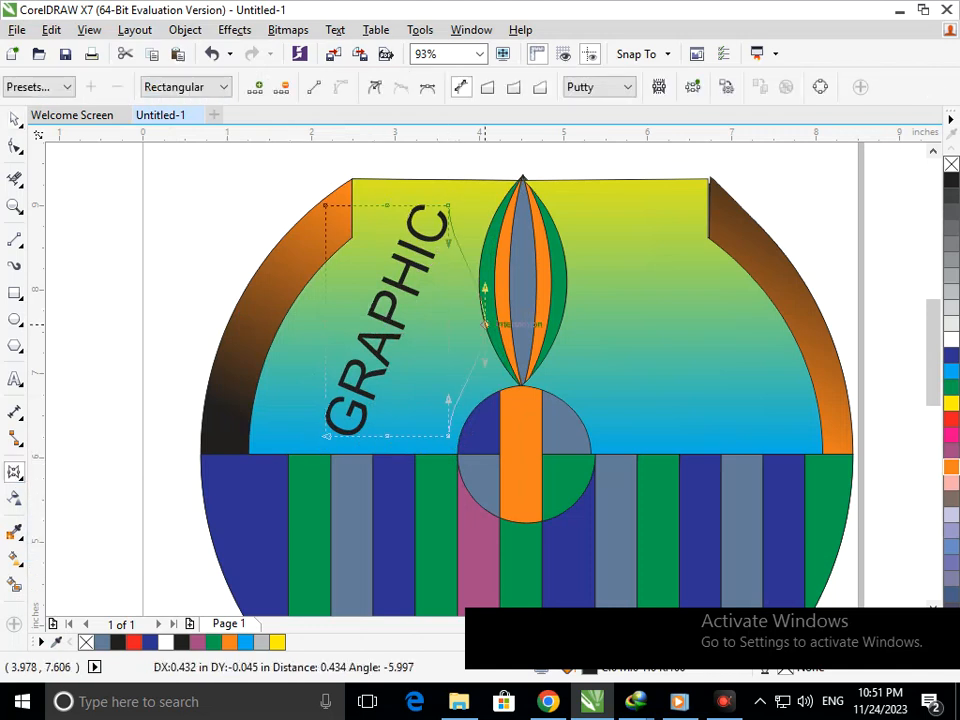
pyautogui.moveTo(446, 400); pyautogui.dragTo(391, 340)
pyautogui.moveTo(325, 437)
pyautogui.mouseDown()
pyautogui.moveTo(281, 435)
pyautogui.moveTo(333, 437)
pyautogui.mouseUp()
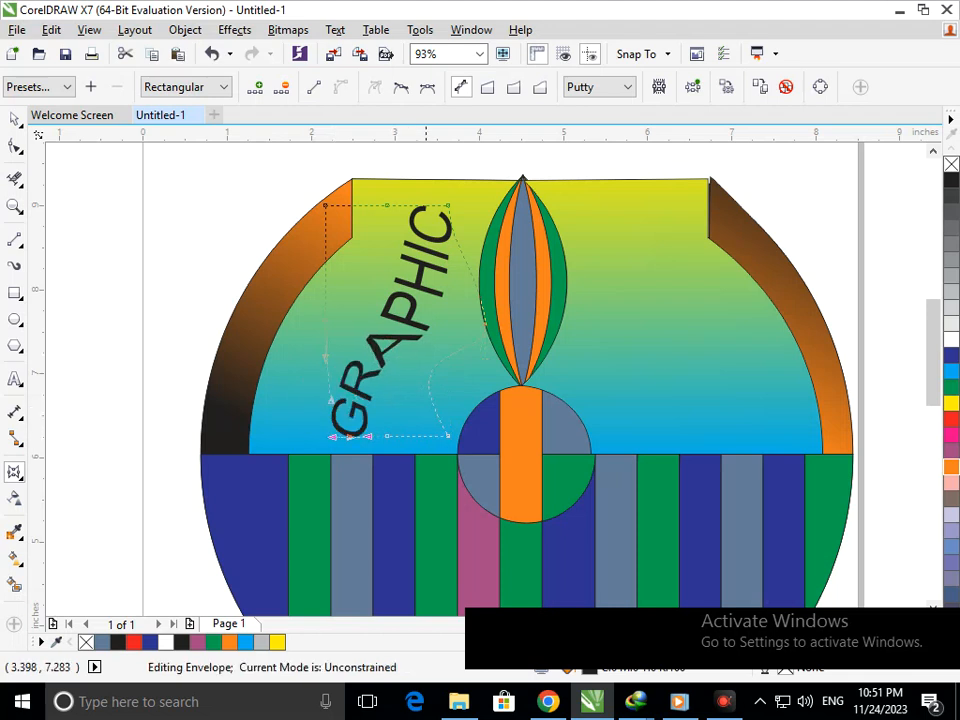
# - Smooth the right edge of the GRAPHIC envelope by adjusting the curves at its upper-right and lower-right corners
pyautogui.scroll(-2, 436, 337)
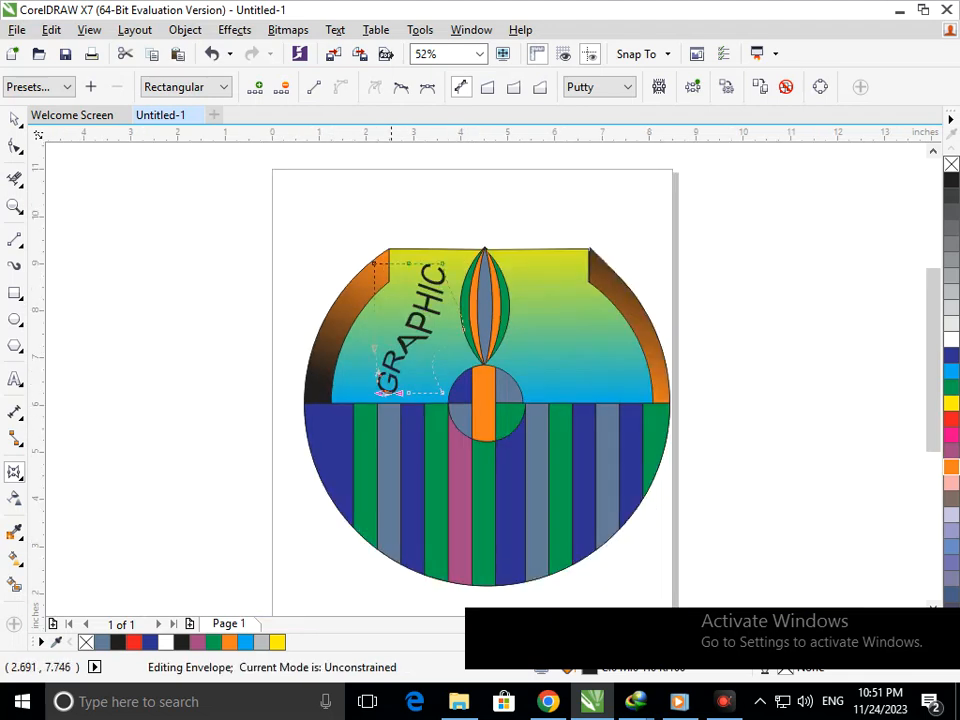
pyautogui.scroll(5, 405, 321)
pyautogui.click(564, 291)
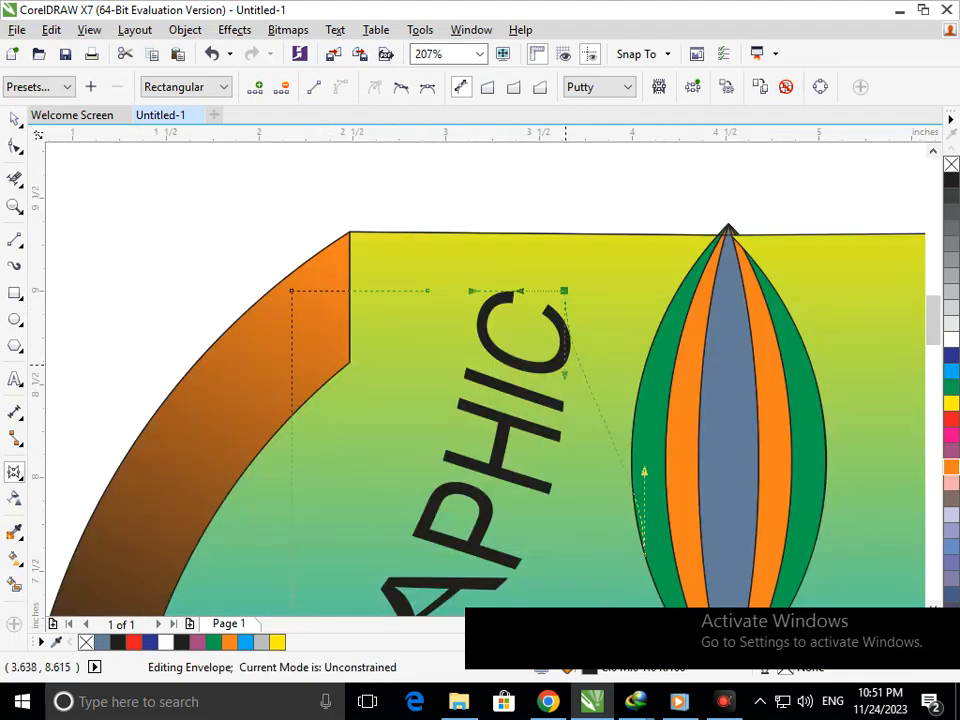
pyautogui.moveTo(564, 291); pyautogui.dragTo(608, 300)
pyautogui.scroll(-4, 591, 420)
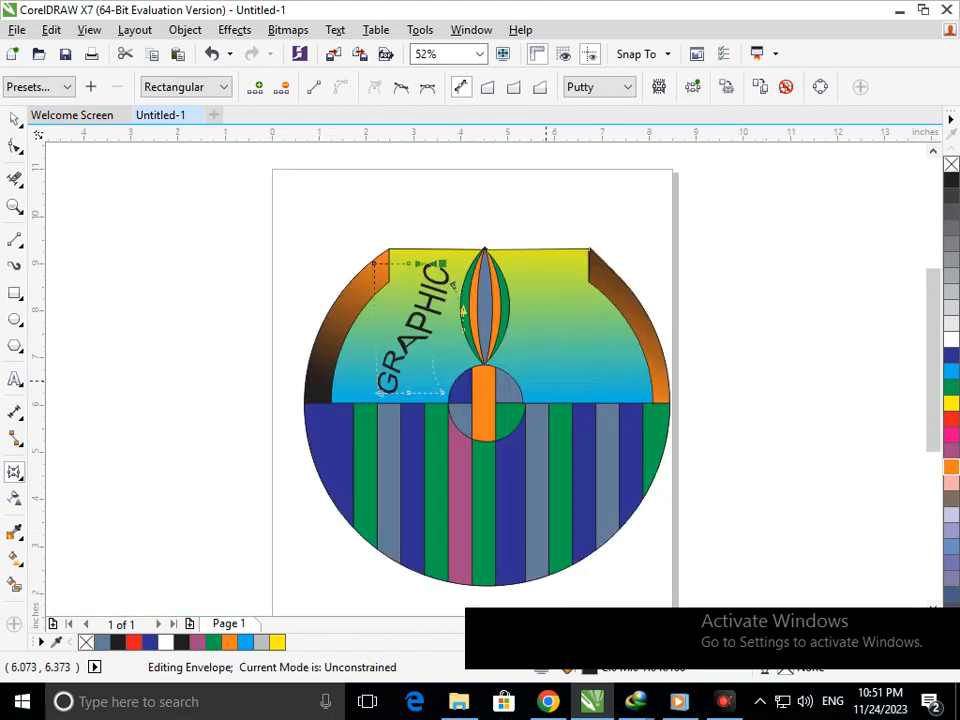
pyautogui.click(443, 393)
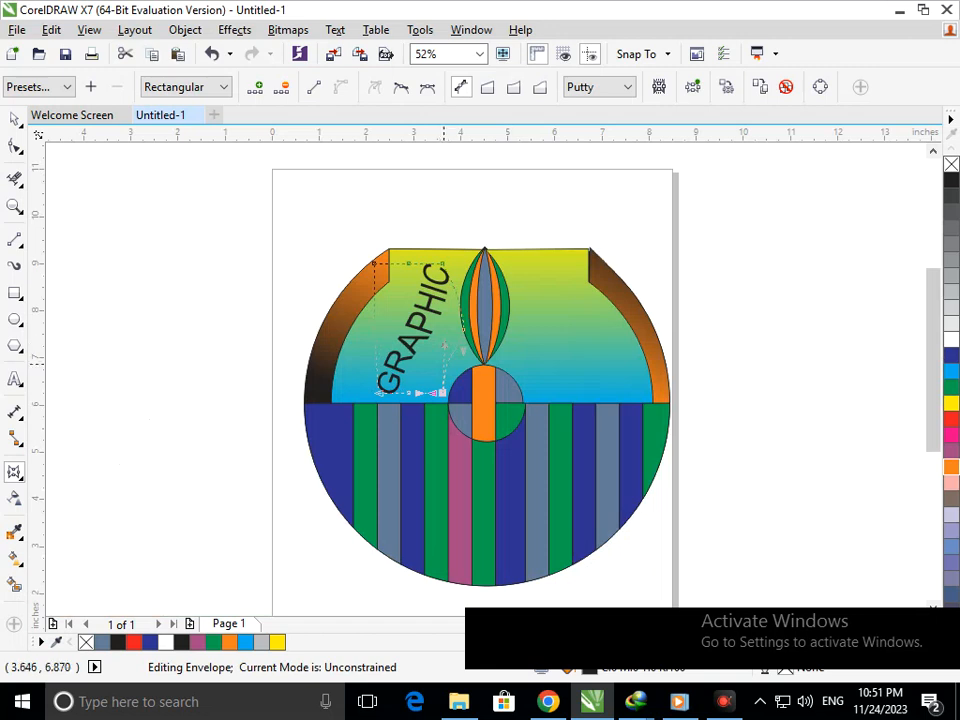
# - Try to curve the left edge of the GRAPHIC envelope and undo the change
pyautogui.click(381, 282)
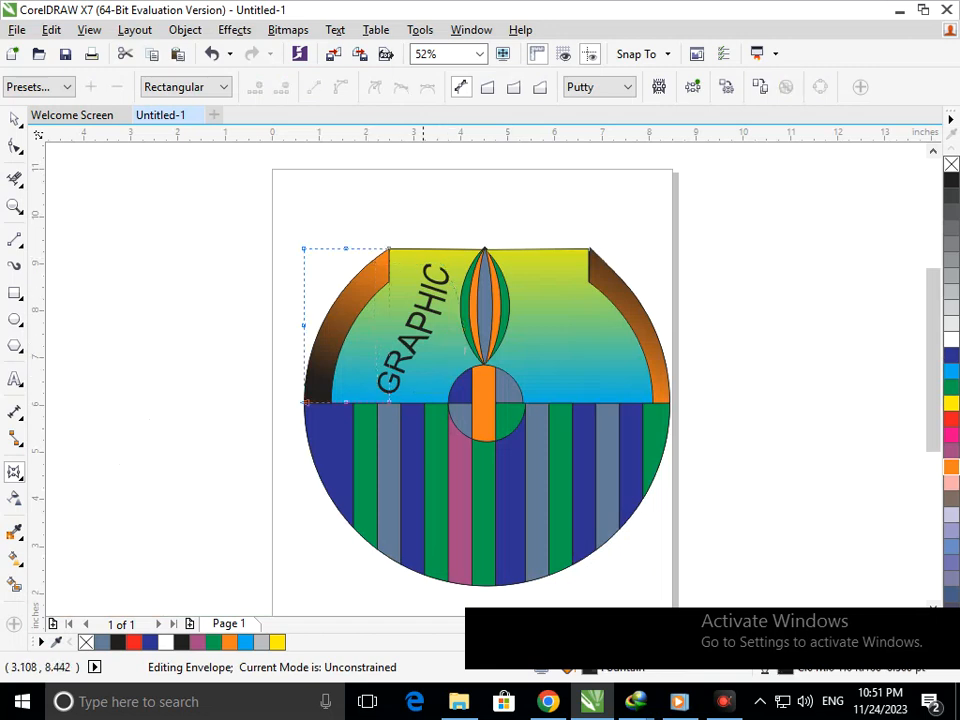
pyautogui.click(419, 306)
pyautogui.click(373, 263)
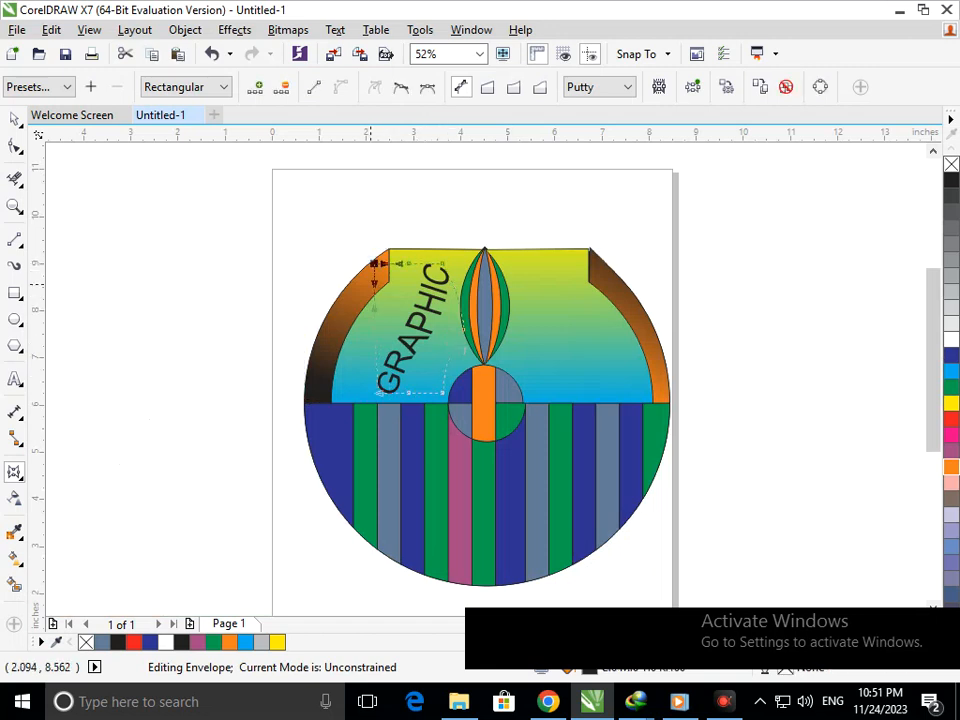
pyautogui.moveTo(377, 307); pyautogui.dragTo(418, 360)
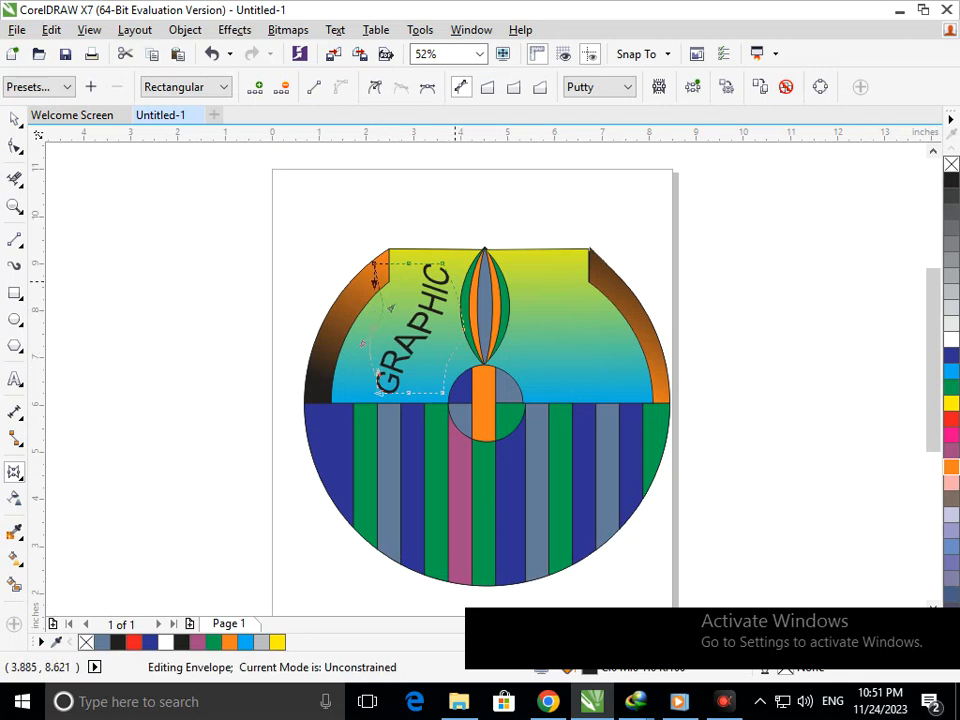
pyautogui.hotkey('ctrl', 'z')
# - Bow the upper part of the GRAPHIC envelope's right edge outward and its bottom edge downward
pyautogui.click(444, 264)
pyautogui.moveTo(464, 313); pyautogui.dragTo(484, 306)
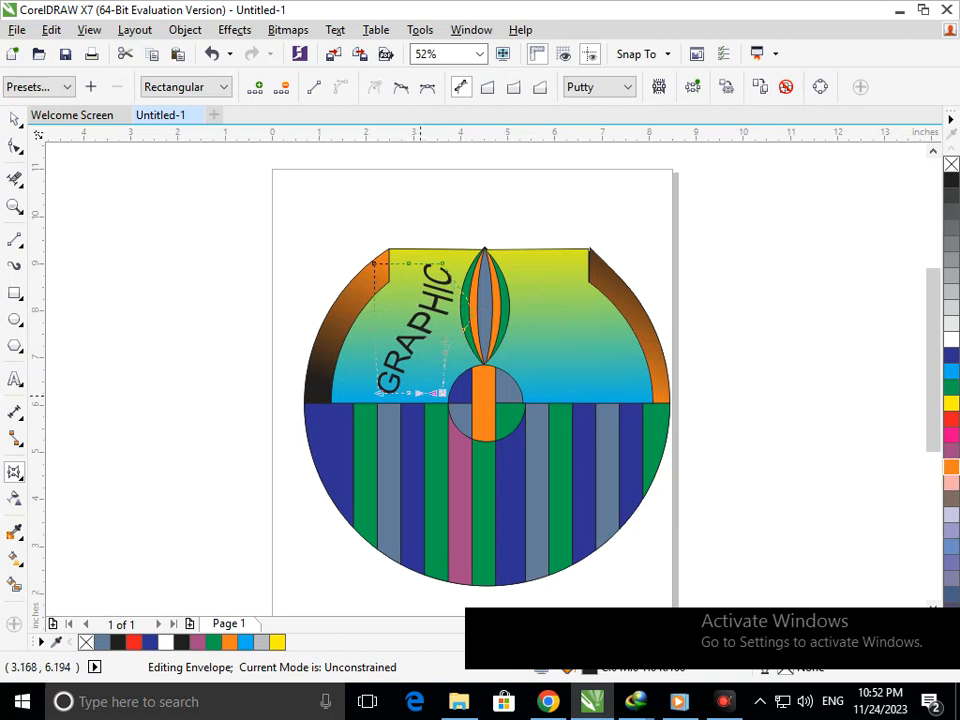
pyautogui.click(428, 426)
pyautogui.click(442, 392)
pyautogui.moveTo(424, 394); pyautogui.dragTo(424, 409)
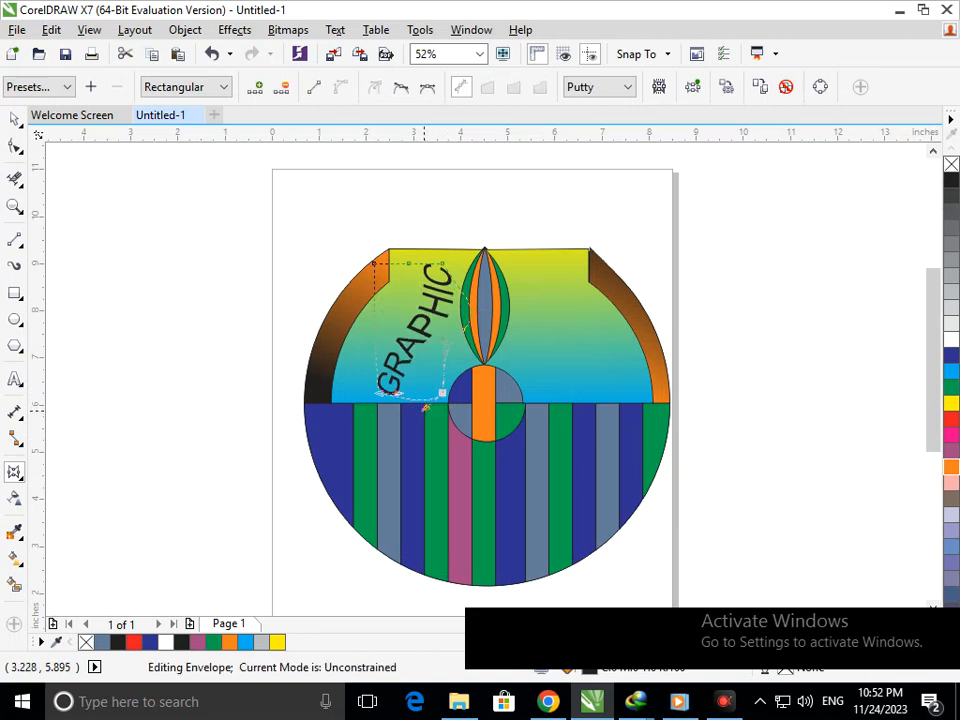
# - Refine the GRAPHIC envelope's right and bottom curves, move its upper-left corner slightly outward and finish editing the envelope
pyautogui.moveTo(448, 348); pyautogui.dragTo(439, 349)
pyautogui.click(442, 392)
pyautogui.moveTo(463, 329); pyautogui.dragTo(477, 283)
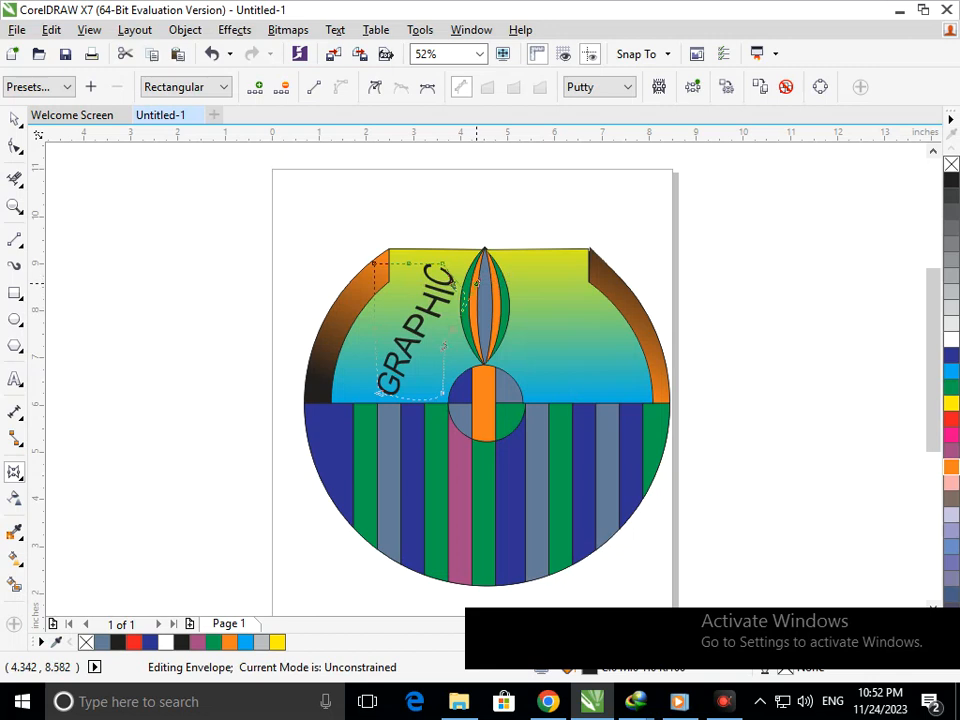
pyautogui.moveTo(374, 263); pyautogui.dragTo(365, 260)
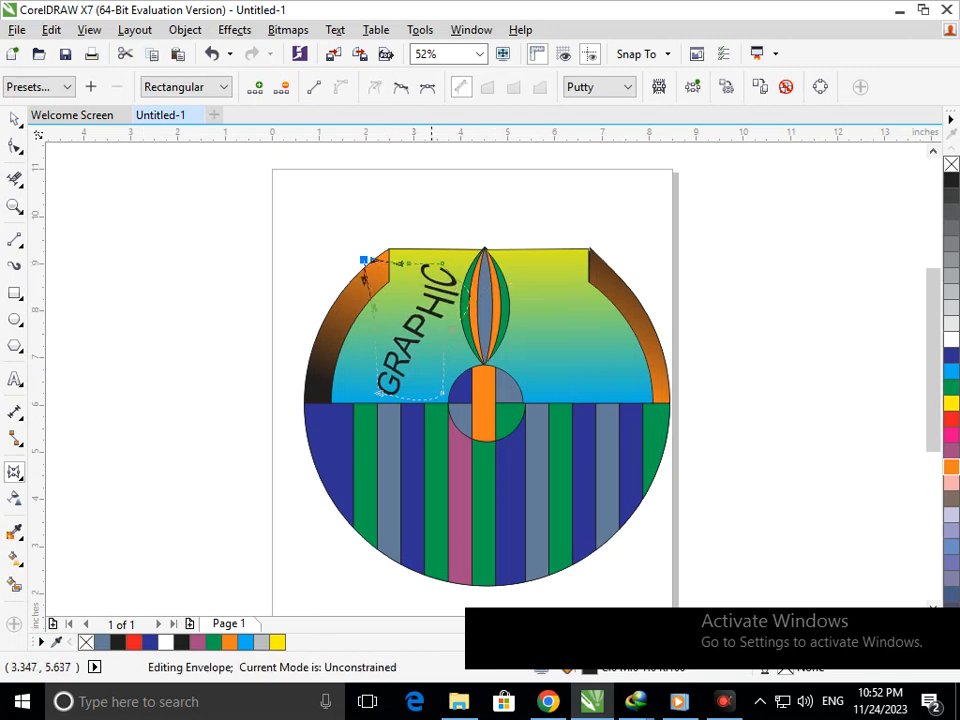
pyautogui.moveTo(423, 407); pyautogui.dragTo(459, 417)
pyautogui.moveTo(437, 351)
pyautogui.mouseDown()
pyautogui.moveTo(462, 363)
pyautogui.moveTo(434, 356)
pyautogui.mouseUp()
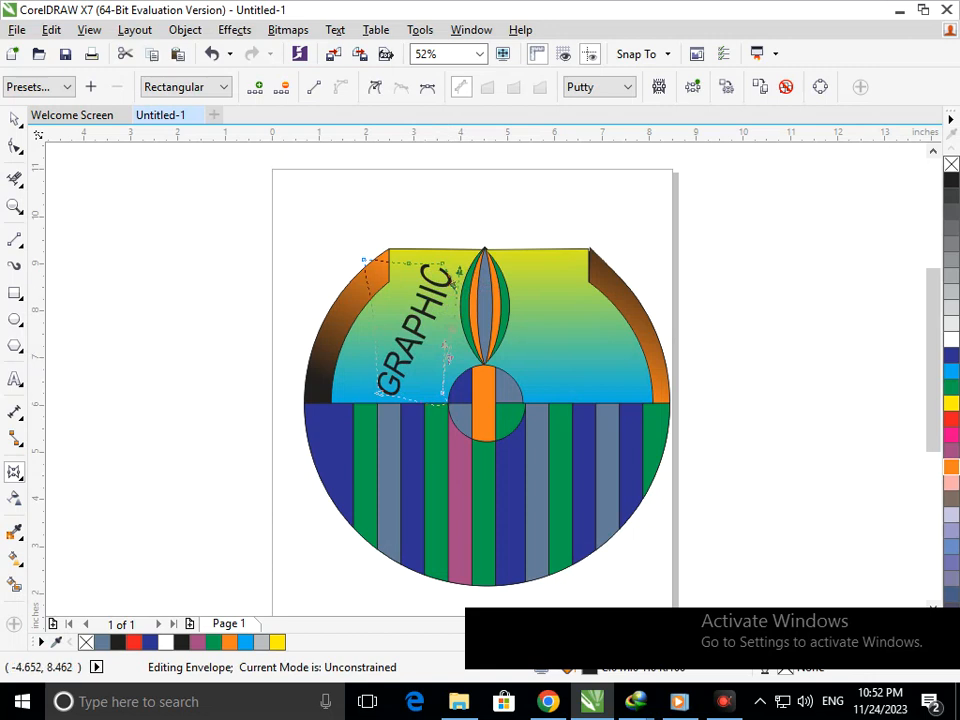
pyautogui.click(15, 118)
# - Place a copy of the enveloped GRAPHIC text on the right gradient area
pyautogui.press('F3')
pyautogui.press('F2')
pyautogui.moveTo(326, 259); pyautogui.dragTo(654, 493)
pyautogui.moveTo(396, 317); pyautogui.dragTo(398, 310)
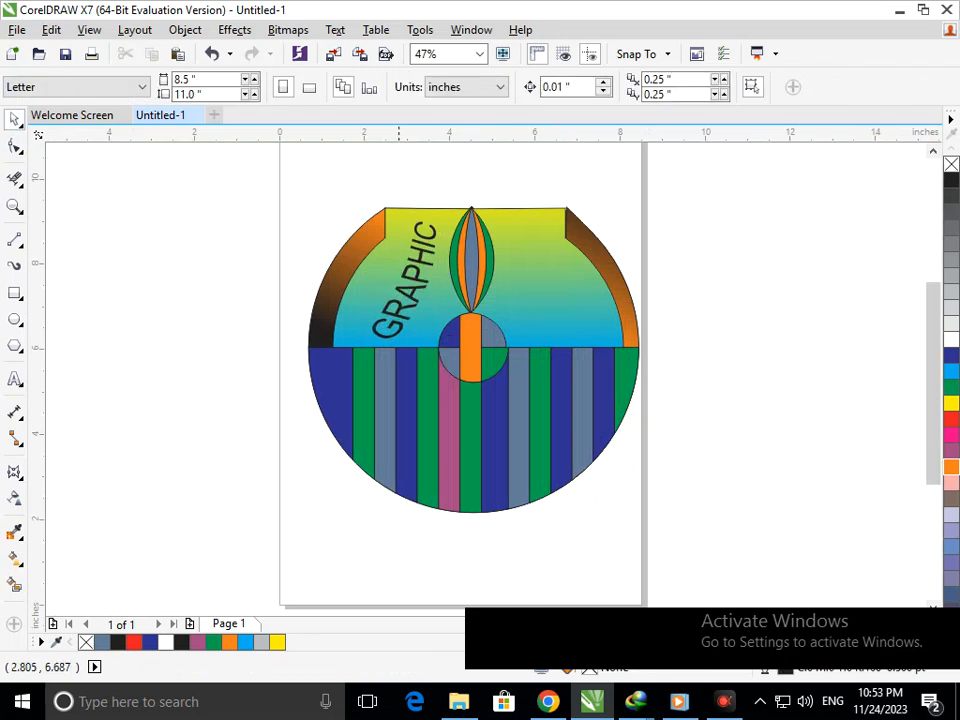
pyautogui.click(400, 308)
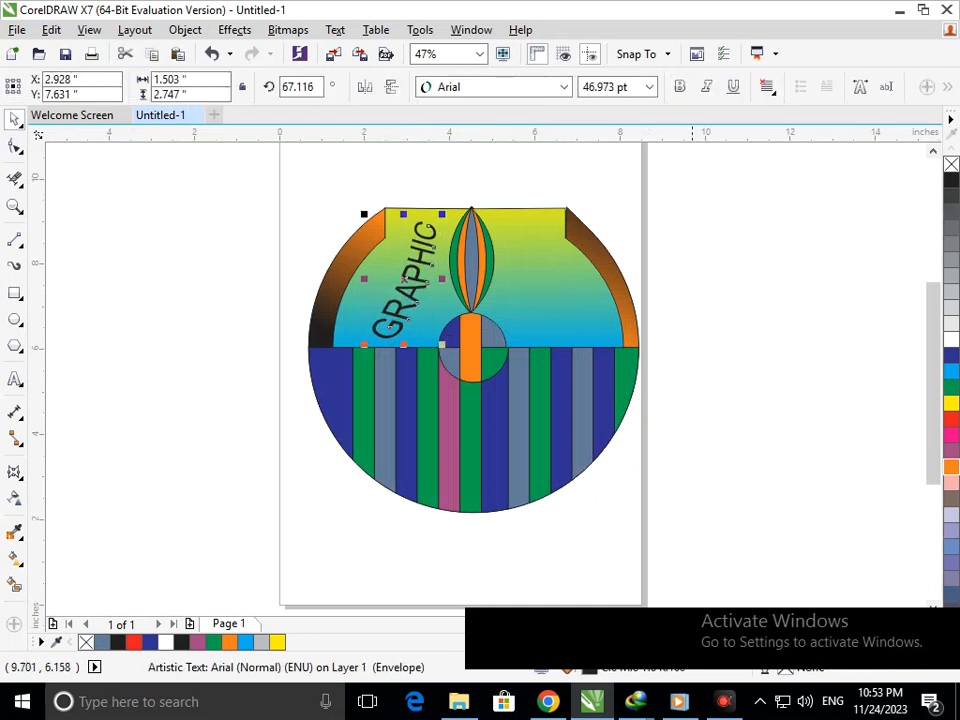
pyautogui.moveTo(379, 289); pyautogui.dragTo(548, 312)
pyautogui.rightClick(548, 312)
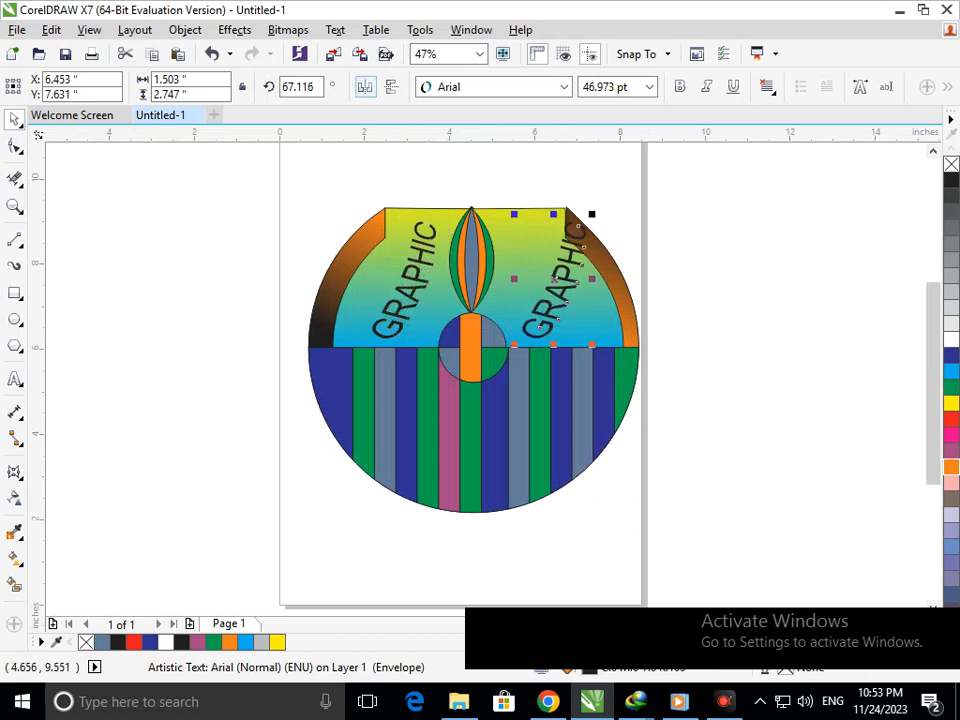
# - Flip the right GRAPHIC copy vertically, trying horizontal mirroring as well, and shift it slightly down
pyautogui.click(365, 87)
pyautogui.click(391, 87)
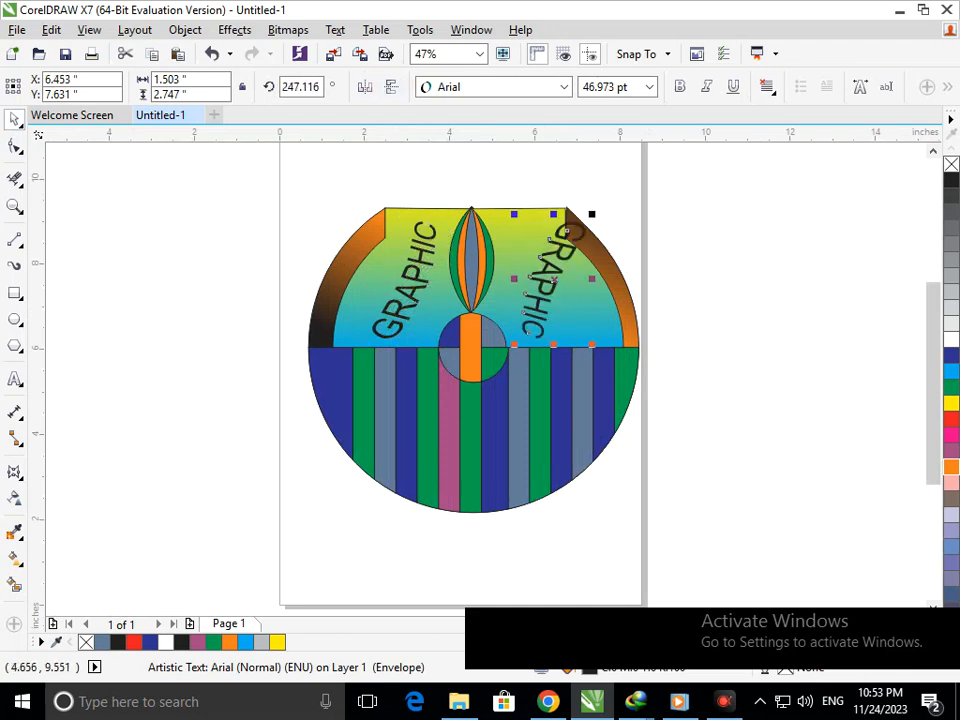
pyautogui.click(365, 87)
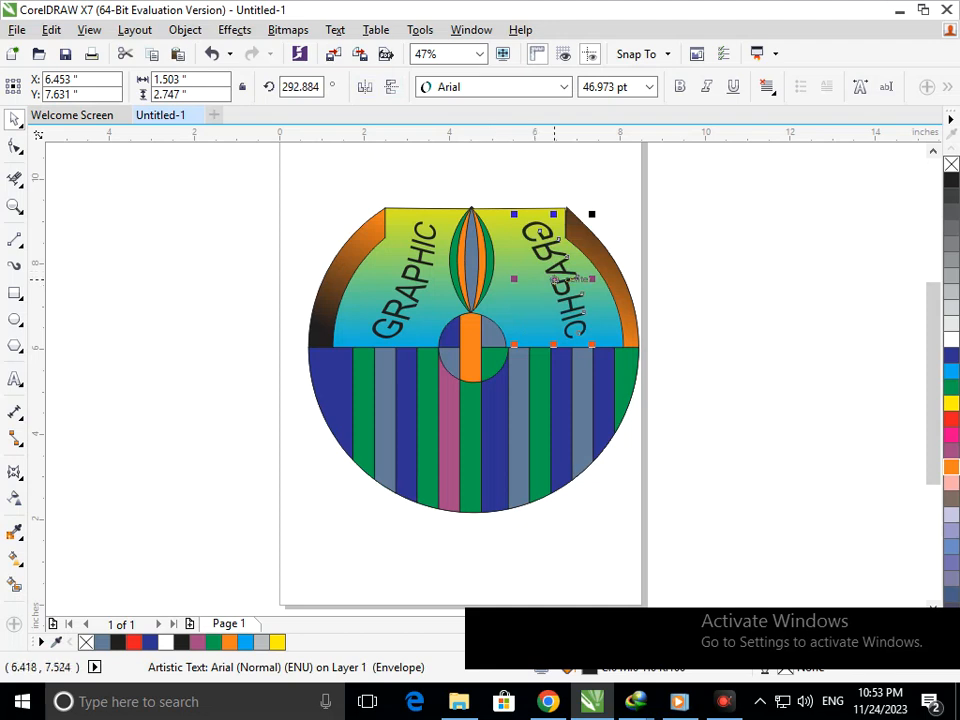
pyautogui.moveTo(554, 280); pyautogui.dragTo(552, 290)
# - Open the envelope of the mirrored GRAPHIC copy for editing and return to object selection
pyautogui.doubleClick(559, 294)
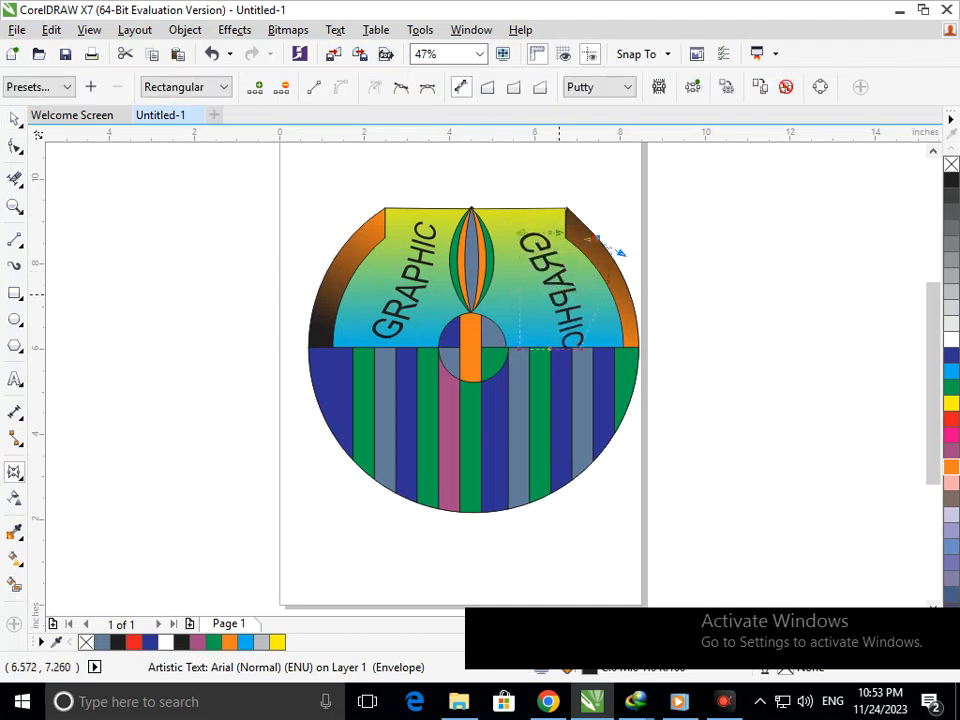
pyautogui.click(14, 119)
pyautogui.press('Escape')
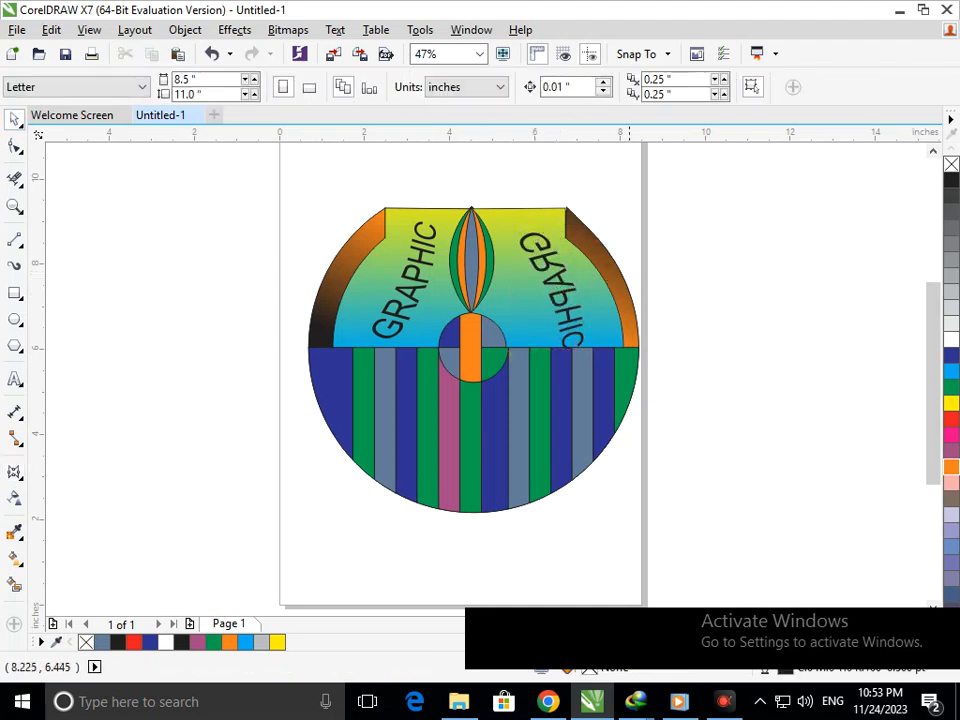
pyautogui.doubleClick(571, 321)
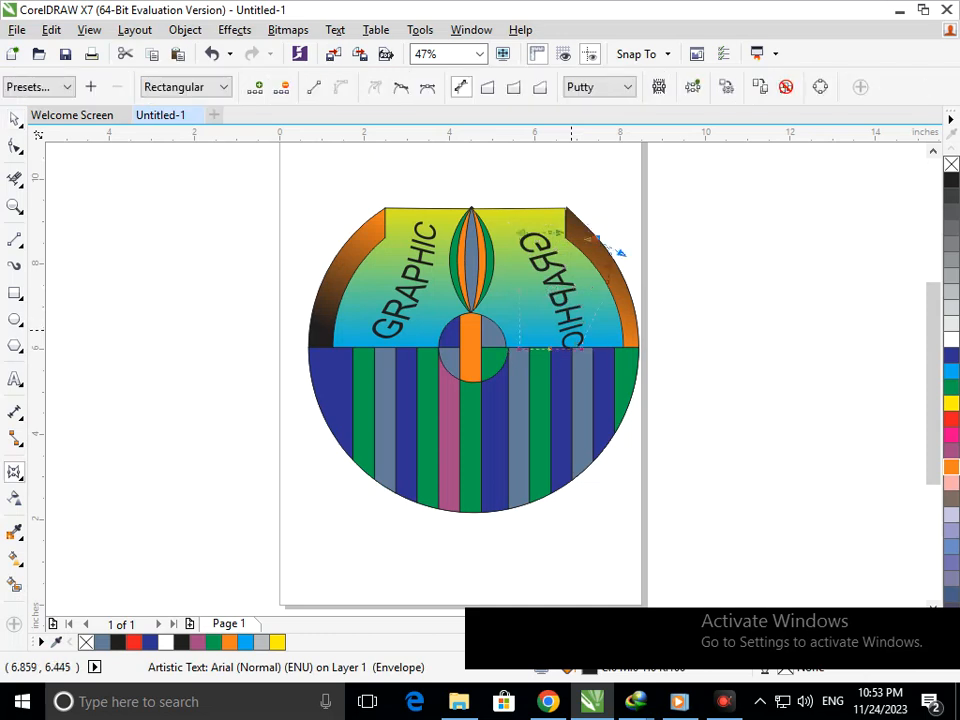
pyautogui.moveTo(572, 330); pyautogui.dragTo(568, 326)
pyautogui.click(14, 119)
# - Undo the mistaken deletion of the right gradient area and delete the mirrored GRAPHIC copy instead
pyautogui.click(557, 286)
pyautogui.press('Delete')
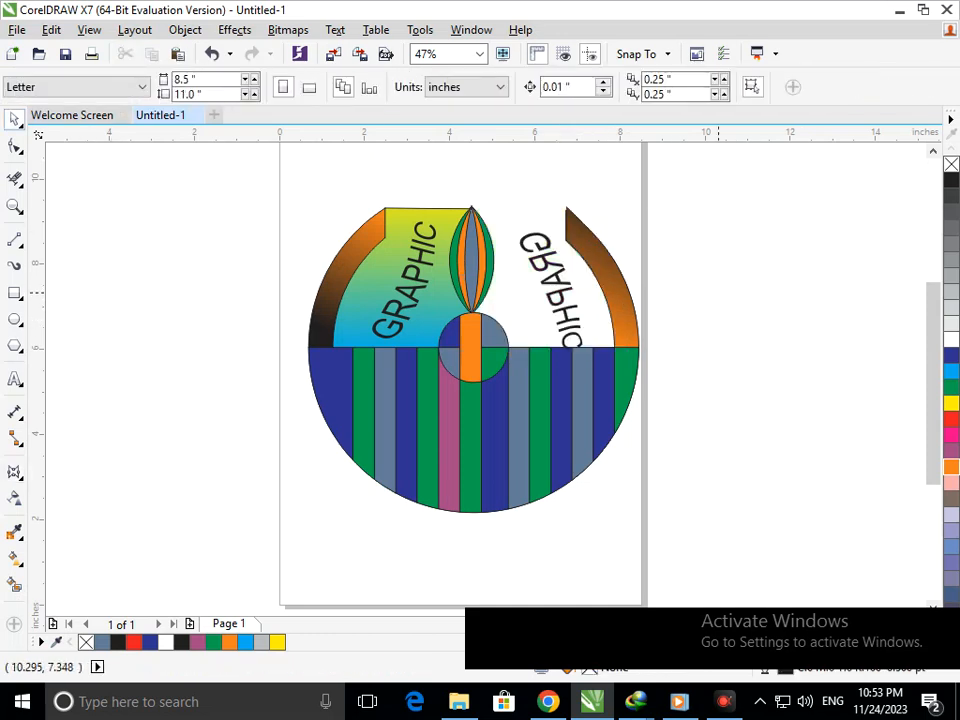
pyautogui.hotkey('ctrl', 'z')
pyautogui.press('Escape')
pyautogui.click(561, 281)
pyautogui.press('Delete')
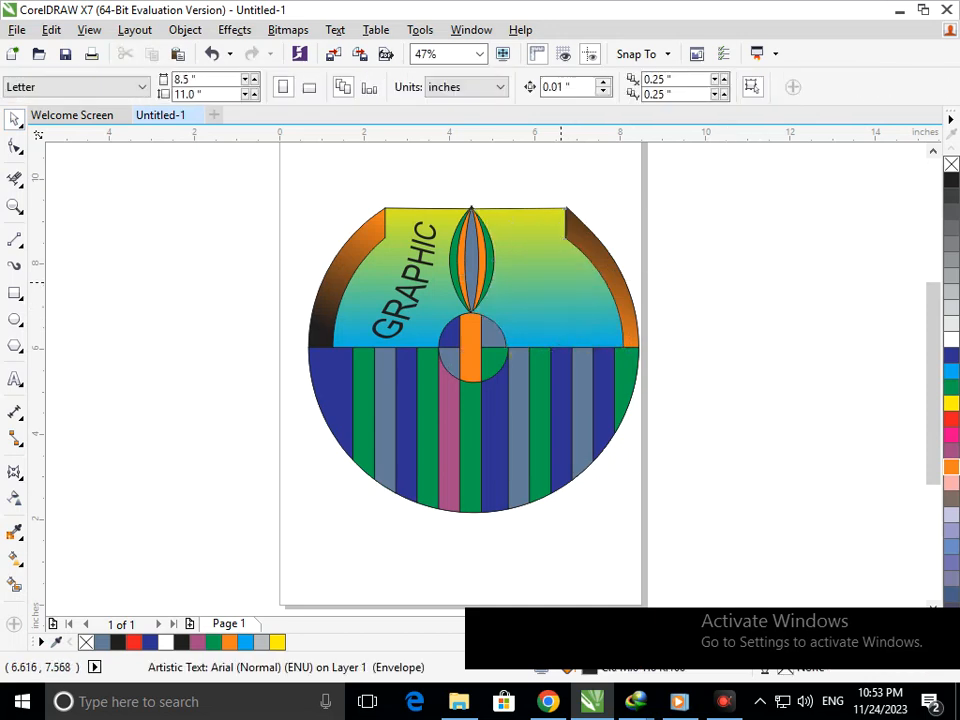
# - Add the artistic text DESIGNING in 24 pt Arial on the empty space beside the page
pyautogui.click(14, 379)
pyautogui.click(99, 347)
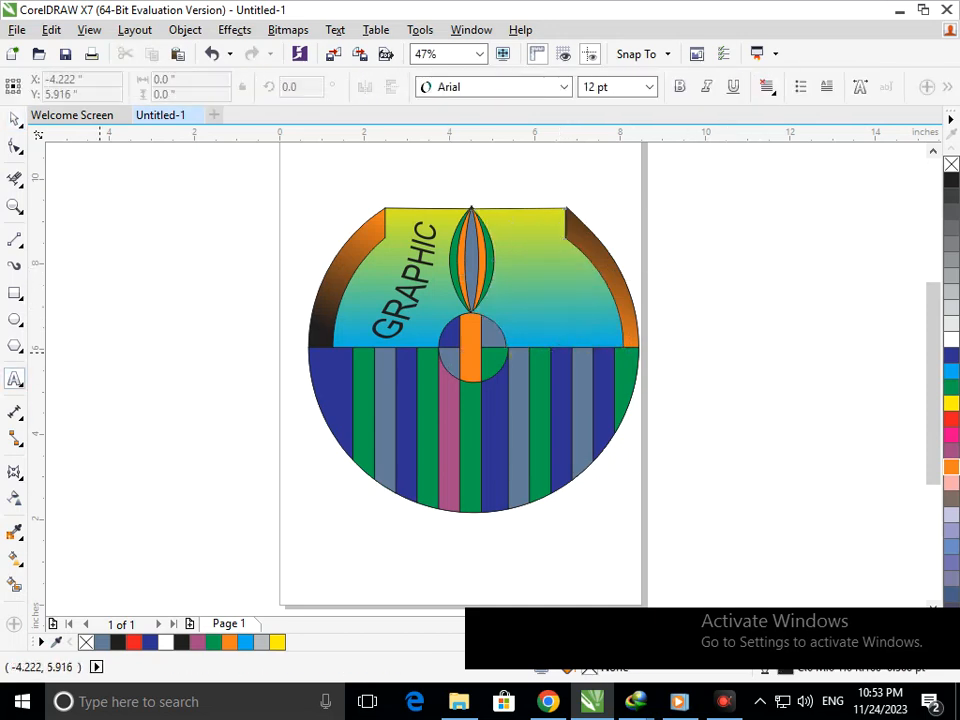
pyautogui.write('DESIGNING')
pyautogui.press('Escape')
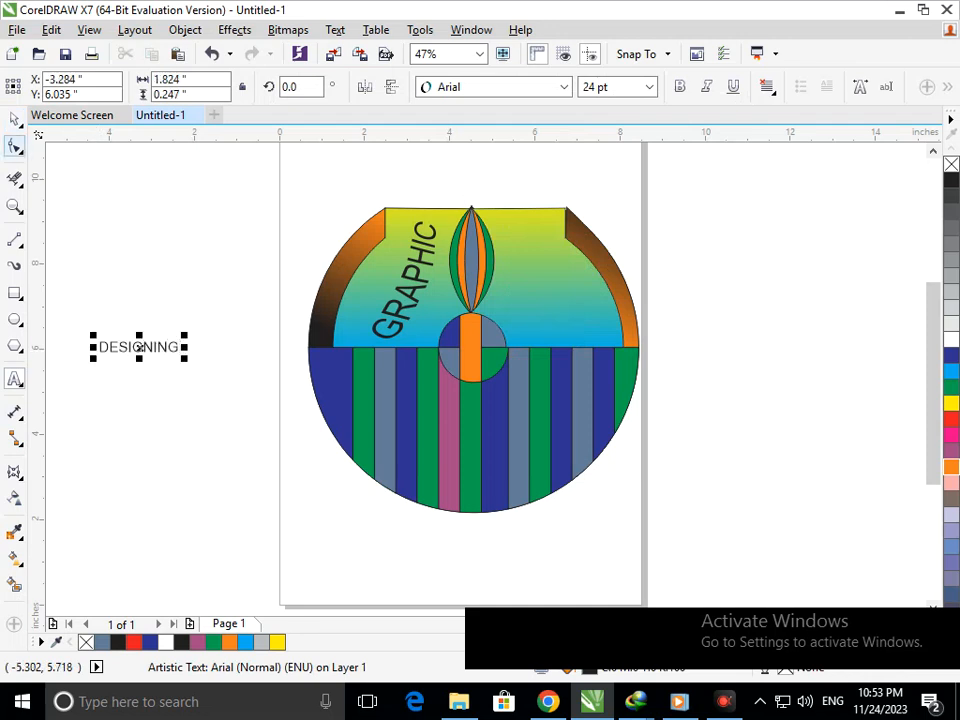
# - Rotate the DESIGNING text to 75 degrees and deselect it
pyautogui.click(14, 119)
pyautogui.click(120, 349)
pyautogui.moveTo(93, 359); pyautogui.dragTo(134, 442)
pyautogui.click(158, 488)
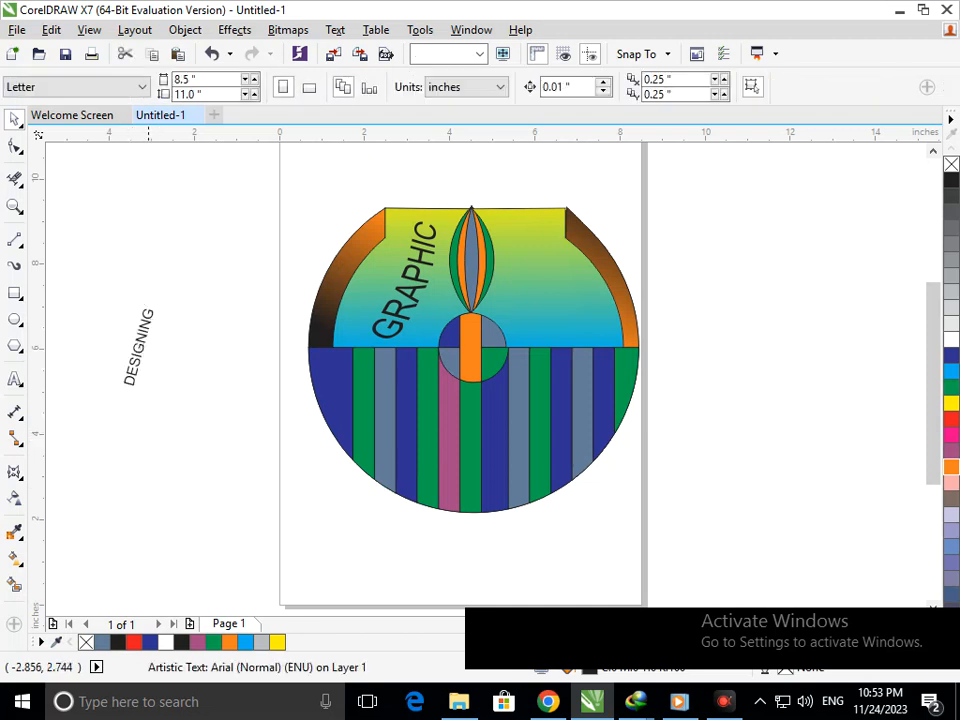
# - Rotate the DESIGNING text beside the page to 285 degrees so that it reads downward
pyautogui.click(133, 381)
pyautogui.click(133, 381)
pyautogui.moveTo(111, 398); pyautogui.dragTo(122, 388)
pyautogui.click(127, 385)
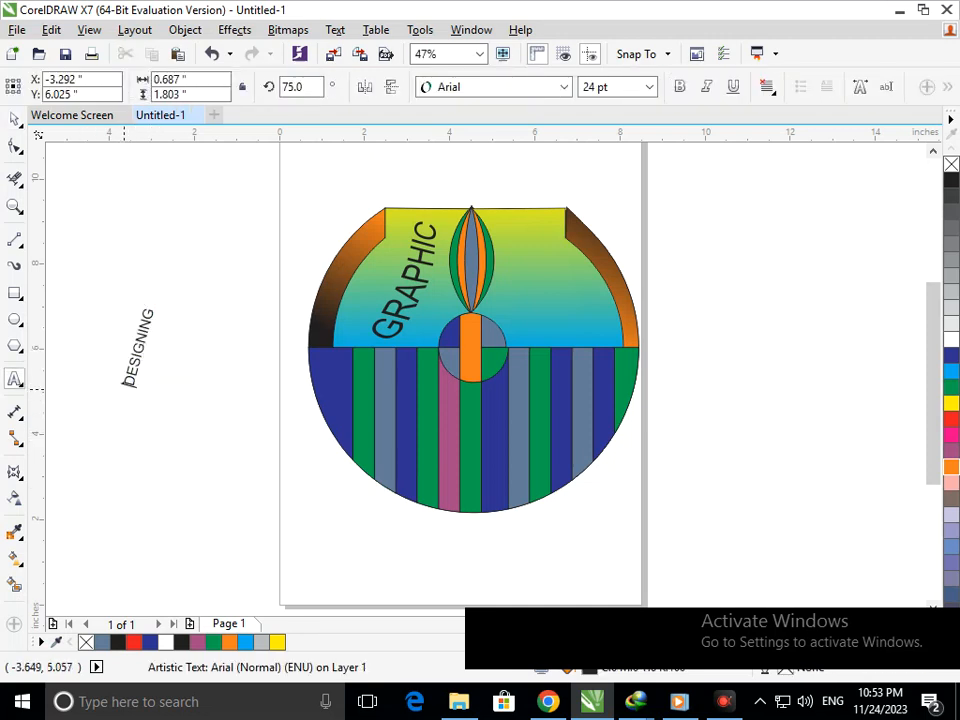
pyautogui.click(131, 377)
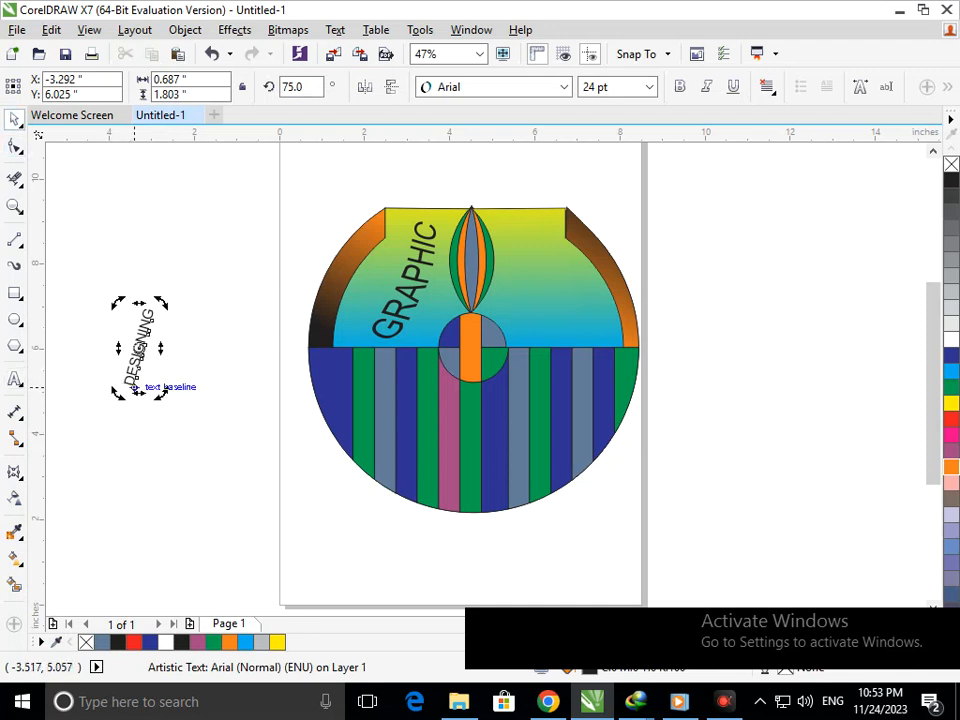
pyautogui.moveTo(119, 393); pyautogui.dragTo(120, 229)
pyautogui.click(121, 230)
# - Move the DESIGNING text onto the right gradient area and enlarge it to about 35.6 pt
pyautogui.moveTo(146, 372); pyautogui.dragTo(550, 301)
pyautogui.scroll(3, 550, 252)
pyautogui.moveTo(569, 433); pyautogui.dragTo(604, 480)
pyautogui.scroll(-3, 527, 331)
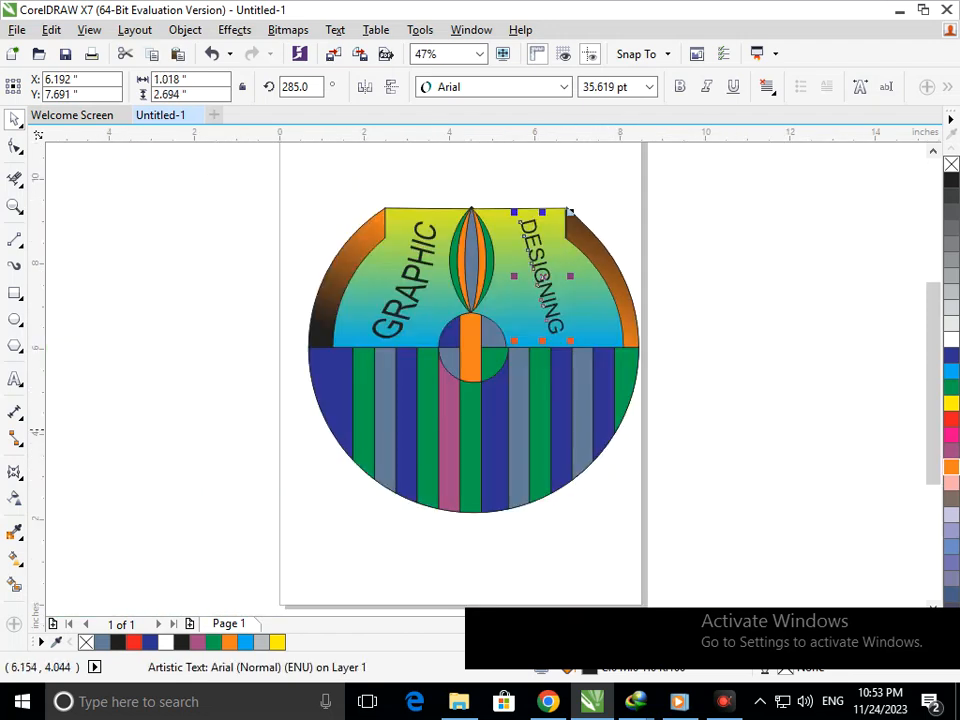
pyautogui.click(751, 432)
pyautogui.click(554, 302)
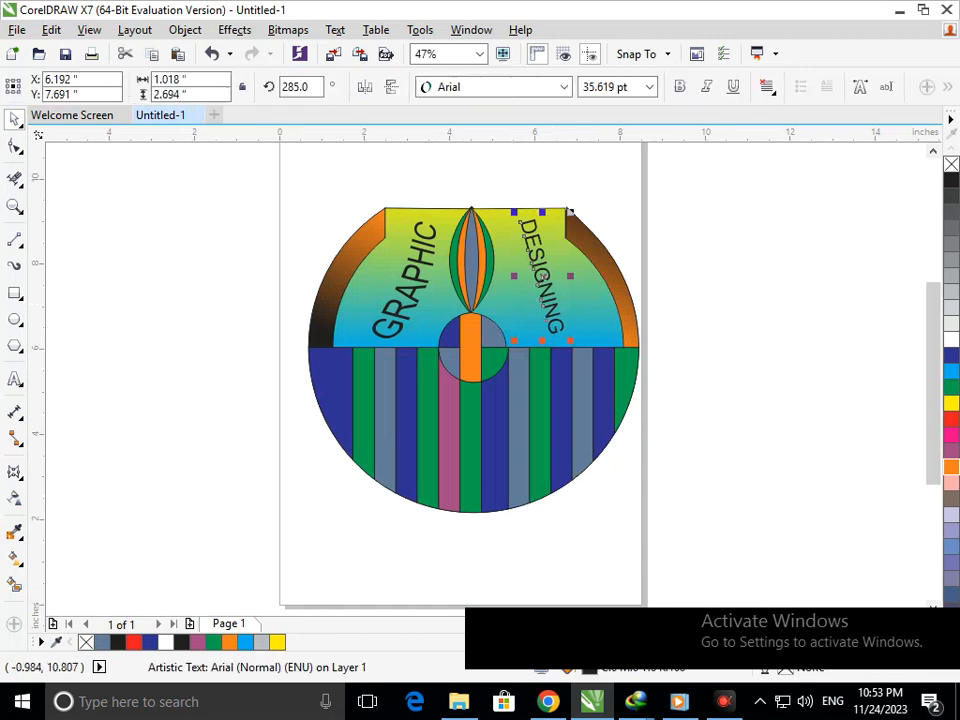
# - Open the DESIGNING text's envelope for editing, undo the outward bulge on its right side, and delete the bottom middle node
pyautogui.click(51, 29)
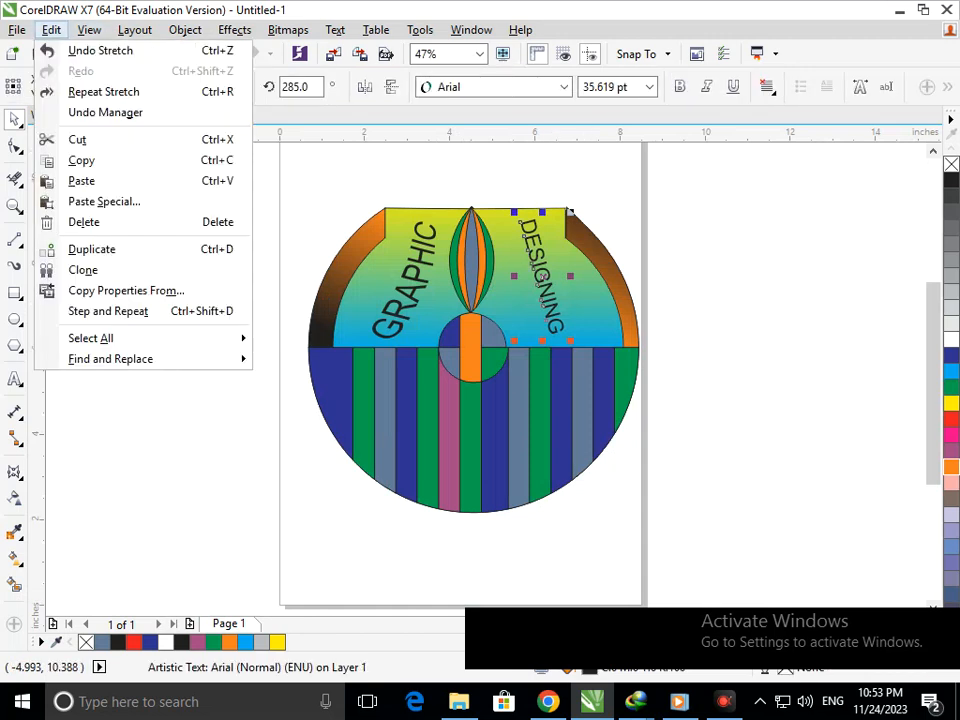
pyautogui.click(15, 471)
pyautogui.click(62, 553)
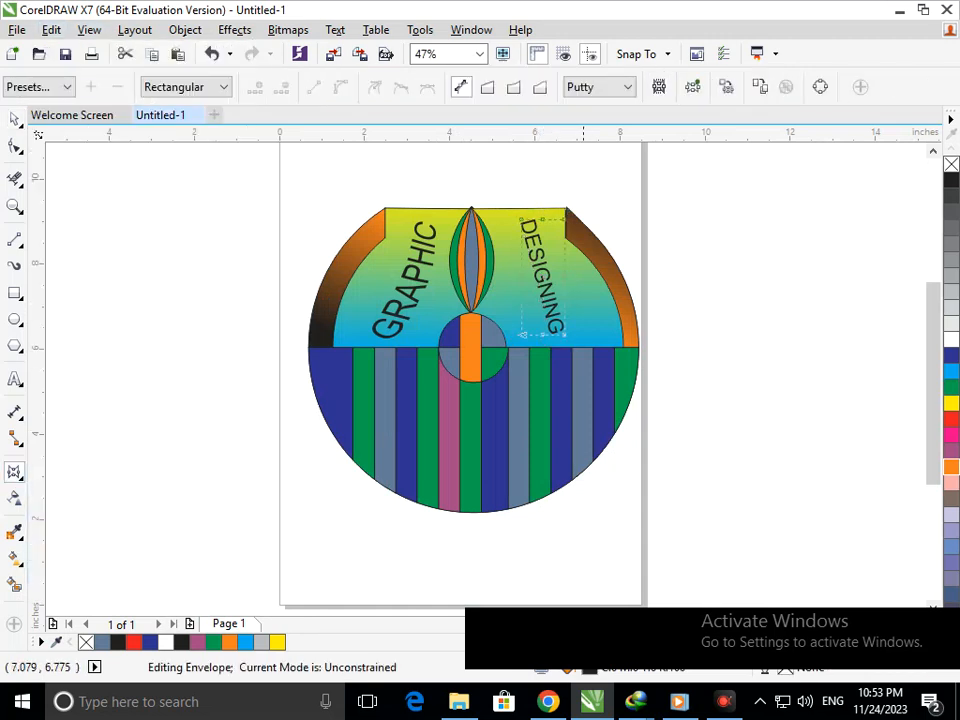
pyautogui.moveTo(560, 275); pyautogui.dragTo(585, 276)
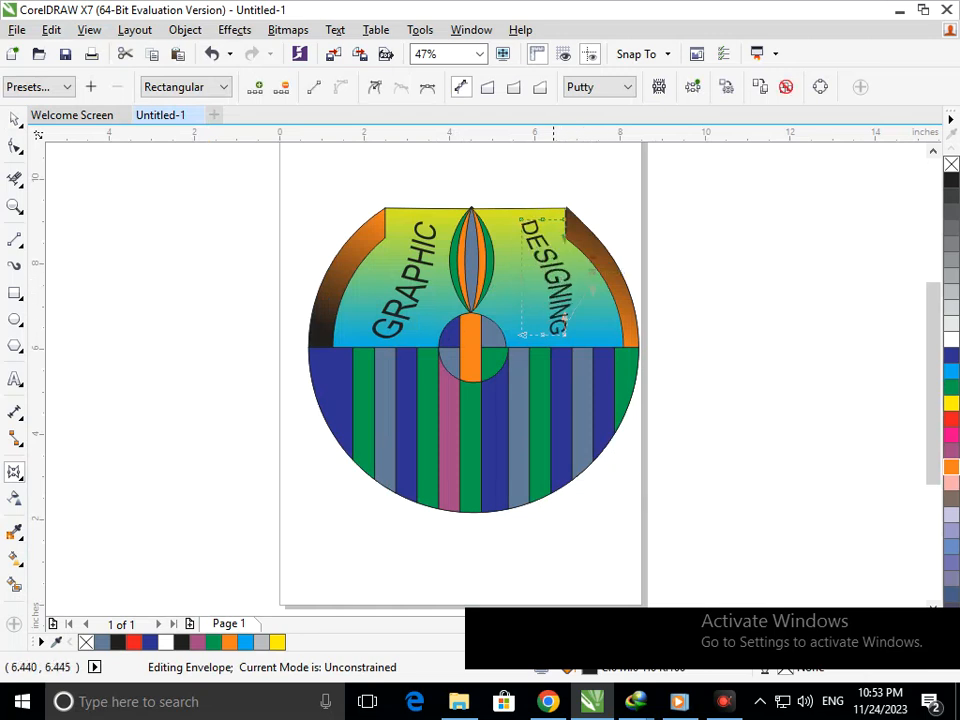
pyautogui.hotkey('ctrl', 'z')
pyautogui.moveTo(566, 333); pyautogui.dragTo(532, 325)
pyautogui.press('Delete')
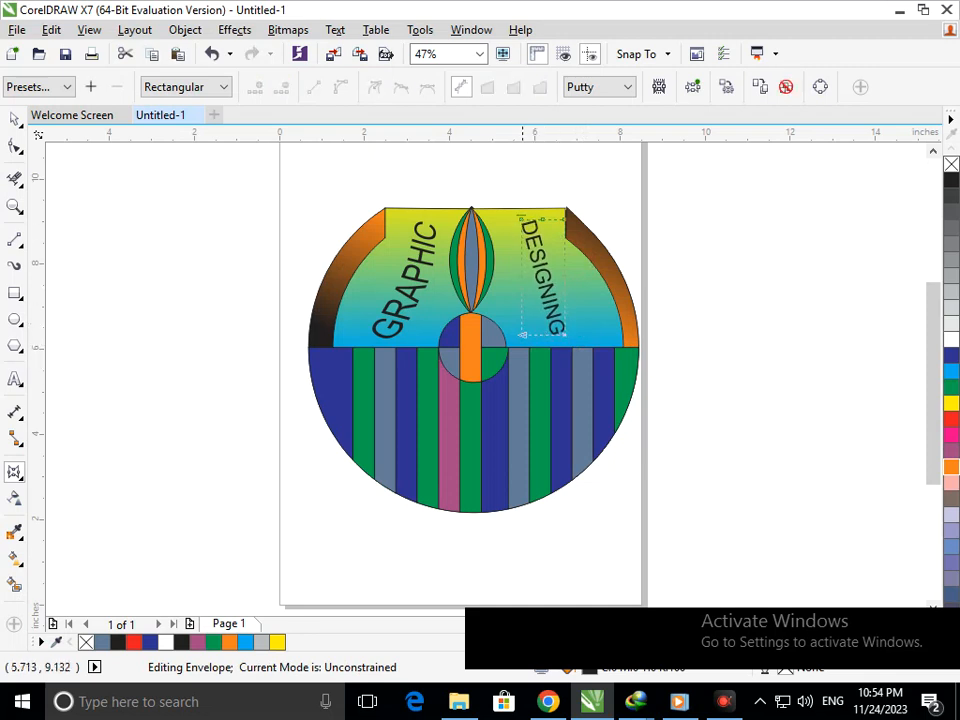
# - Delete the side and top middle nodes of the DESIGNING envelope and select its upper-right corner node
pyautogui.click(545, 288)
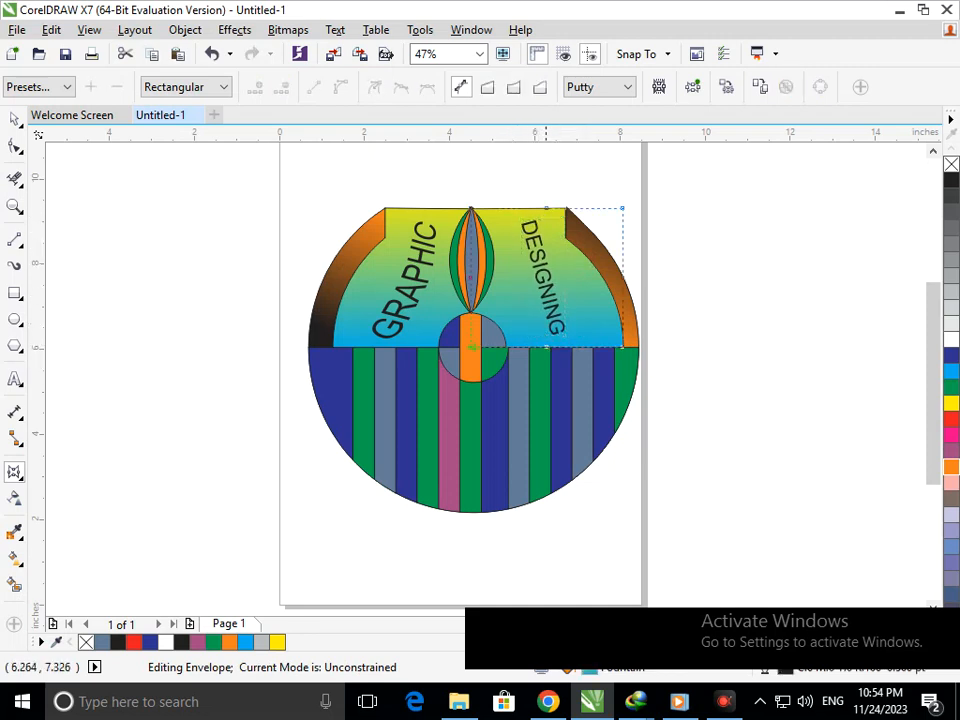
pyautogui.click(557, 293)
pyautogui.click(513, 251)
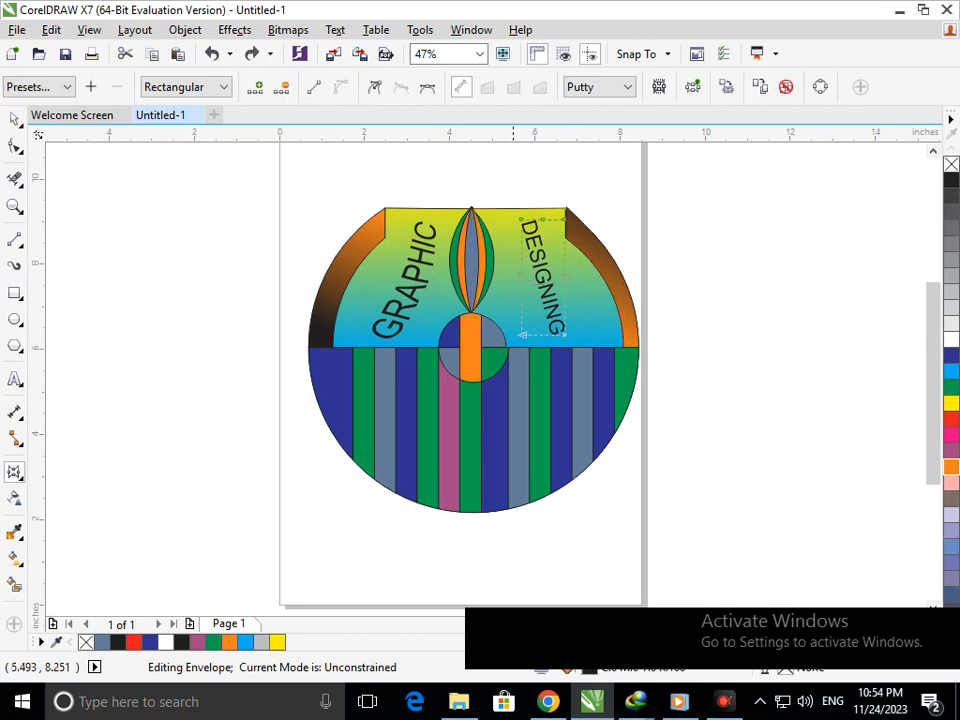
pyautogui.press('Delete')
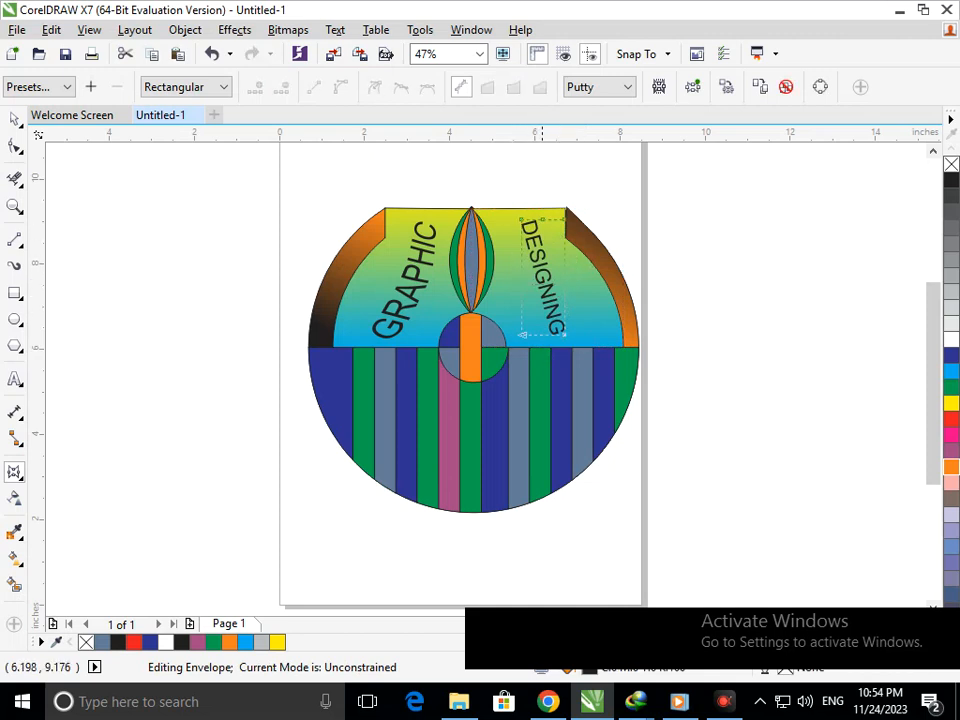
pyautogui.moveTo(551, 224); pyautogui.dragTo(553, 226)
pyautogui.press('Delete')
pyautogui.scroll(2, 597, 219)
pyautogui.click(515, 225)
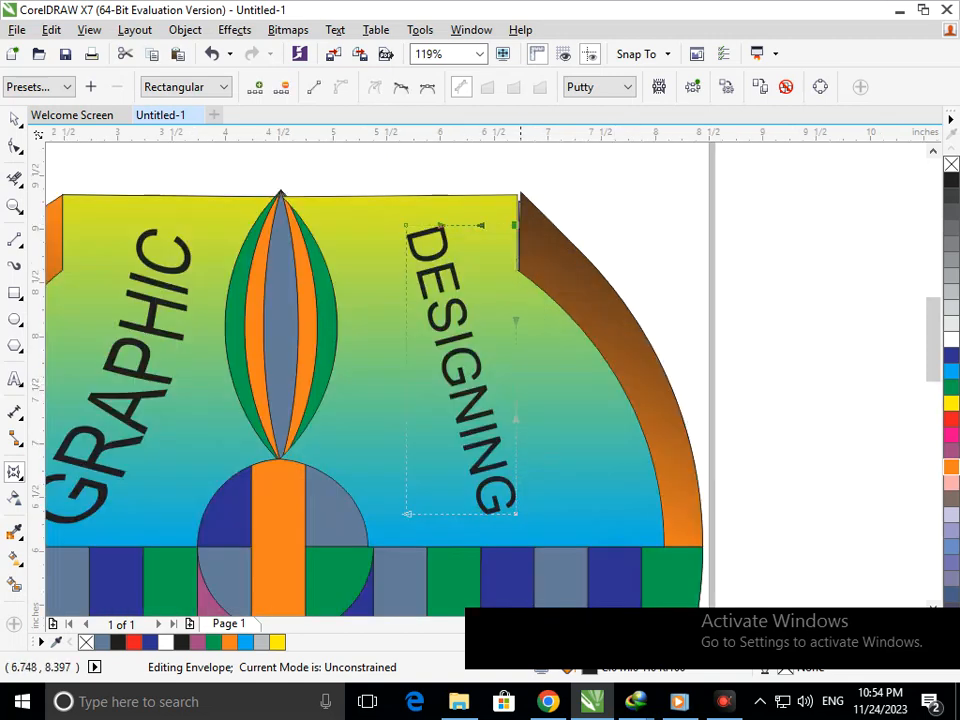
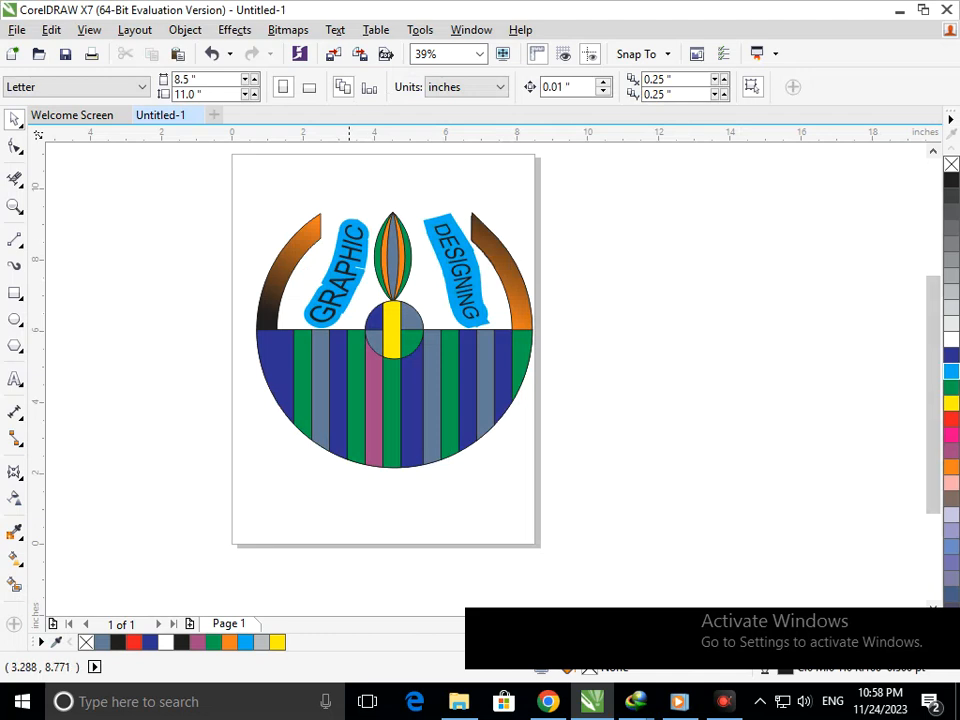
# - Try to delete parts of the lens and weld its segments into one shape
pyautogui.scroll(3, 382, 229)
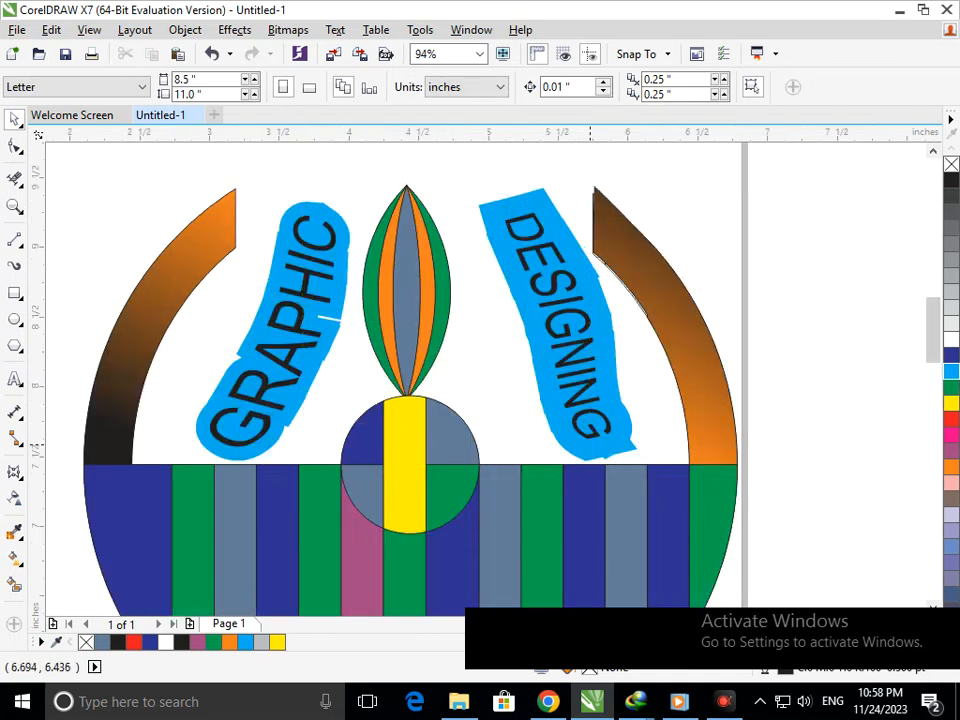
pyautogui.scroll(2, 399, 333)
pyautogui.click(363, 392)
pyautogui.press('Delete')
pyautogui.moveTo(388, 387); pyautogui.dragTo(367, 408)
pyautogui.press('Delete')
pyautogui.click(396, 413)
pyautogui.moveTo(327, 171); pyautogui.dragTo(506, 573)
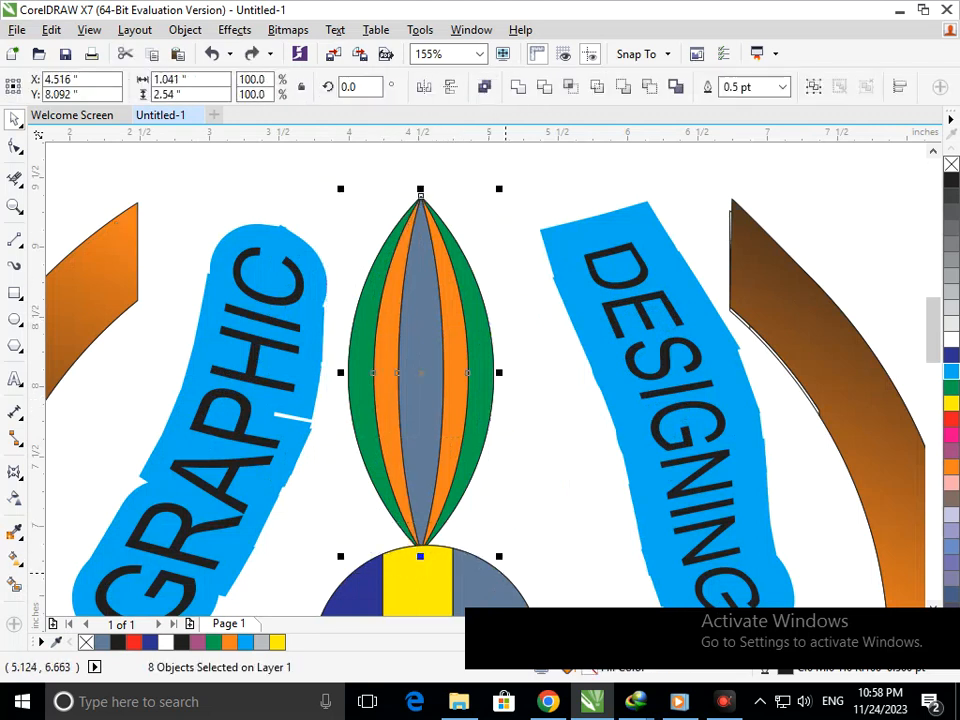
pyautogui.click(518, 87)
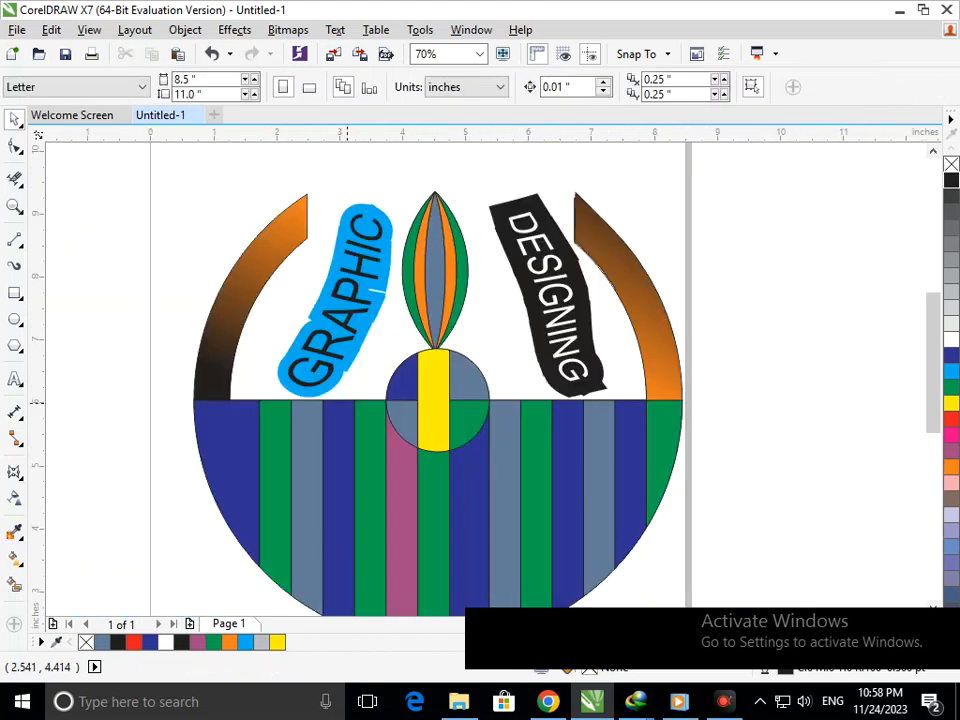
# - Give the GRAPHIC lettering a white fill and a black outline
pyautogui.click(347, 366)
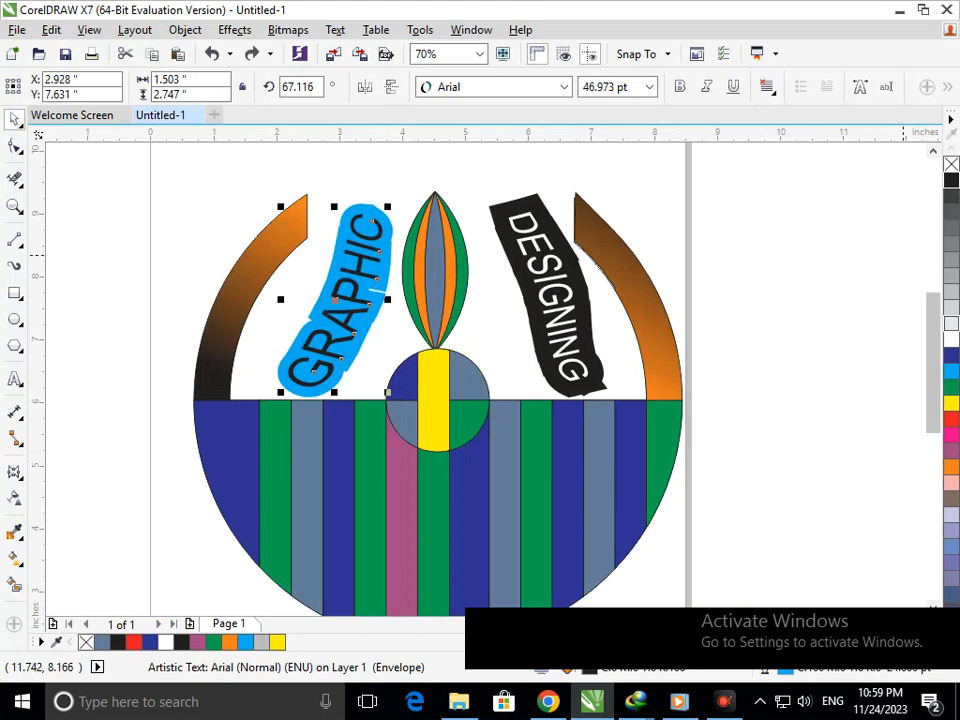
pyautogui.click(951, 339)
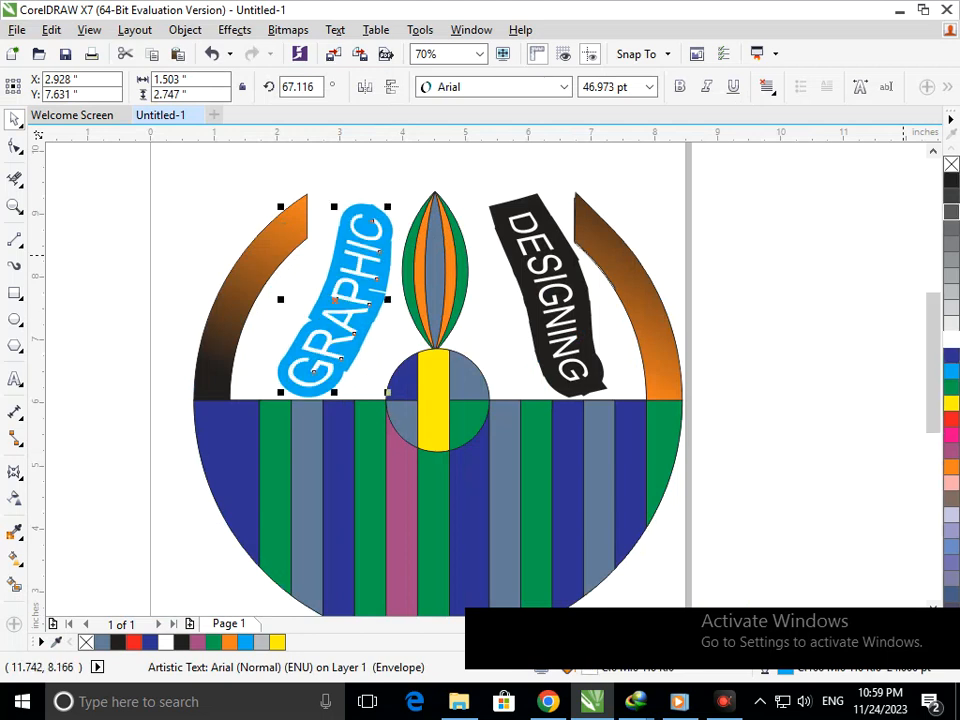
pyautogui.rightClick(951, 180)
pyautogui.click(820, 275)
pyautogui.scroll(-2, 340, 242)
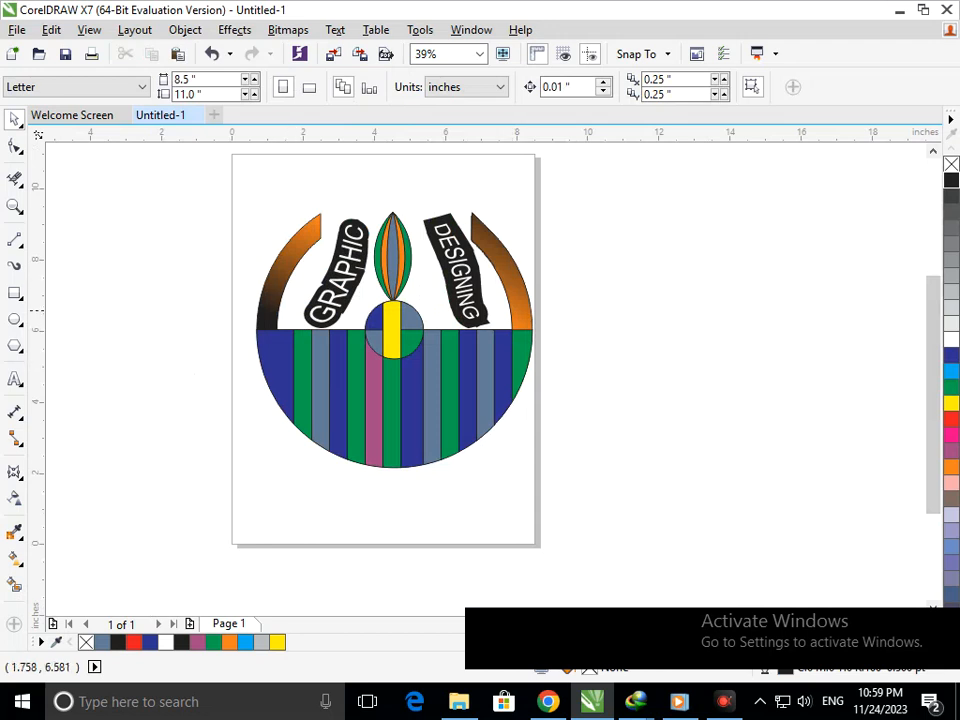
# - Fill the leftmost stripe of the lower half circle with a downward gradient from dark blue to cyan
pyautogui.scroll(-3, 334, 344)
pyautogui.scroll(2, 660, 538)
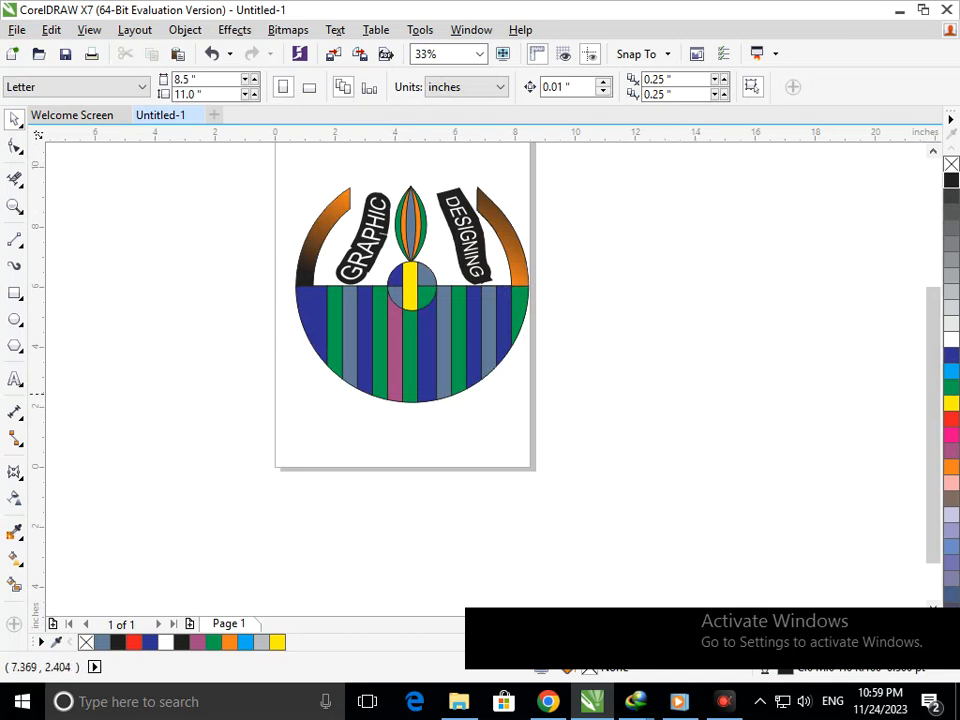
pyautogui.moveTo(619, 398); pyautogui.dragTo(242, 285)
pyautogui.click(308, 326)
pyautogui.click(16, 558)
pyautogui.click(60, 557)
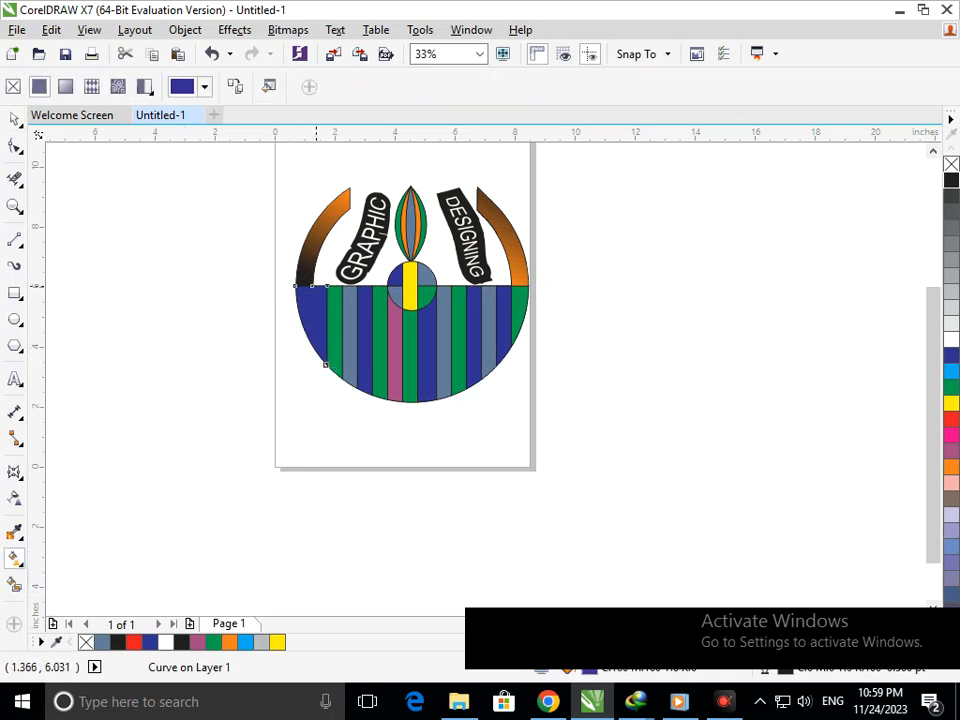
pyautogui.moveTo(311, 286); pyautogui.dragTo(311, 344)
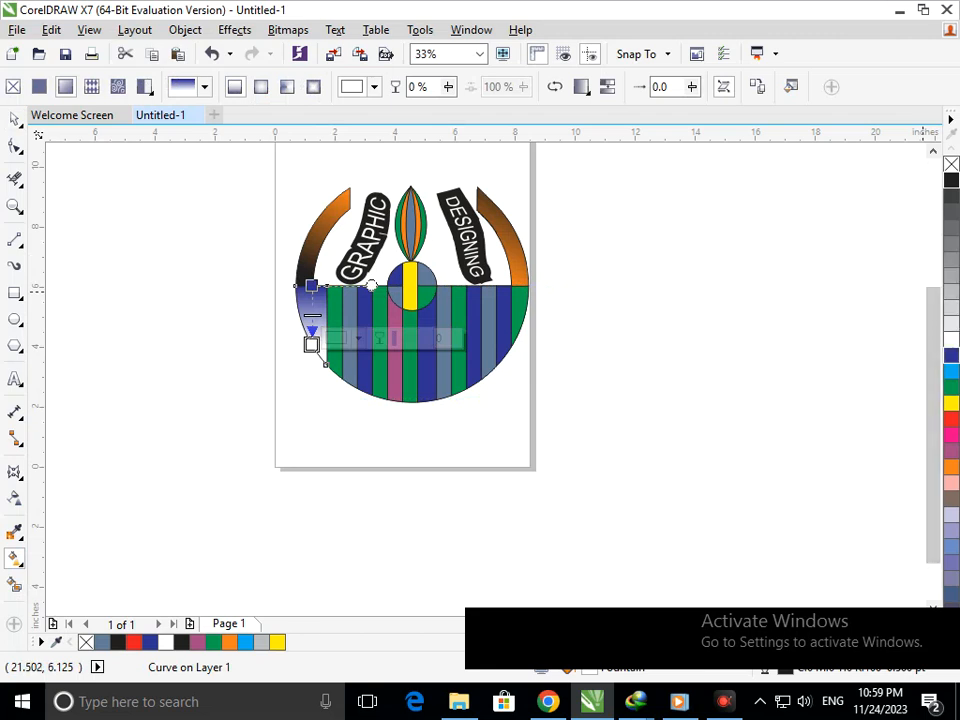
pyautogui.click(951, 371)
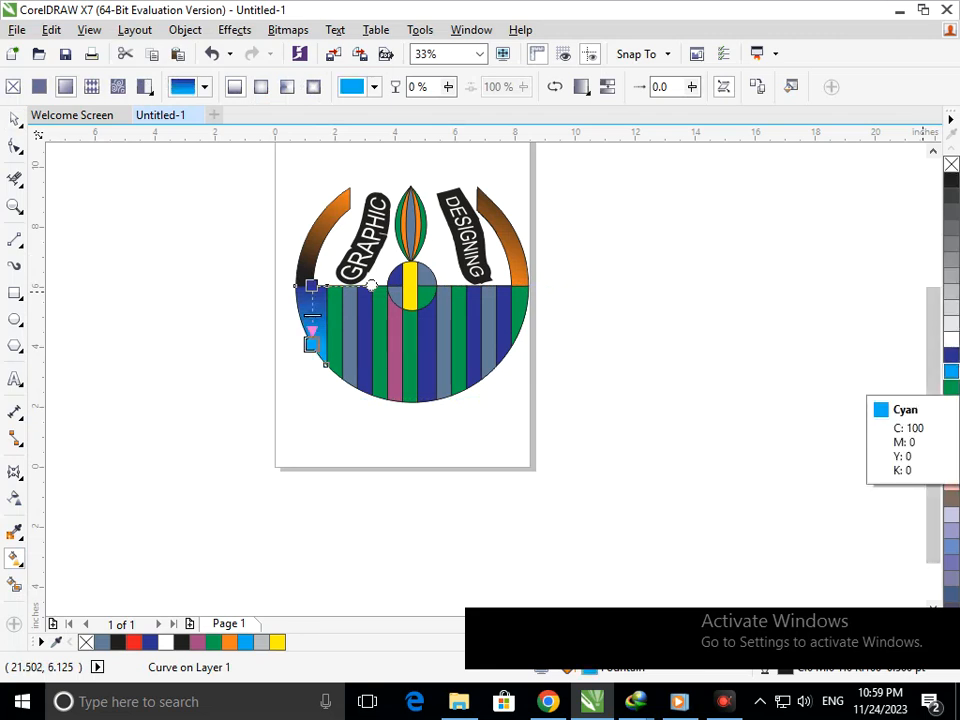
# - Fill the second stripe from the left with a downward gradient from green to cyan
pyautogui.moveTo(333, 296); pyautogui.dragTo(337, 374)
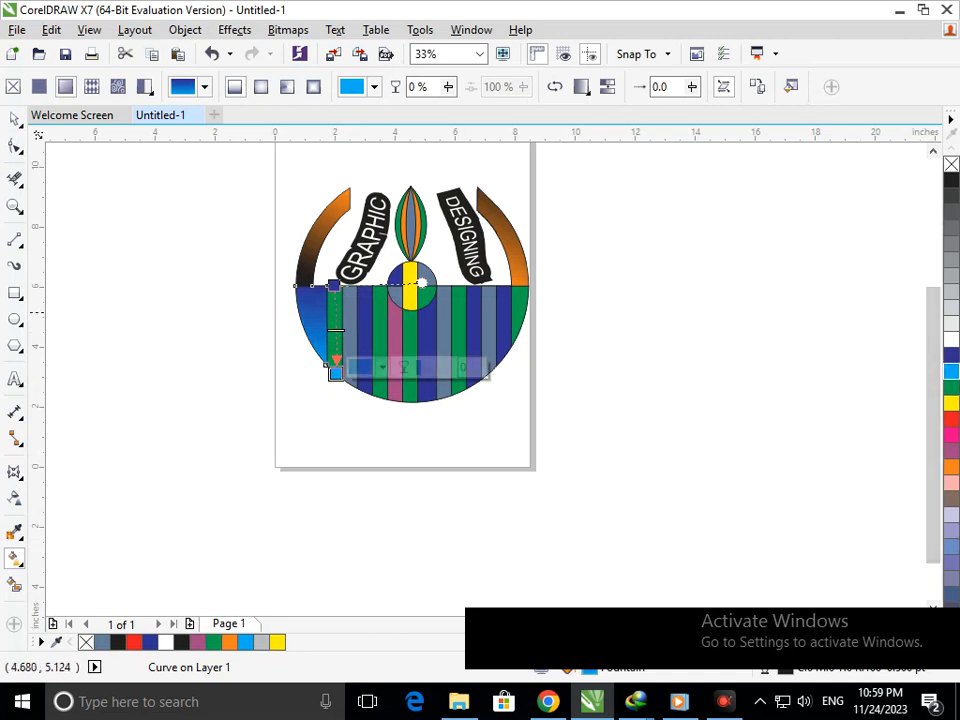
pyautogui.click(341, 444)
pyautogui.moveTo(334, 299); pyautogui.dragTo(326, 381)
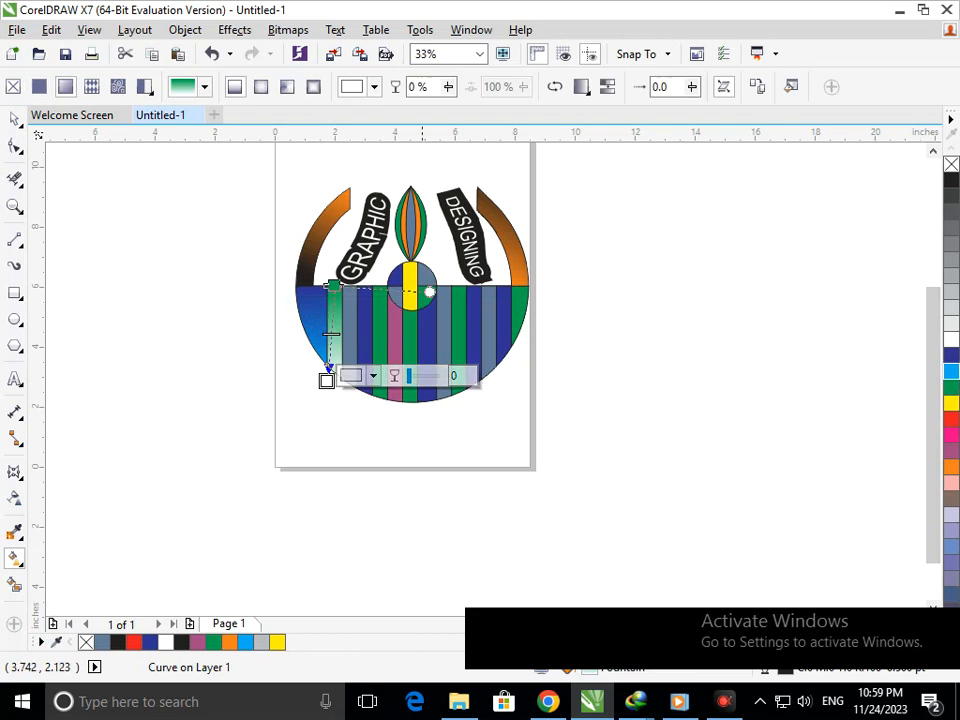
pyautogui.click(951, 371)
pyautogui.click(468, 421)
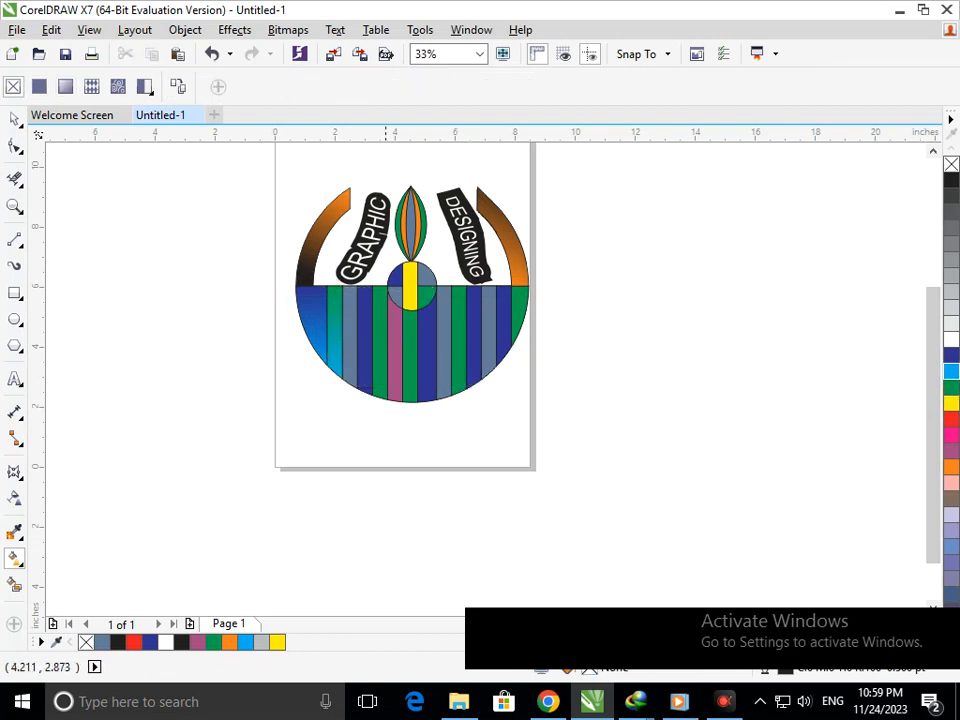
# - Fill the third and fourth stripes with downward gradients to cyan, starting from their slate blue and dark blue colours
pyautogui.click(349, 291)
pyautogui.moveTo(349, 288); pyautogui.dragTo(345, 390)
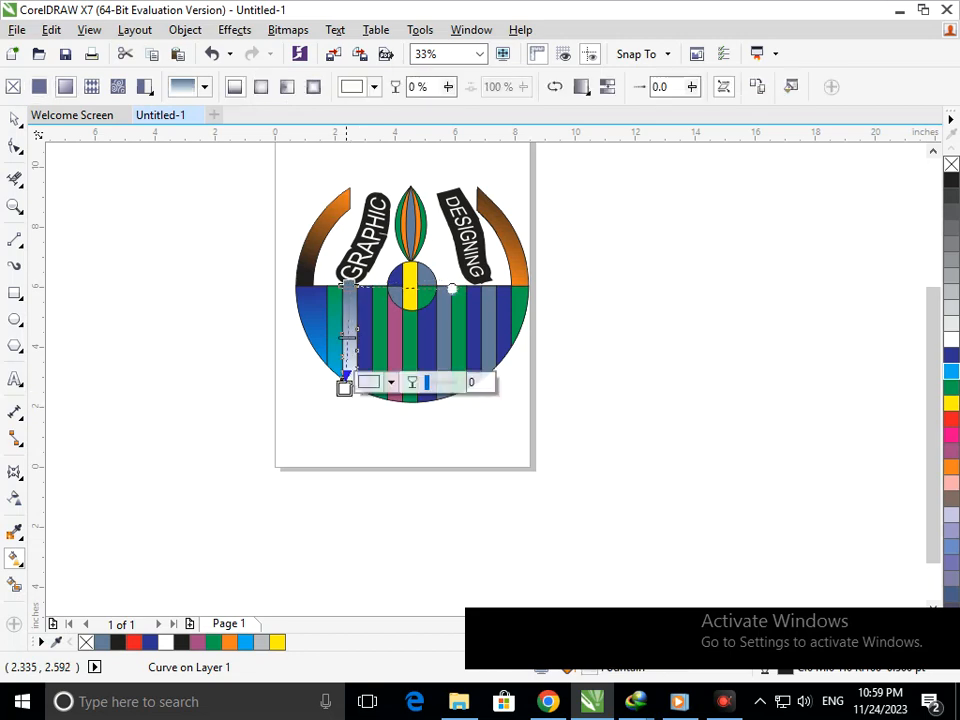
pyautogui.click(951, 371)
pyautogui.click(468, 447)
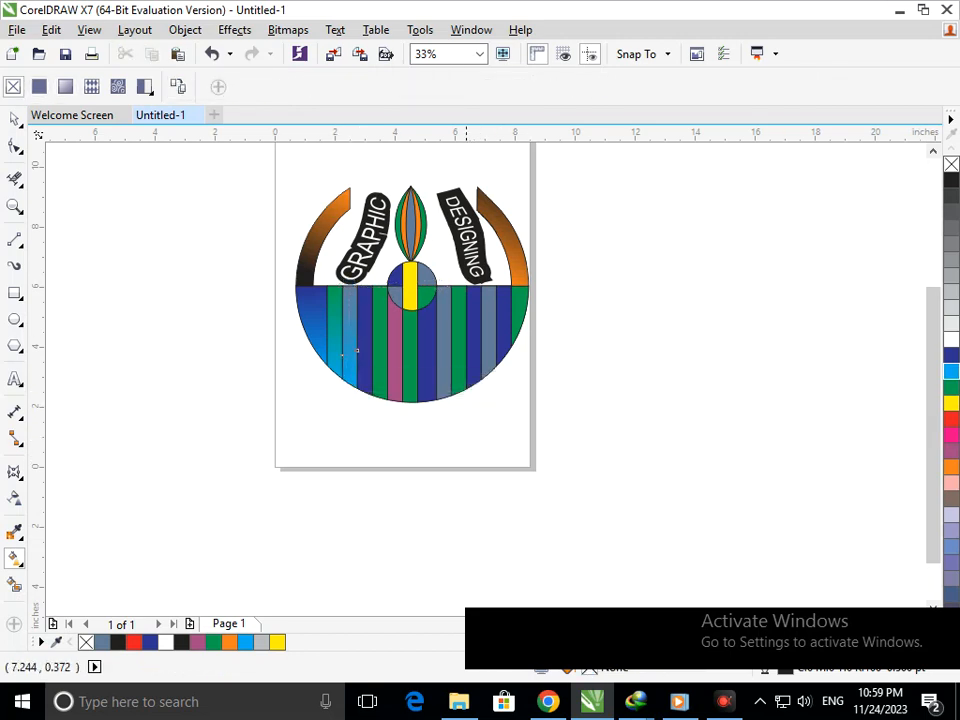
pyautogui.click(361, 292)
pyautogui.moveTo(365, 289); pyautogui.dragTo(362, 389)
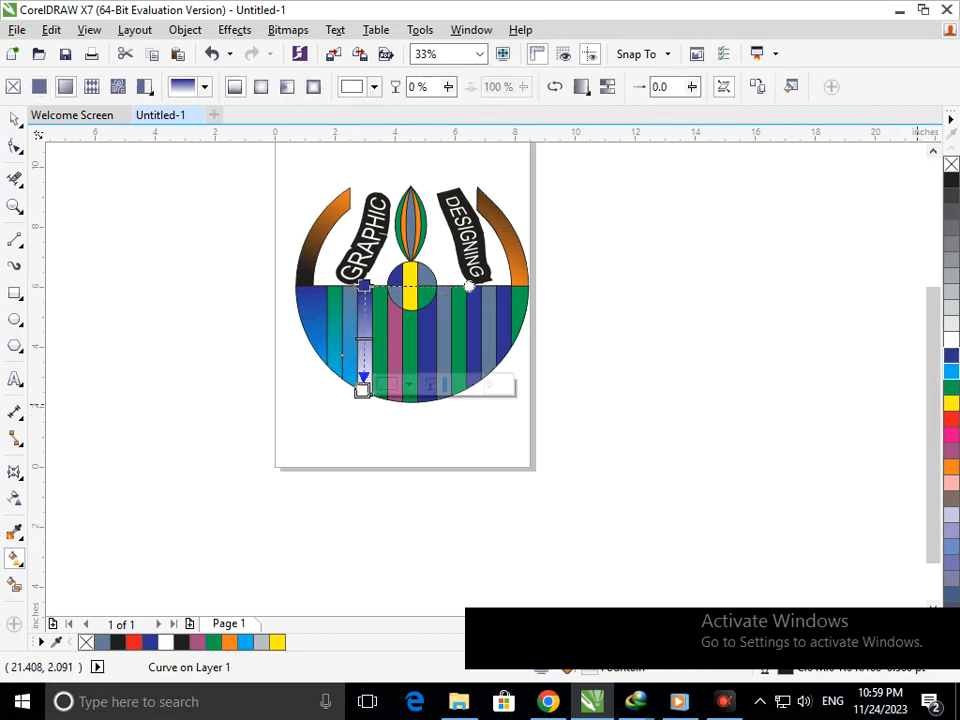
pyautogui.press('Escape')
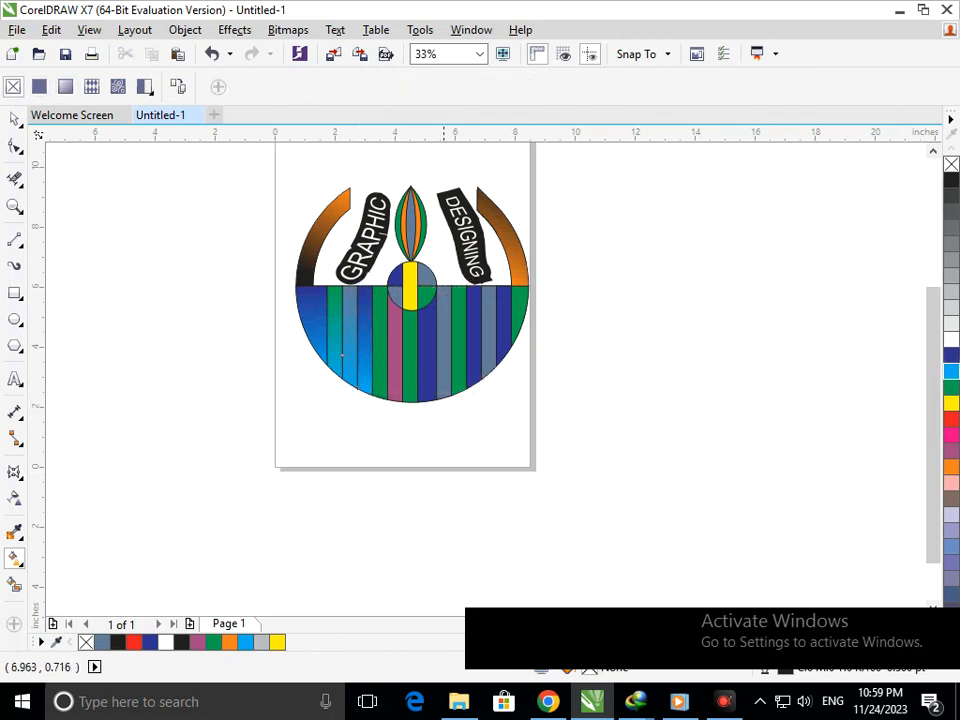
# - Fill the fifth and sixth stripes with downward gradients to cyan, starting from their green and purple colours
pyautogui.click(378, 290)
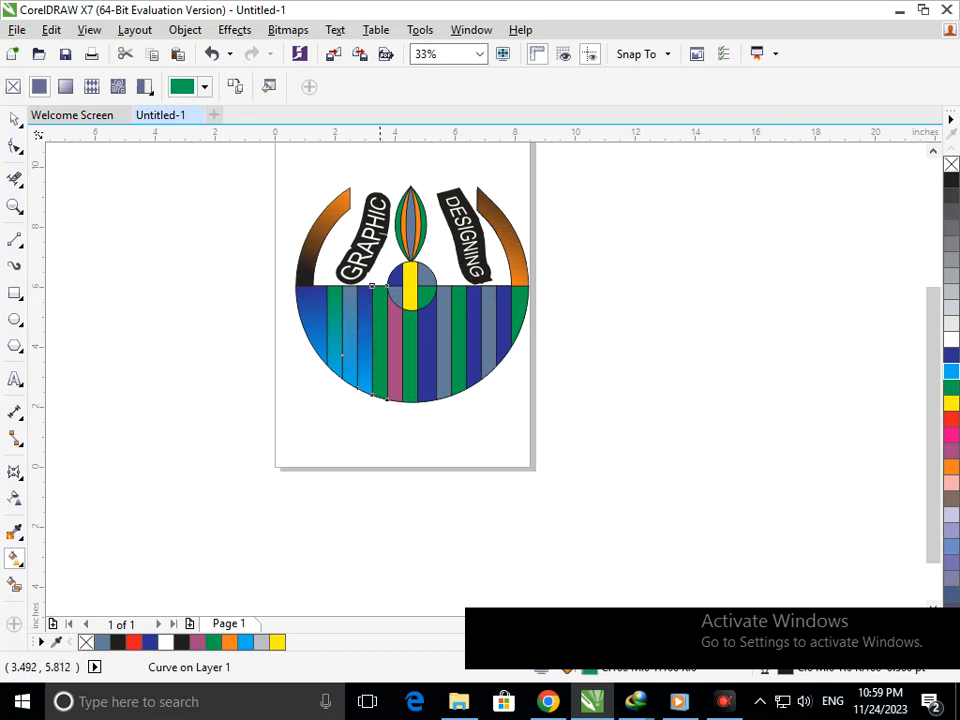
pyautogui.moveTo(378, 289); pyautogui.dragTo(377, 394)
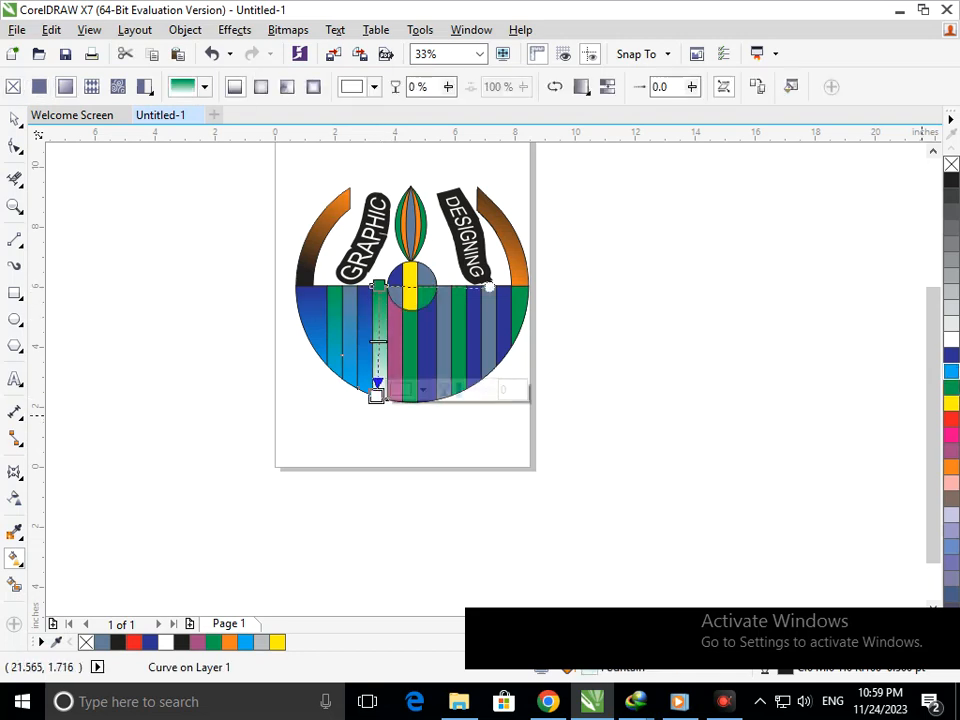
pyautogui.press('Escape')
pyautogui.click(396, 316)
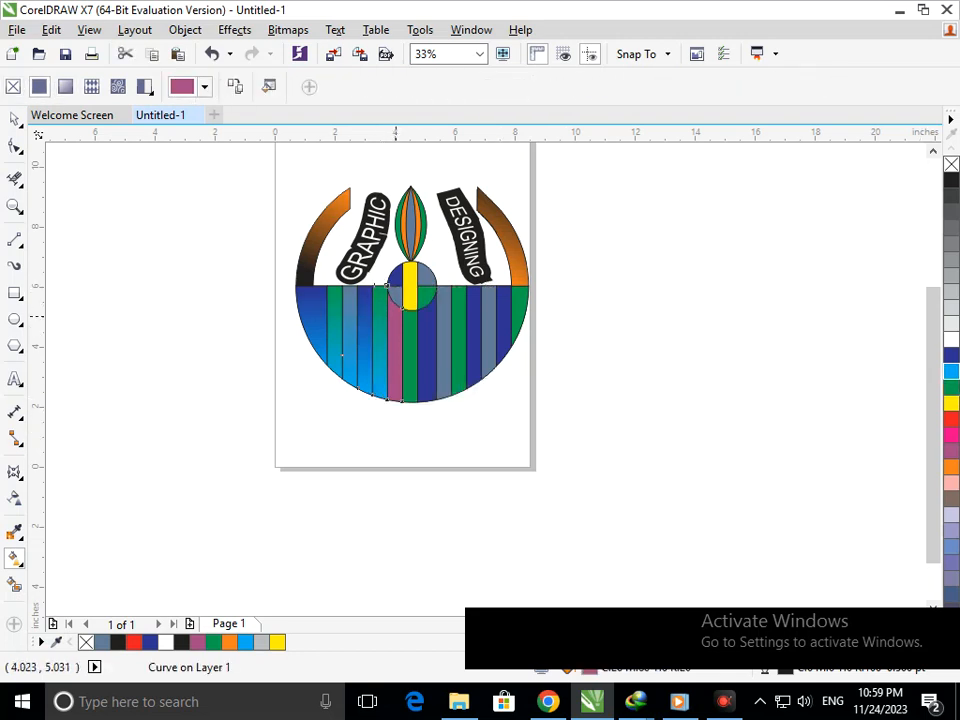
pyautogui.moveTo(395, 302); pyautogui.dragTo(394, 399)
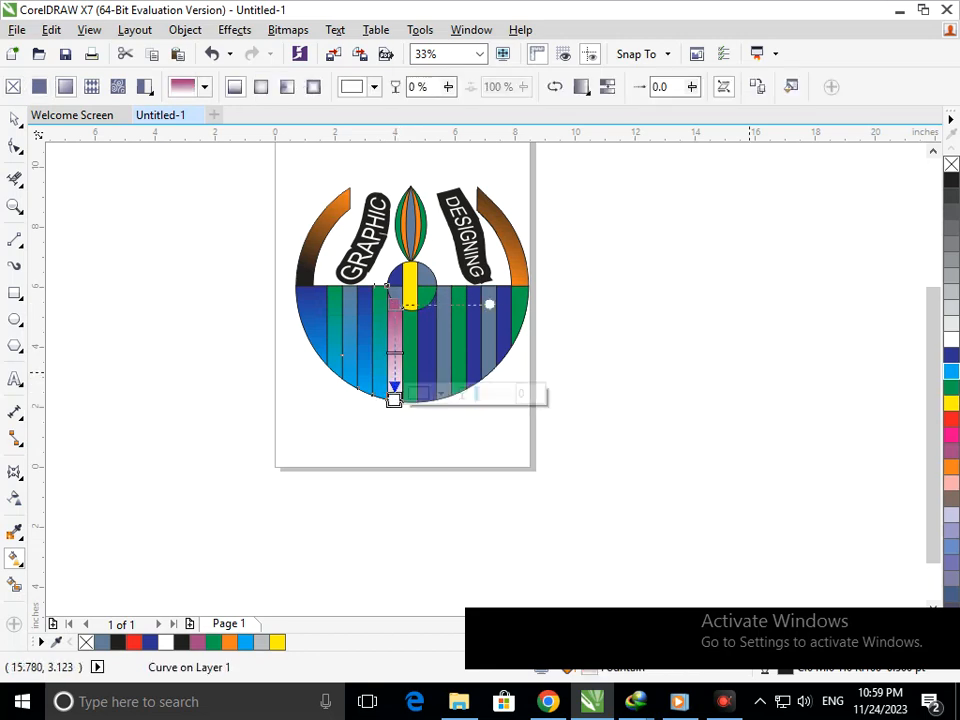
pyautogui.click(951, 371)
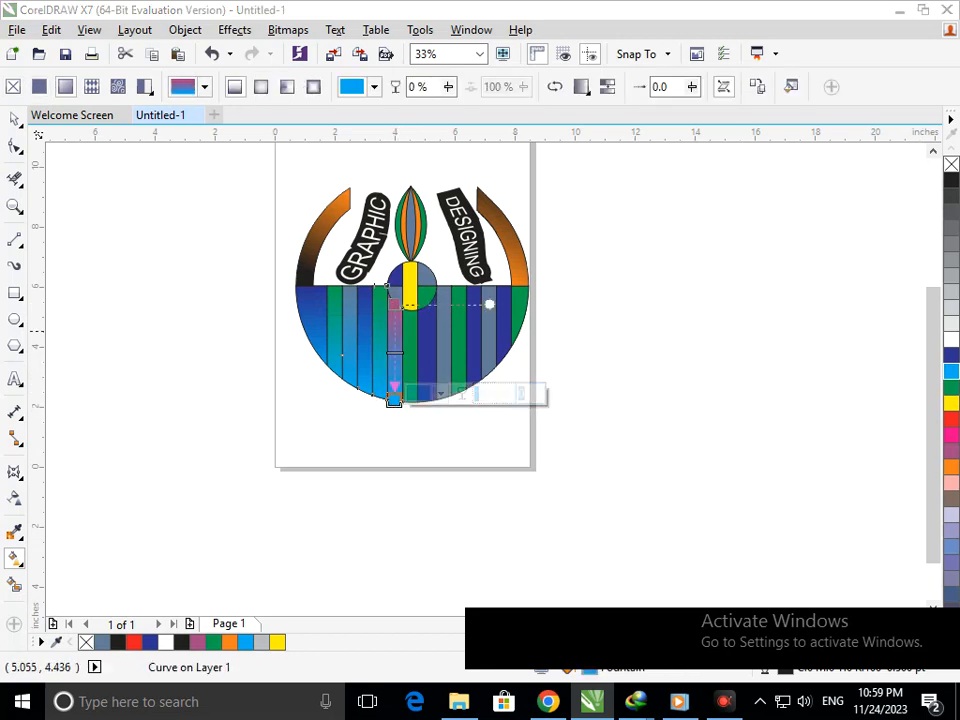
# - Fill the seventh and eighth stripes with downward gradients to cyan, starting from their green and dark blue colours
pyautogui.click(409, 316)
pyautogui.moveTo(409, 308); pyautogui.dragTo(410, 401)
pyautogui.click(951, 371)
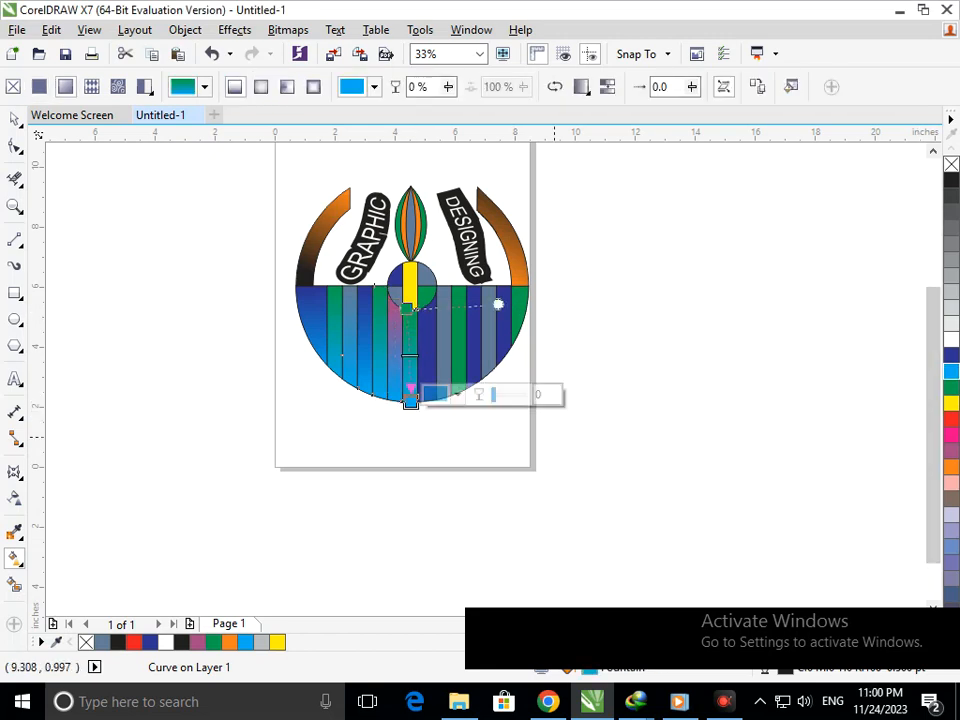
pyautogui.click(554, 436)
pyautogui.click(412, 308)
pyautogui.moveTo(429, 306); pyautogui.dragTo(431, 400)
pyautogui.click(951, 371)
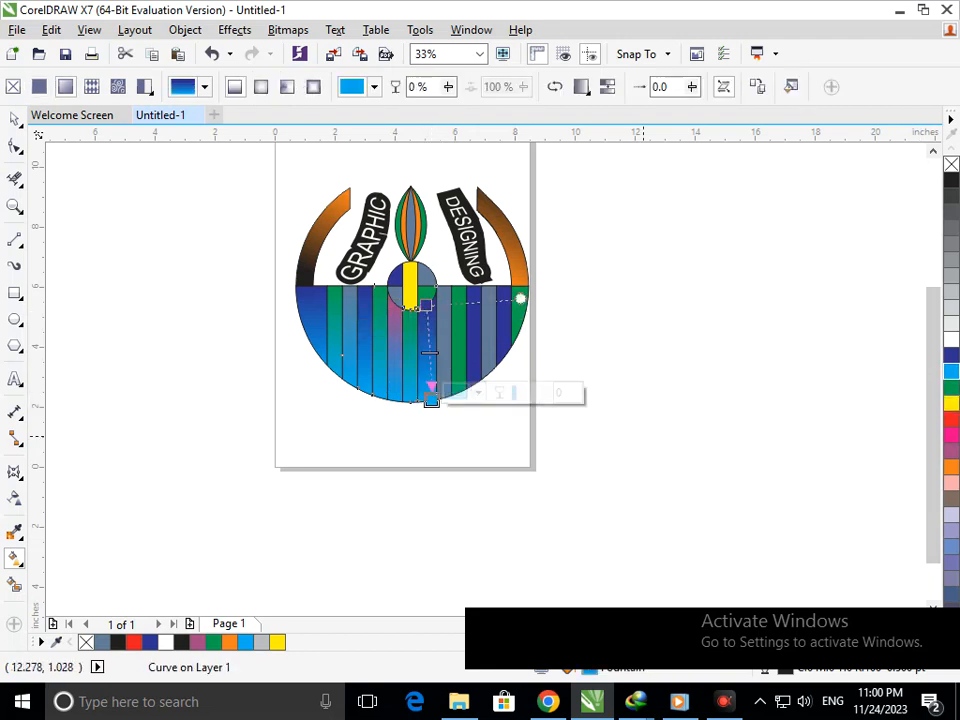
# - Fill the ninth and tenth stripes with downward gradients to cyan, starting from their slate blue and green colours
pyautogui.click(610, 415)
pyautogui.click(445, 292)
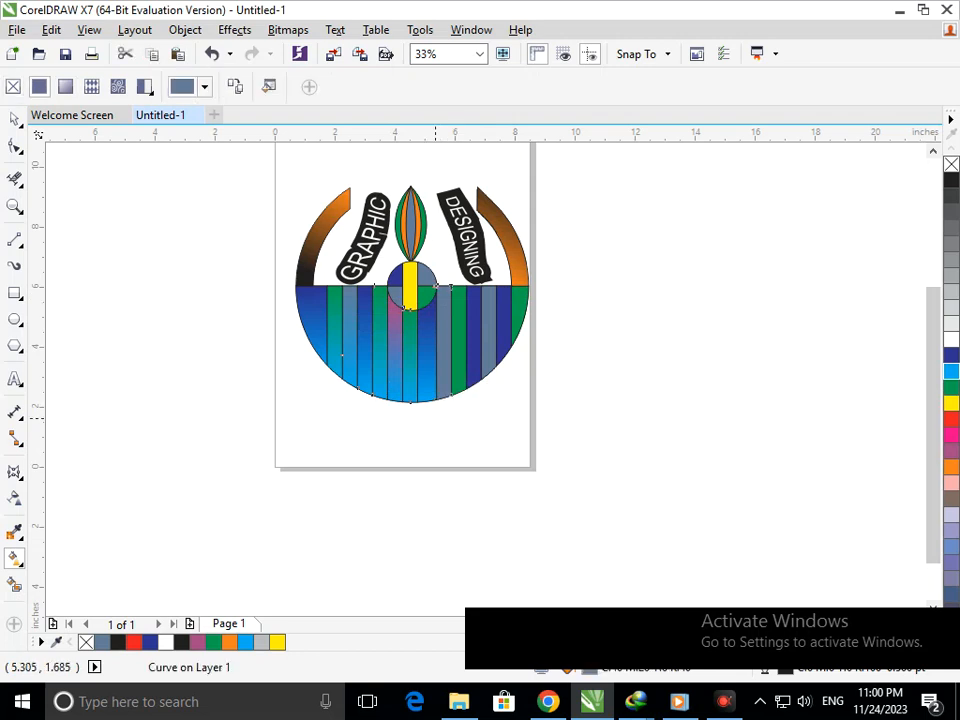
pyautogui.moveTo(441, 291); pyautogui.dragTo(443, 402)
pyautogui.click(951, 371)
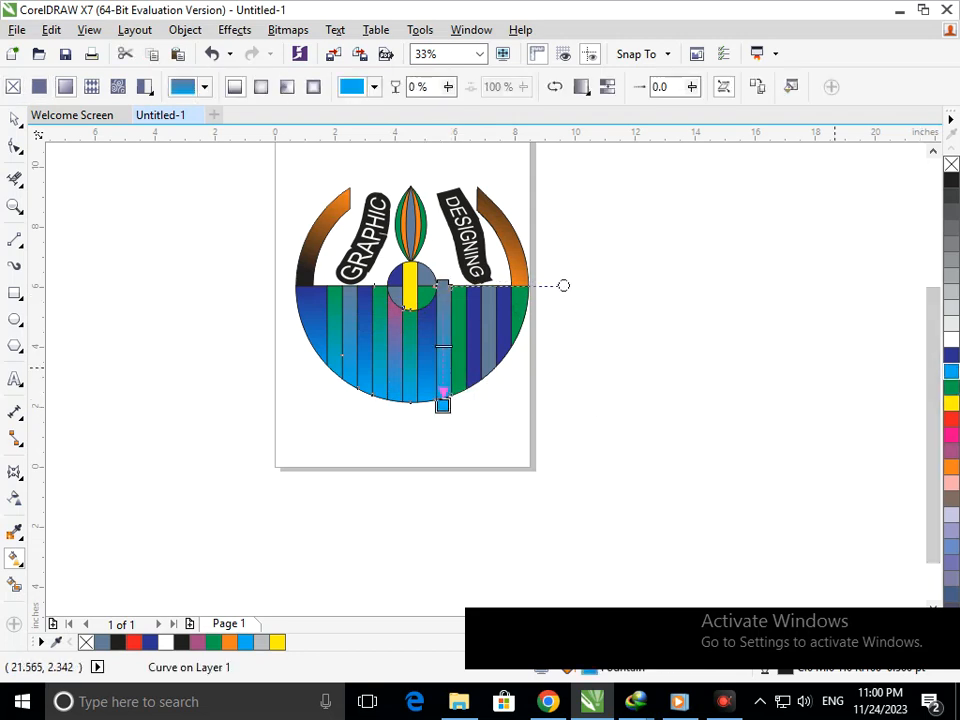
pyautogui.click(650, 367)
pyautogui.click(458, 292)
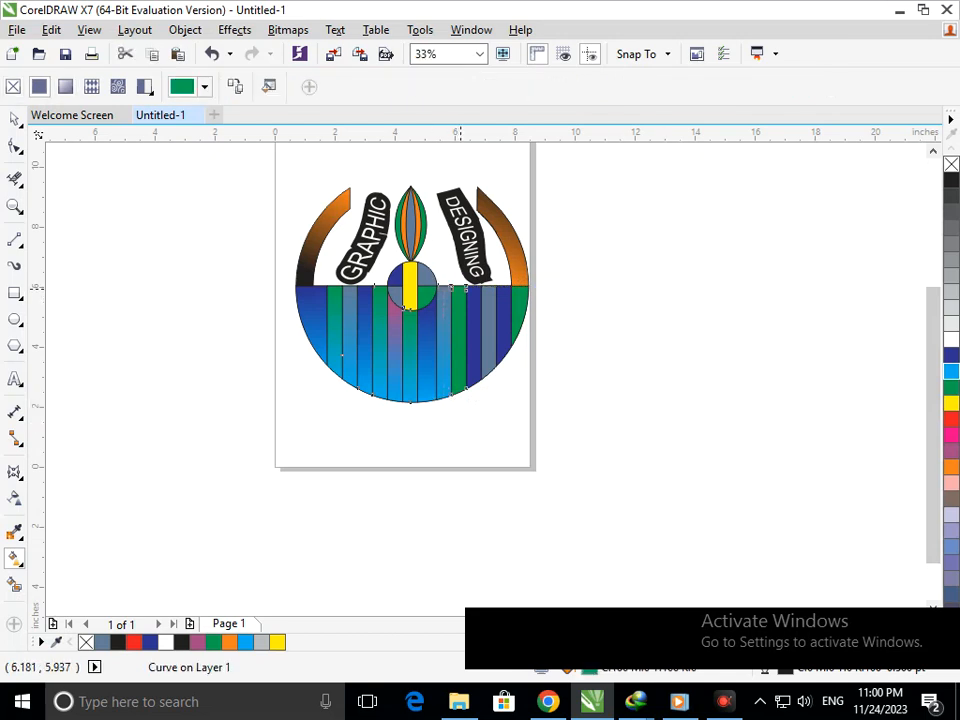
pyautogui.moveTo(458, 292); pyautogui.dragTo(457, 389)
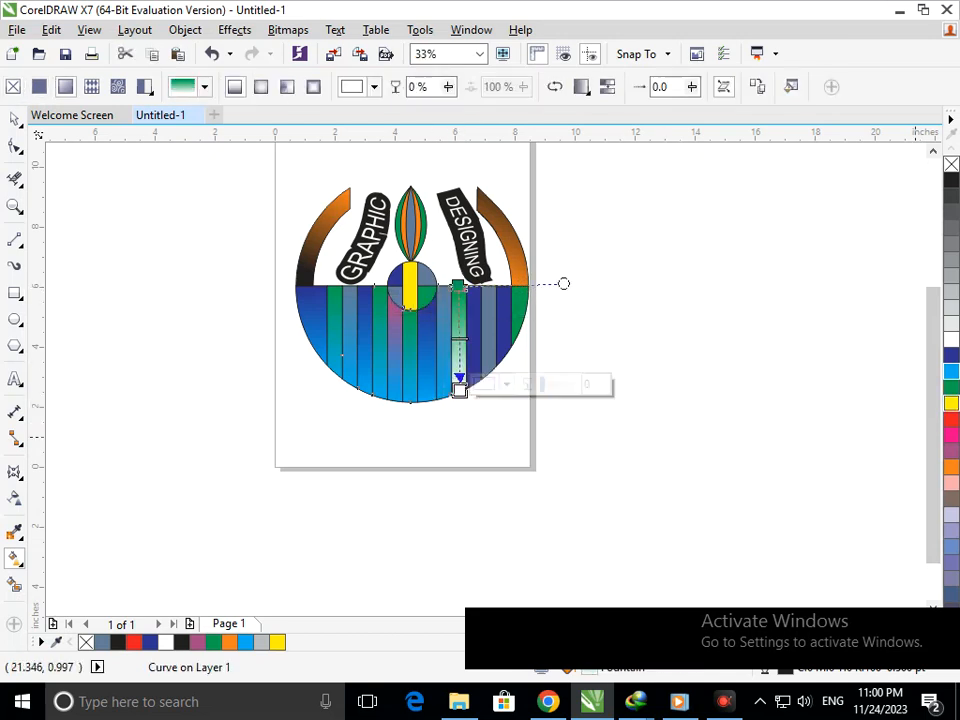
pyautogui.click(951, 371)
# - Fill the eleventh and twelfth stripes with downward gradients to cyan, starting from their dark blue and slate blue colours
pyautogui.click(668, 372)
pyautogui.click(474, 298)
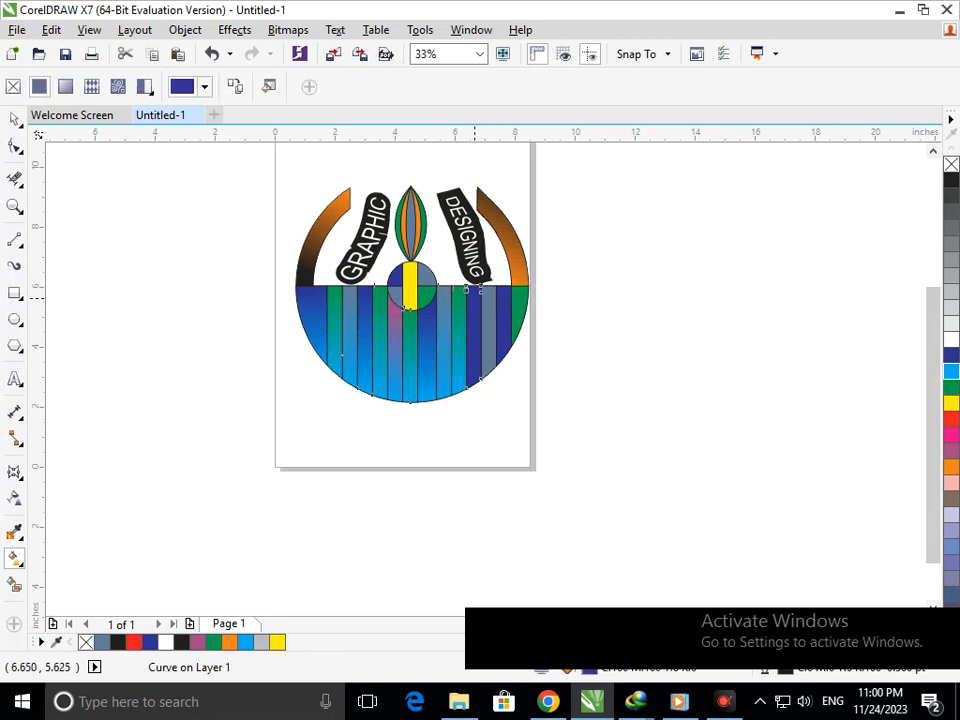
pyautogui.moveTo(476, 290); pyautogui.dragTo(472, 383)
pyautogui.click(951, 371)
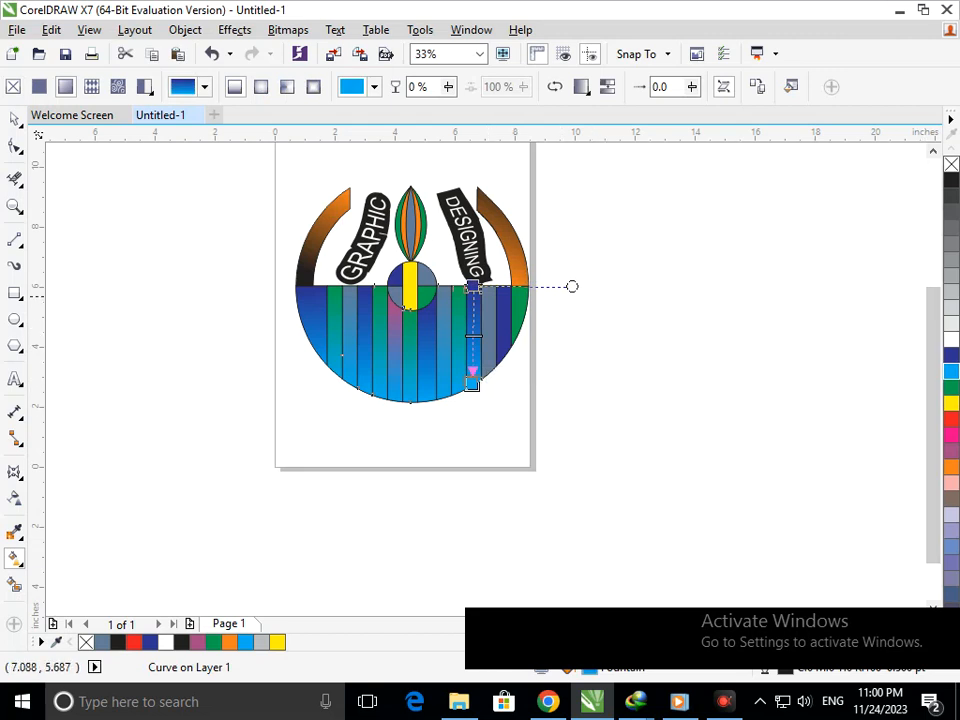
pyautogui.click(489, 293)
pyautogui.moveTo(489, 288); pyautogui.dragTo(490, 371)
pyautogui.click(951, 371)
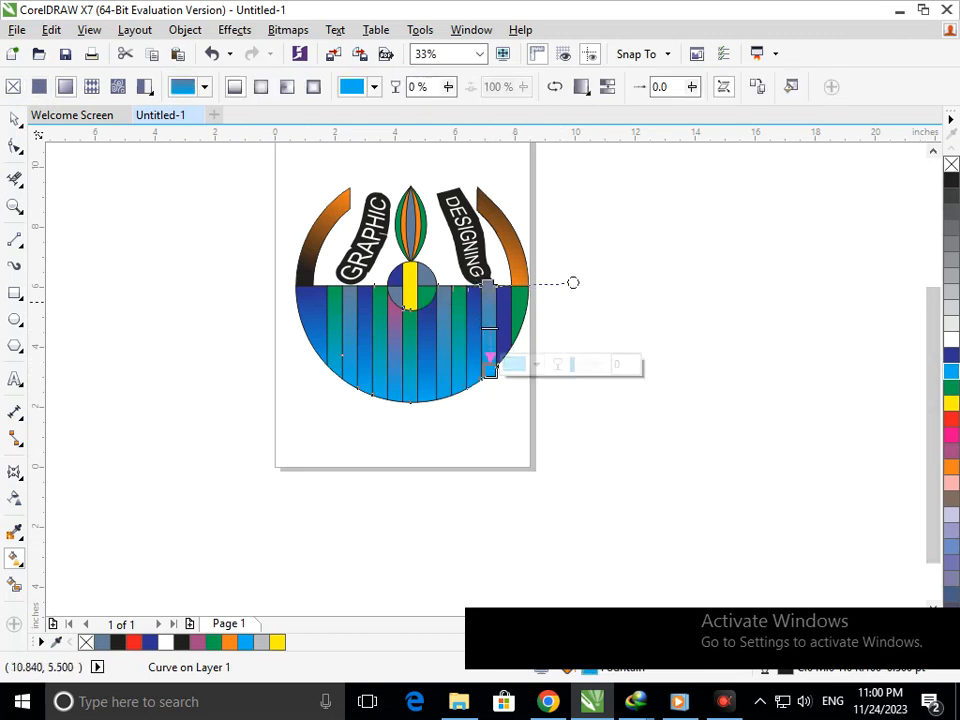
# - Fill the last two stripes of the half circle with downward gradients to cyan, starting from their dark blue and green colours
pyautogui.click(509, 294)
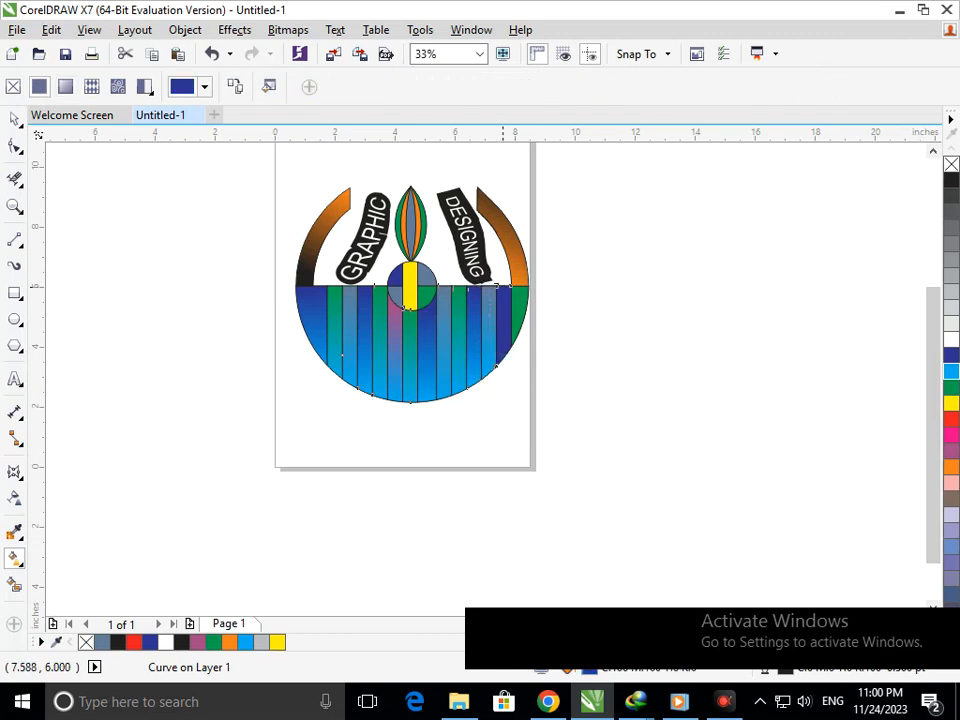
pyautogui.moveTo(507, 288); pyautogui.dragTo(506, 352)
pyautogui.click(951, 371)
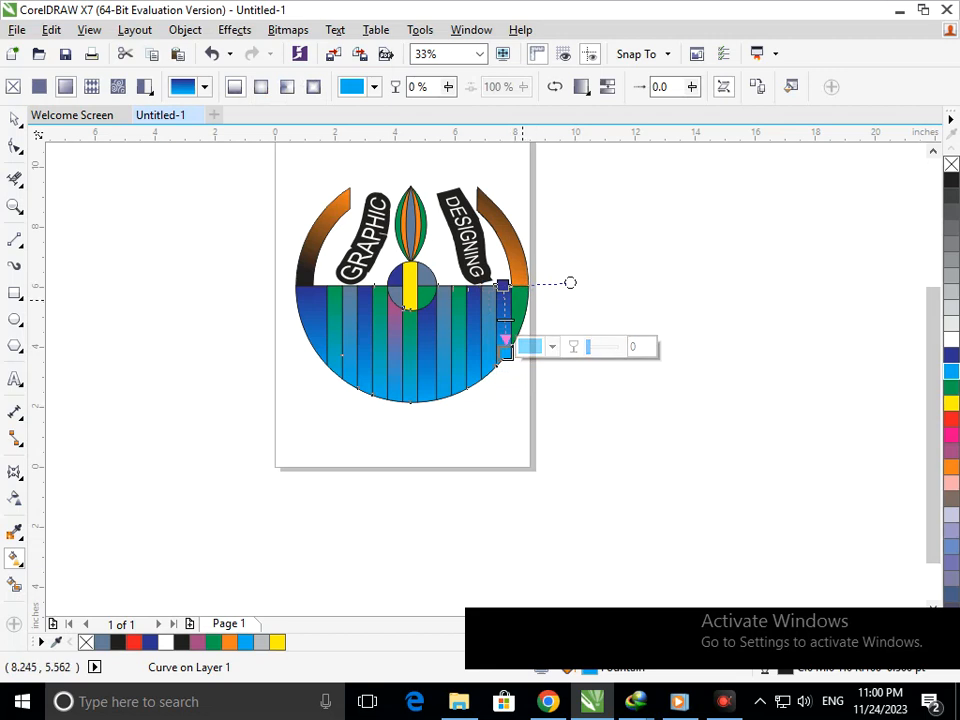
pyautogui.click(519, 296)
pyautogui.moveTo(519, 290); pyautogui.dragTo(519, 330)
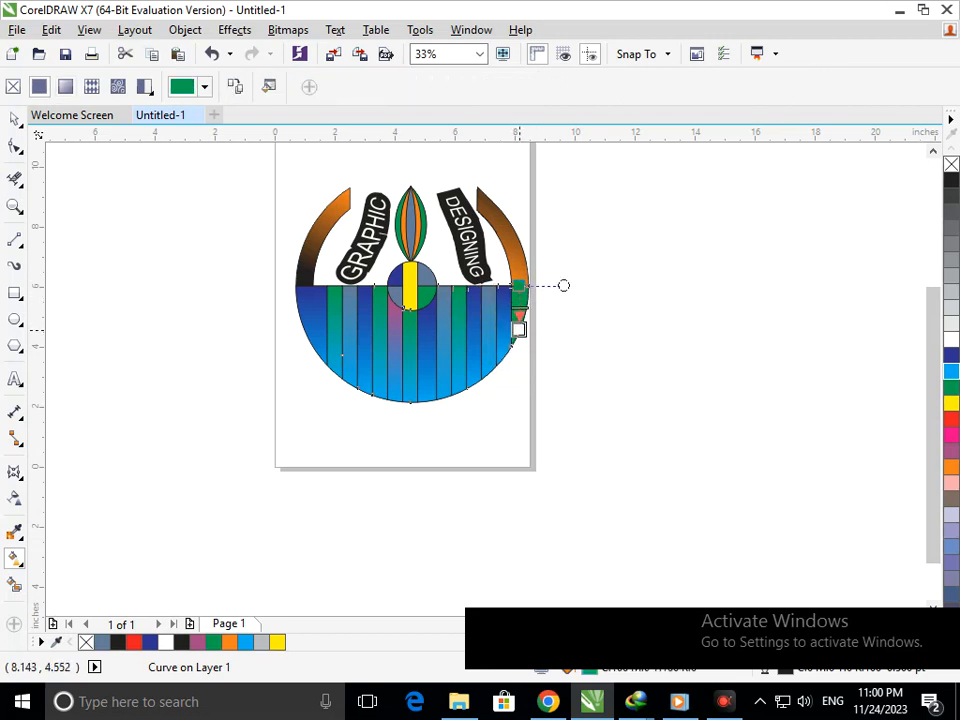
pyautogui.click(951, 371)
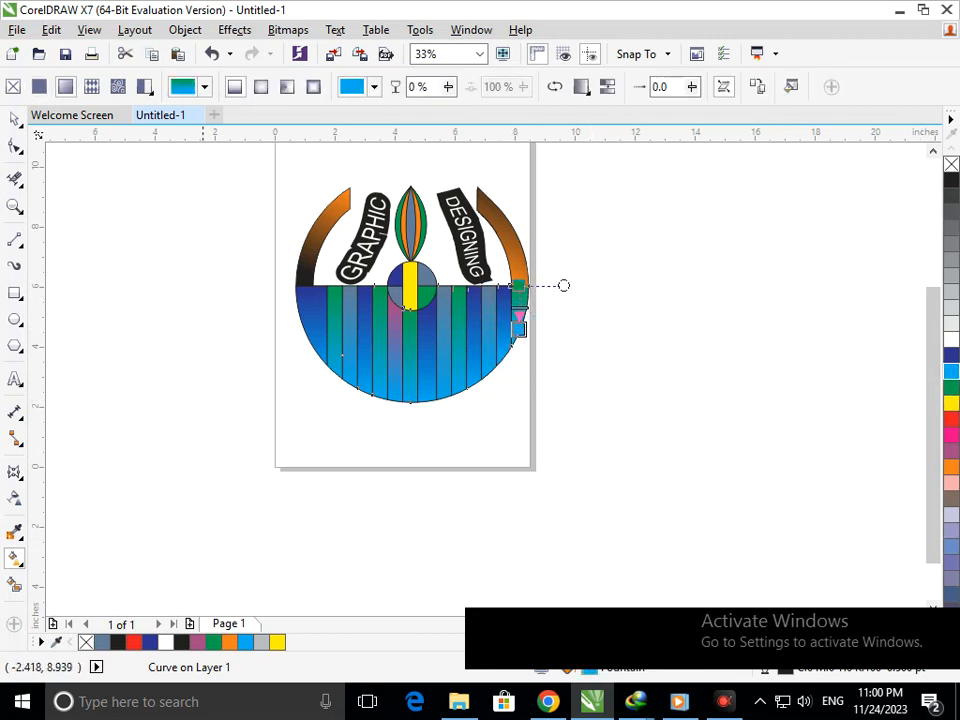
pyautogui.click(14, 119)
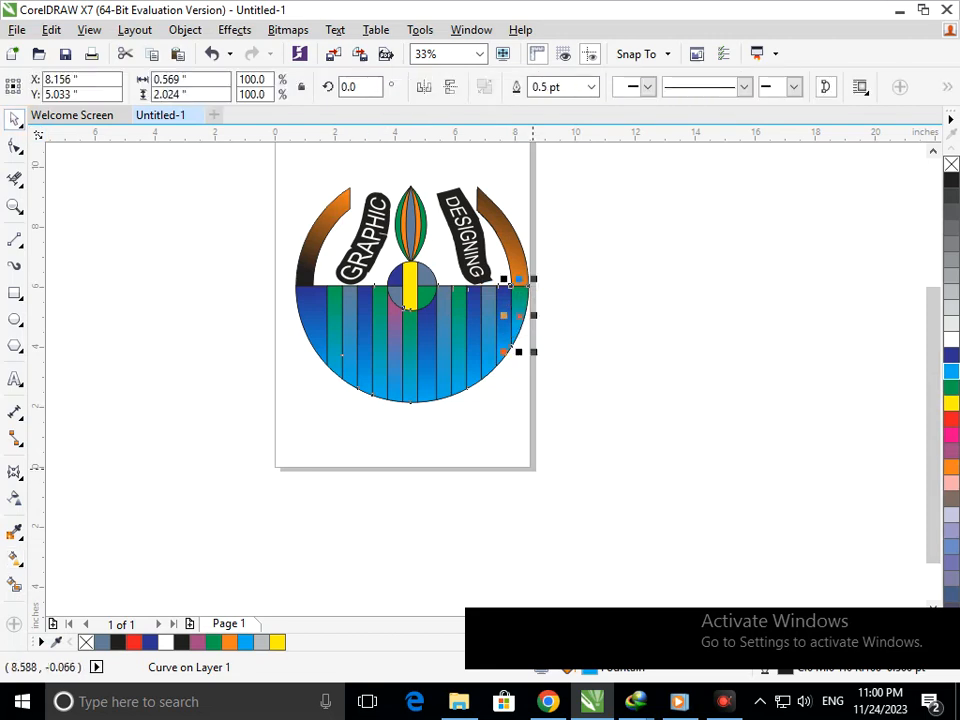
pyautogui.click(533, 469)
# - Move the GRAPHIC and DESIGNING lettering together off the page, onto the empty area to the right of the logo
pyautogui.moveTo(589, 413); pyautogui.dragTo(340, 259)
pyautogui.scroll(-1, 658, 532)
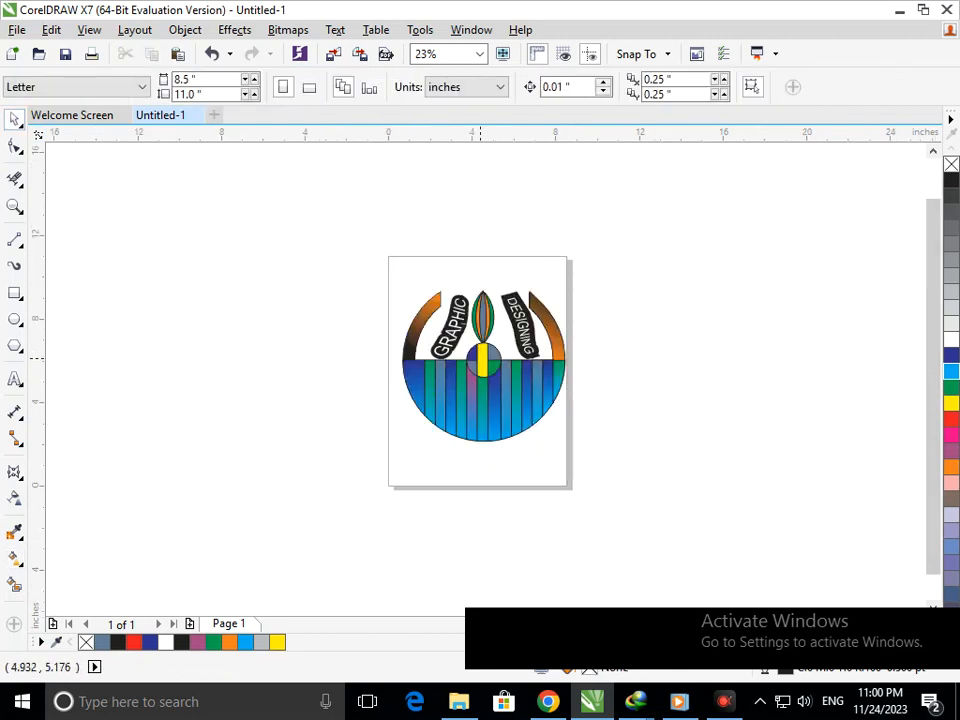
pyautogui.scroll(1, 519, 434)
pyautogui.click(413, 288)
pyautogui.keyDown('shift'); pyautogui.click(543, 286); pyautogui.keyUp('shift')
pyautogui.moveTo(534, 292); pyautogui.dragTo(876, 317)
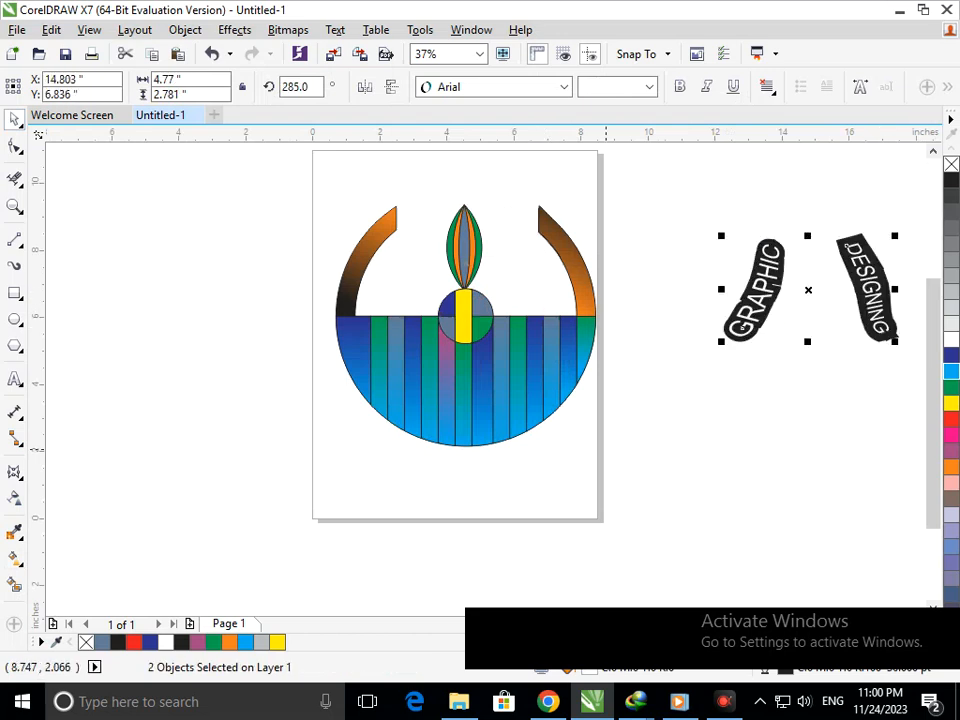
# - Try setting the outline width of all logo shapes on the page to None, and undo it
pyautogui.moveTo(299, 167); pyautogui.dragTo(669, 485)
pyautogui.click(782, 87)
pyautogui.click(742, 103)
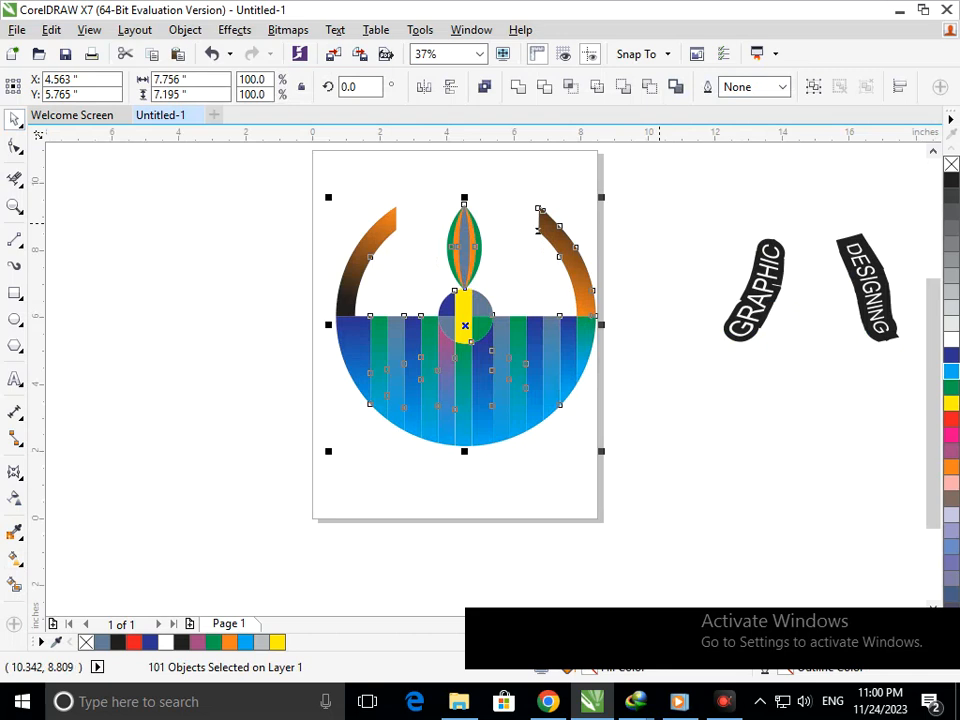
pyautogui.hotkey('ctrl', 'z')
# - Remove the outline from the stripes and shapes of the lower half circle
pyautogui.moveTo(643, 482); pyautogui.dragTo(284, 302)
pyautogui.rightClick(951, 164)
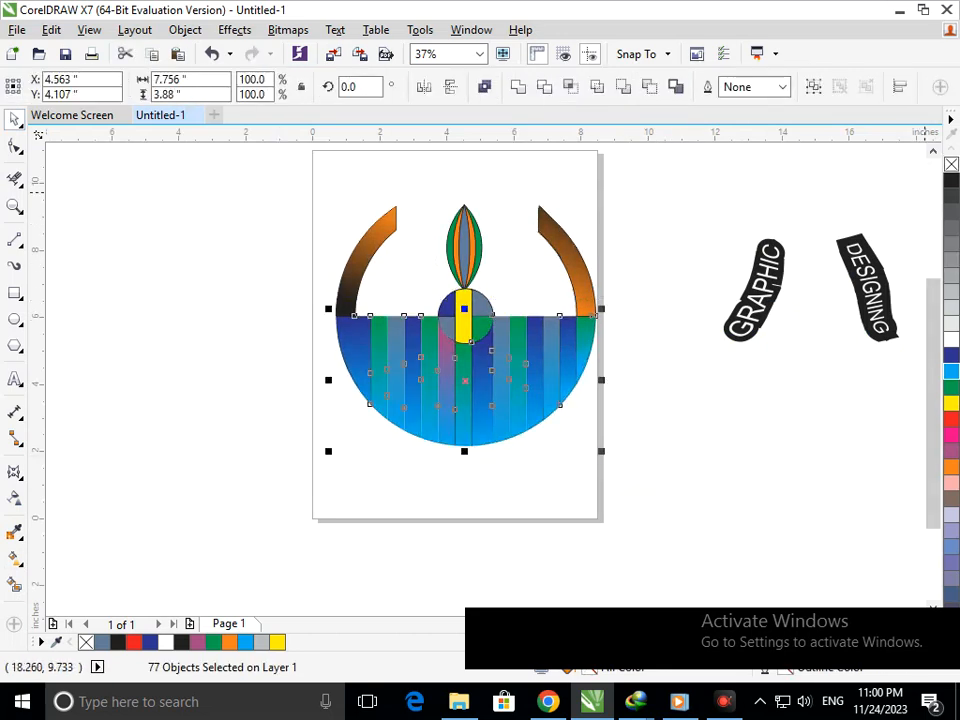
pyautogui.click(739, 451)
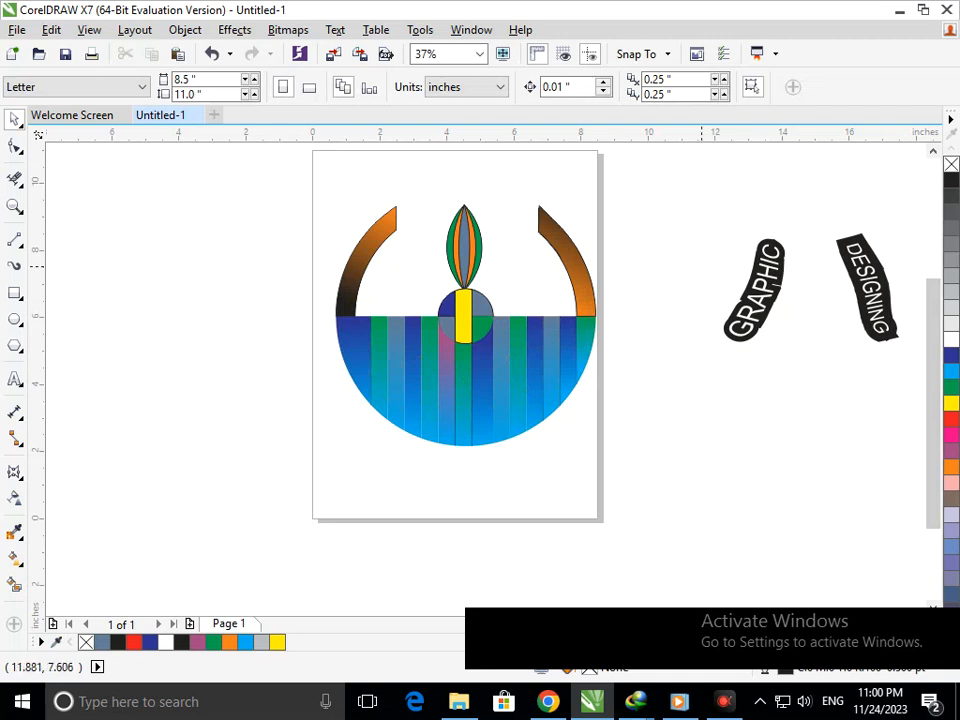
# - Move the GRAPHIC and DESIGNING lettering back onto the page, on either side of the lens between the ring arcs
pyautogui.moveTo(652, 175); pyautogui.dragTo(877, 379)
pyautogui.moveTo(839, 320); pyautogui.dragTo(489, 288)
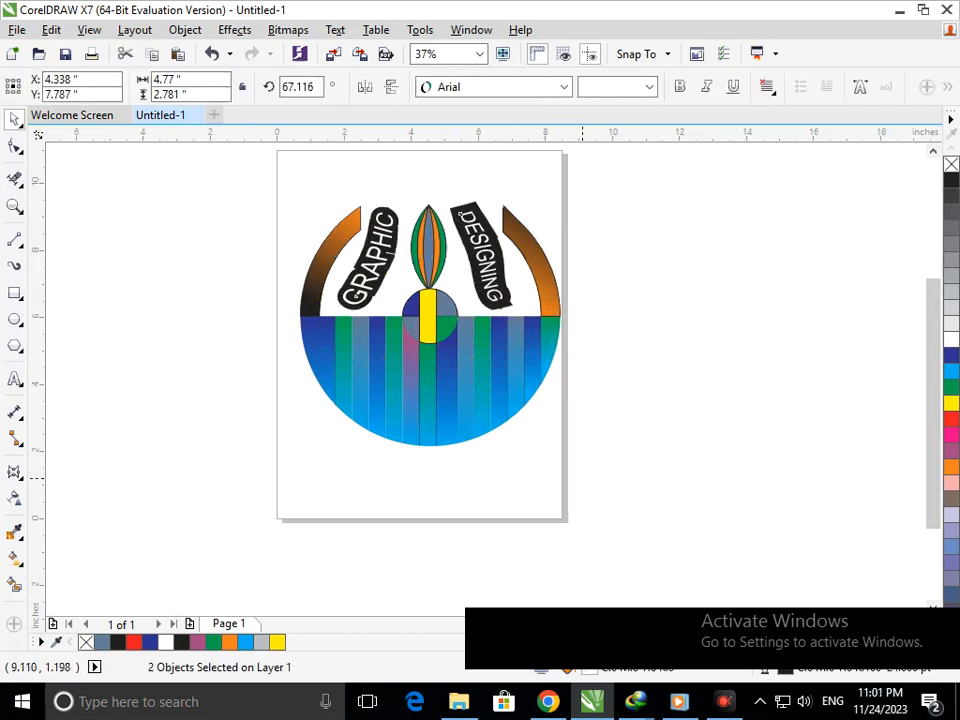
pyautogui.press('Escape')
# - Give the shapes of the lower half circle a white outline 3.0 pt wide
pyautogui.moveTo(608, 510); pyautogui.dragTo(280, 296)
pyautogui.rightClick(951, 340)
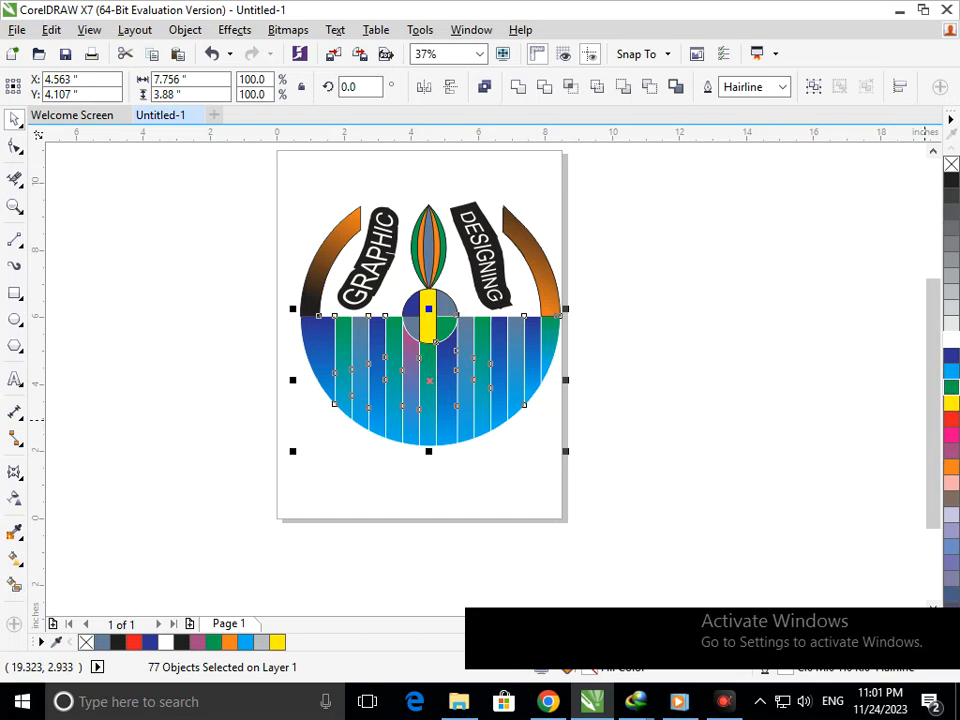
pyautogui.click(782, 87)
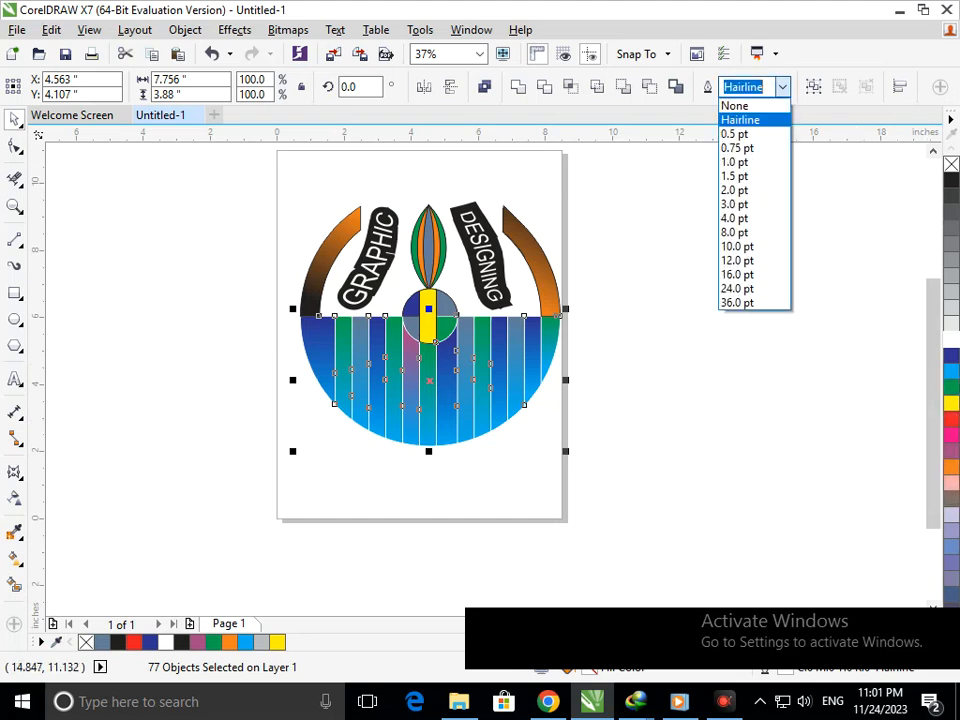
pyautogui.click(757, 198)
pyautogui.click(695, 359)
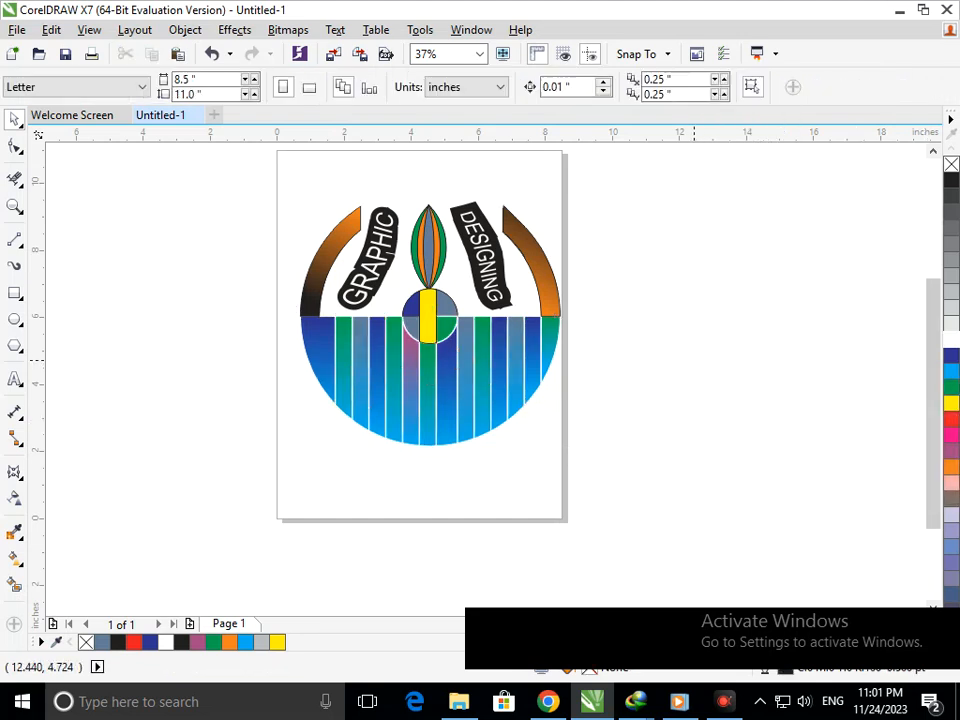
# - Try a yellow and a dark blue outline colour on the shapes of the lower half circle
pyautogui.moveTo(643, 493); pyautogui.dragTo(268, 307)
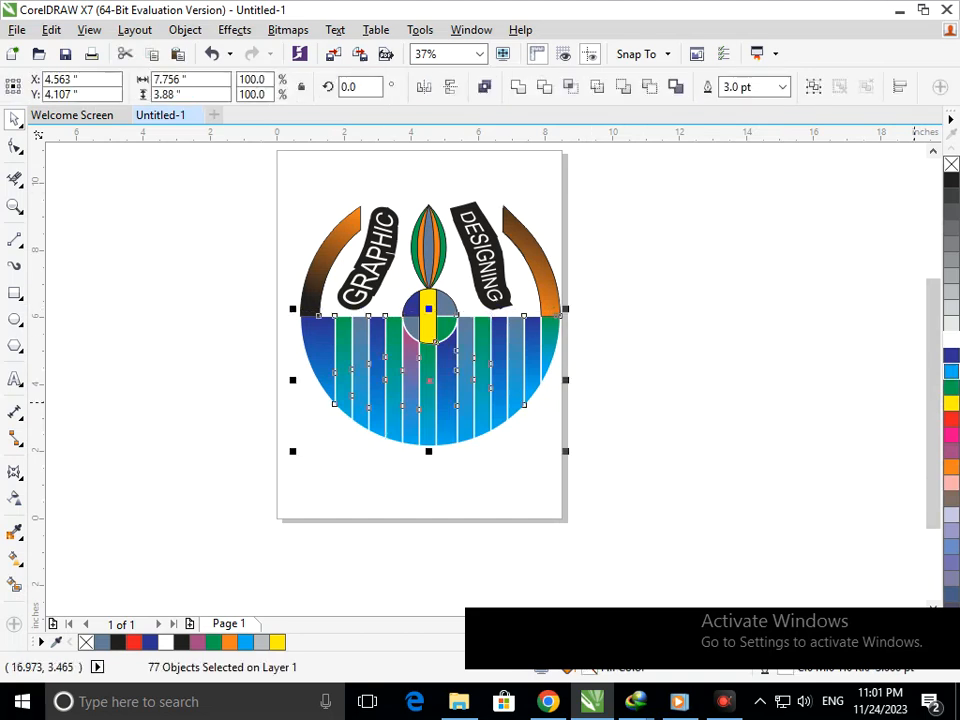
pyautogui.click(806, 430)
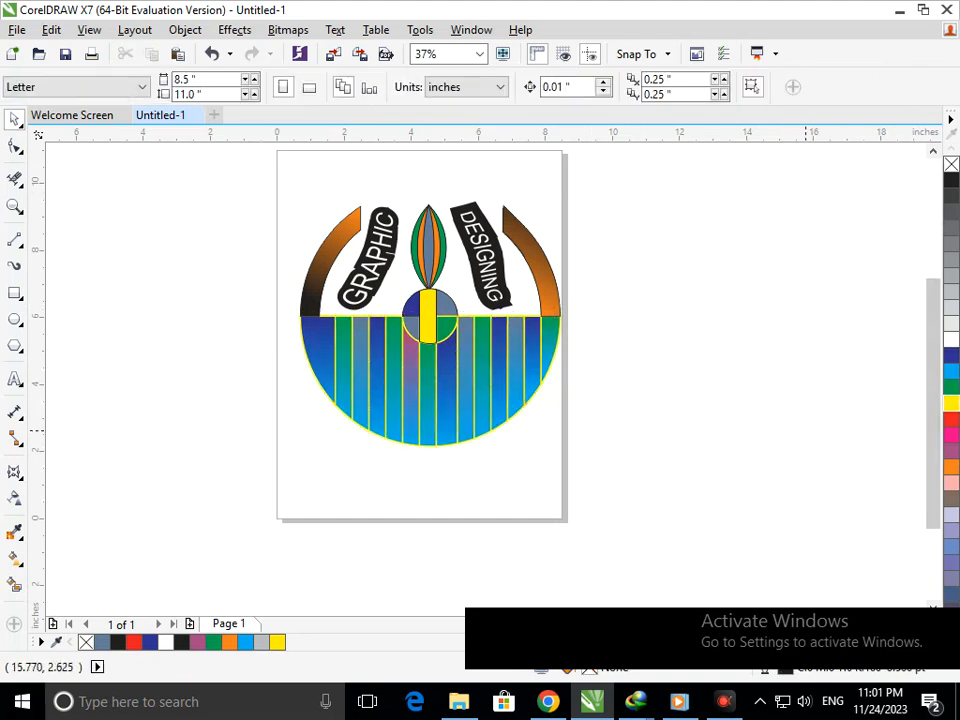
pyautogui.moveTo(660, 506); pyautogui.dragTo(224, 296)
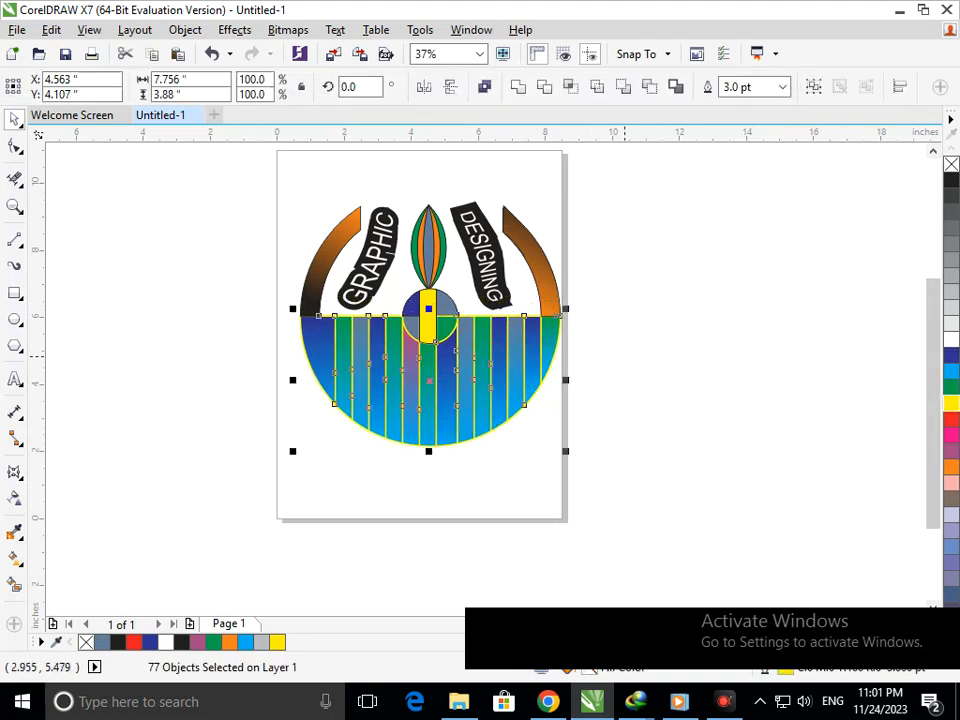
pyautogui.rightClick(951, 355)
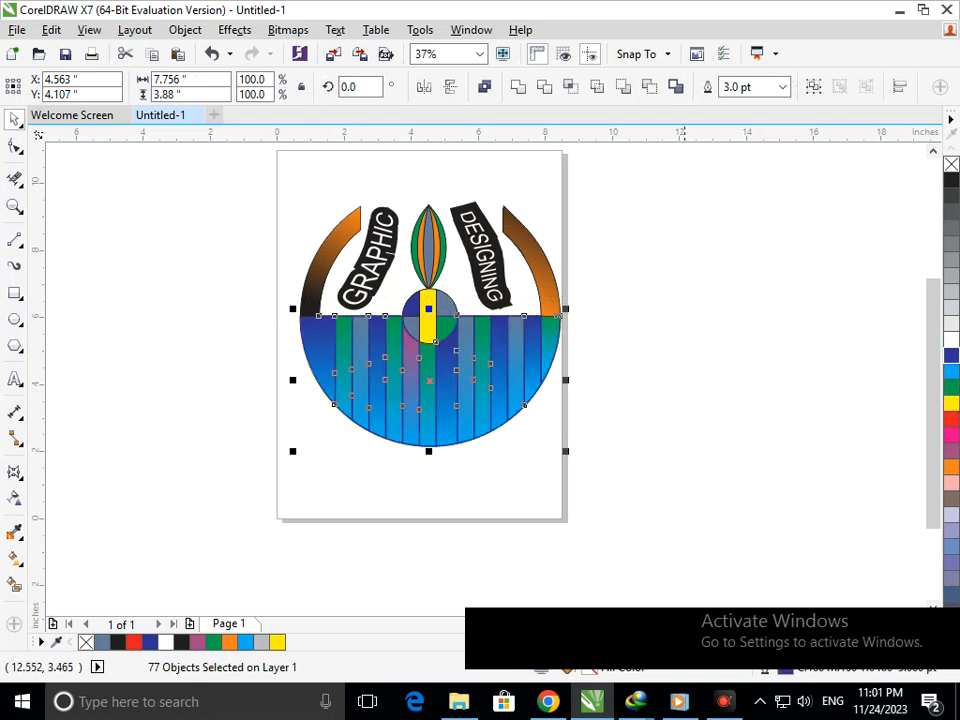
pyautogui.click(627, 463)
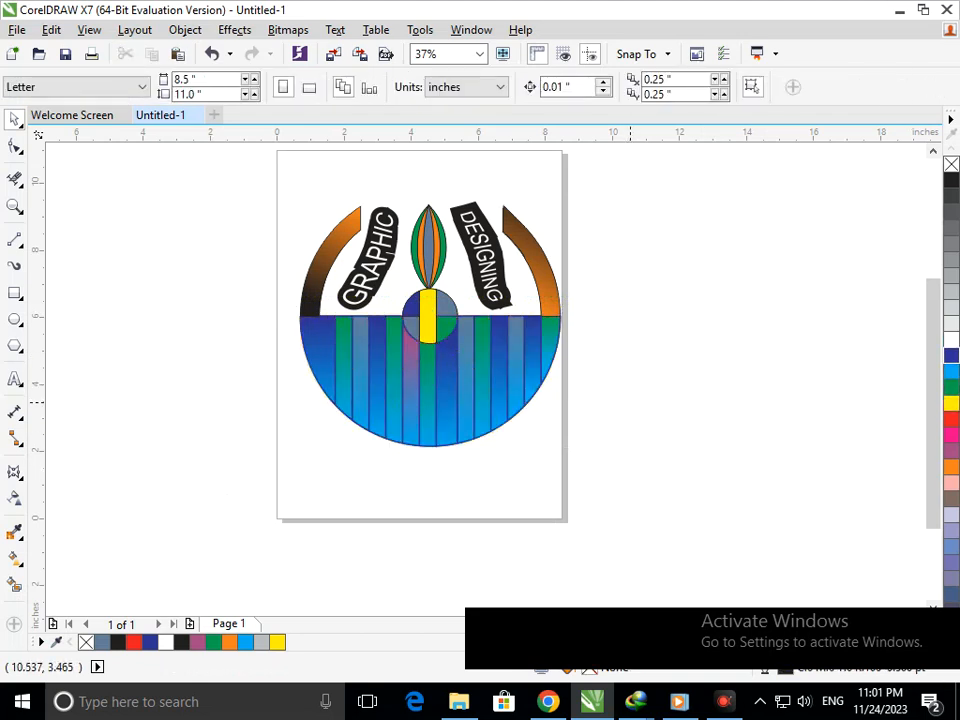
# - Set the outline colour of the lower half circle's shapes to black
pyautogui.press('F3')
pyautogui.press('F2')
pyautogui.moveTo(296, 229); pyautogui.dragTo(638, 492)
pyautogui.moveTo(800, 547); pyautogui.dragTo(268, 359)
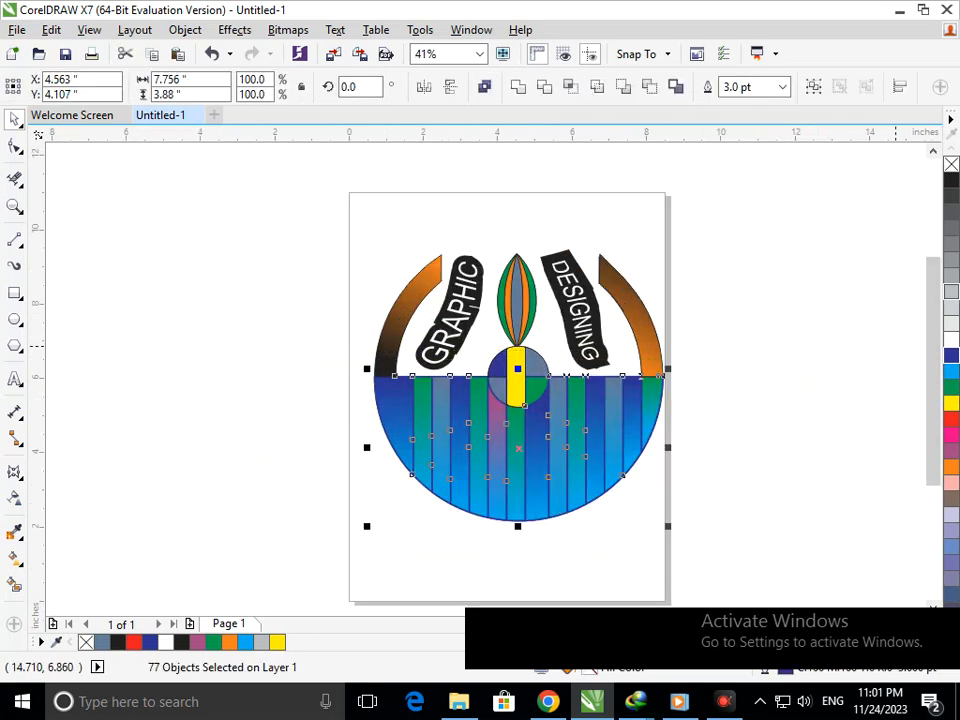
pyautogui.rightClick(951, 180)
pyautogui.click(686, 448)
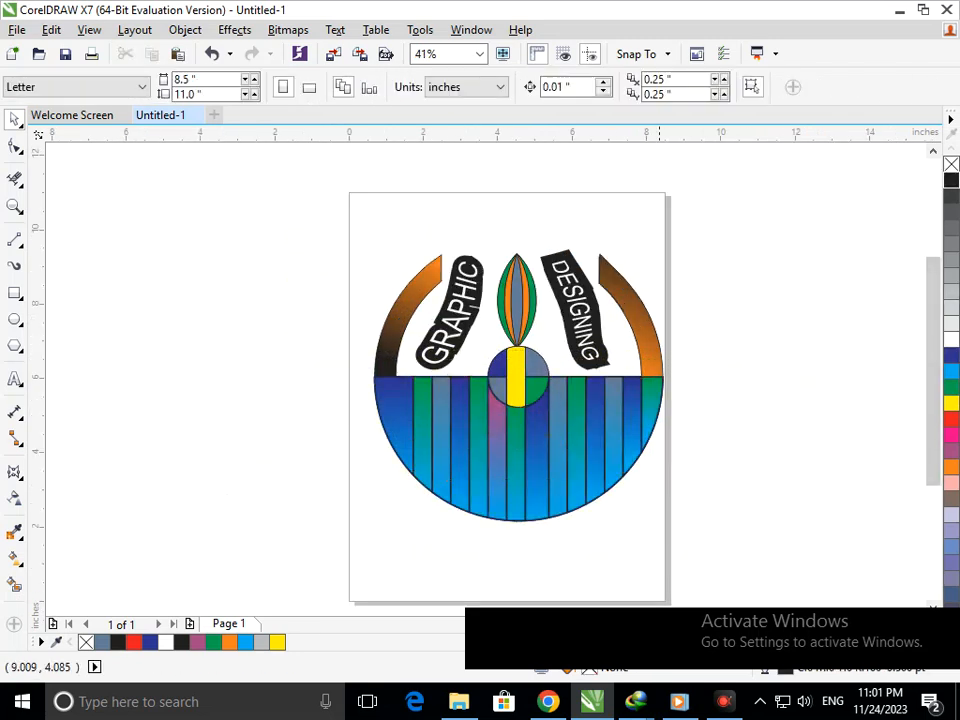
pyautogui.moveTo(521, 455); pyautogui.dragTo(522, 456)
pyautogui.press('F3')
pyautogui.press('F2')
pyautogui.moveTo(321, 231); pyautogui.dragTo(677, 519)
pyautogui.moveTo(251, 184); pyautogui.dragTo(596, 501)
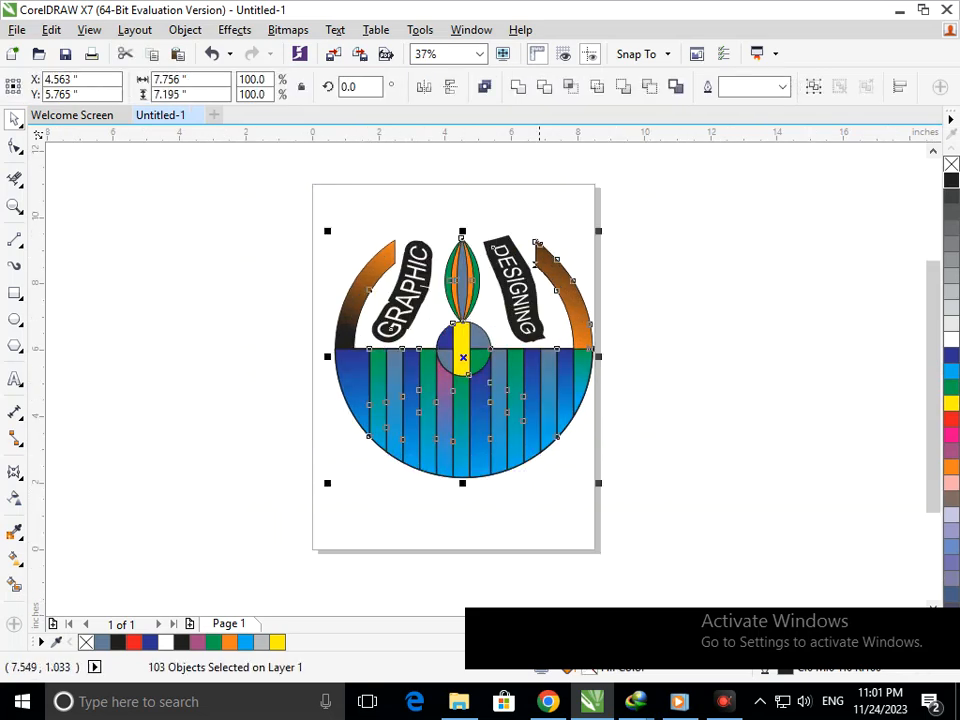
pyautogui.click(654, 557)
# - Fill the small centre circle's lower-right and upper-left quarters with orange and its vertical middle band with black
pyautogui.press('F2')
pyautogui.moveTo(414, 304); pyautogui.dragTo(587, 462)
pyautogui.click(428, 311)
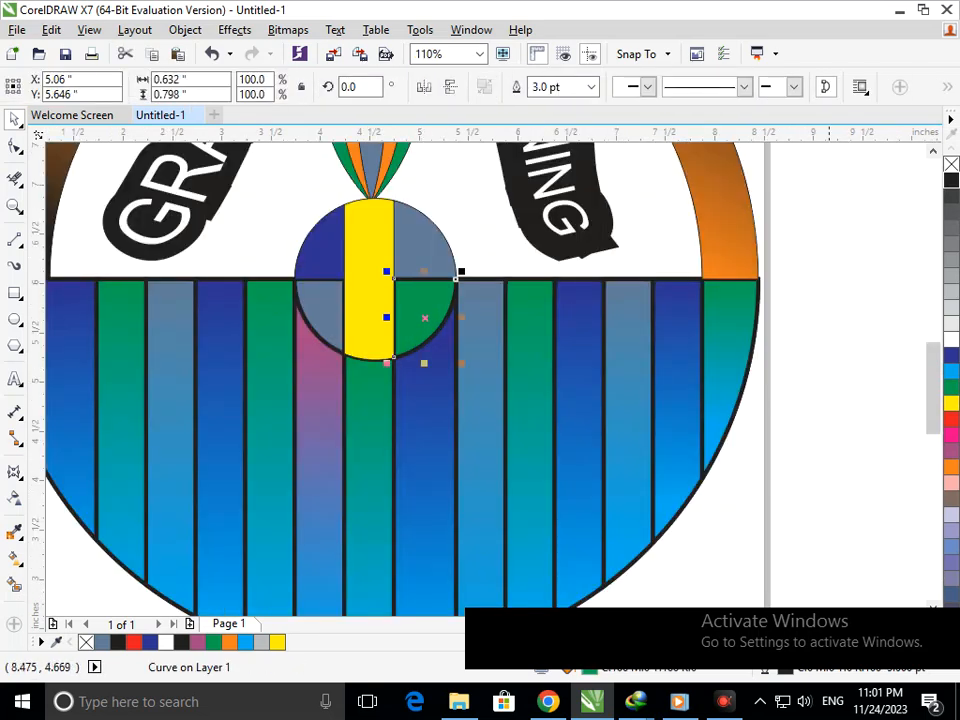
pyautogui.click(951, 467)
pyautogui.click(332, 247)
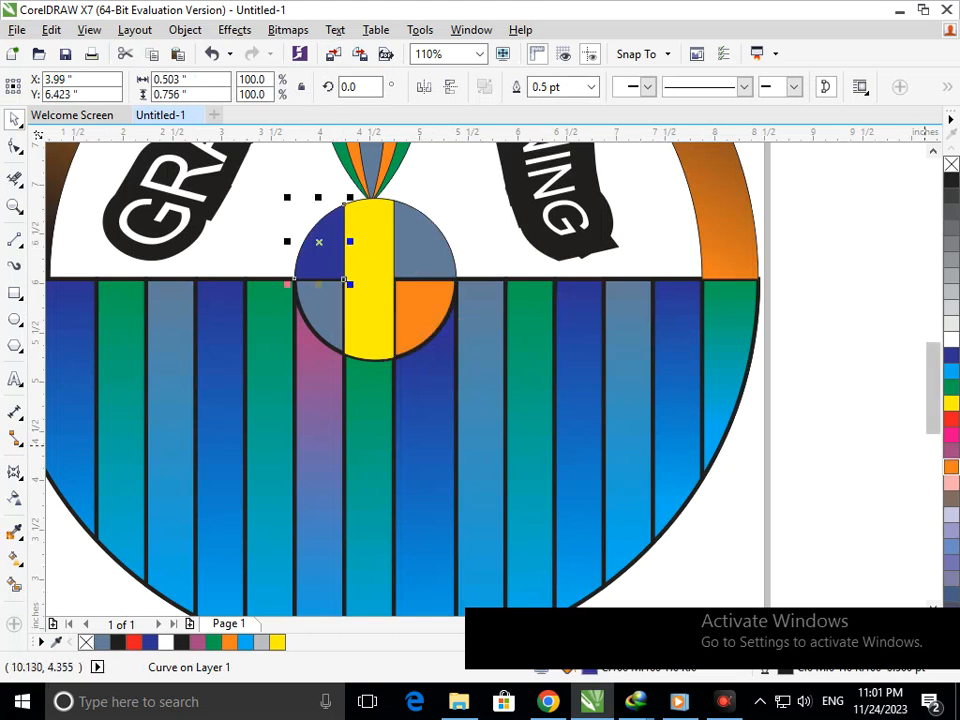
pyautogui.click(951, 467)
pyautogui.click(830, 440)
pyautogui.press('F3')
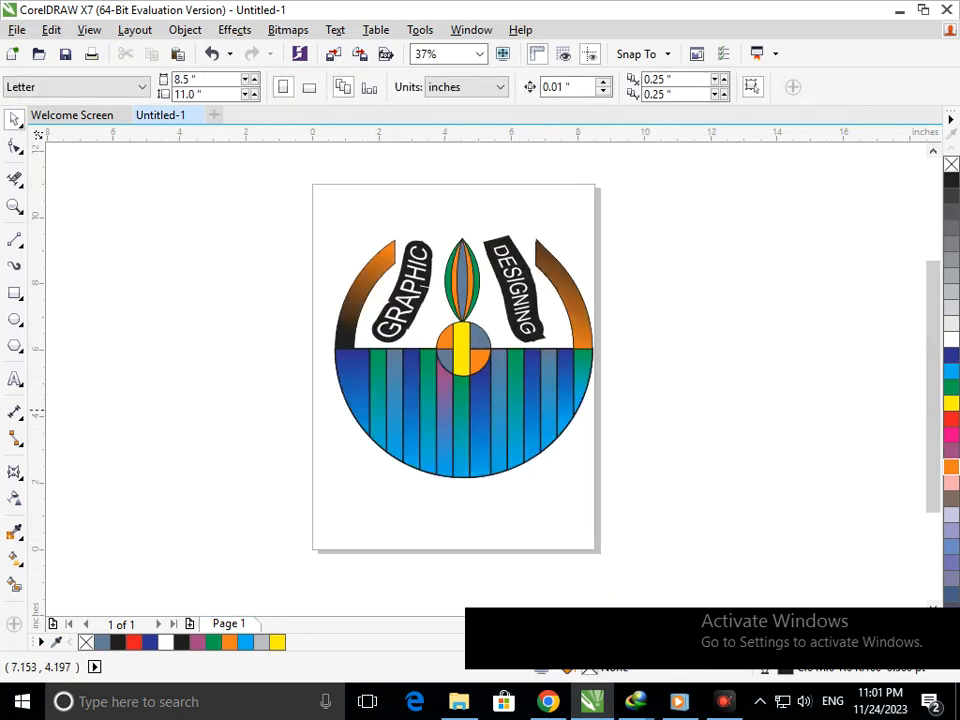
pyautogui.click(458, 358)
pyautogui.click(951, 180)
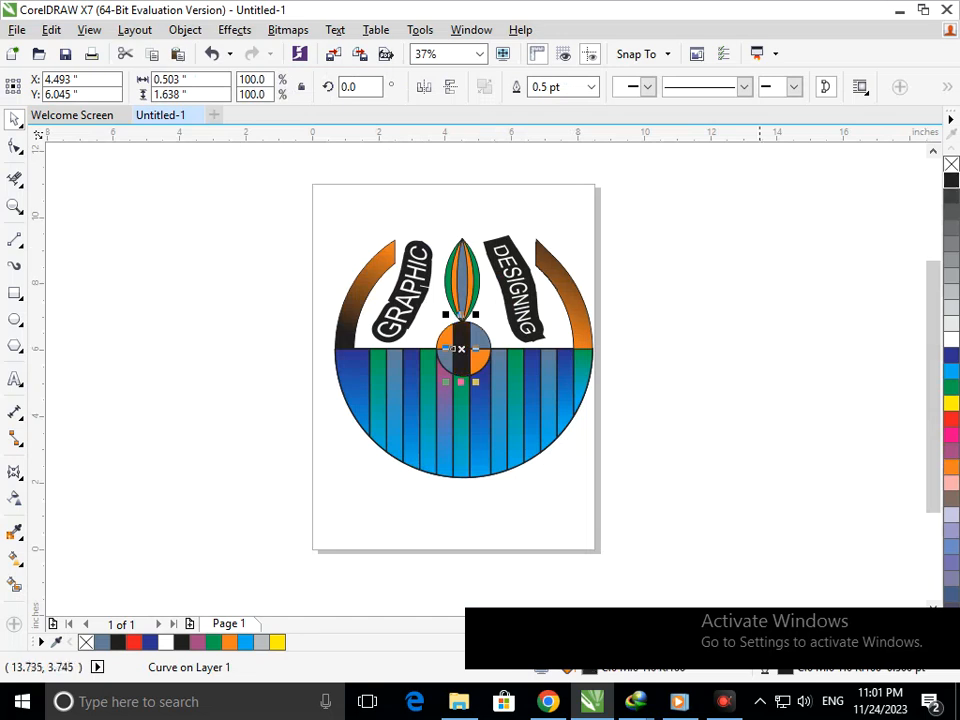
# - Fill the small centre circle's vertical middle band with green and its upper-right and lower-left quarters with dark blue
pyautogui.click(768, 456)
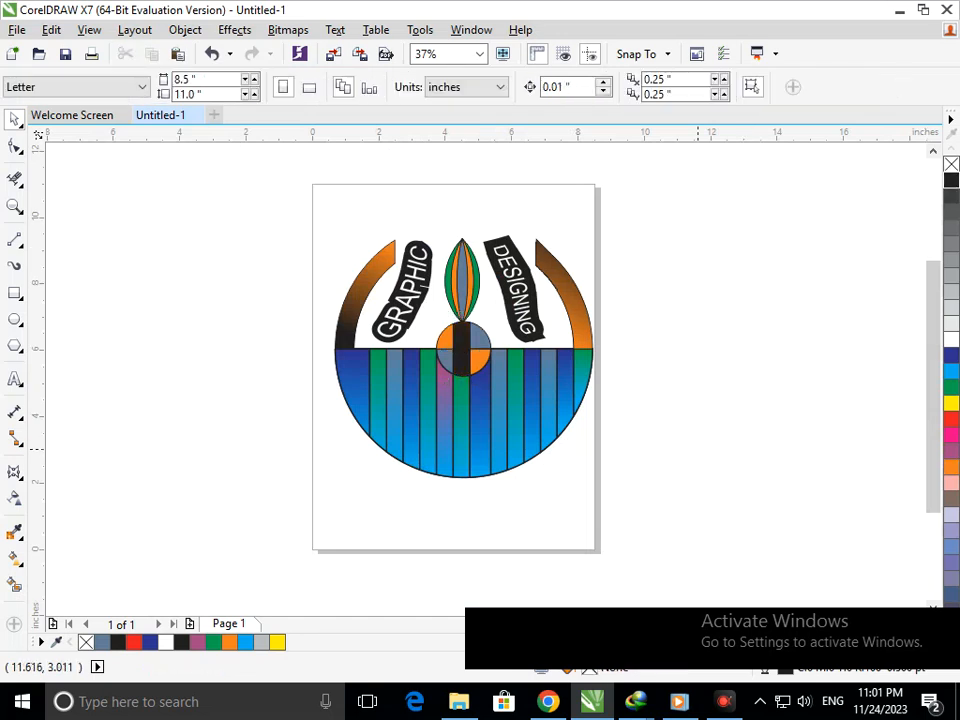
pyautogui.click(461, 359)
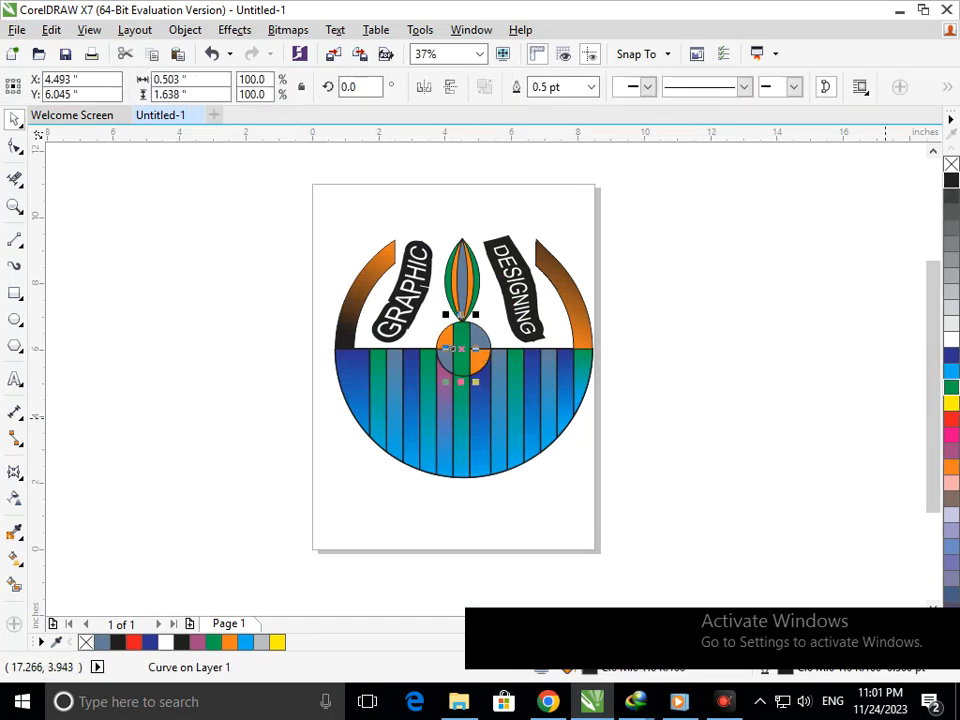
pyautogui.press('Escape')
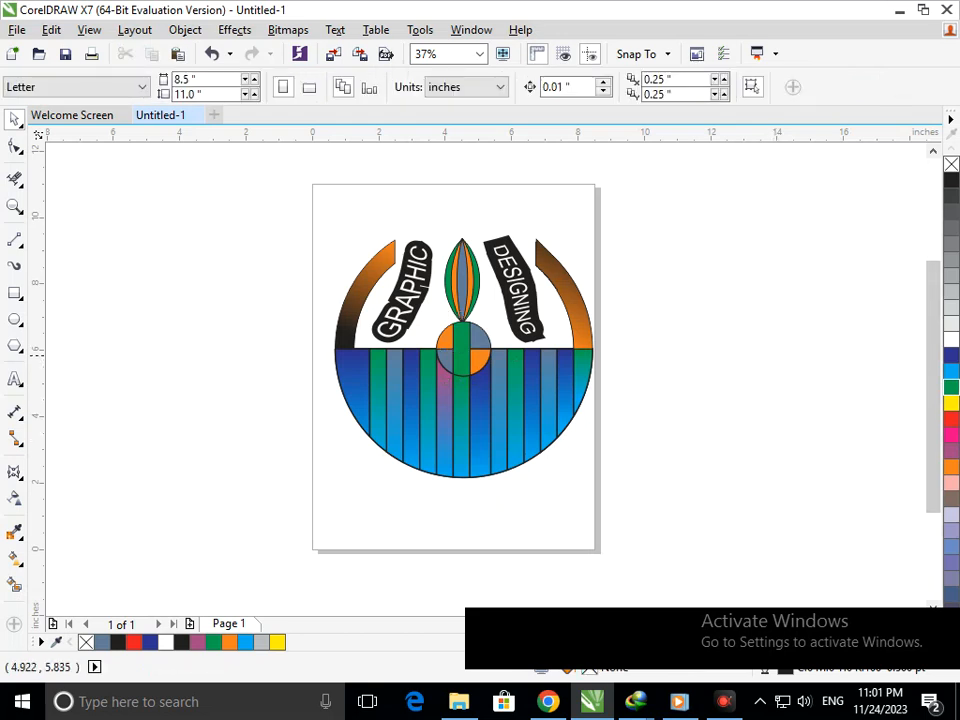
pyautogui.click(455, 340)
pyautogui.click(481, 326)
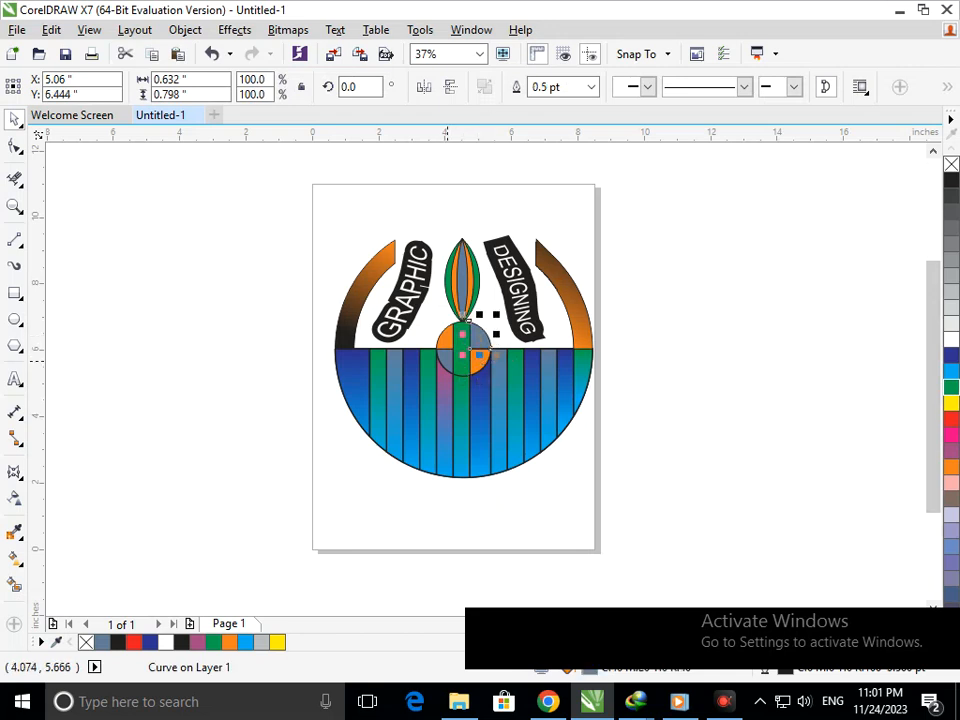
pyautogui.keyDown('shift'); pyautogui.click(447, 361); pyautogui.keyUp('shift')
pyautogui.click(951, 356)
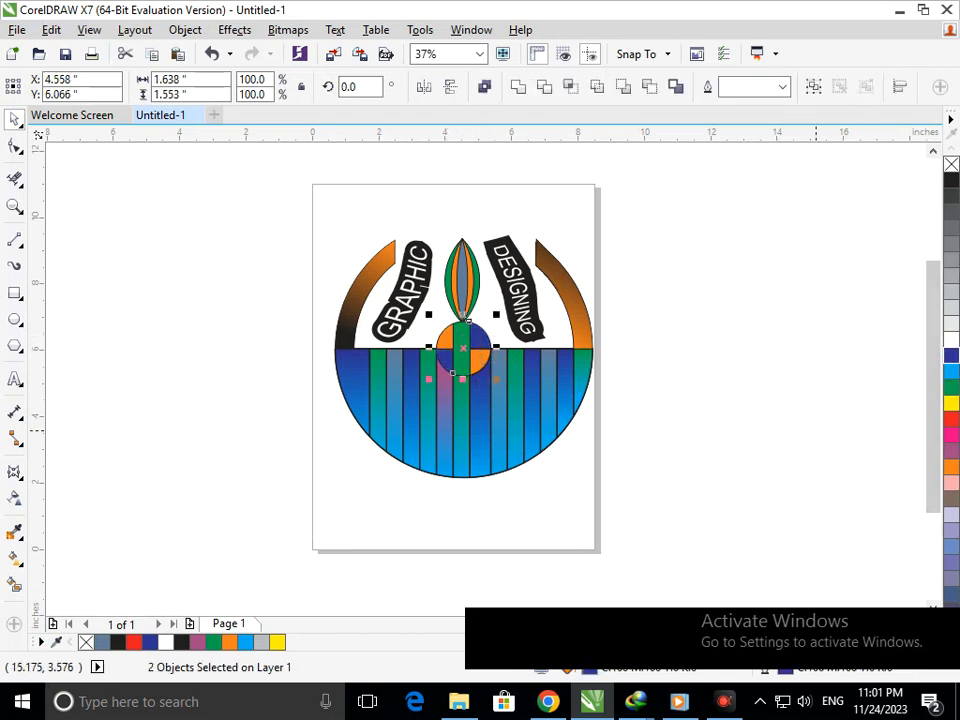
pyautogui.click(610, 466)
# - Try a green outline with black letter fill on the DESIGNING lettering
pyautogui.scroll(-1, 484, 404)
pyautogui.moveTo(332, 251); pyautogui.dragTo(561, 454)
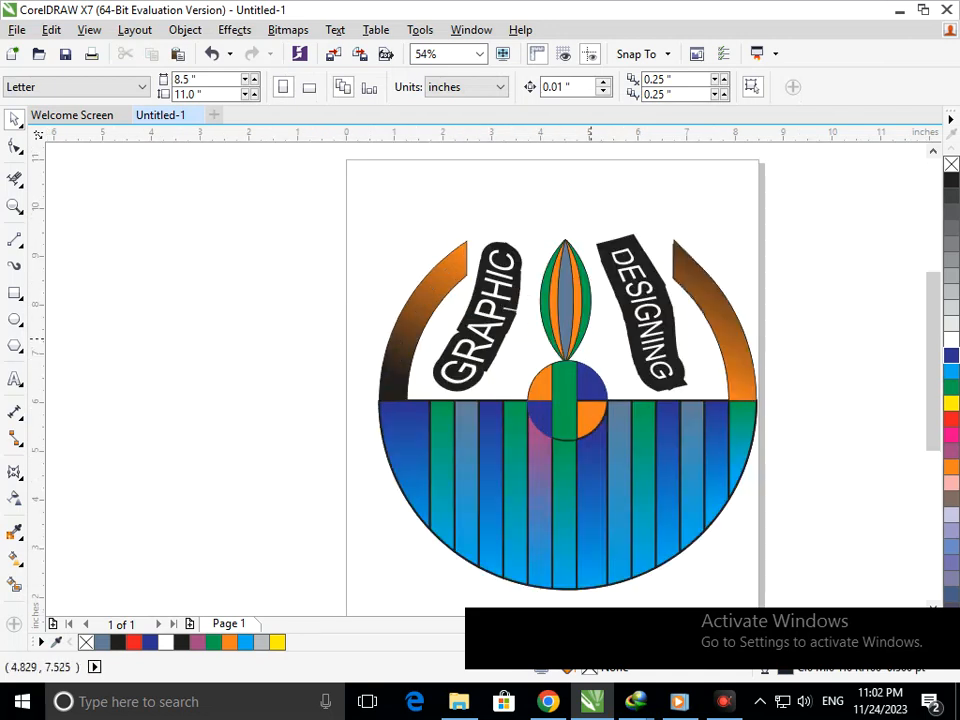
pyautogui.click(640, 341)
pyautogui.click(951, 386)
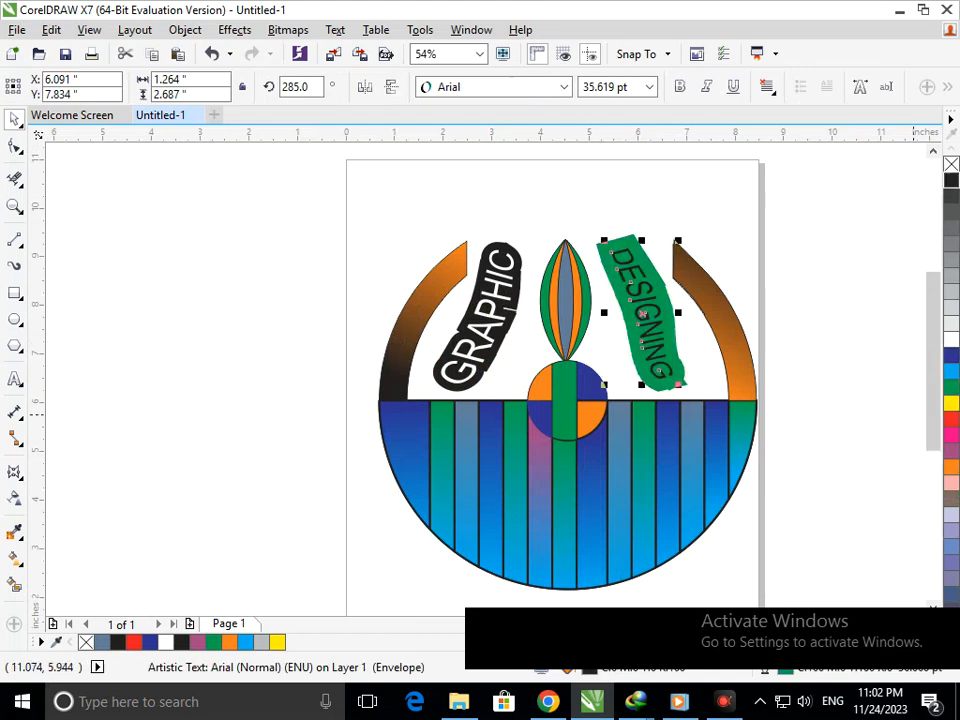
pyautogui.moveTo(500, 369); pyautogui.dragTo(526, 419)
pyautogui.scroll(-3, 423, 332)
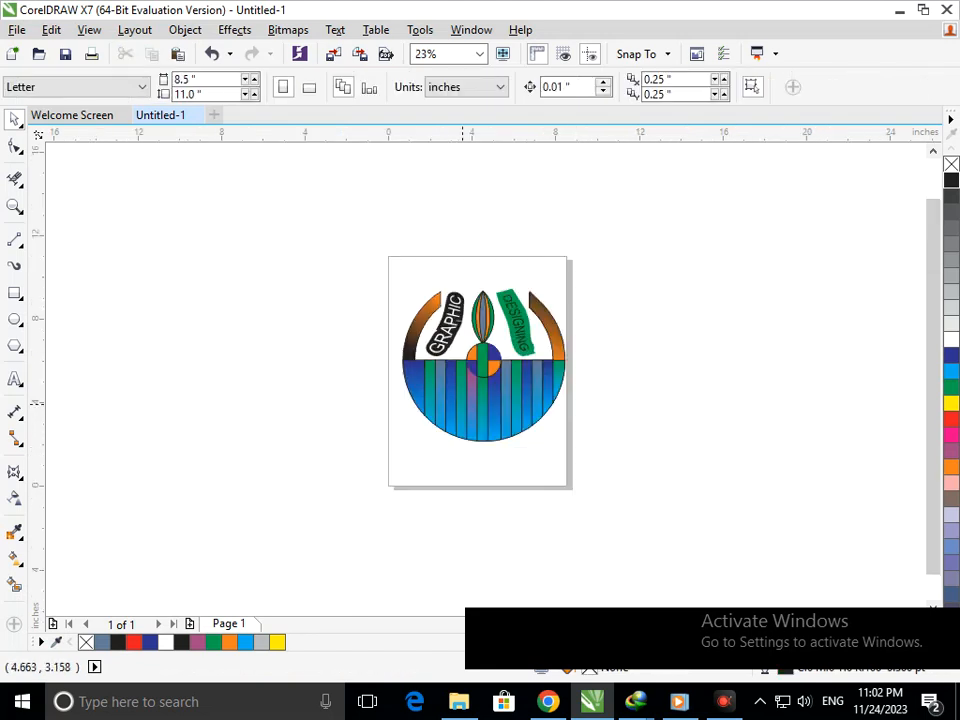
pyautogui.scroll(2, 483, 359)
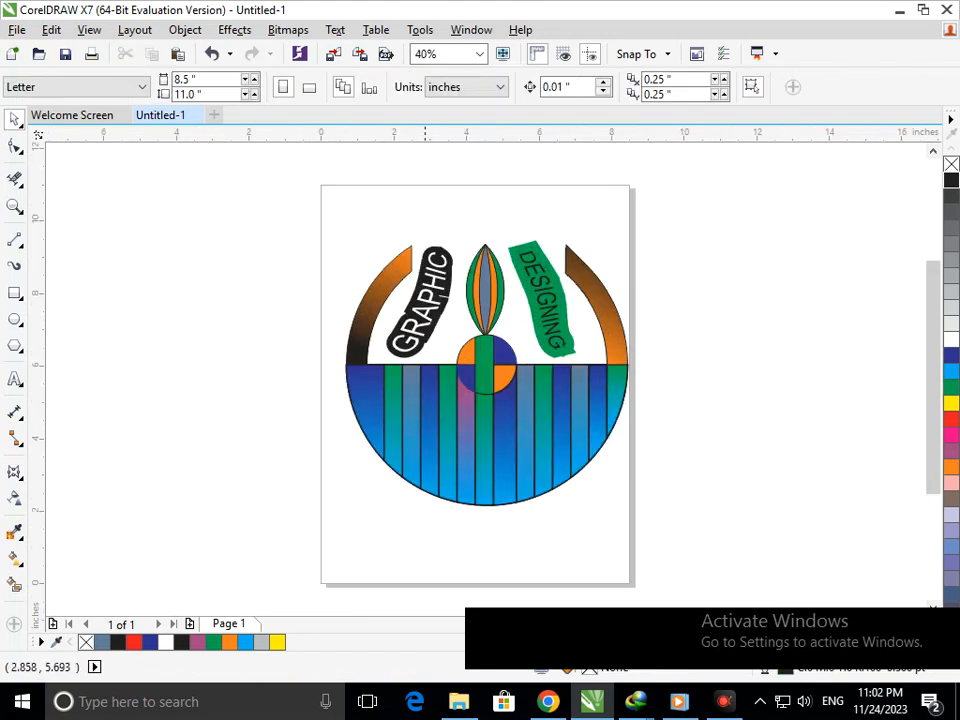
# - Try a light blue outline with black letter fill on the GRAPHIC lettering
pyautogui.click(418, 301)
pyautogui.click(951, 371)
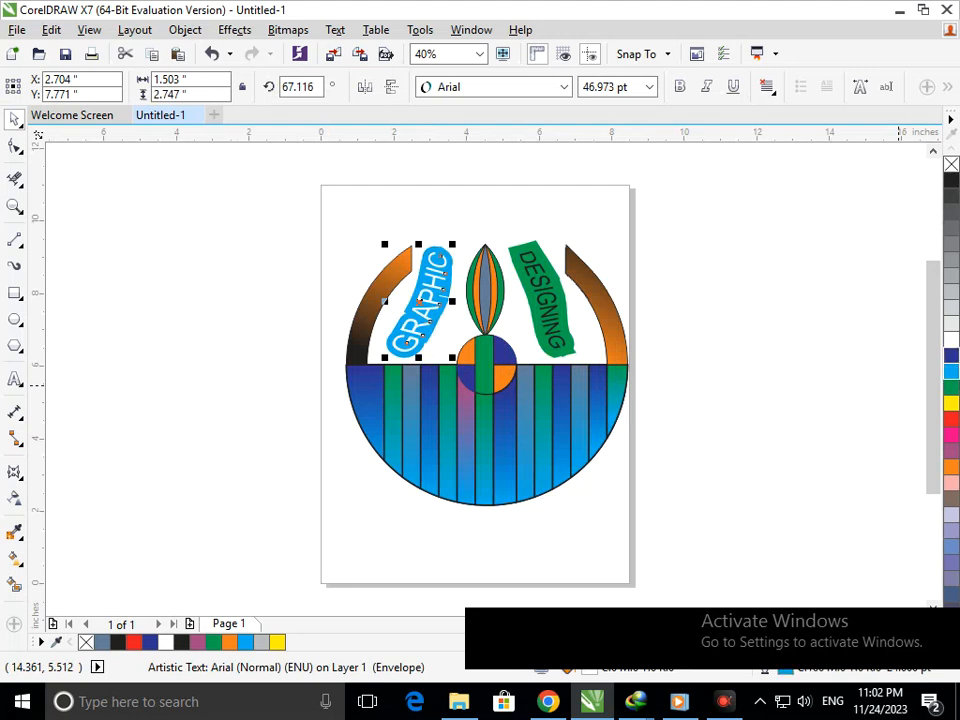
pyautogui.press('Escape')
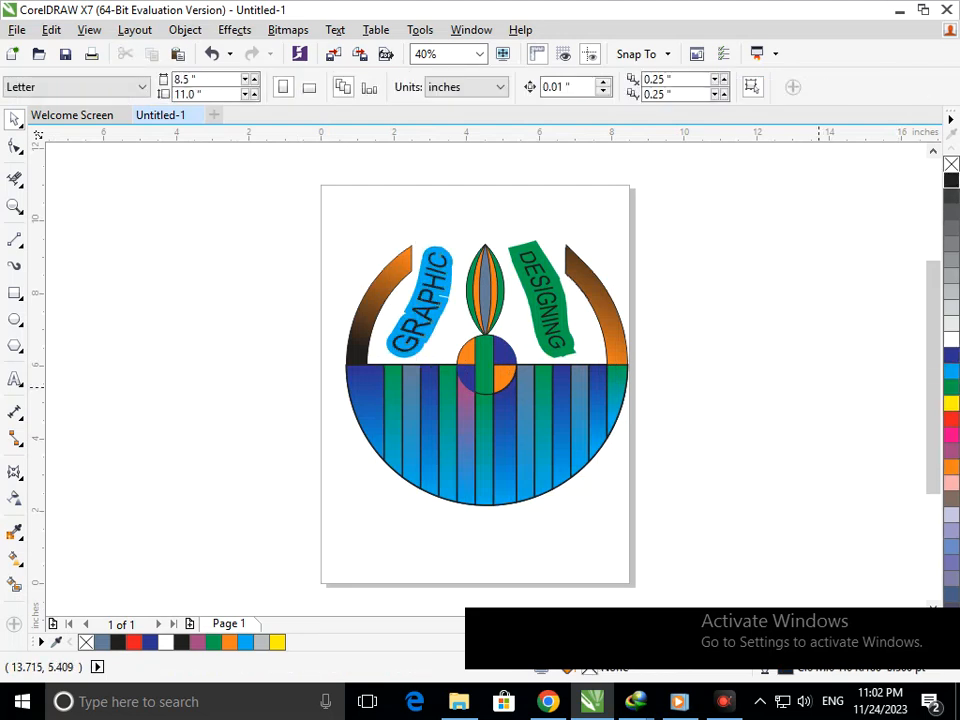
# - Undo the outline and fill colour changes on the GRAPHIC and DESIGNING lettering
pyautogui.hotkey('ctrl', 'z')
pyautogui.hotkey('ctrl', 'z')
pyautogui.hotkey('ctrl', 'z')
pyautogui.hotkey('ctrl', 'z')
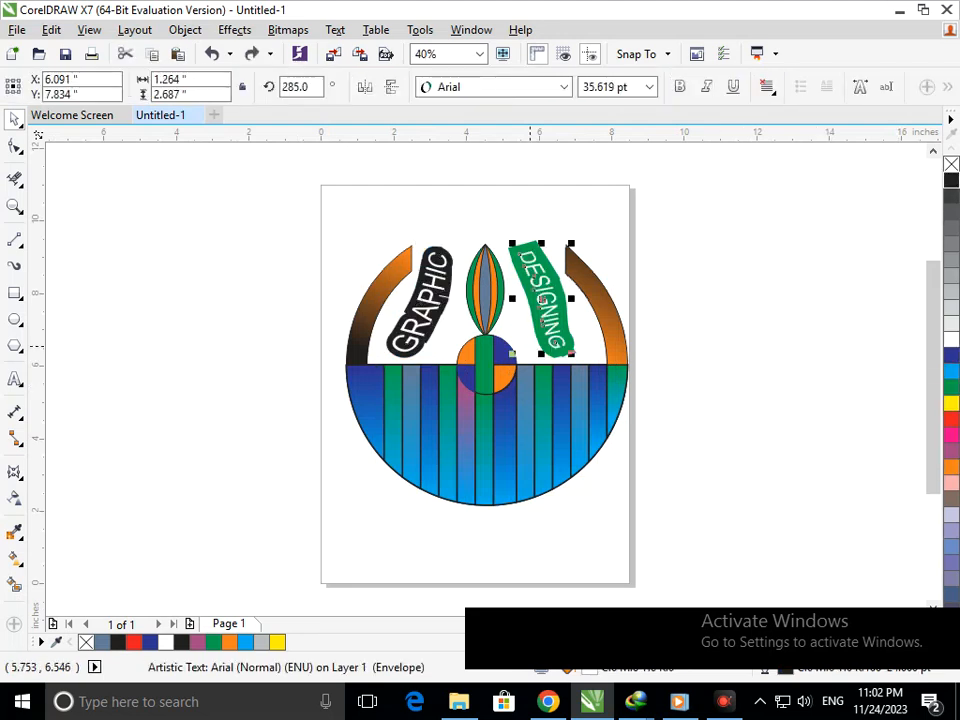
pyautogui.press('Escape')
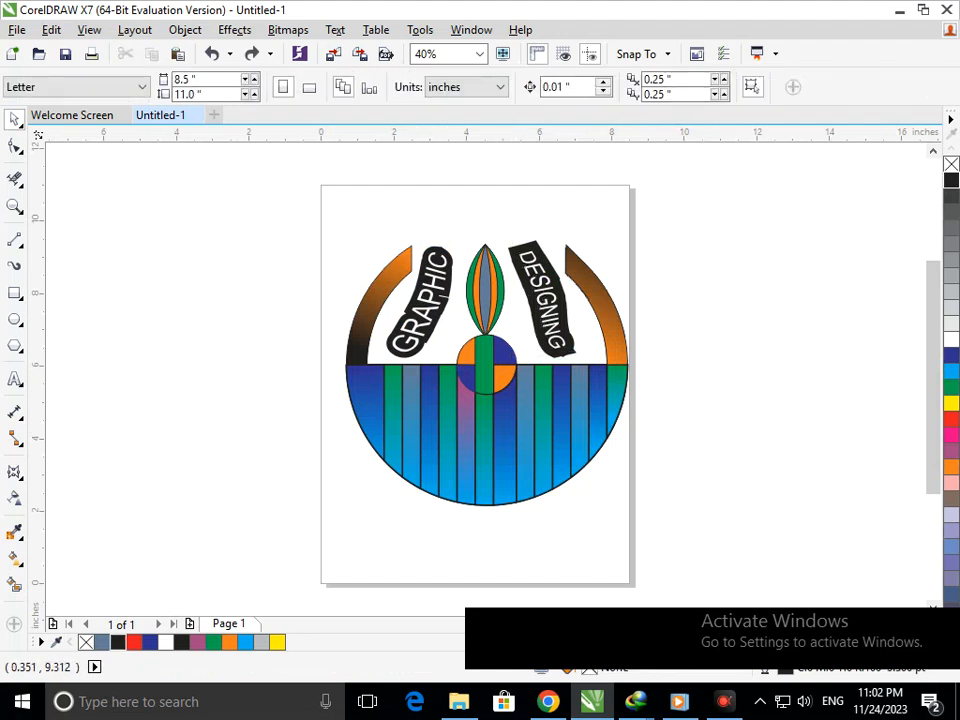
# - Move the whole logo off the page, far out into the empty workspace up and to the left
pyautogui.scroll(-2, 511, 370)
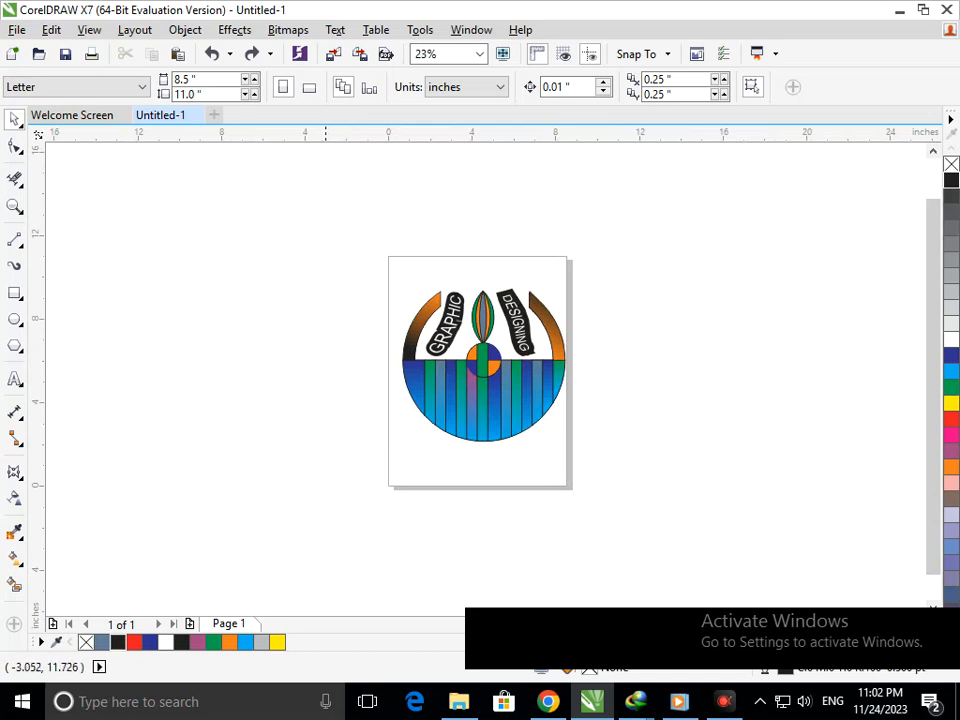
pyautogui.moveTo(355, 253); pyautogui.dragTo(635, 513)
pyautogui.moveTo(505, 405); pyautogui.dragTo(163, 341)
pyautogui.click(400, 411)
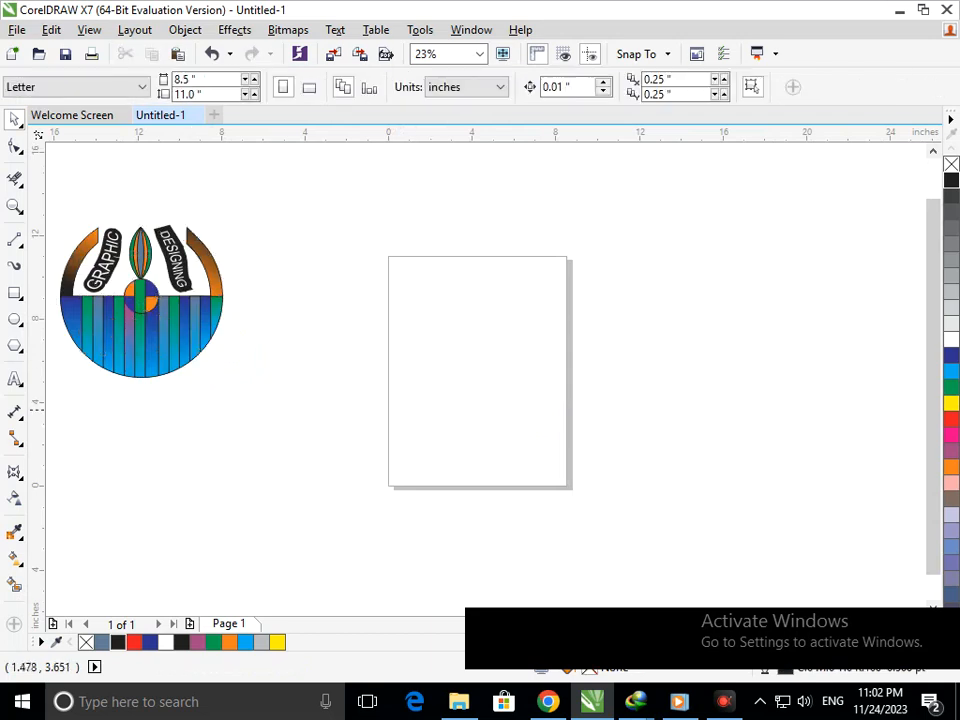
pyautogui.scroll(-5, 446, 365)
pyautogui.moveTo(441, 355); pyautogui.dragTo(446, 382)
pyautogui.hotkey('ctrl', 'z')
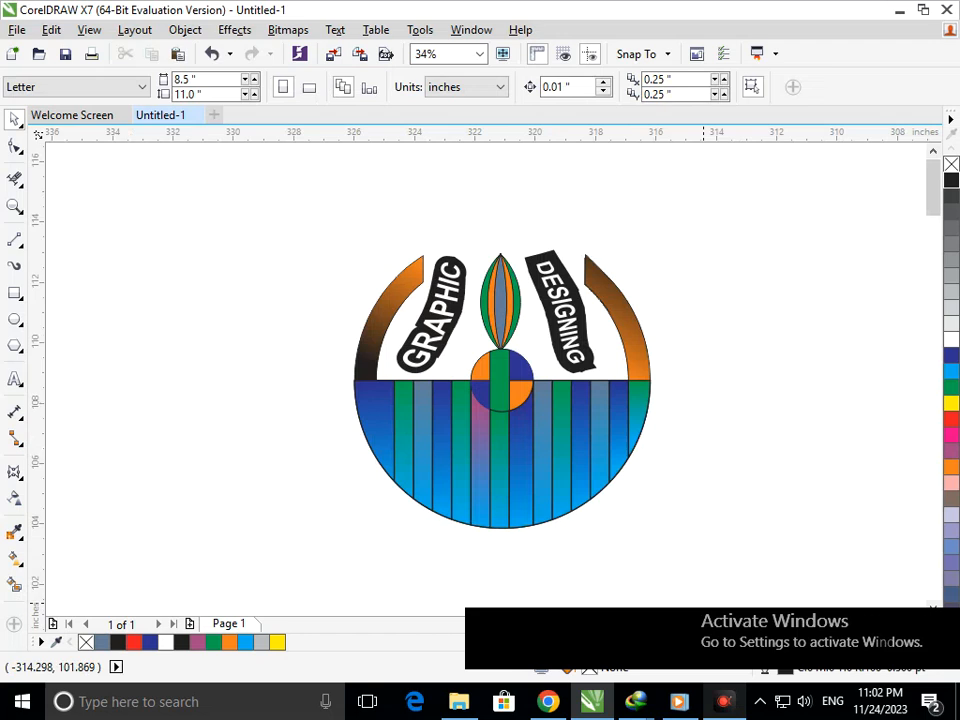
# - Try a yellow fill on the narrow centre segment of the lens above the small circle
pyautogui.click(498, 308)
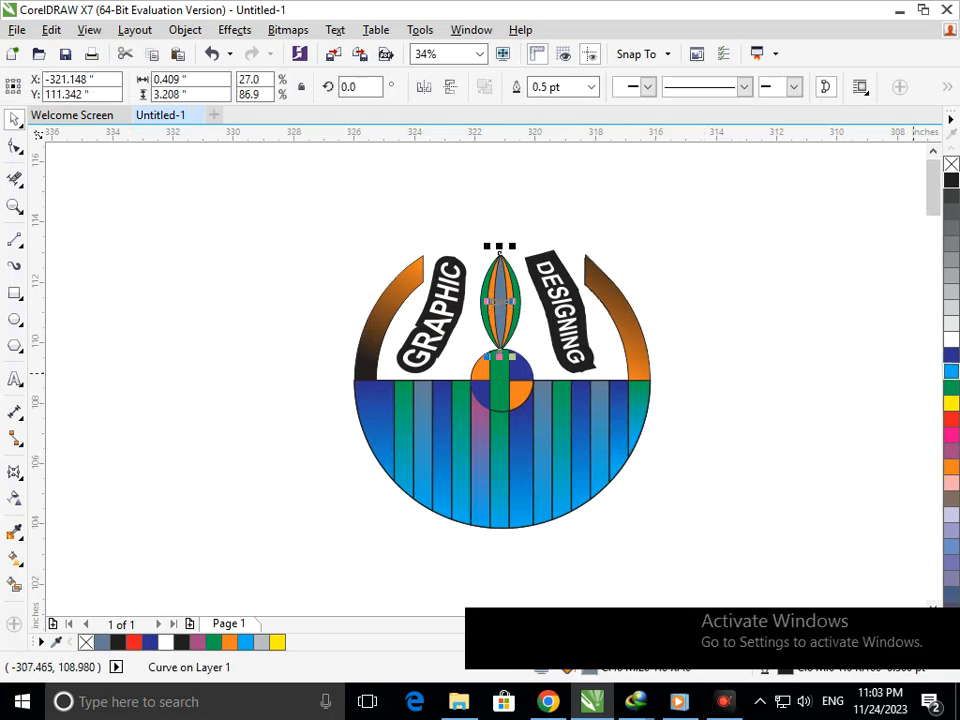
pyautogui.click(950, 403)
pyautogui.click(783, 480)
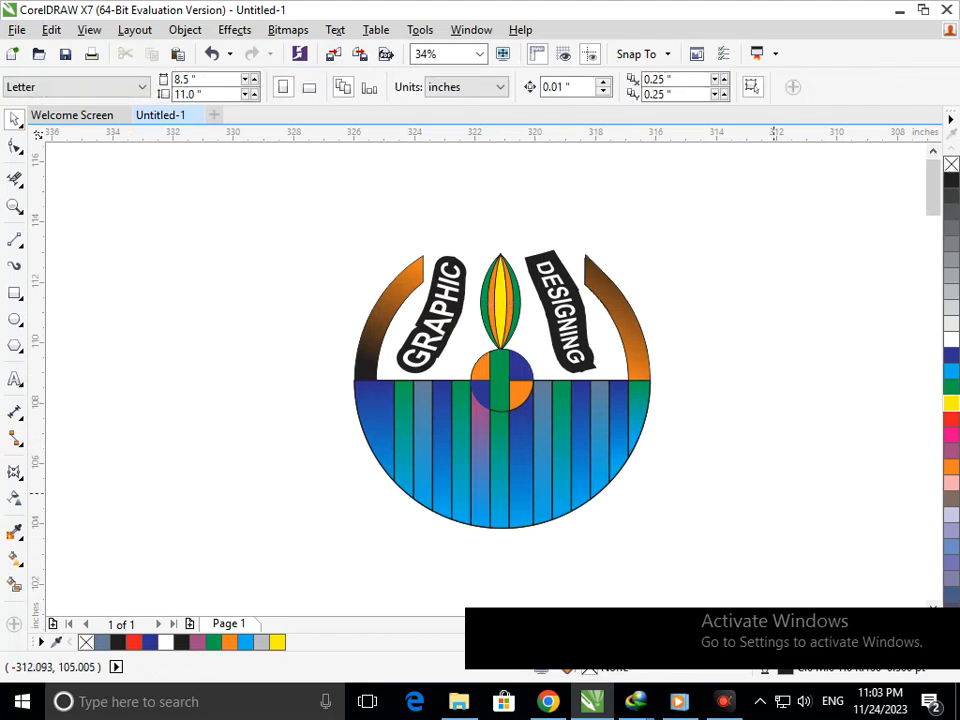
pyautogui.hotkey('ctrl', 'z')
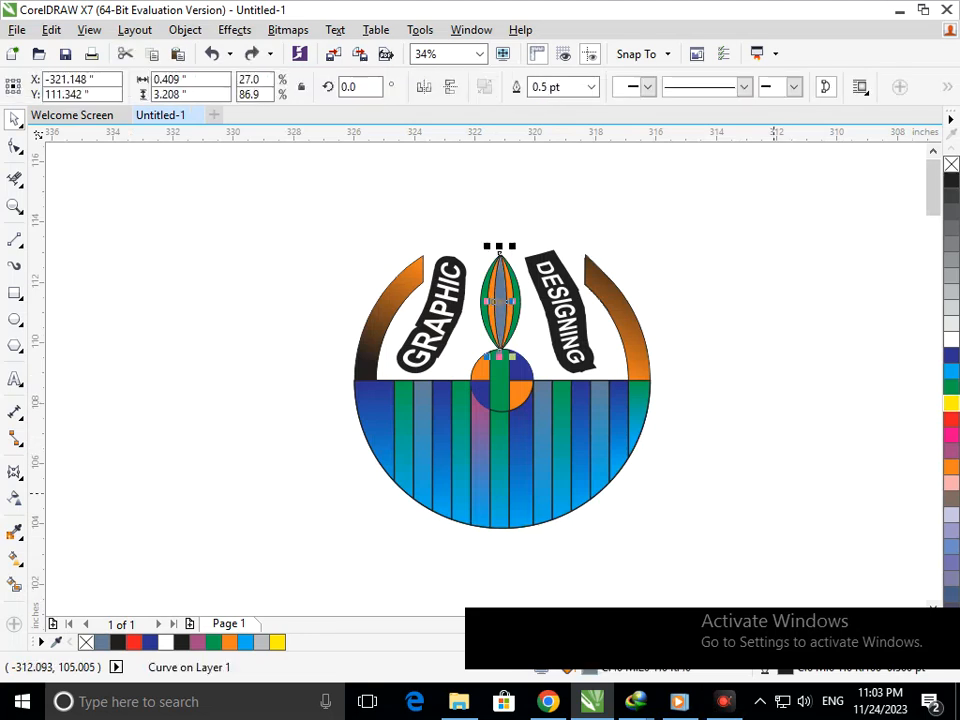
pyautogui.click(776, 496)
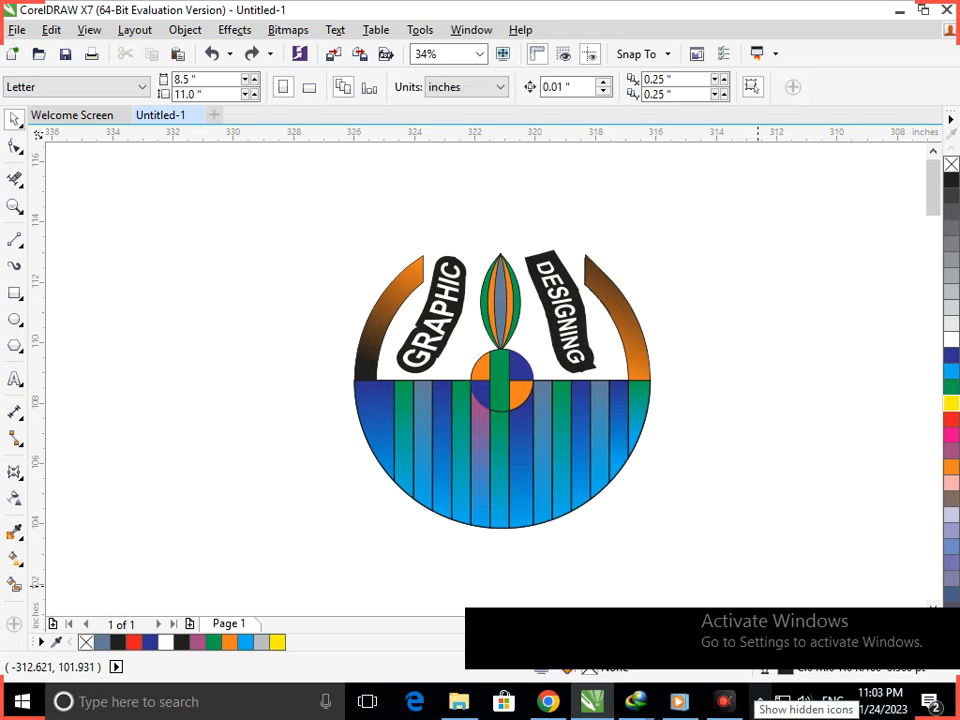